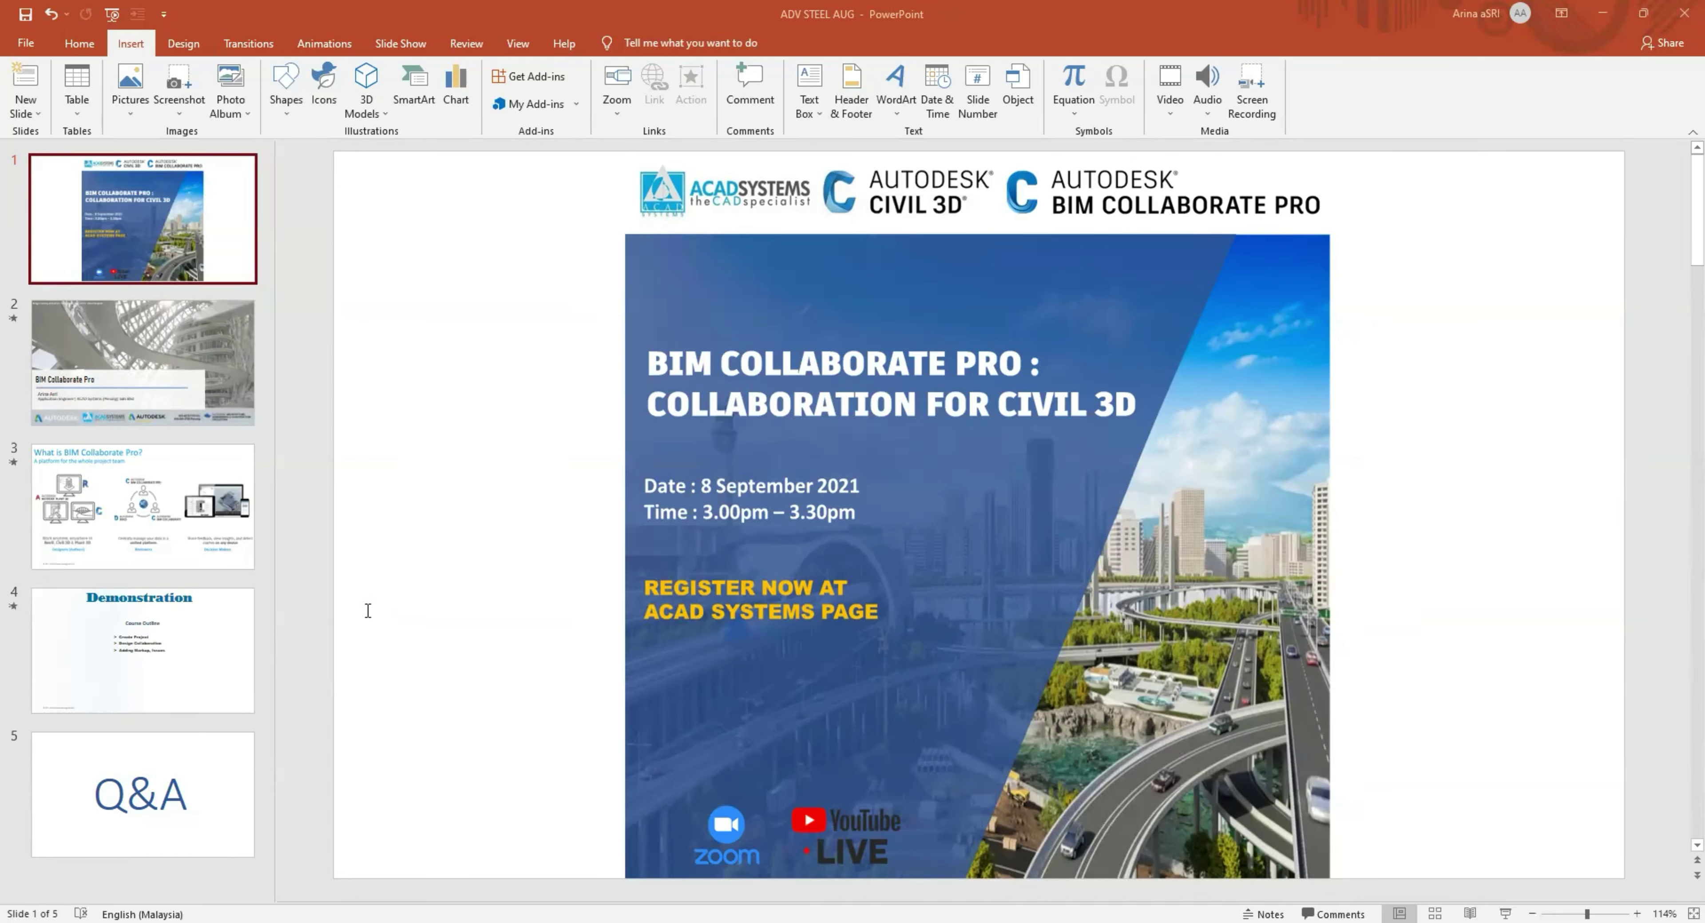
Step: Go through the presentation slides from the BIM Collaborate Pro title slide to the Demonstration course outline
scroll(397, 636, down, 1)
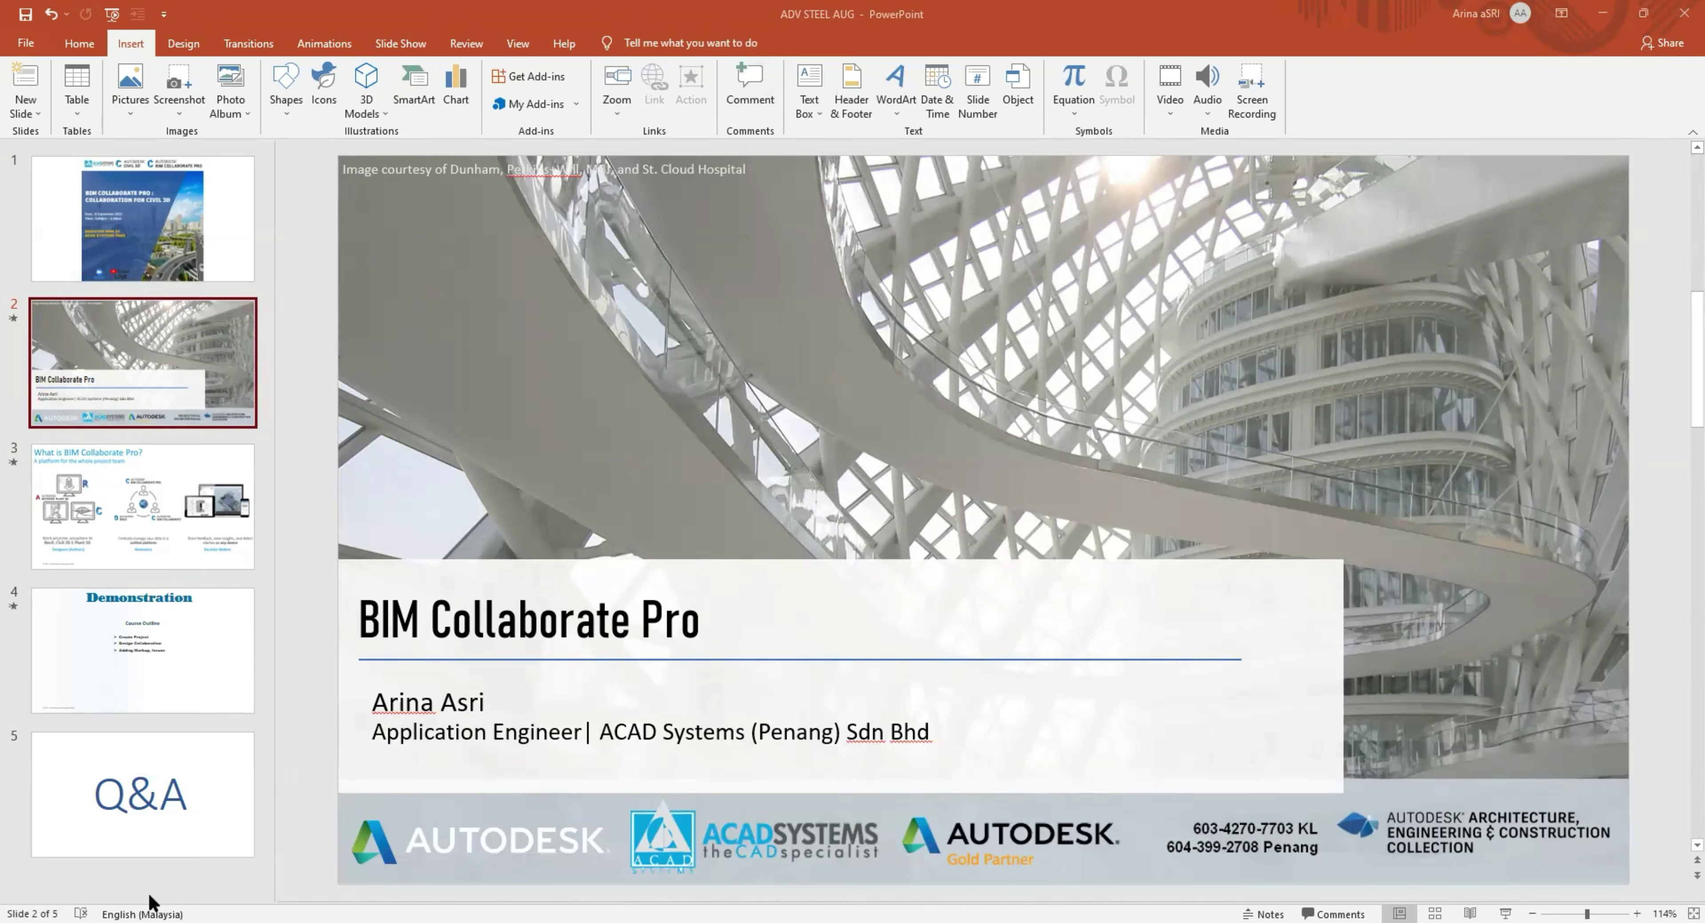
click(94, 490)
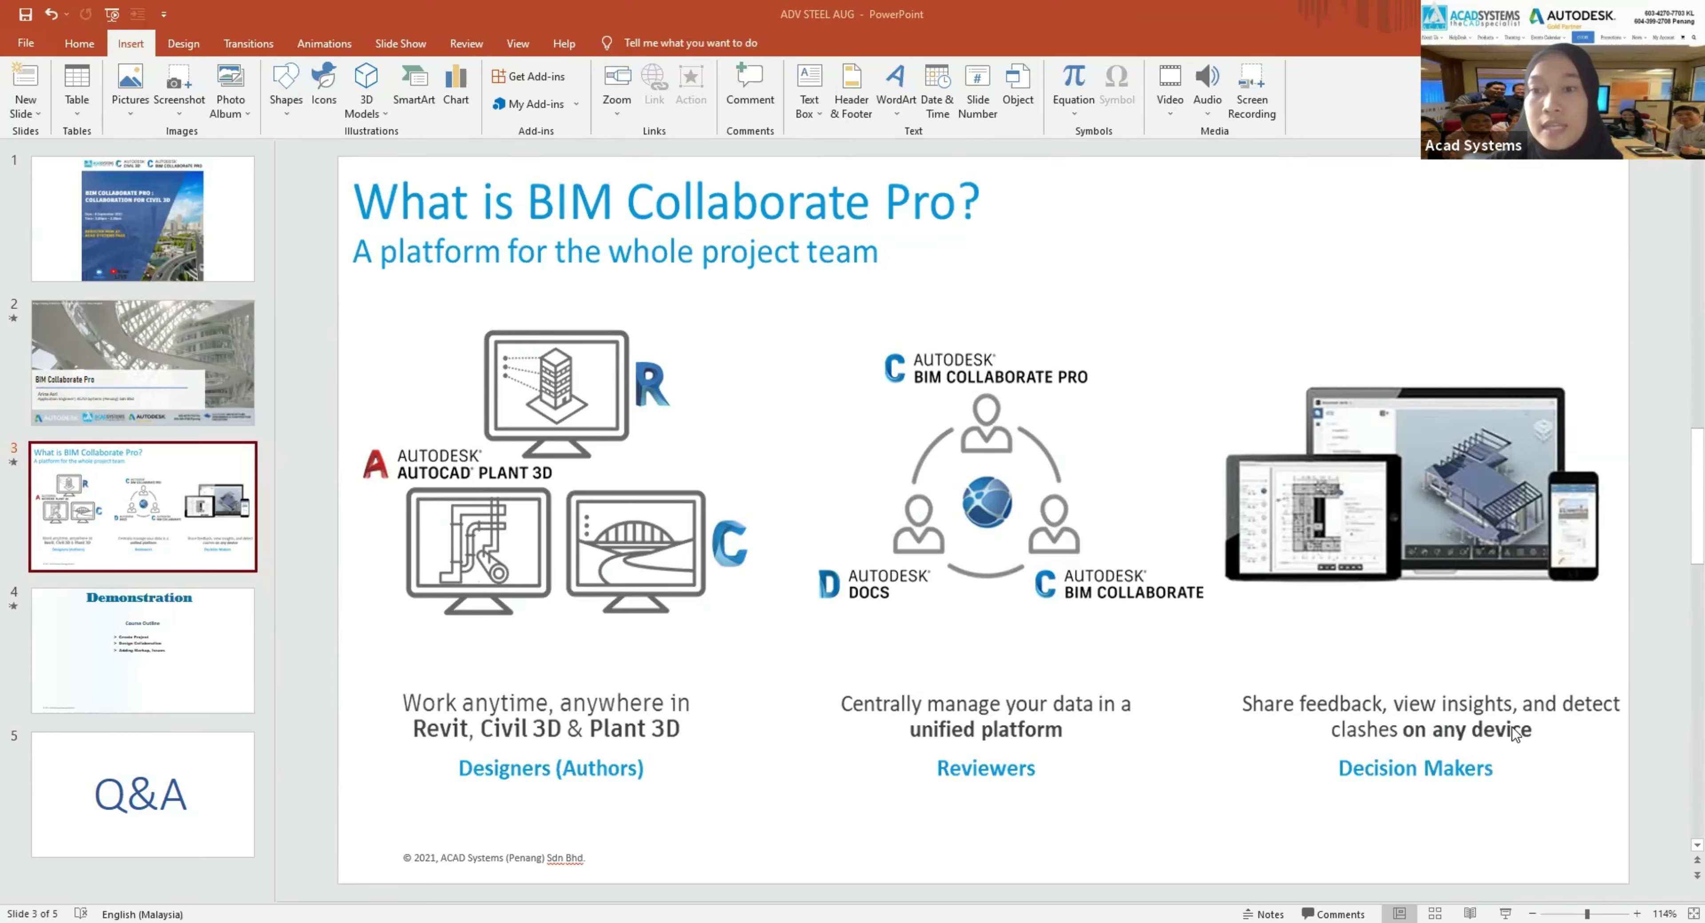
click(202, 696)
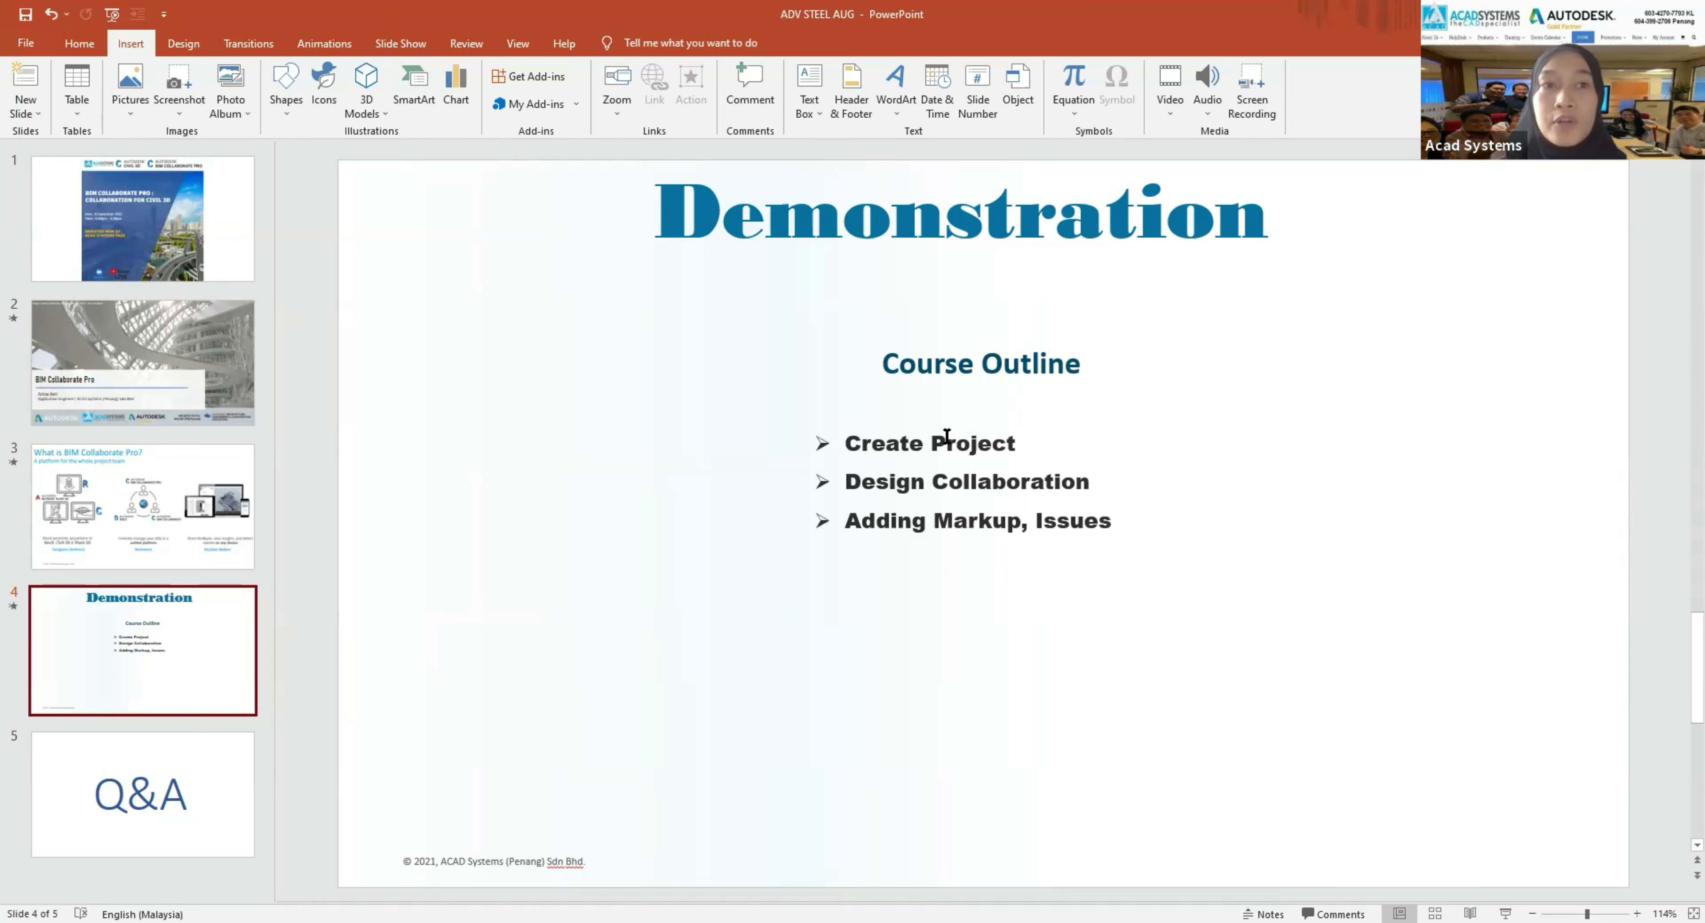
scroll(971, 299, up, 1)
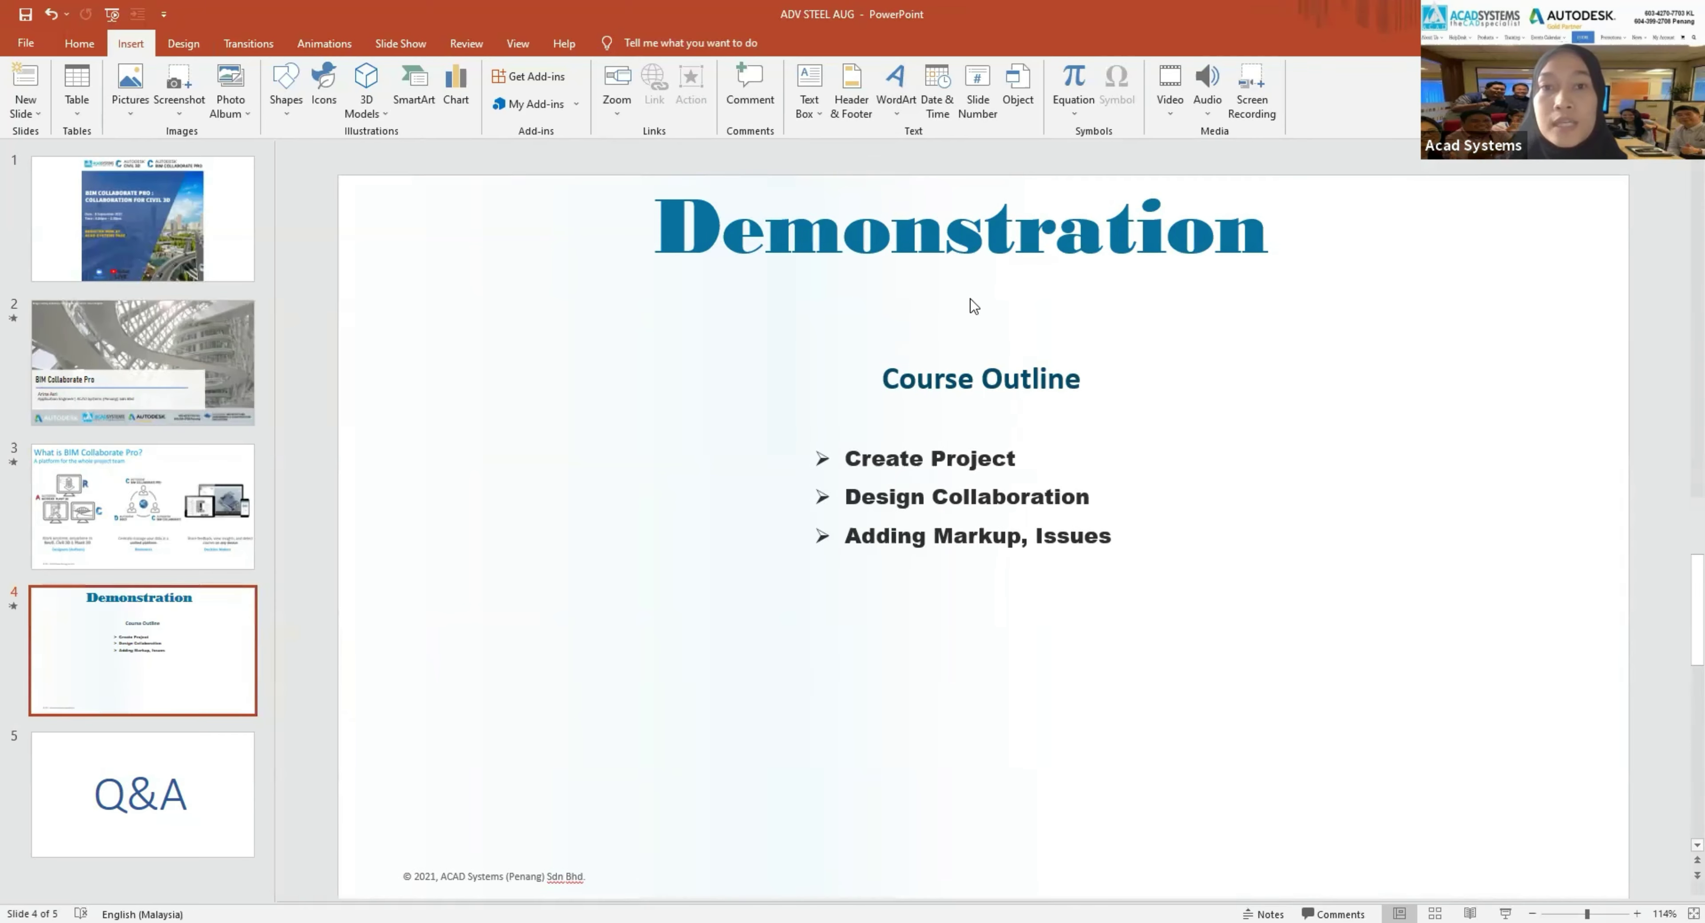
scroll(971, 299, up, 2)
click(137, 655)
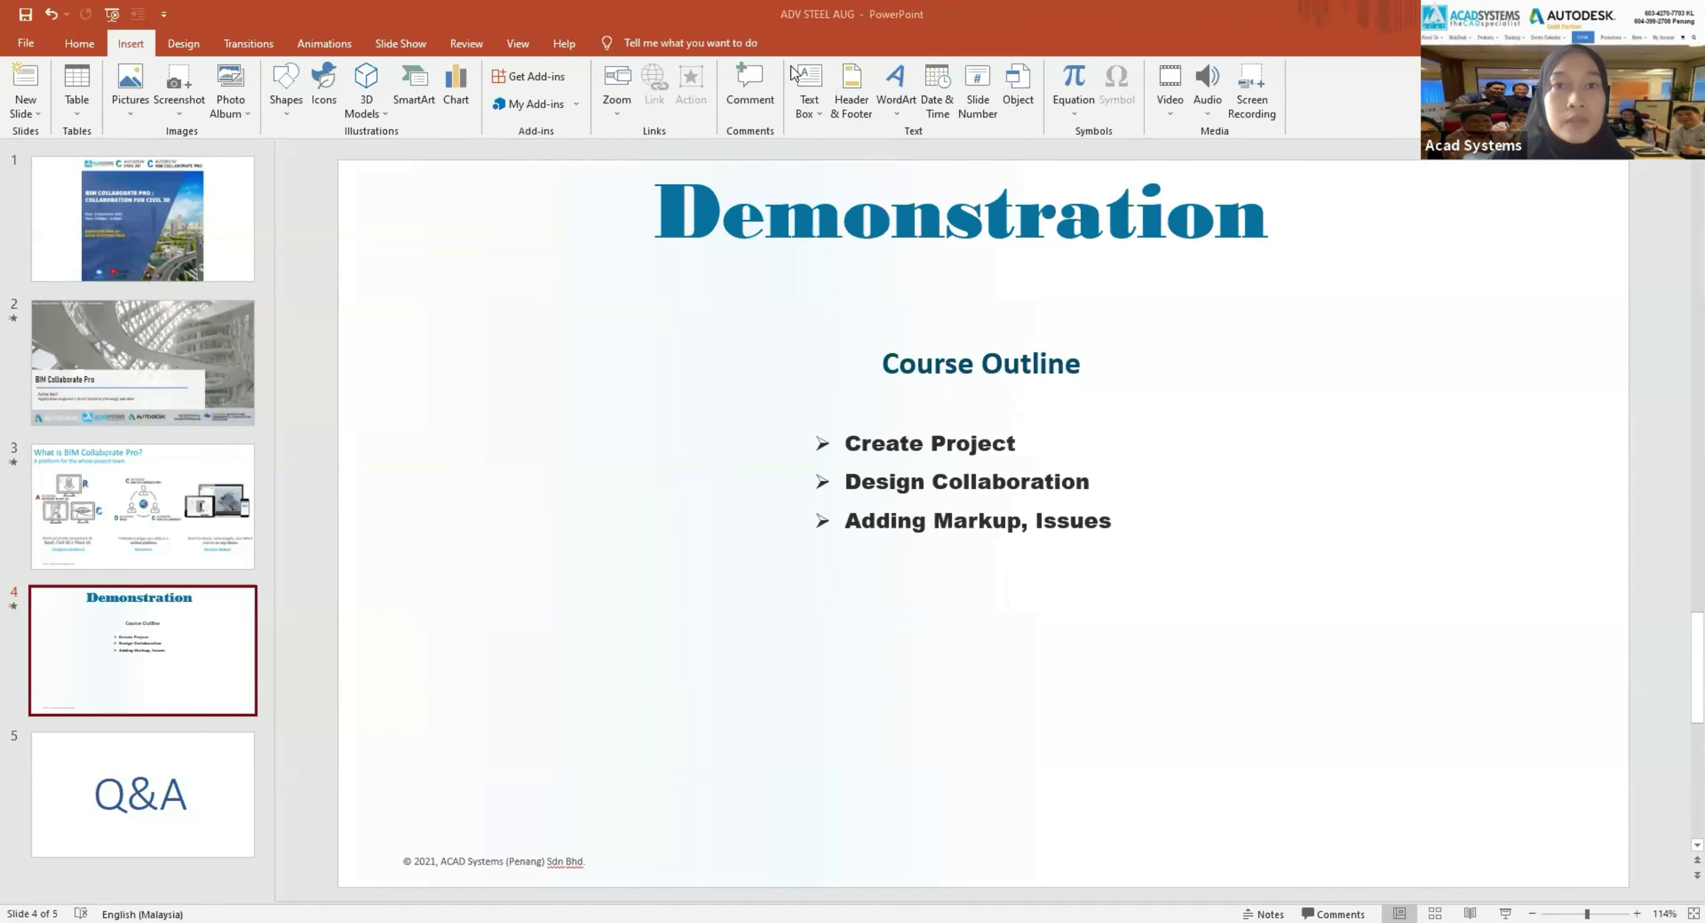
Step: Switch to the web browser and bring up the Autodesk Account page listing all products and services
key(alt+Tab)
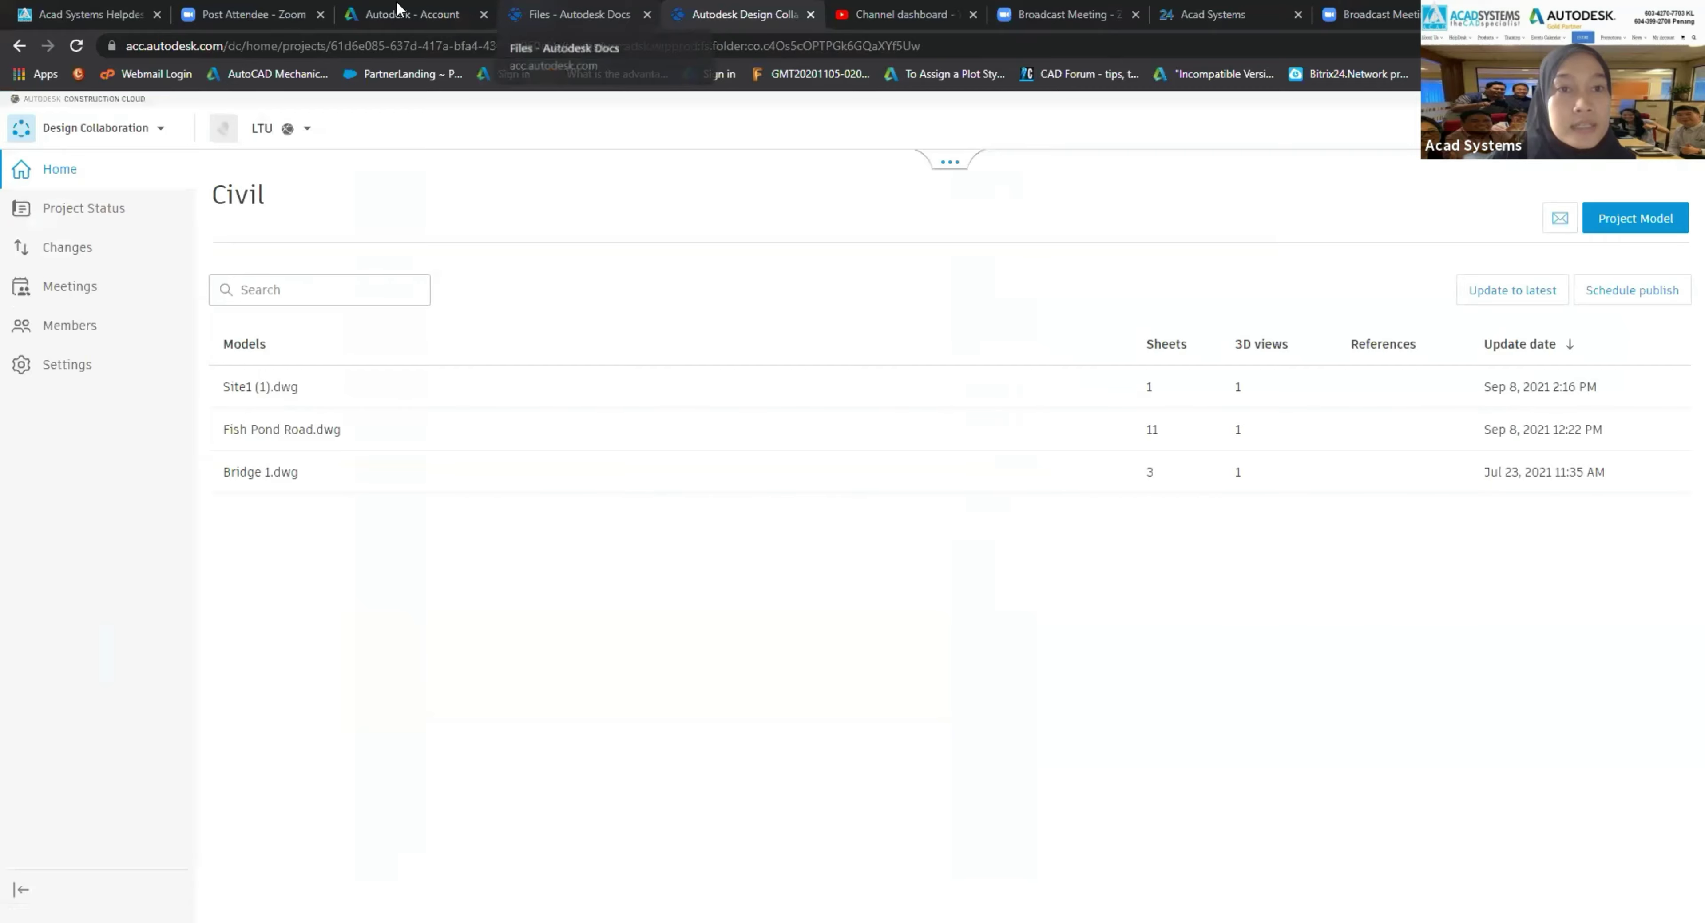
key(ctrl+shift+Tab)
key(ctrl+shift+Tab)
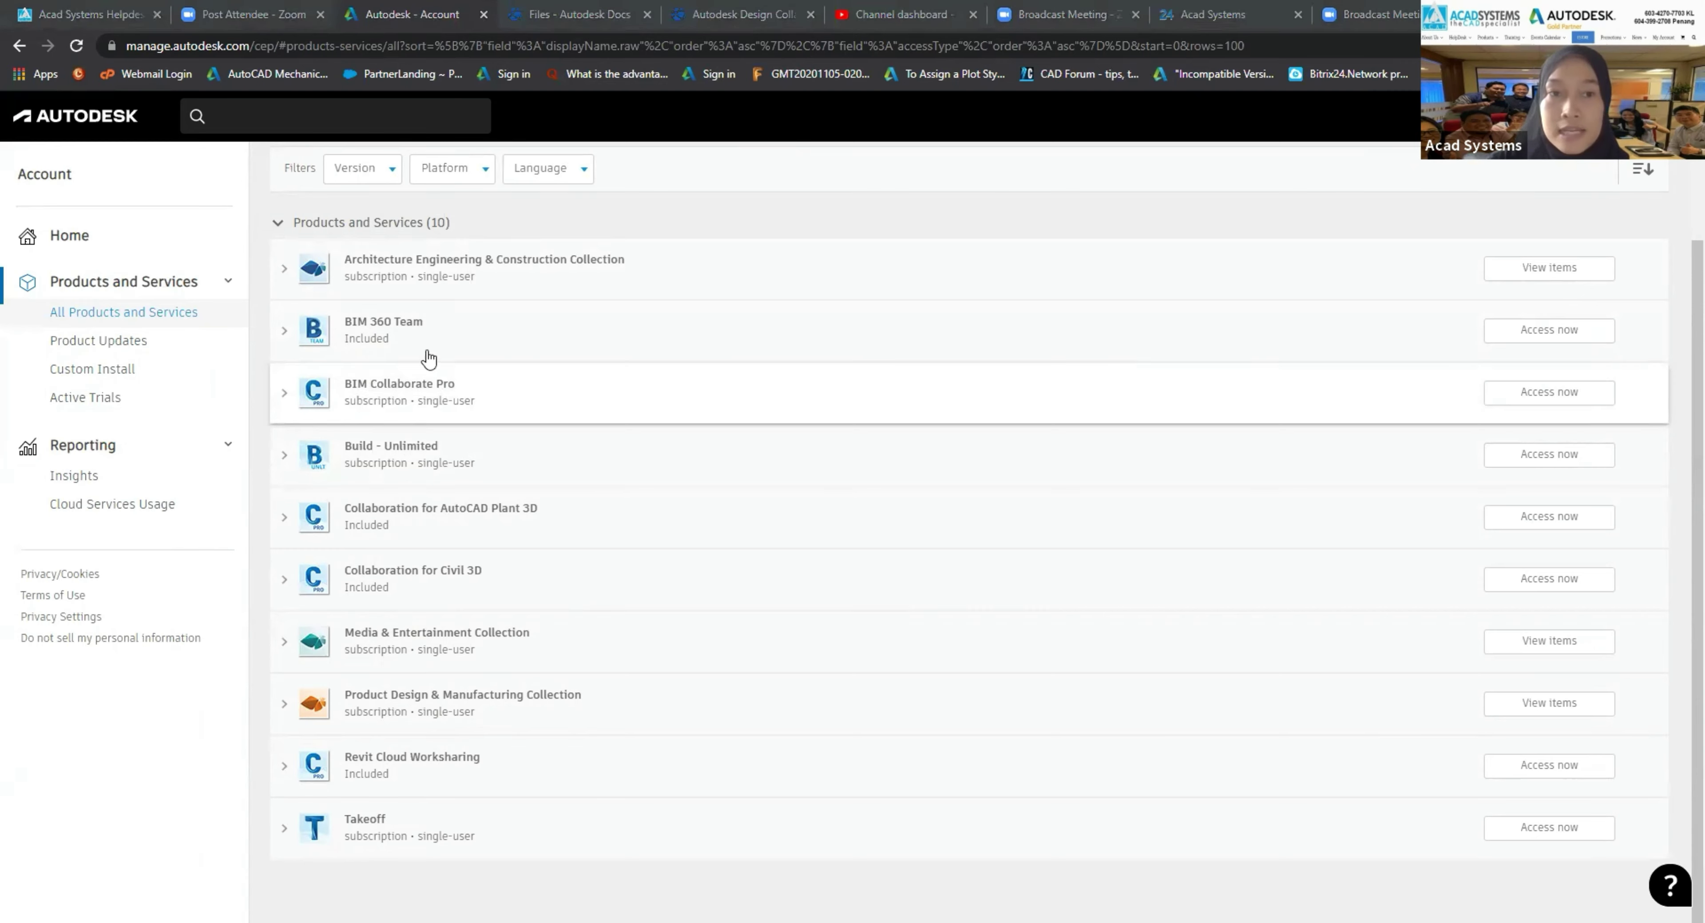
Step: Examine the items included in the Architecture Engineering & Construction Collection, then return to the products list
click(435, 267)
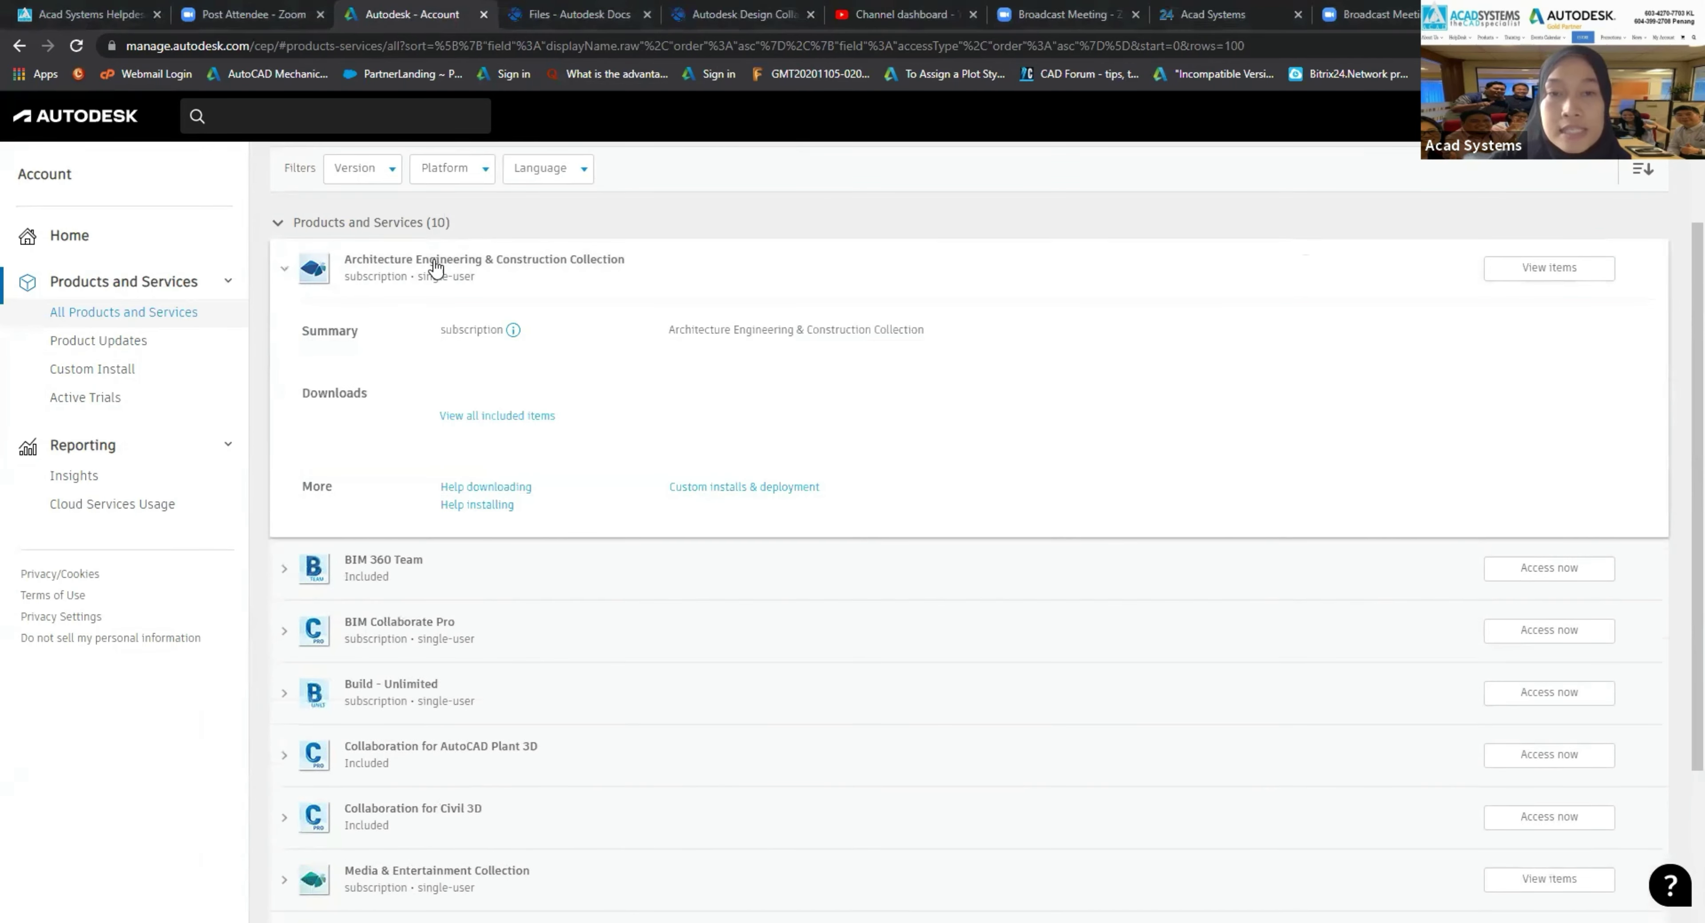
click(1528, 264)
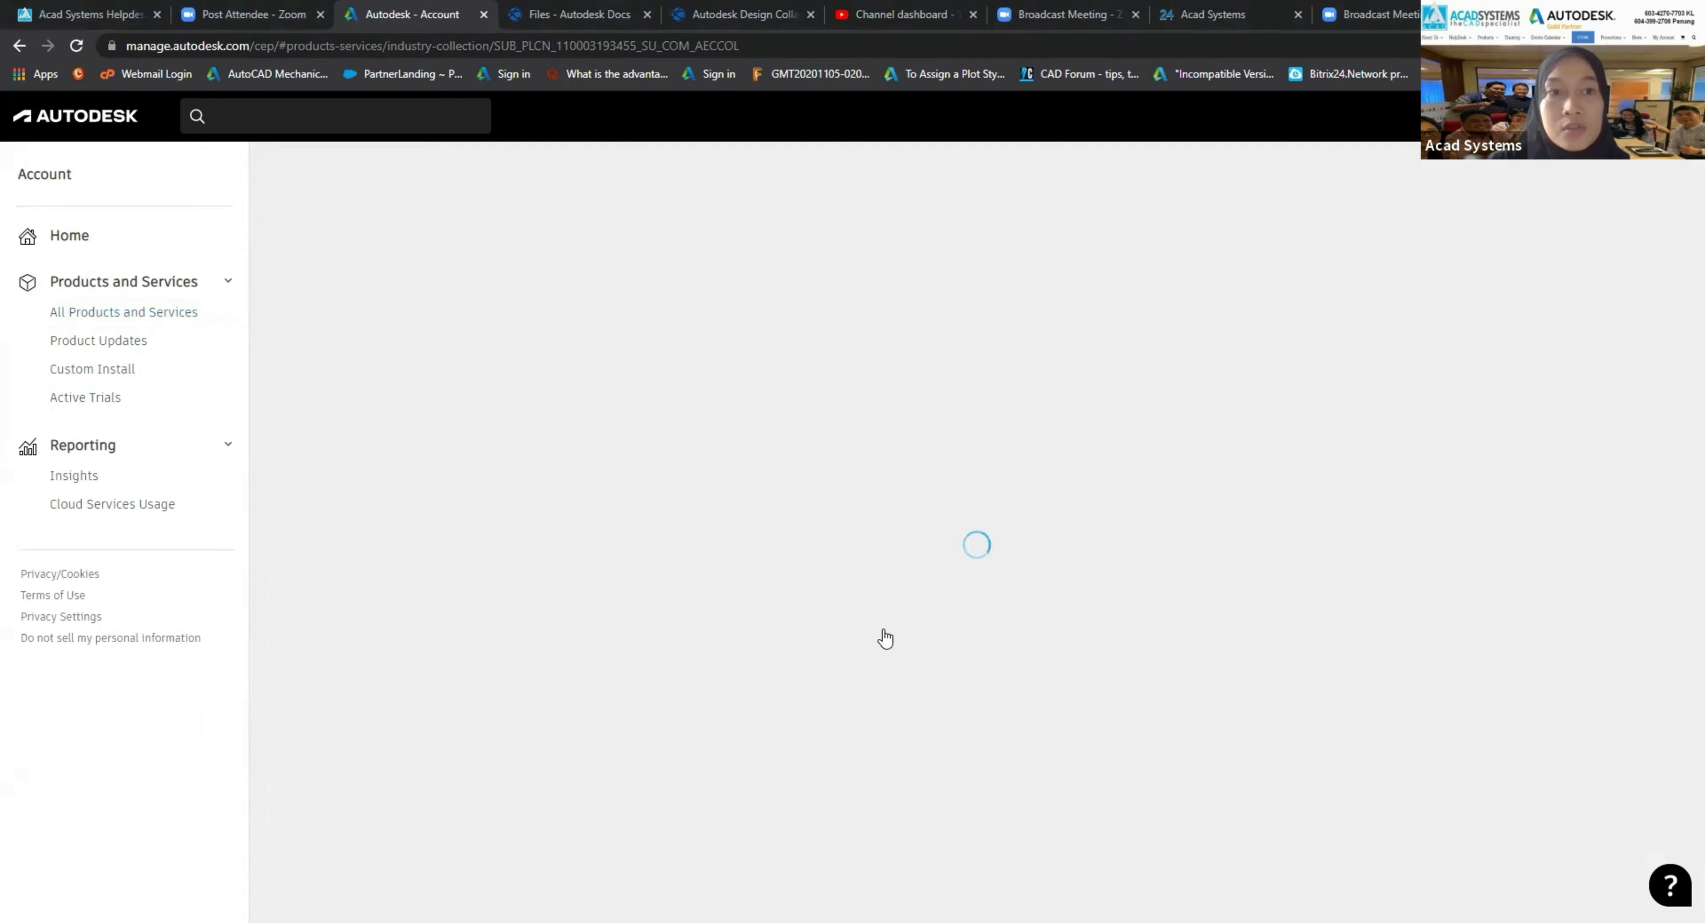
scroll(671, 605, down, 8)
scroll(673, 609, down, 8)
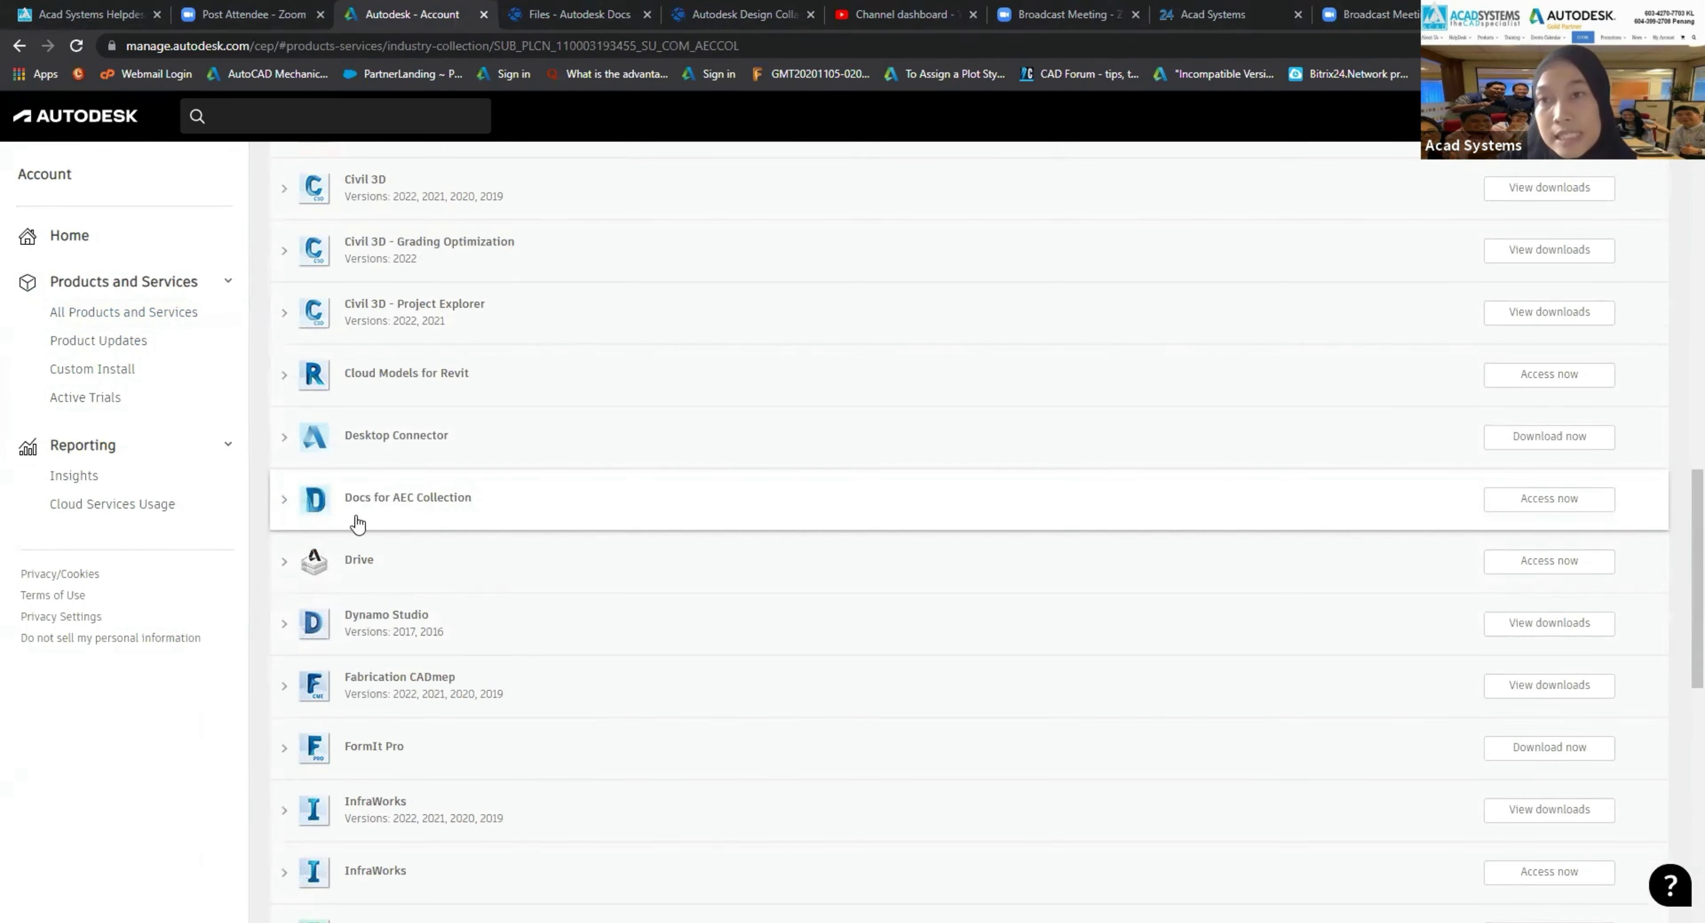
scroll(358, 524, up, 15)
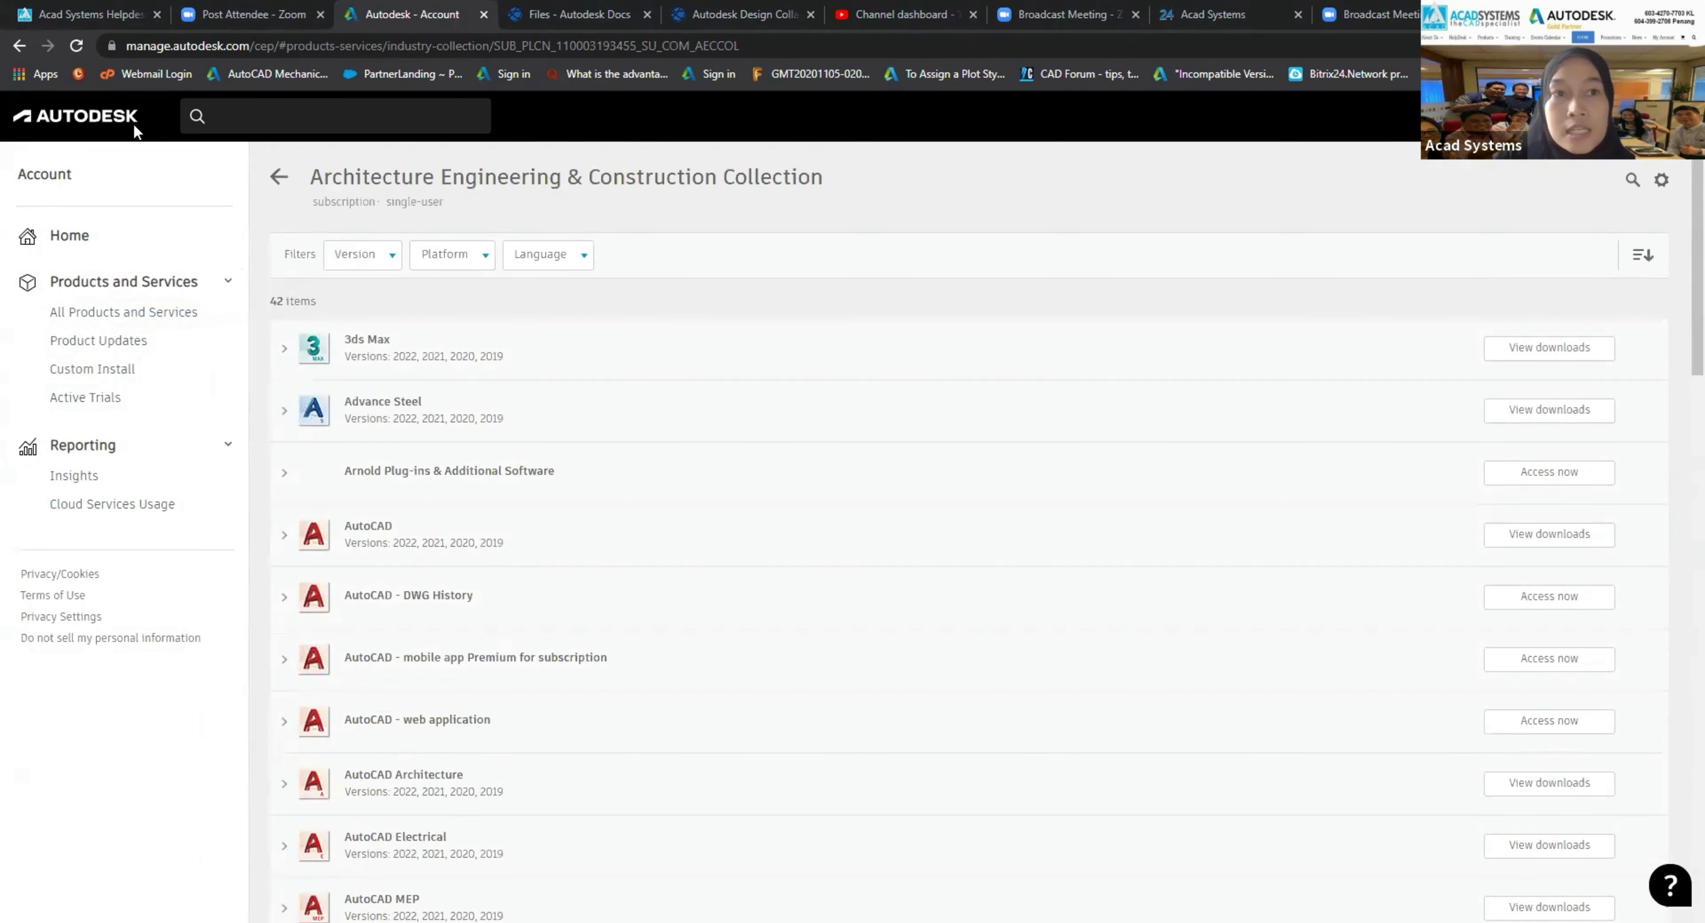
click(279, 176)
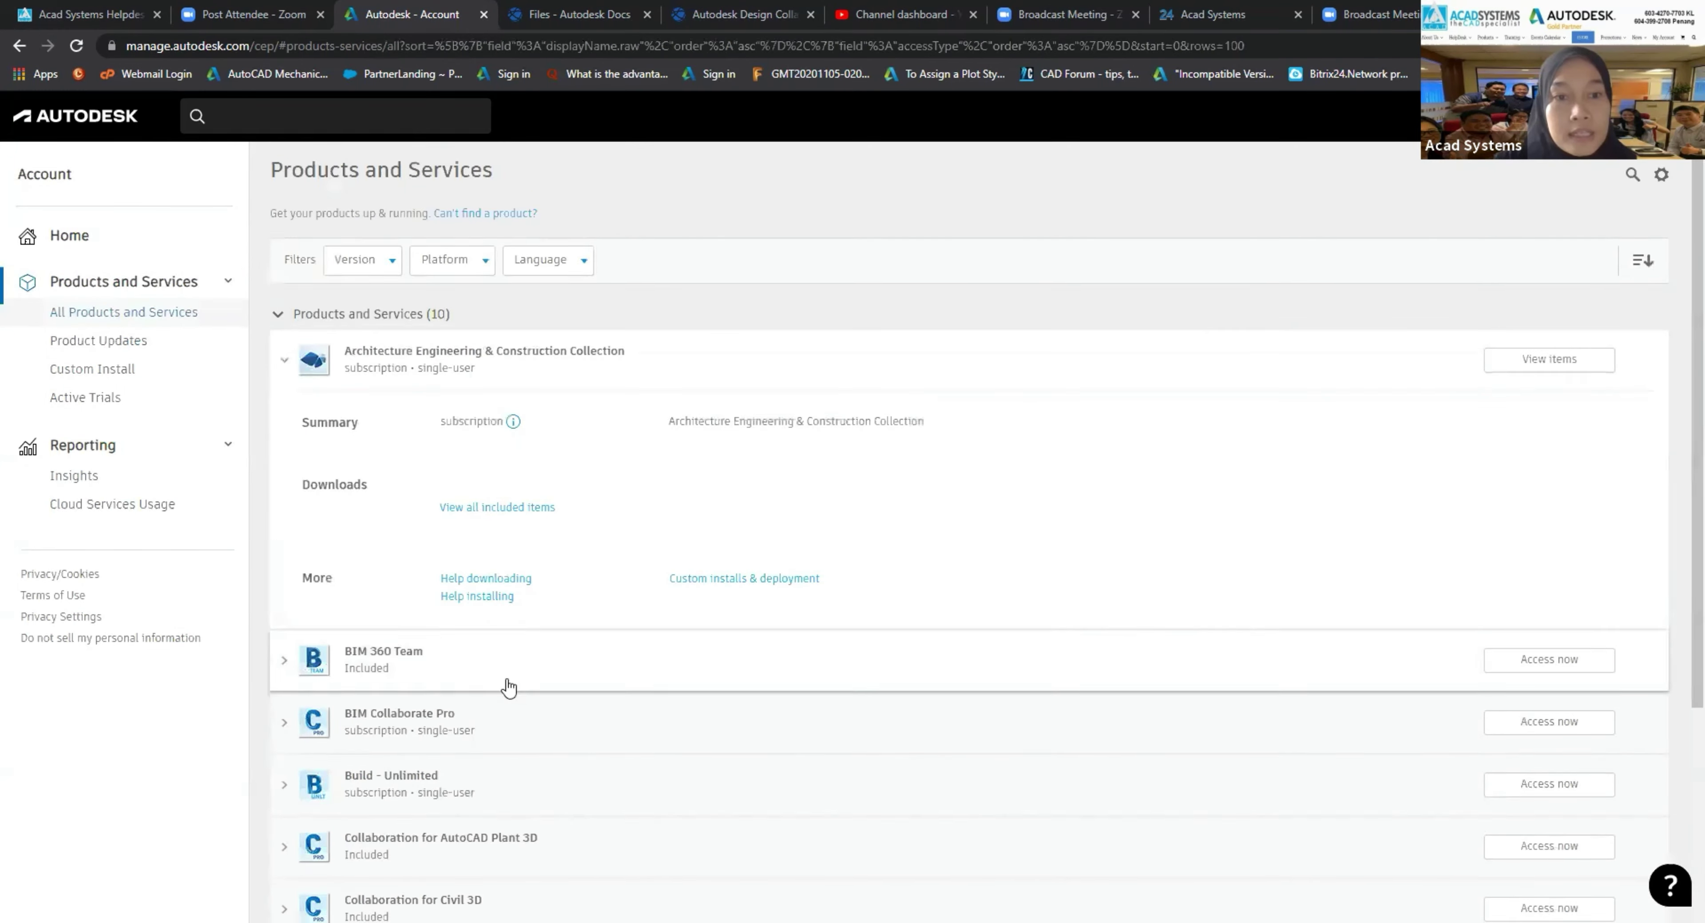
Step: Access BIM Collaborate Pro from the products list and choose Unified projects (US) as the destination
scroll(508, 687, down, 3)
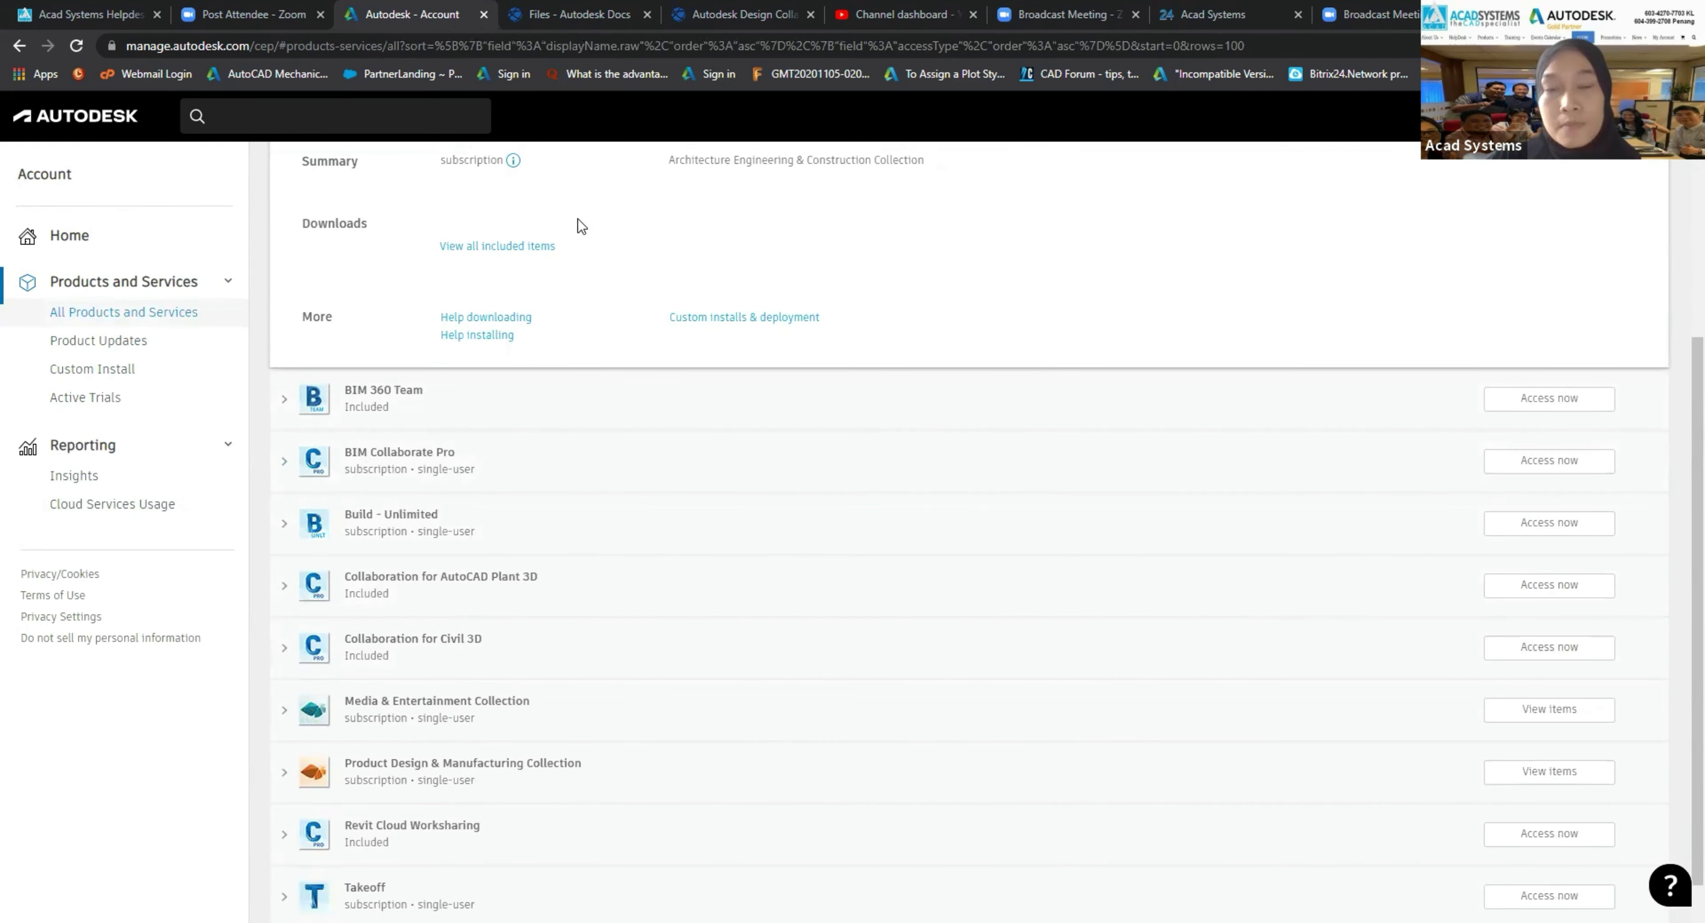
scroll(781, 752, up, 4)
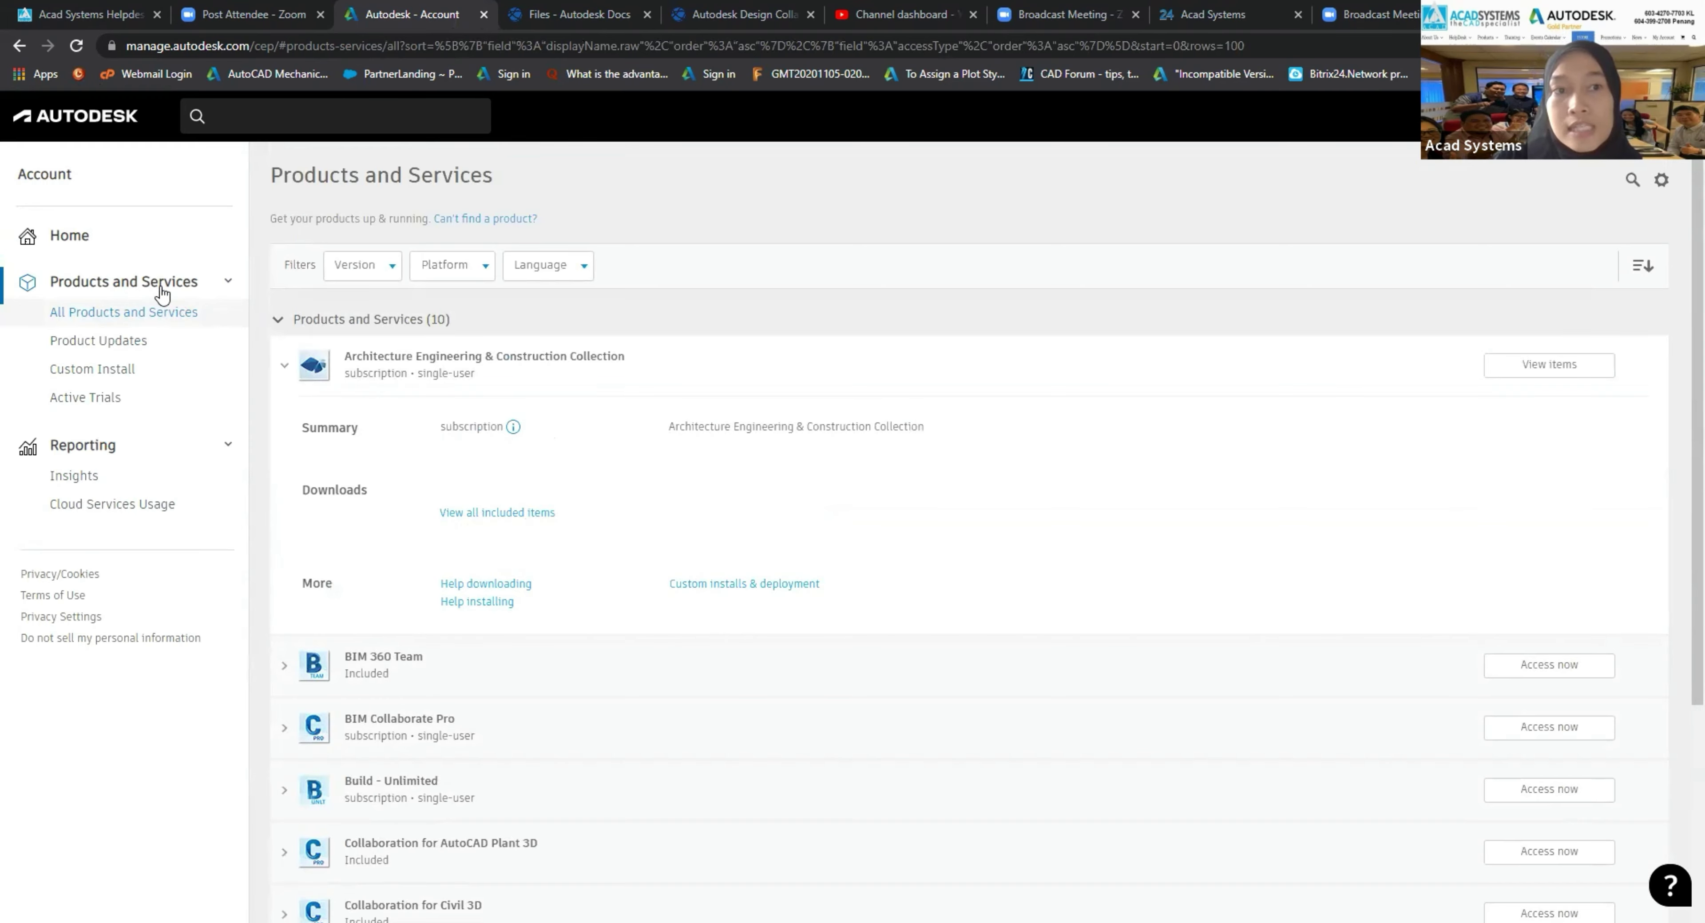
scroll(534, 369, down, 1)
scroll(533, 370, down, 3)
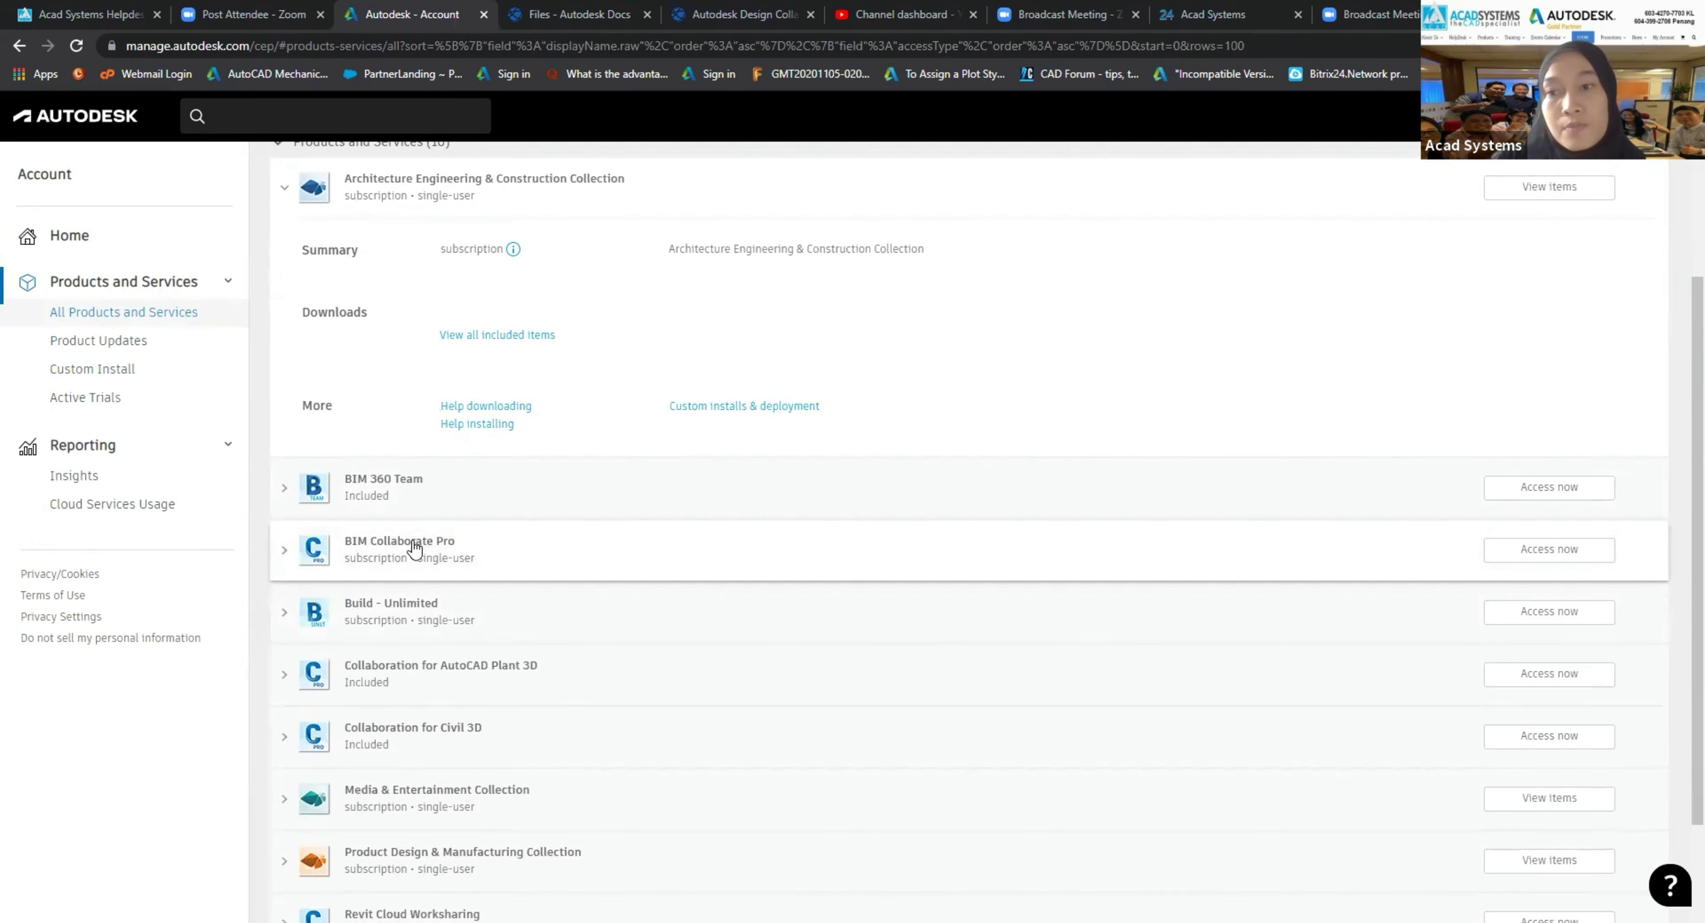
click(1540, 551)
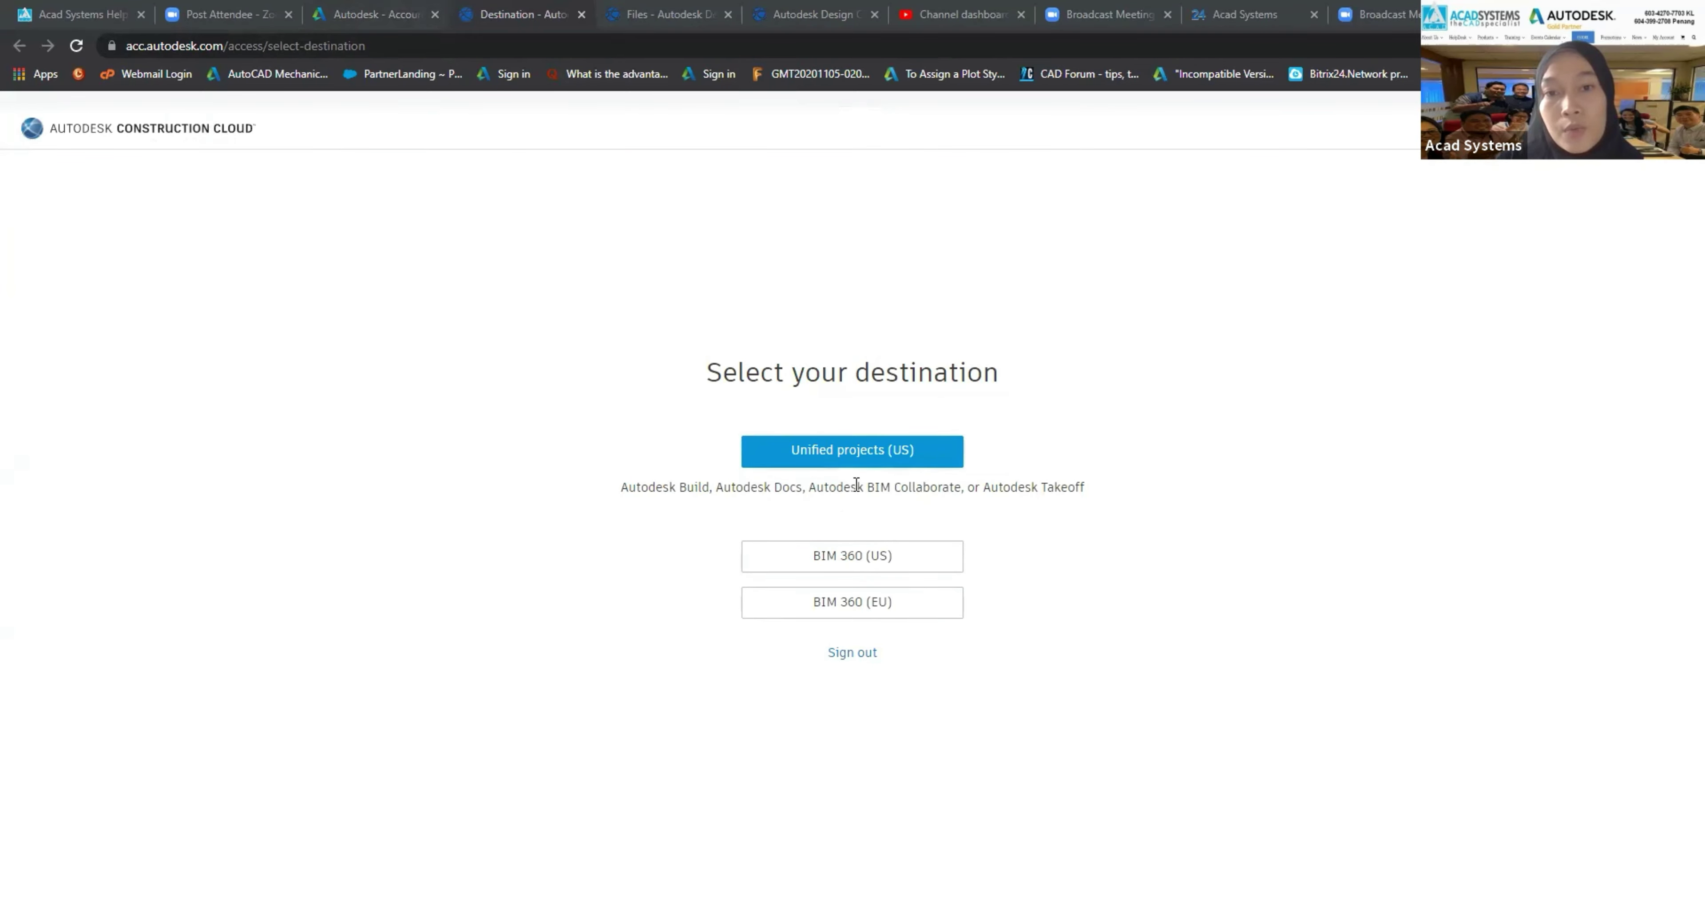
click(839, 463)
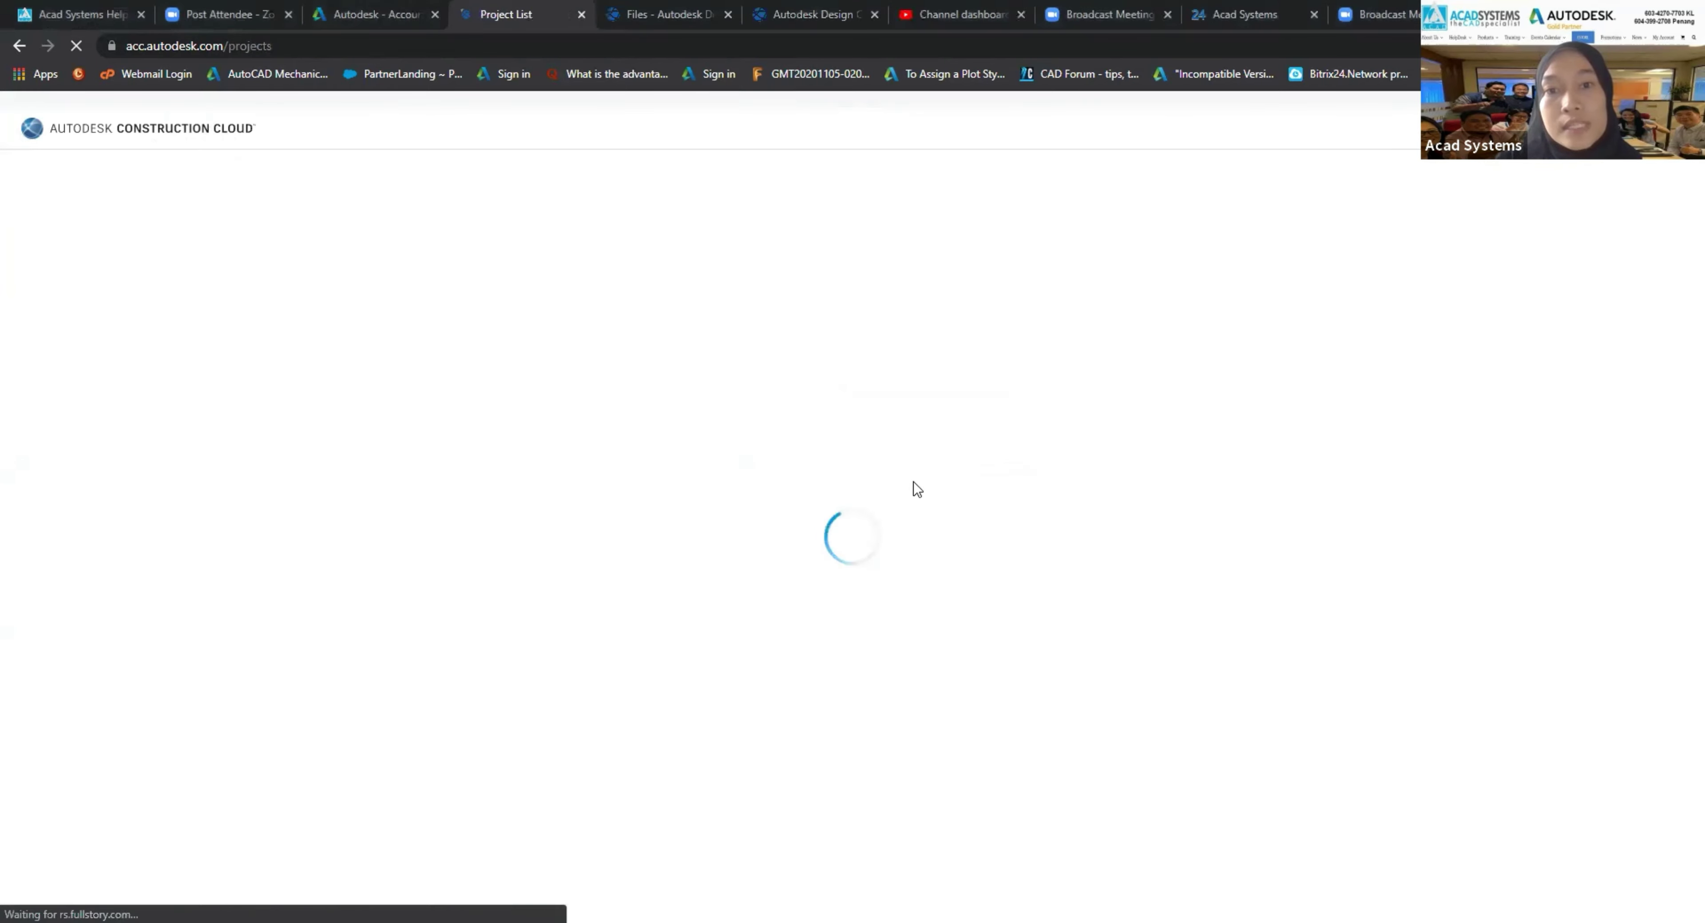
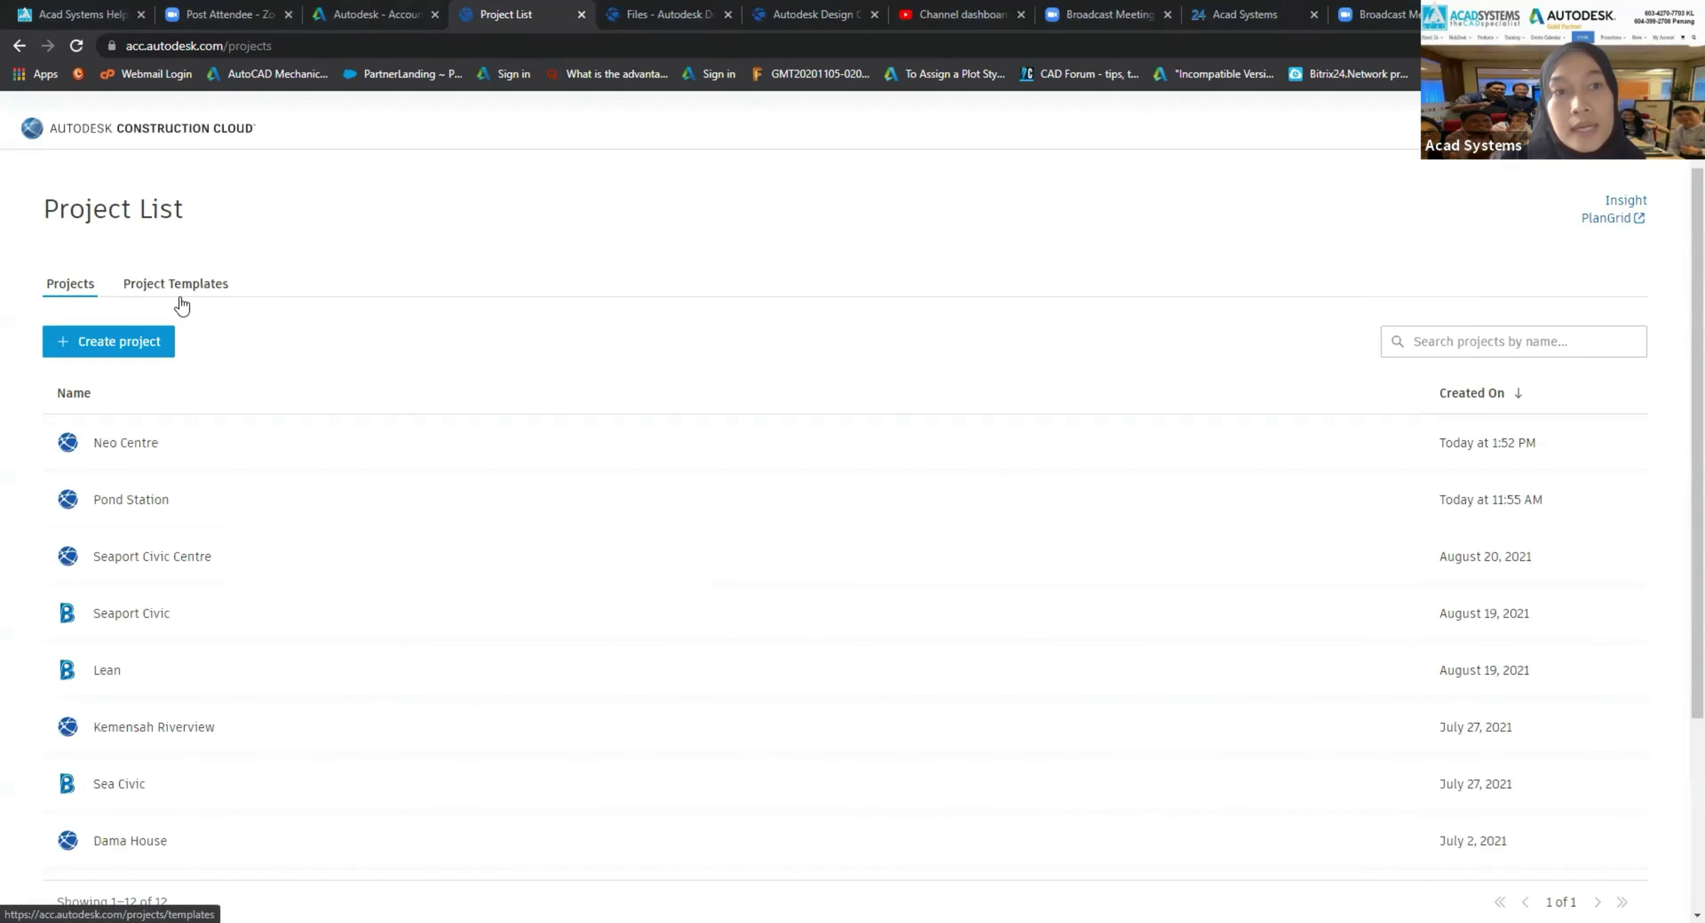
Step: Look at the Project Templates list and return to the Projects list
click(180, 292)
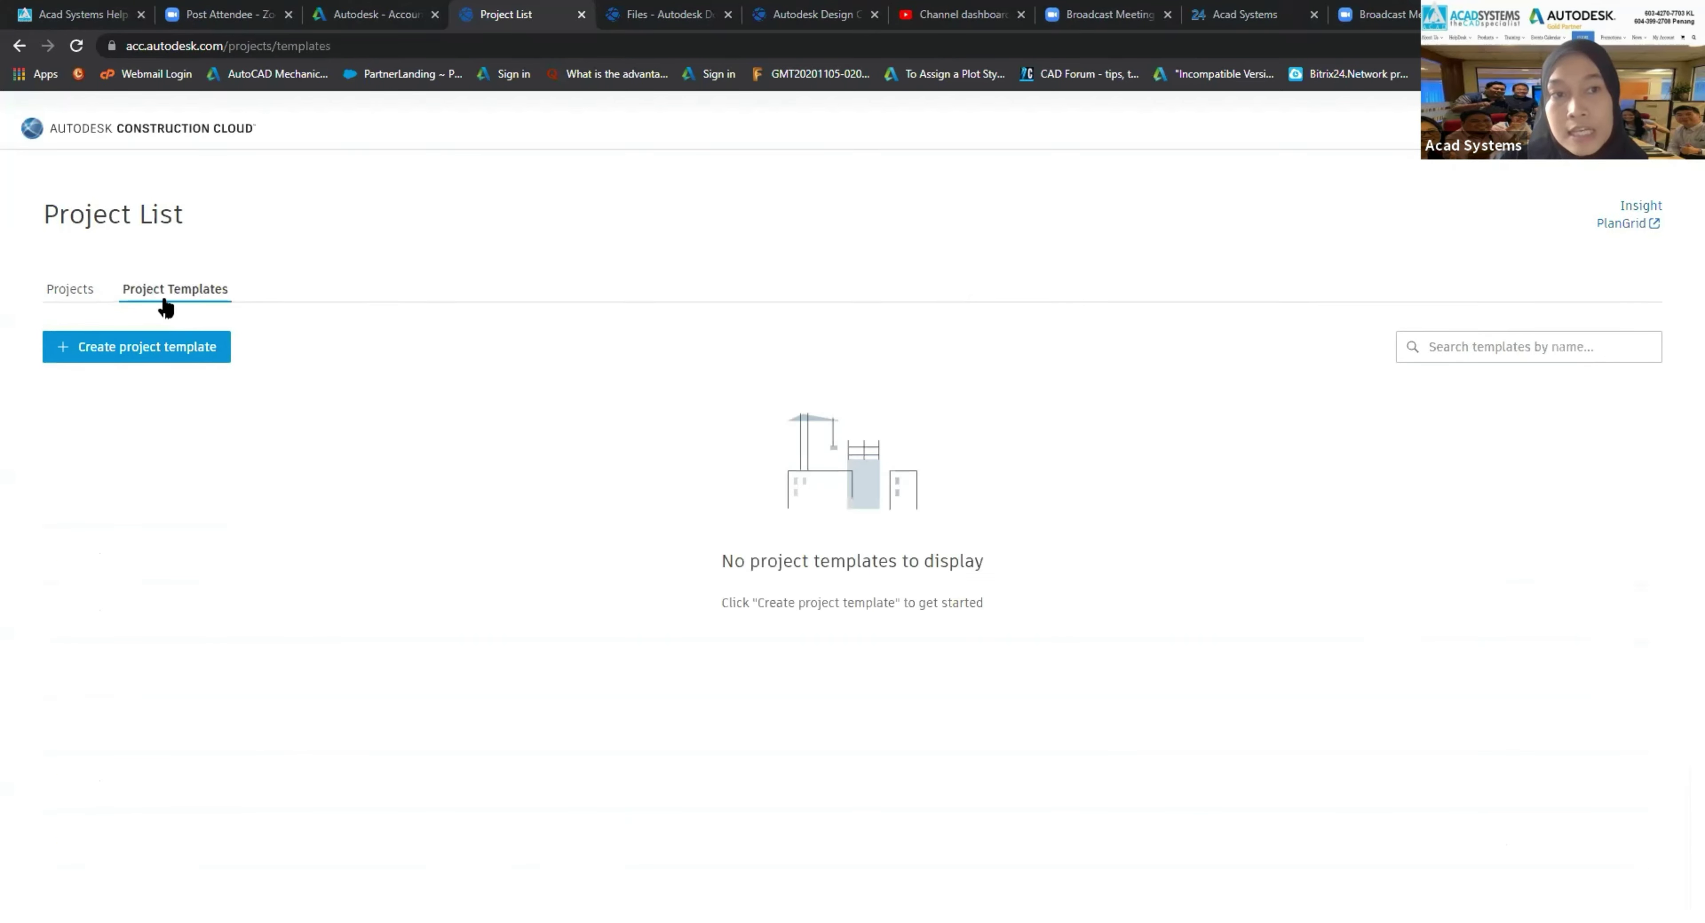
click(59, 297)
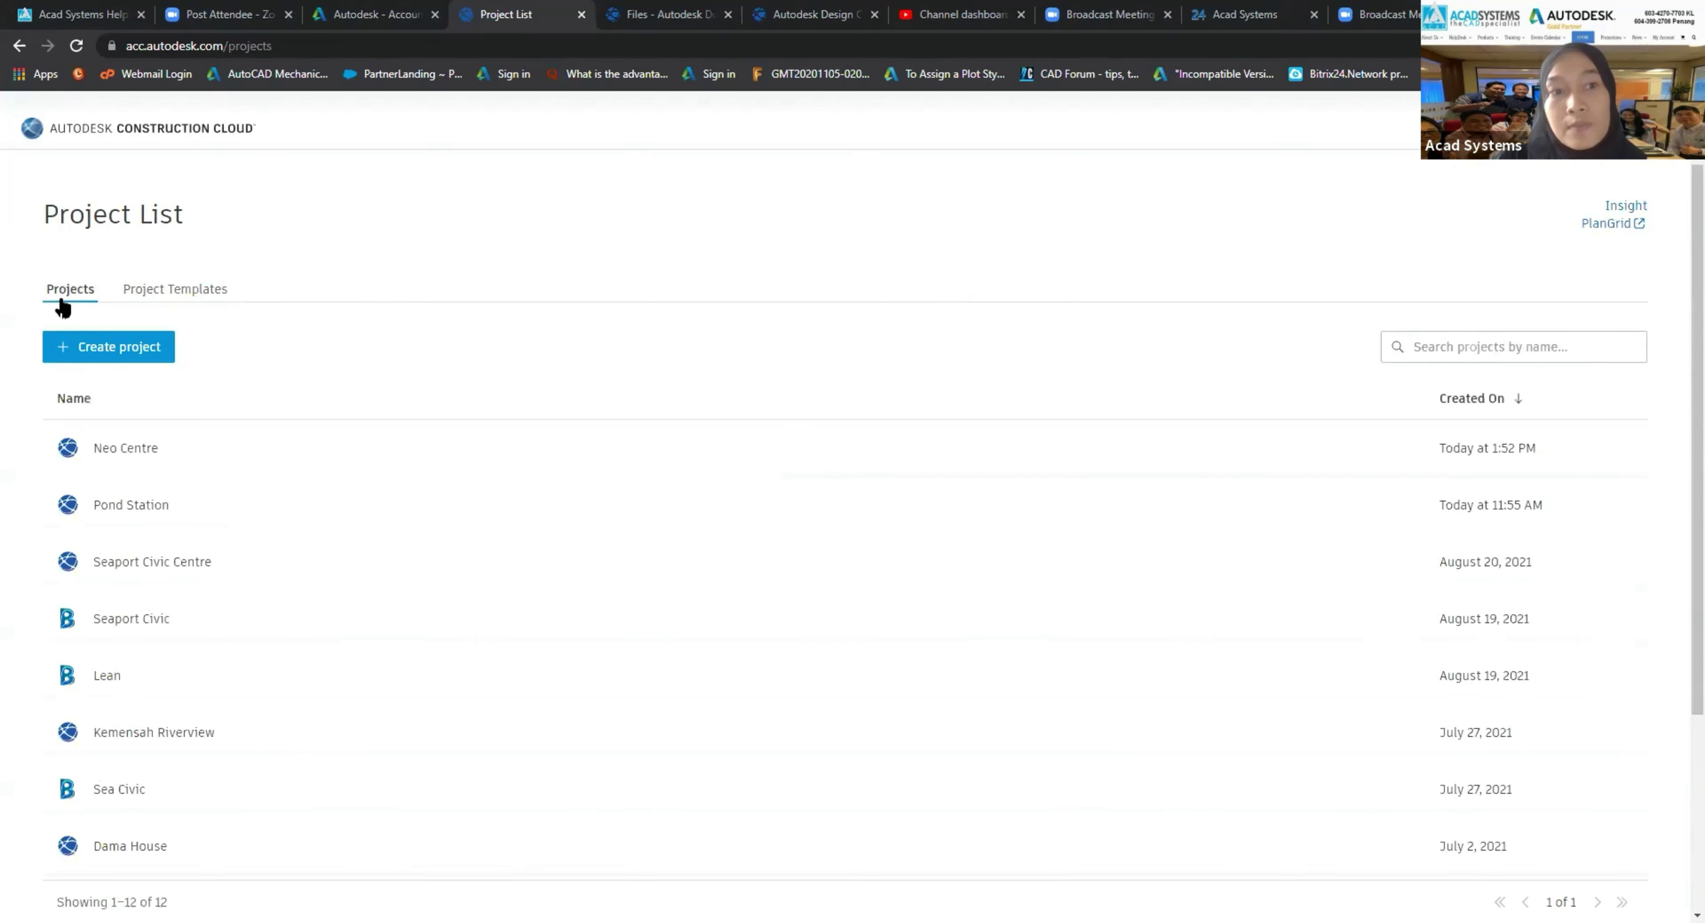
click(165, 302)
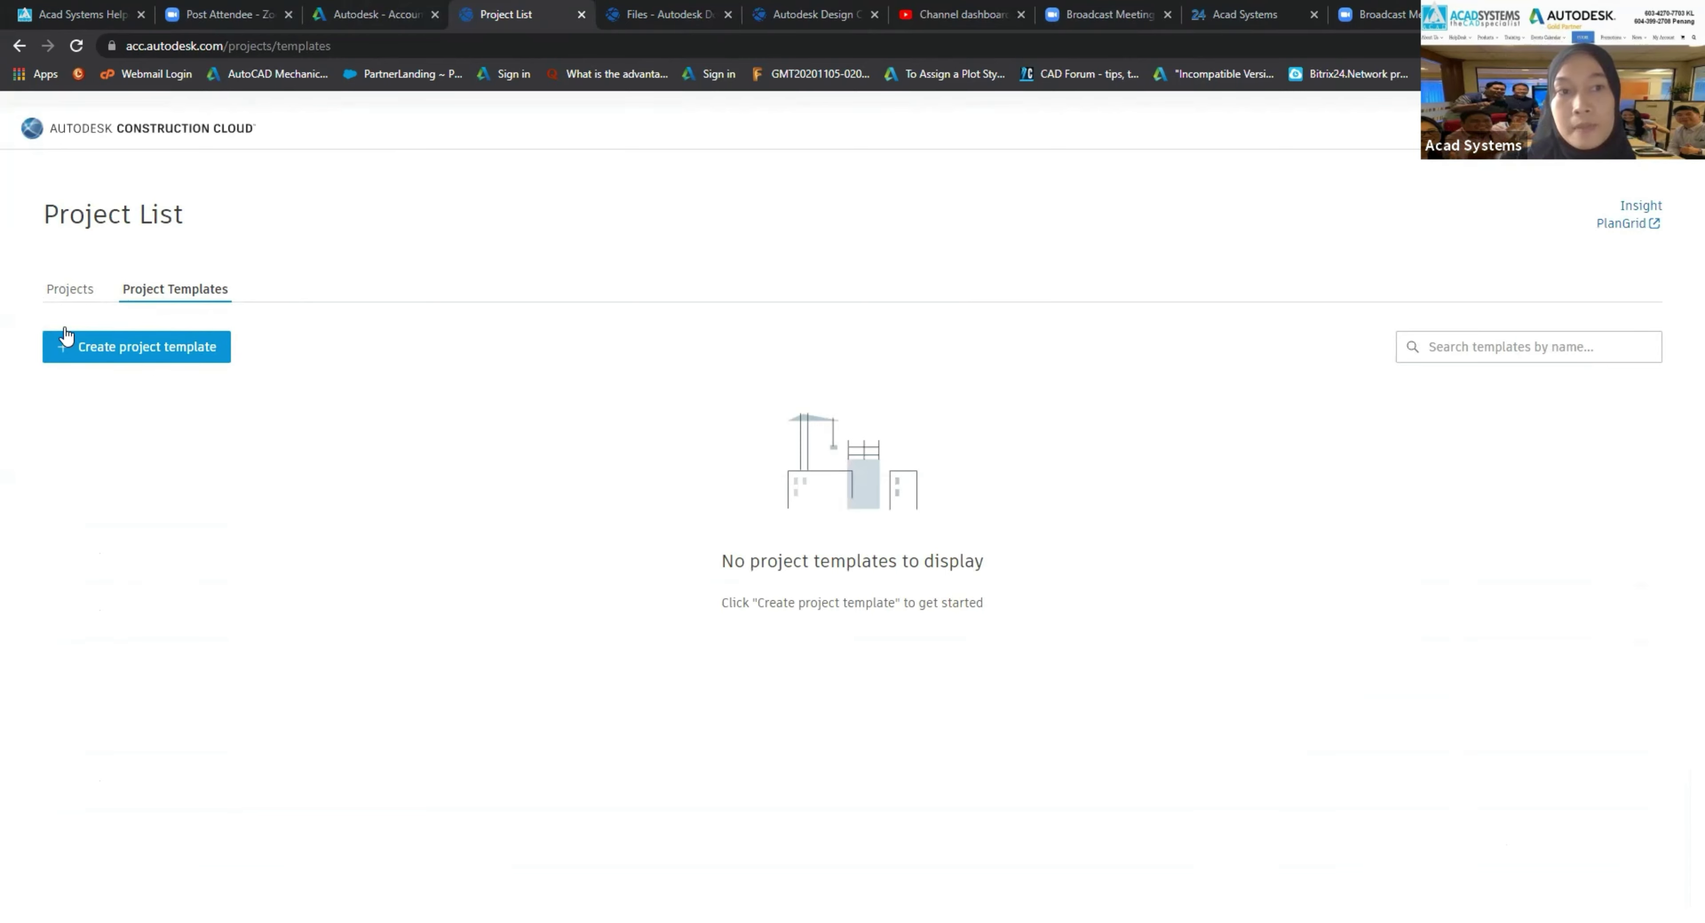
click(61, 298)
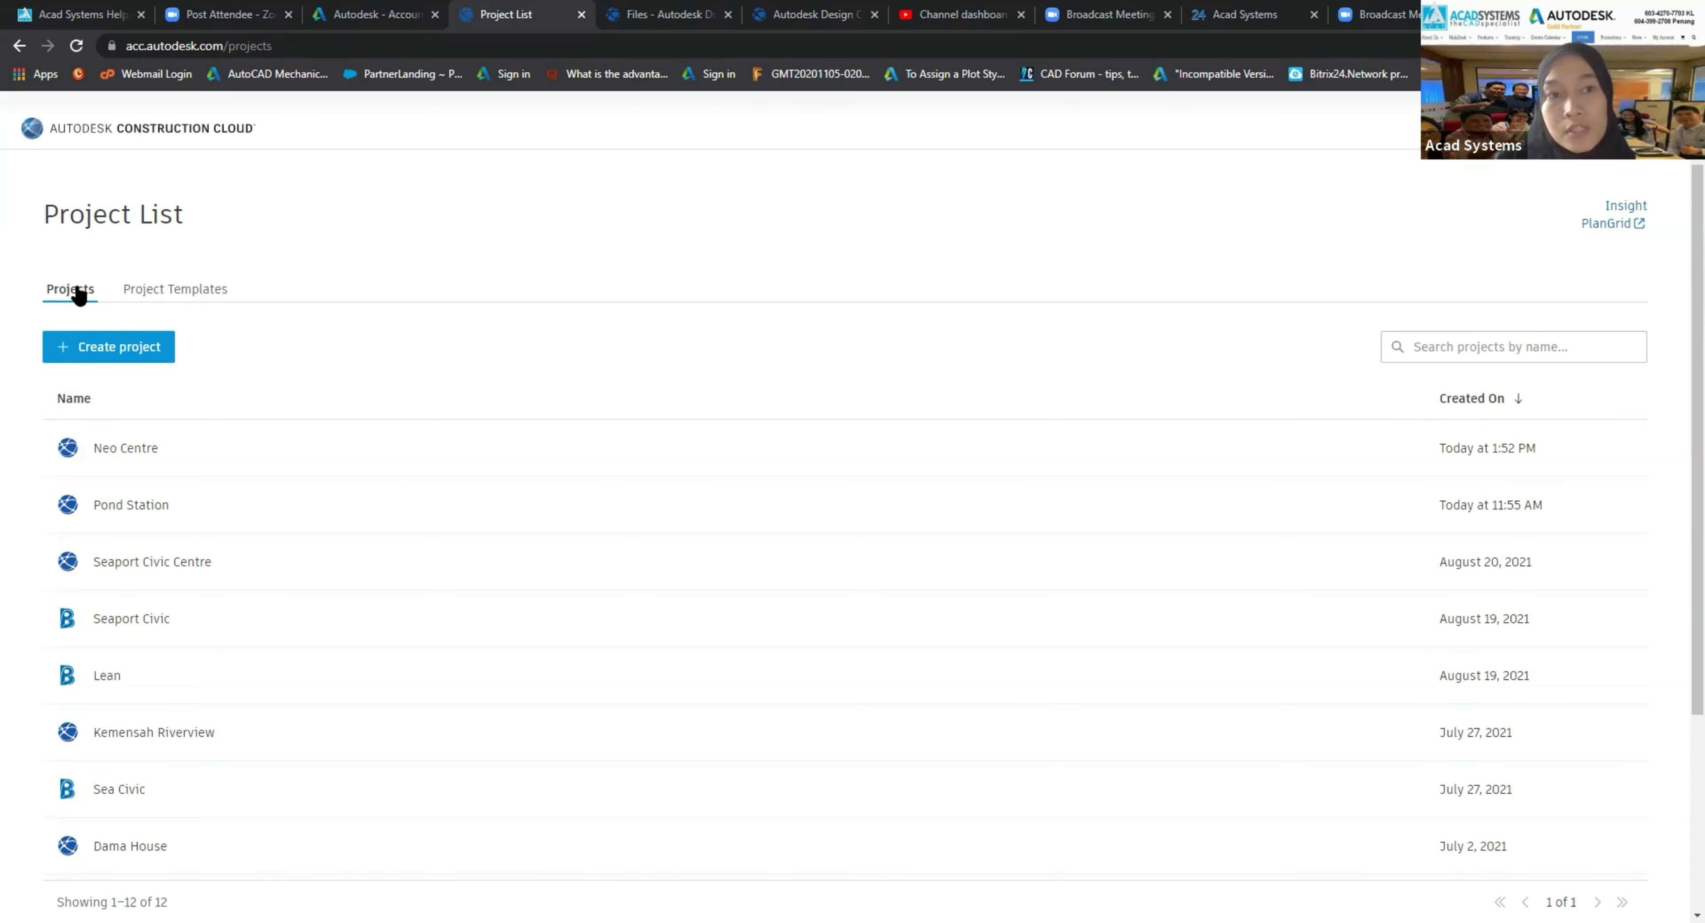
Step: Start creating a new project and enter "Neon Centre" as its project name
click(132, 351)
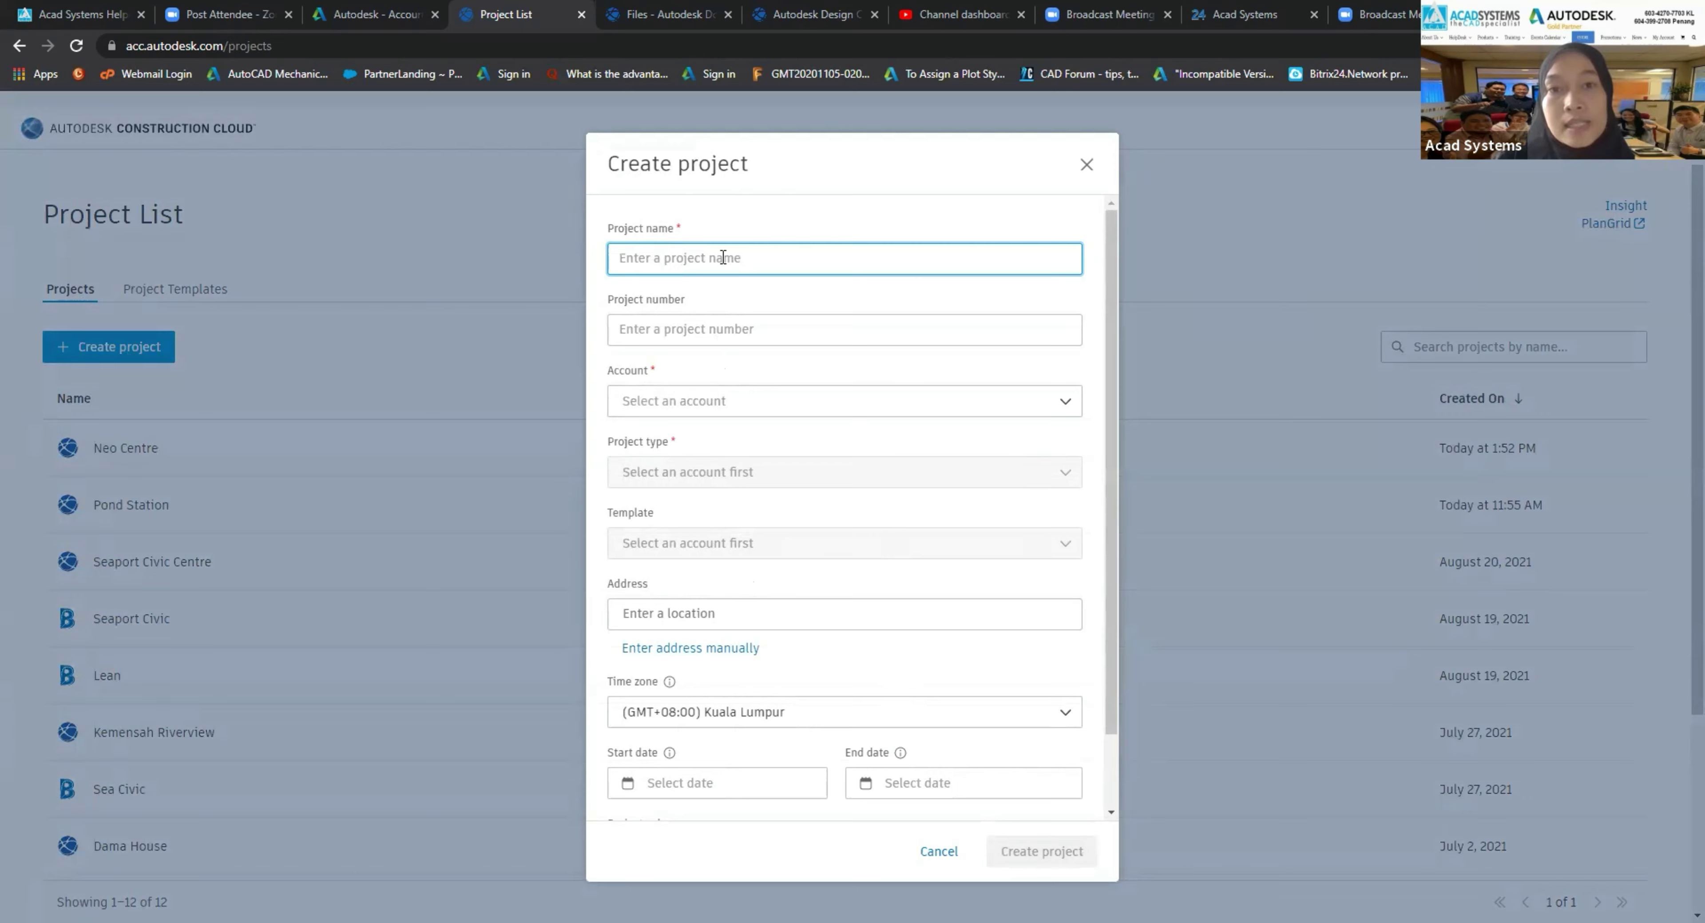
text(N)
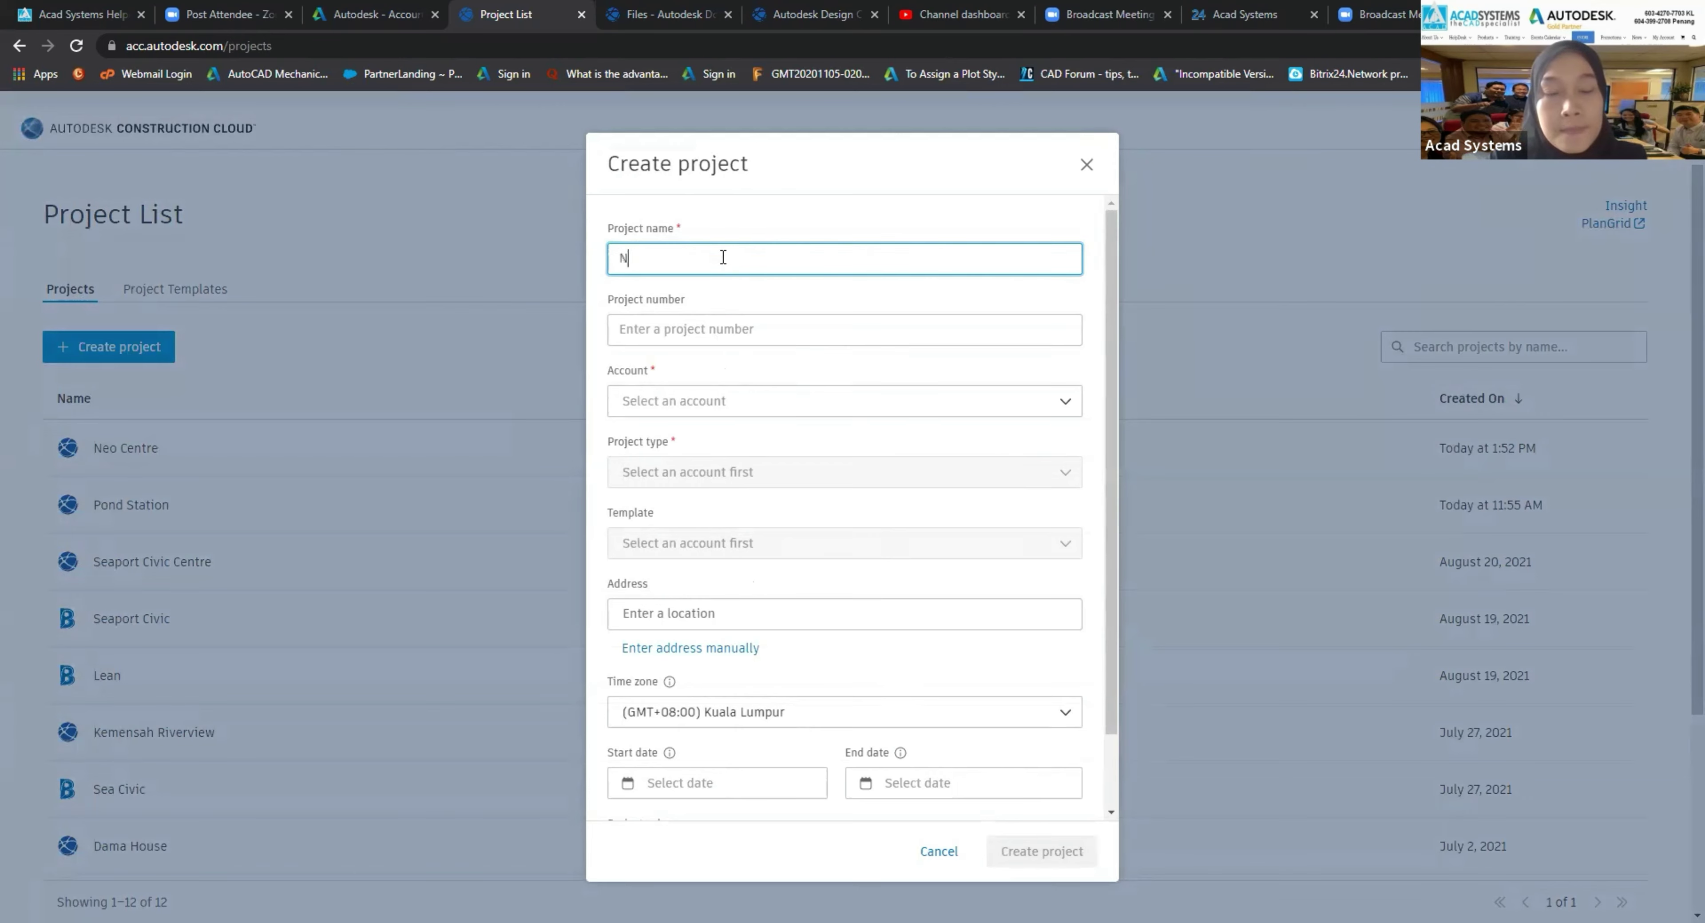
text(eon)
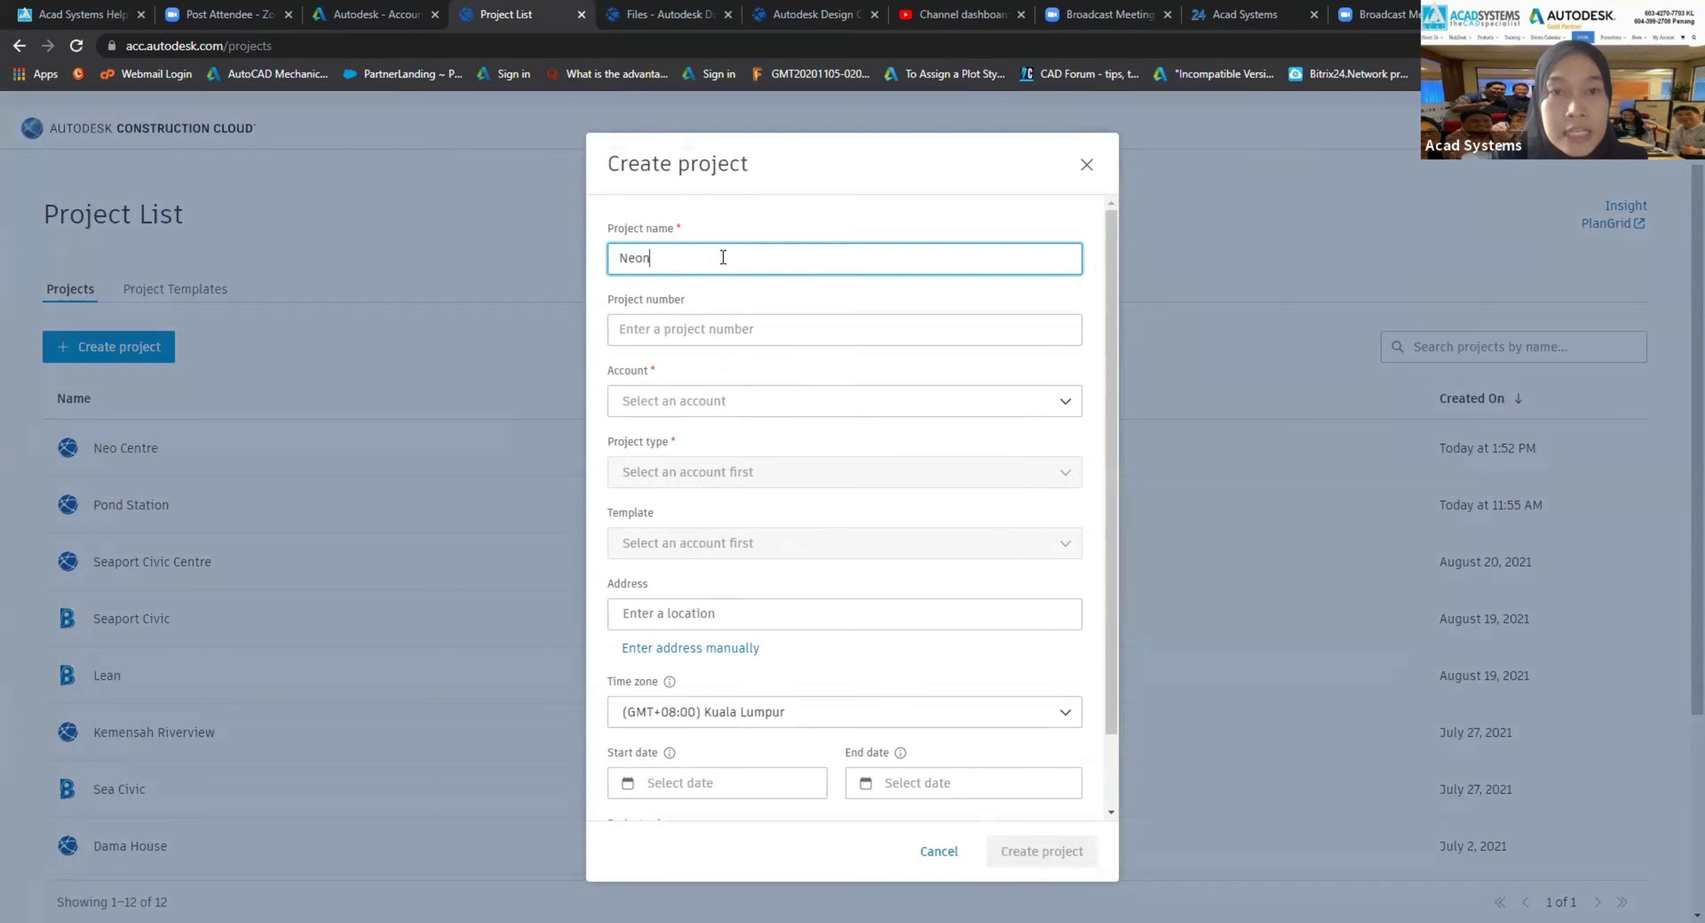
text( Cenr)
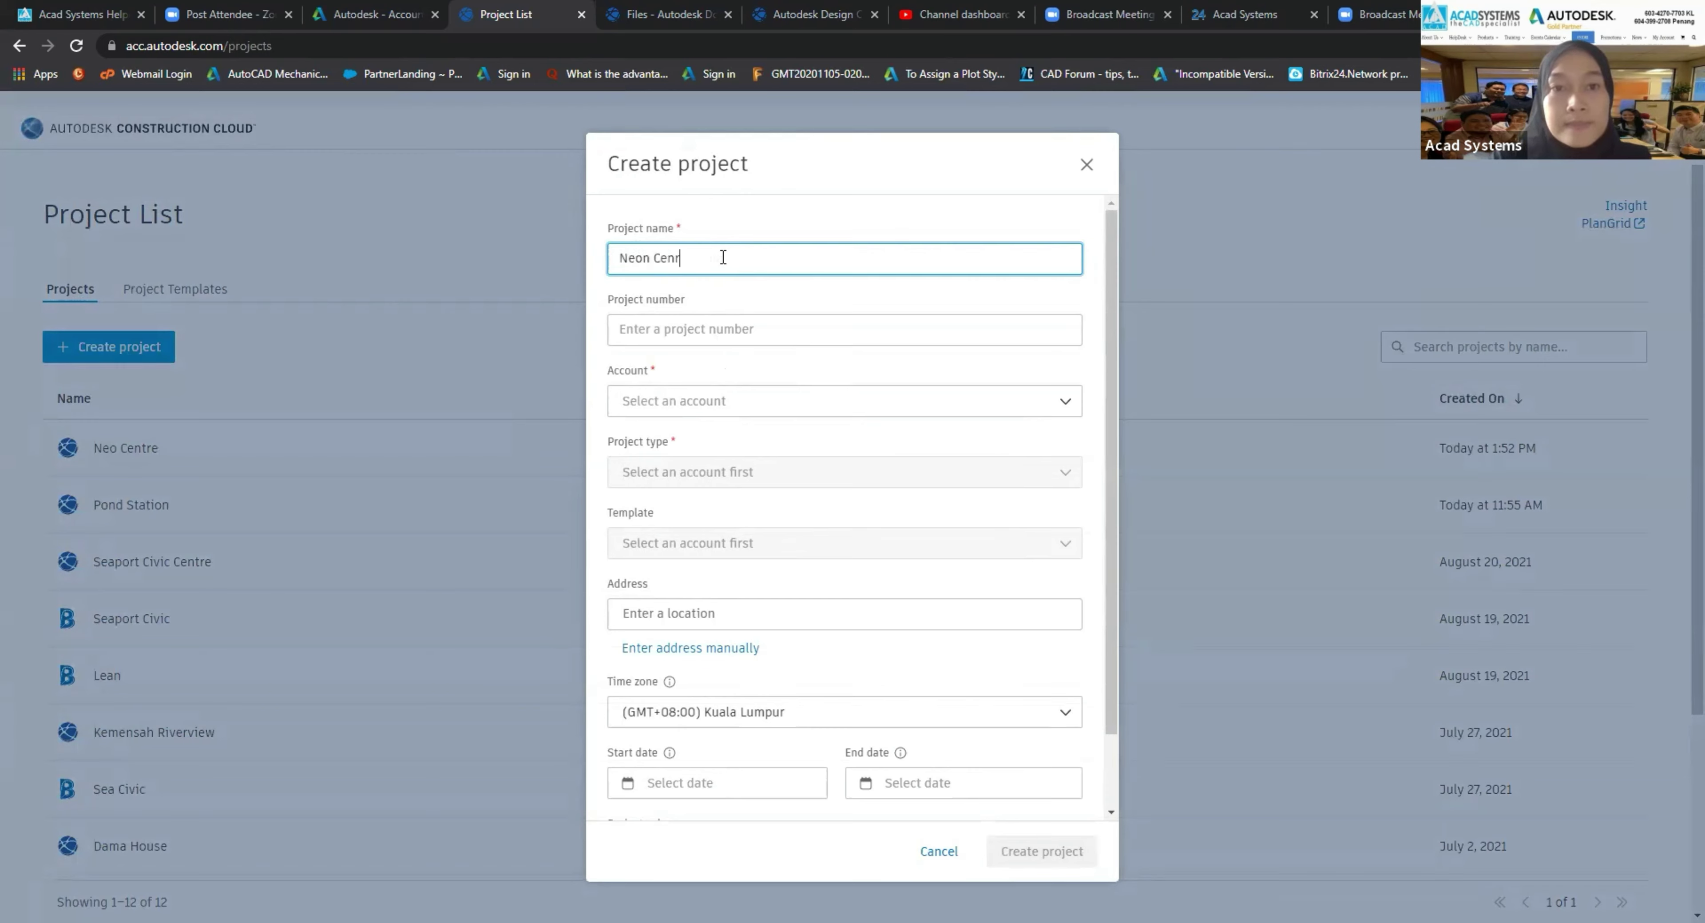
key(BackSpace)
text(tre)
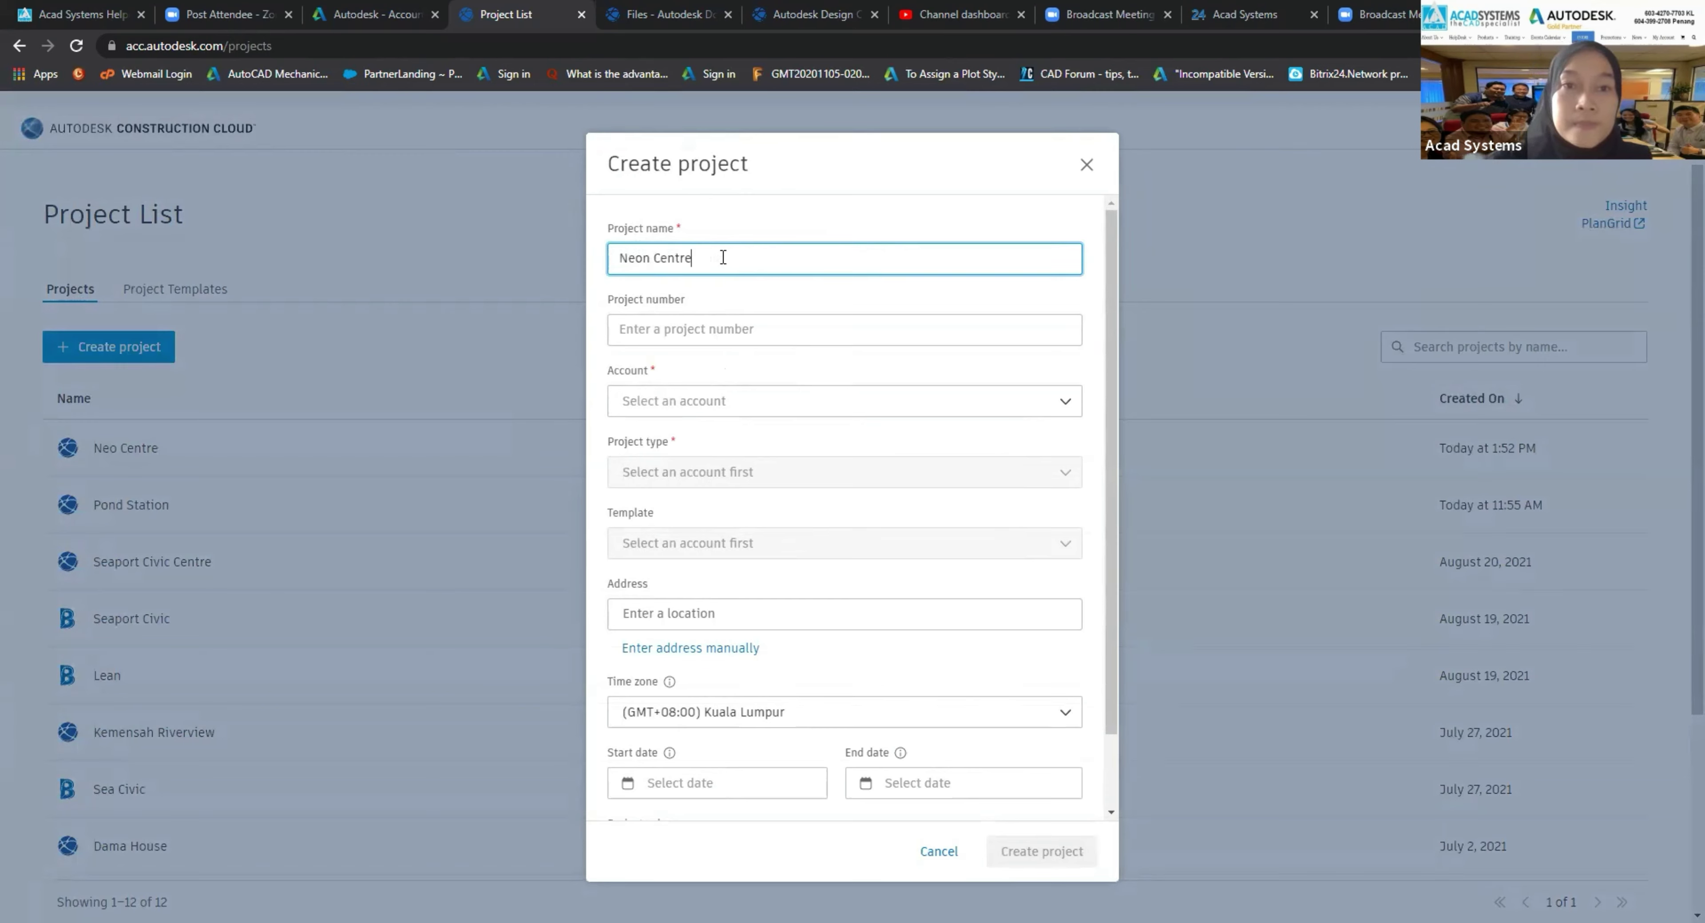
click(696, 331)
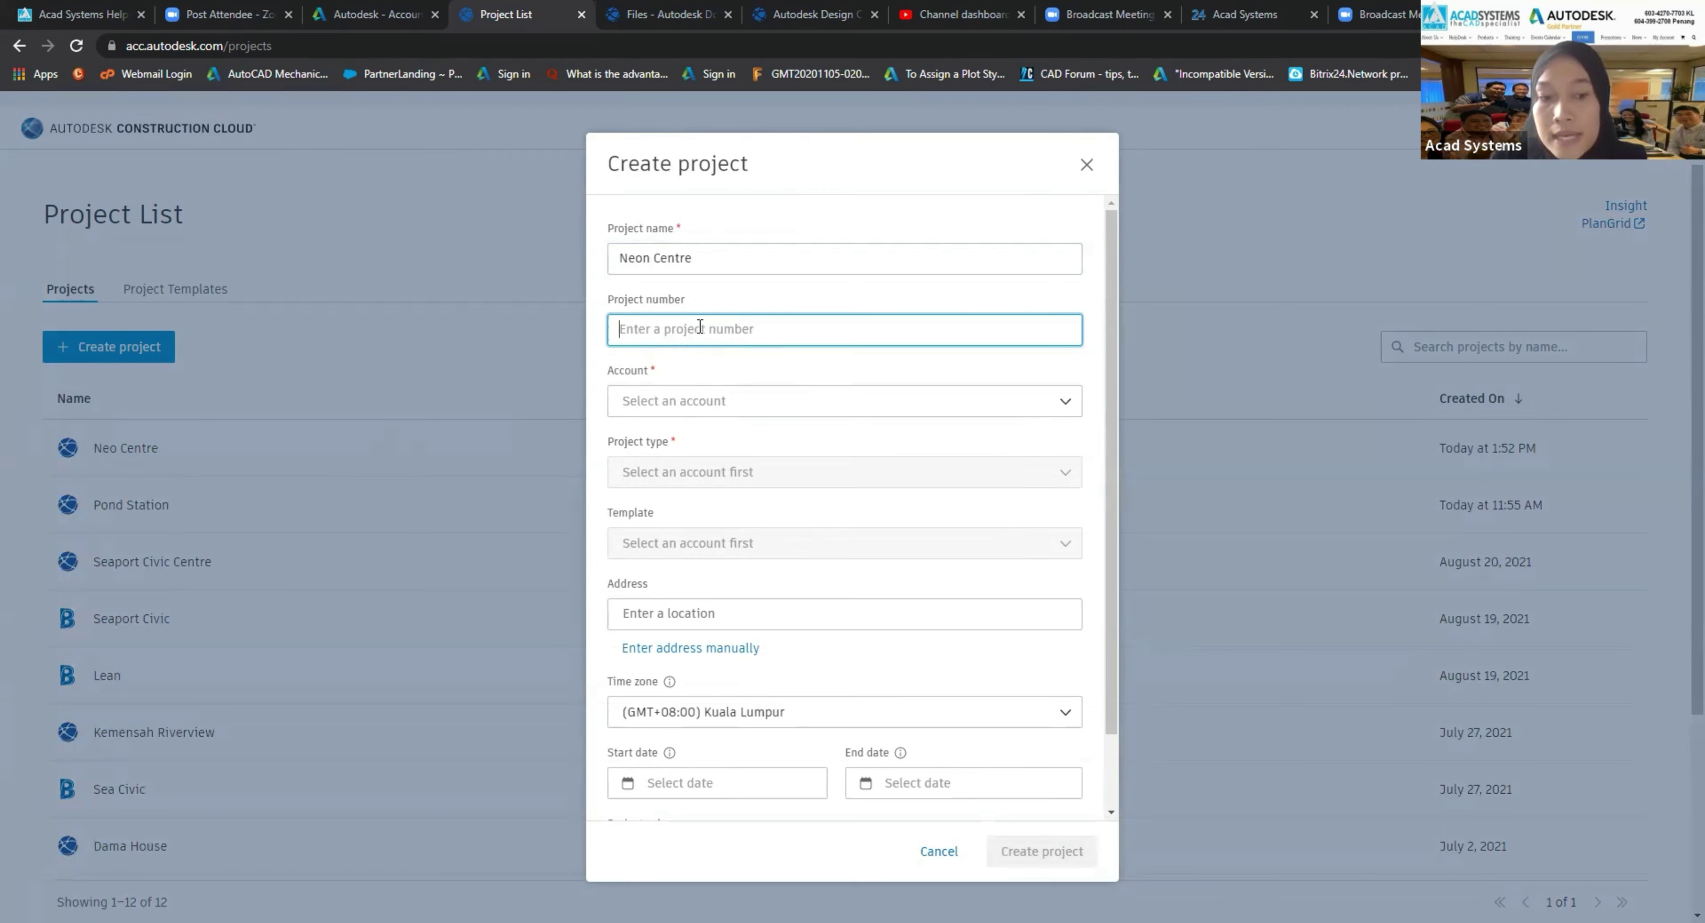
Step: Set the new project's account to ACAD Systems and its project type to Theme Park
click(689, 414)
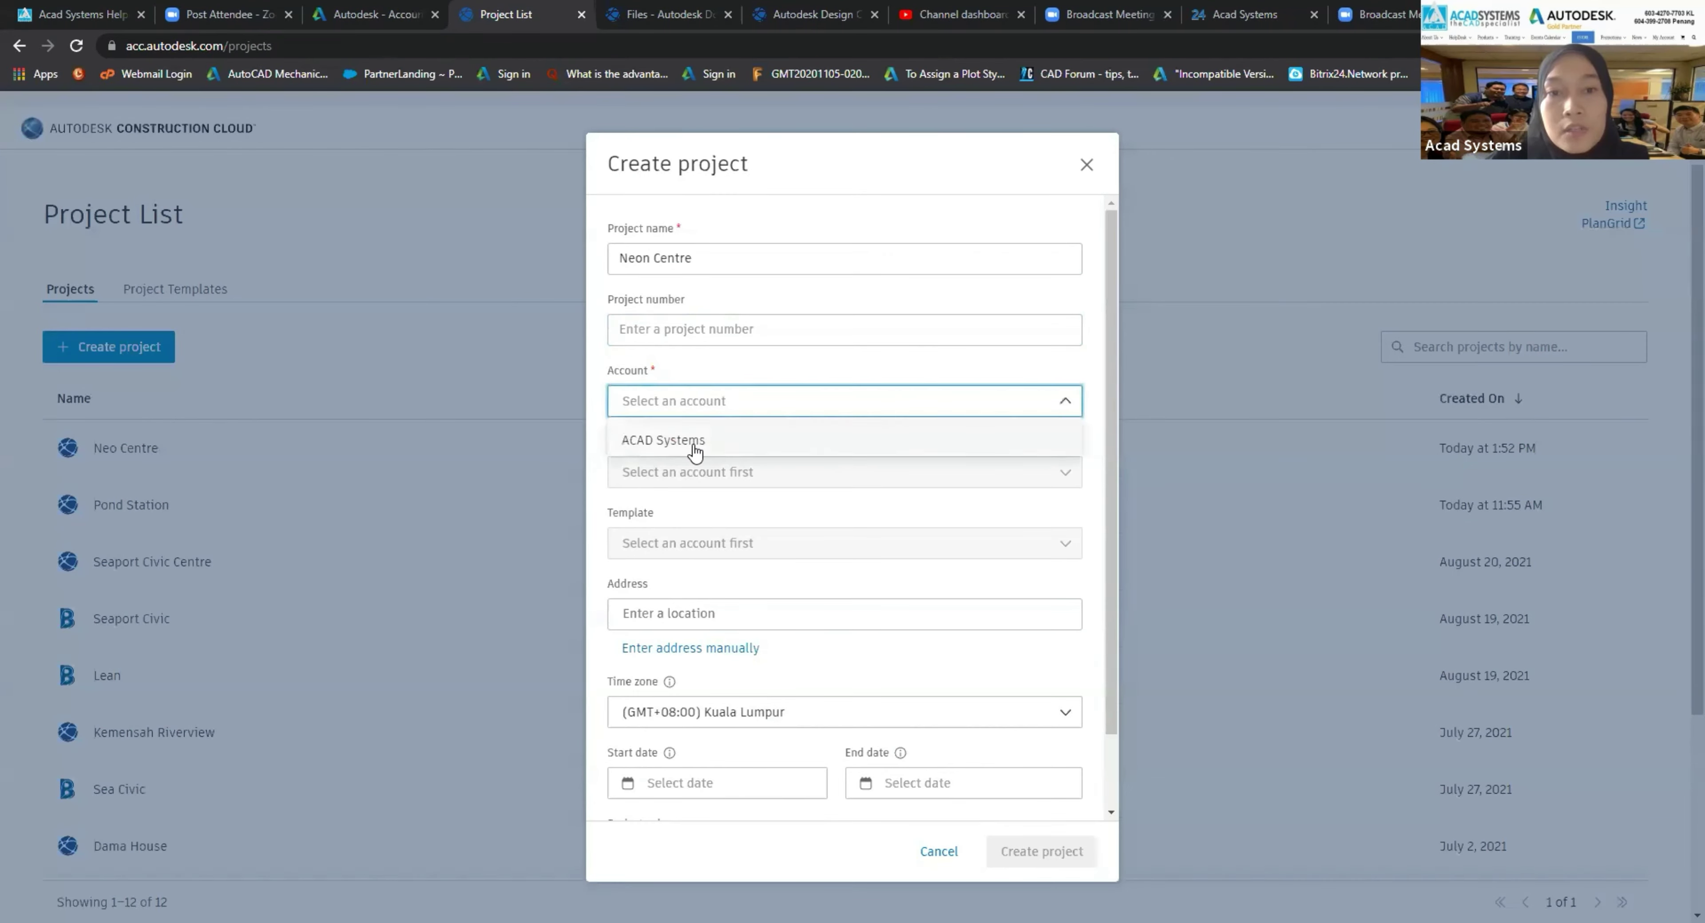
click(695, 448)
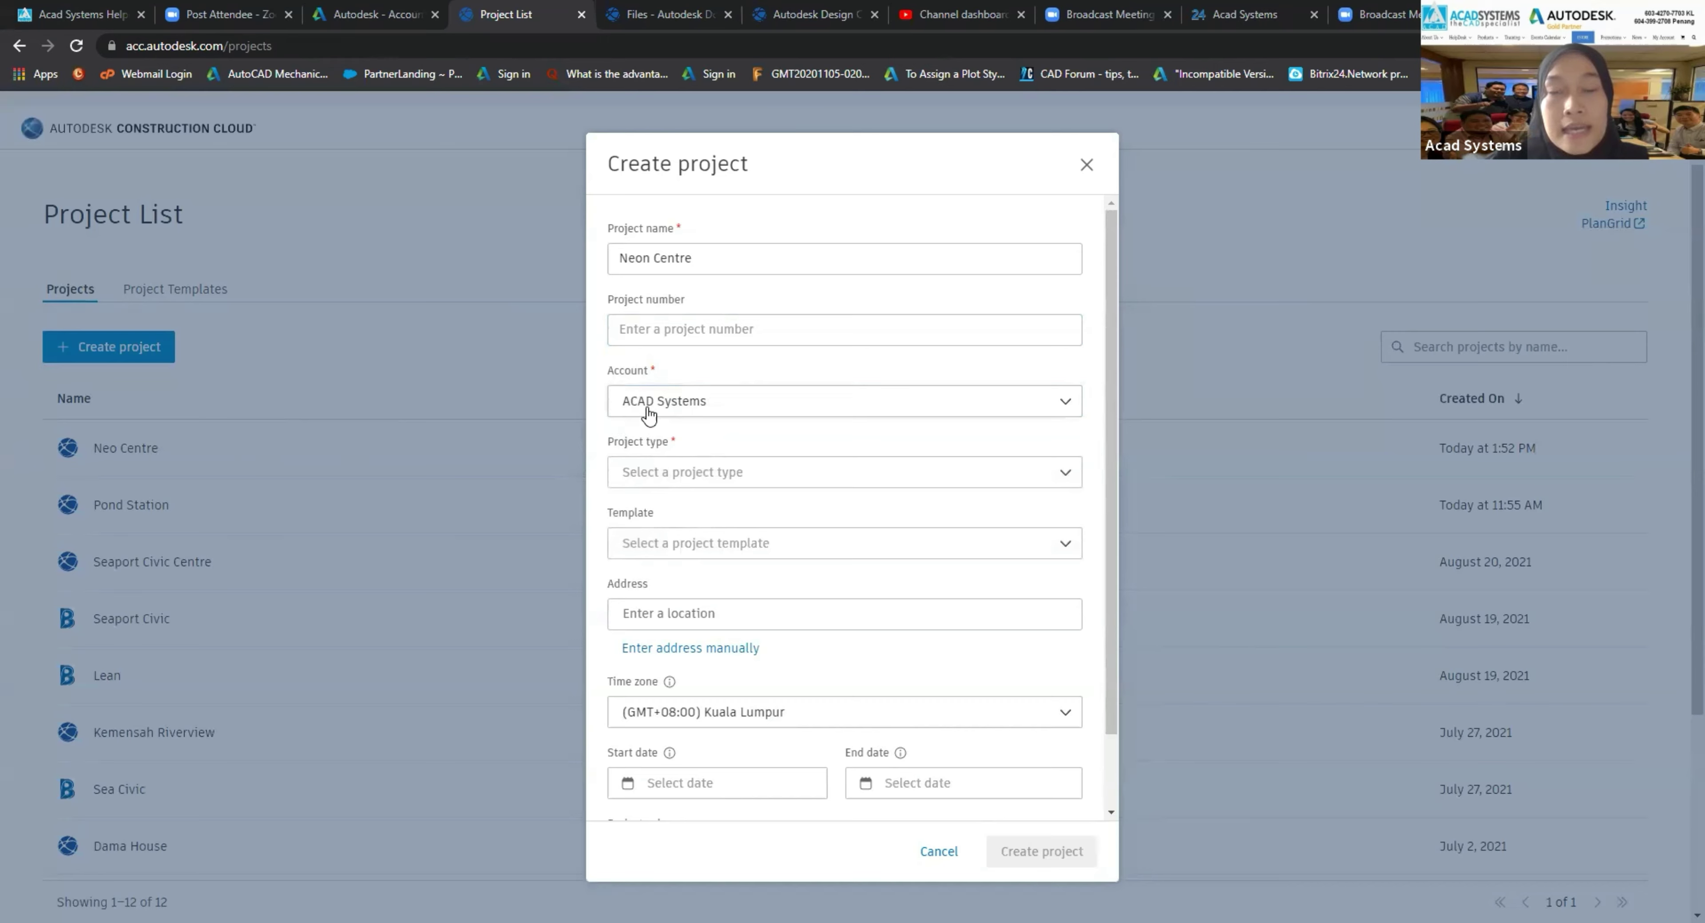
click(671, 485)
scroll(695, 596, down, 3)
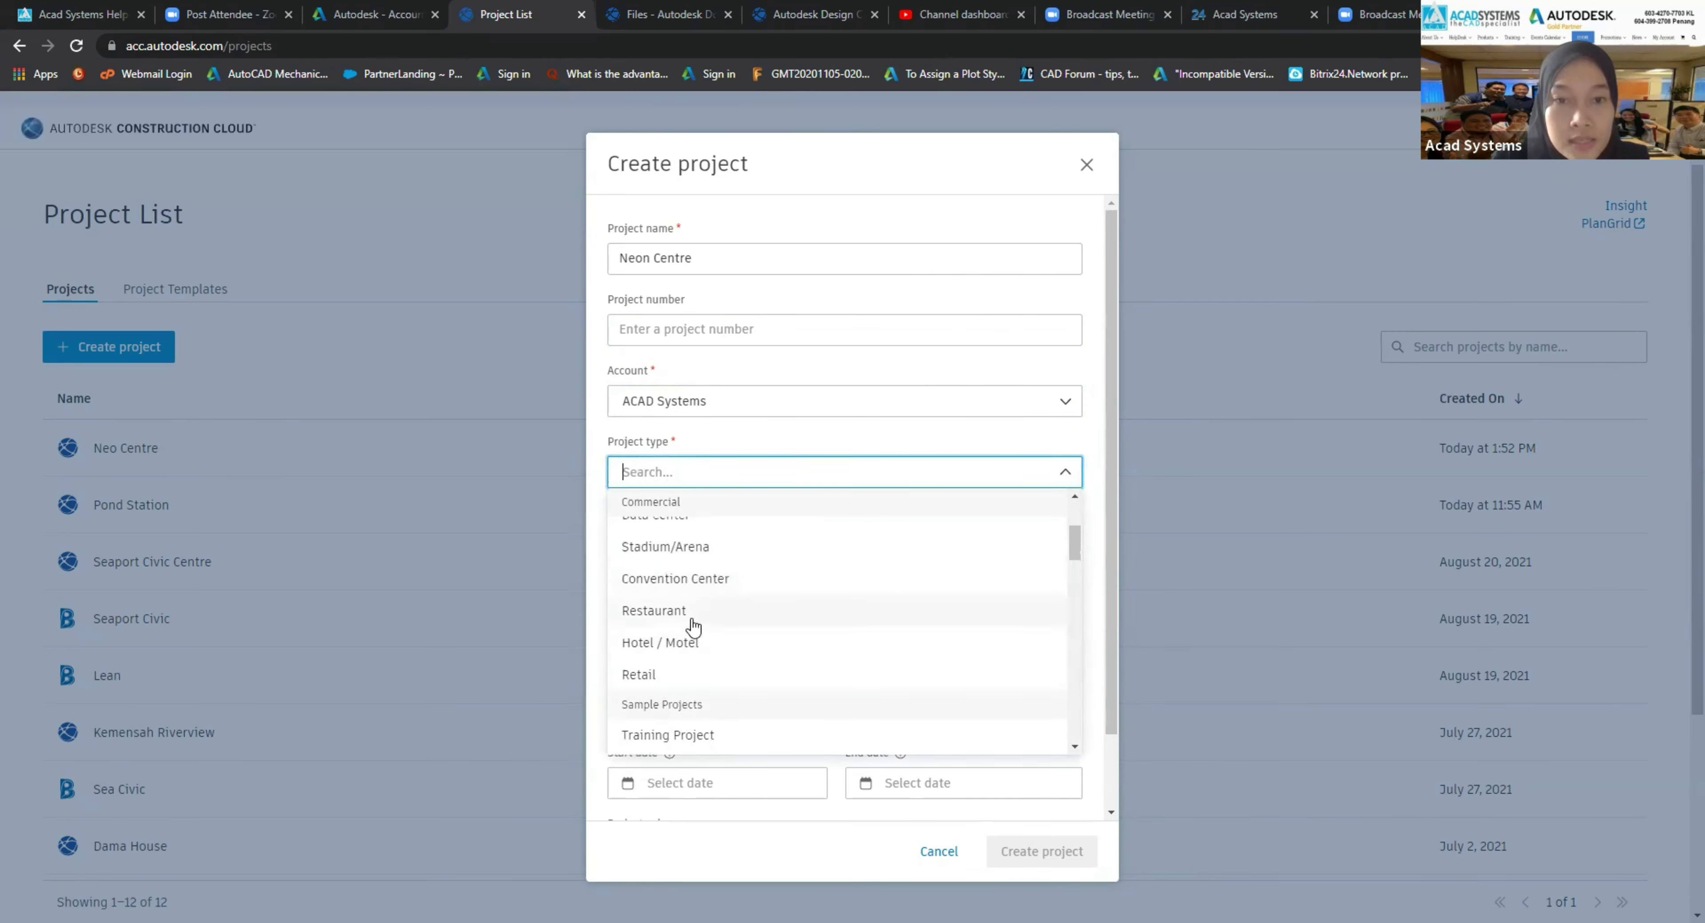
scroll(696, 648, down, 1)
scroll(708, 596, up, 5)
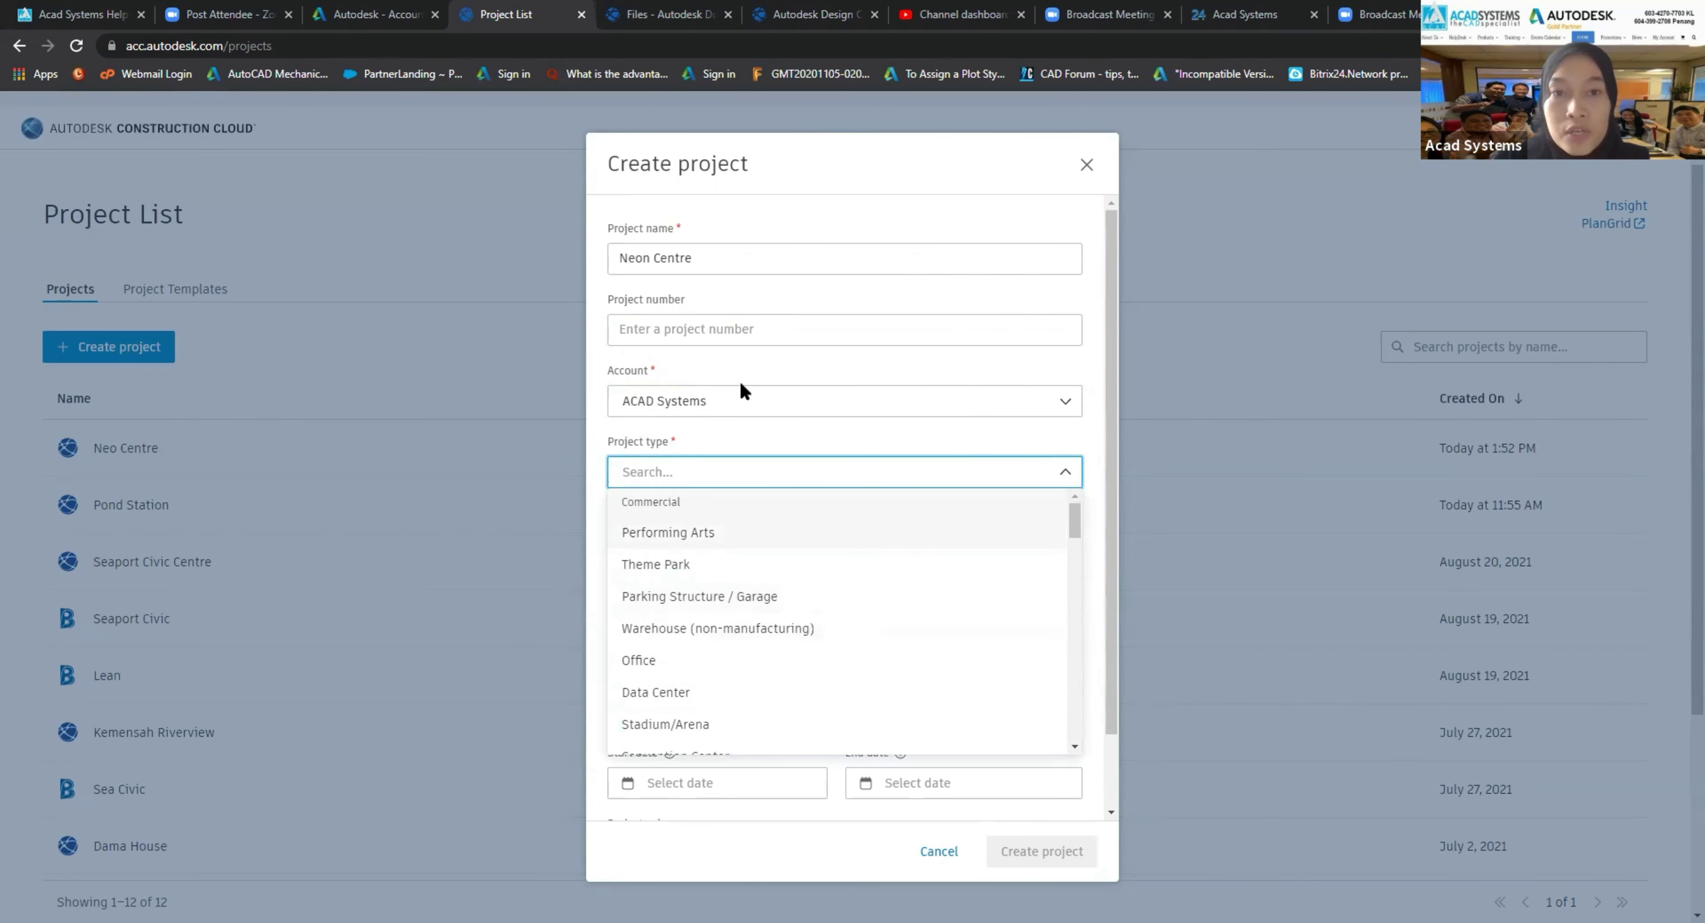
click(707, 565)
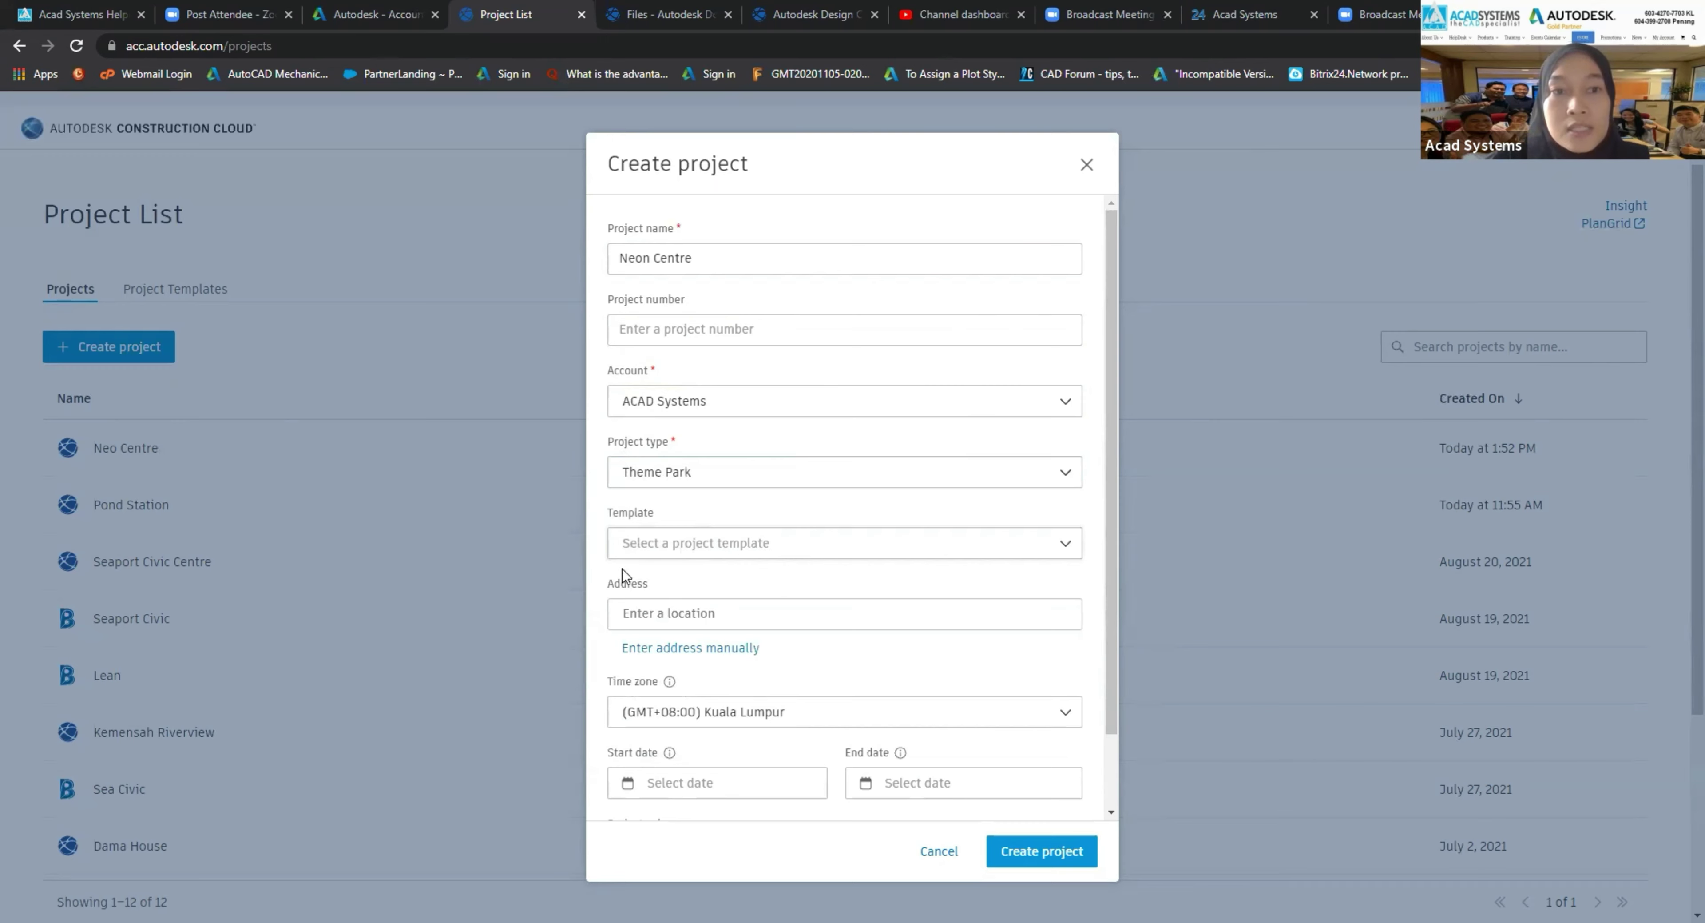
Step: Check which project templates are available for the new project, then close the list
click(682, 541)
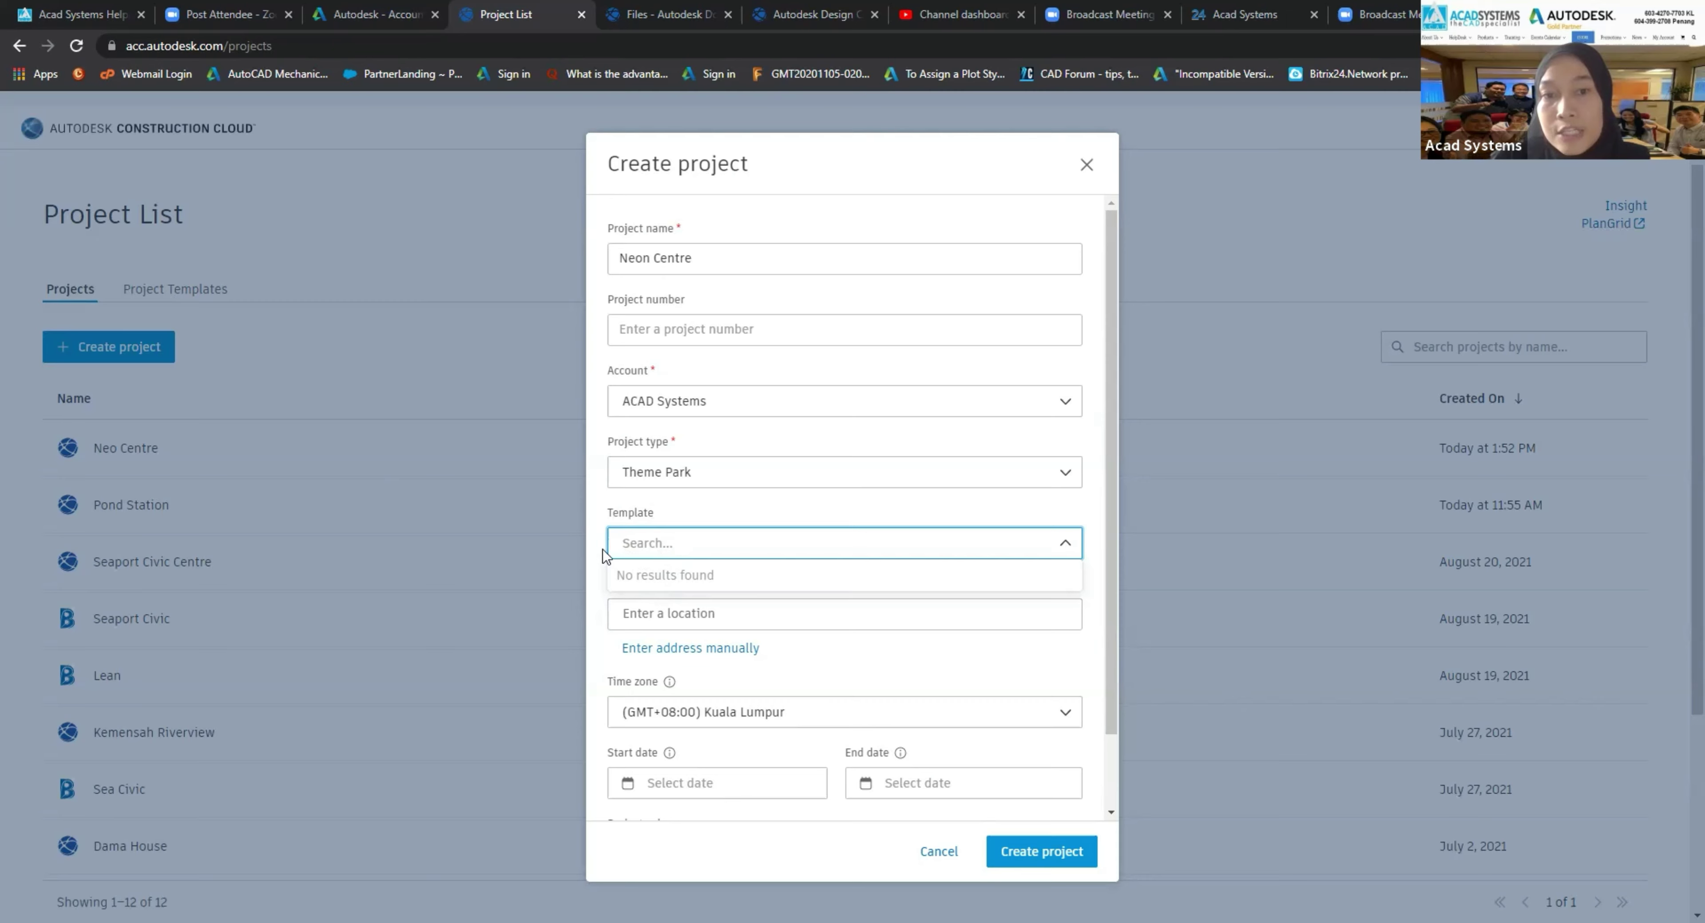
click(684, 533)
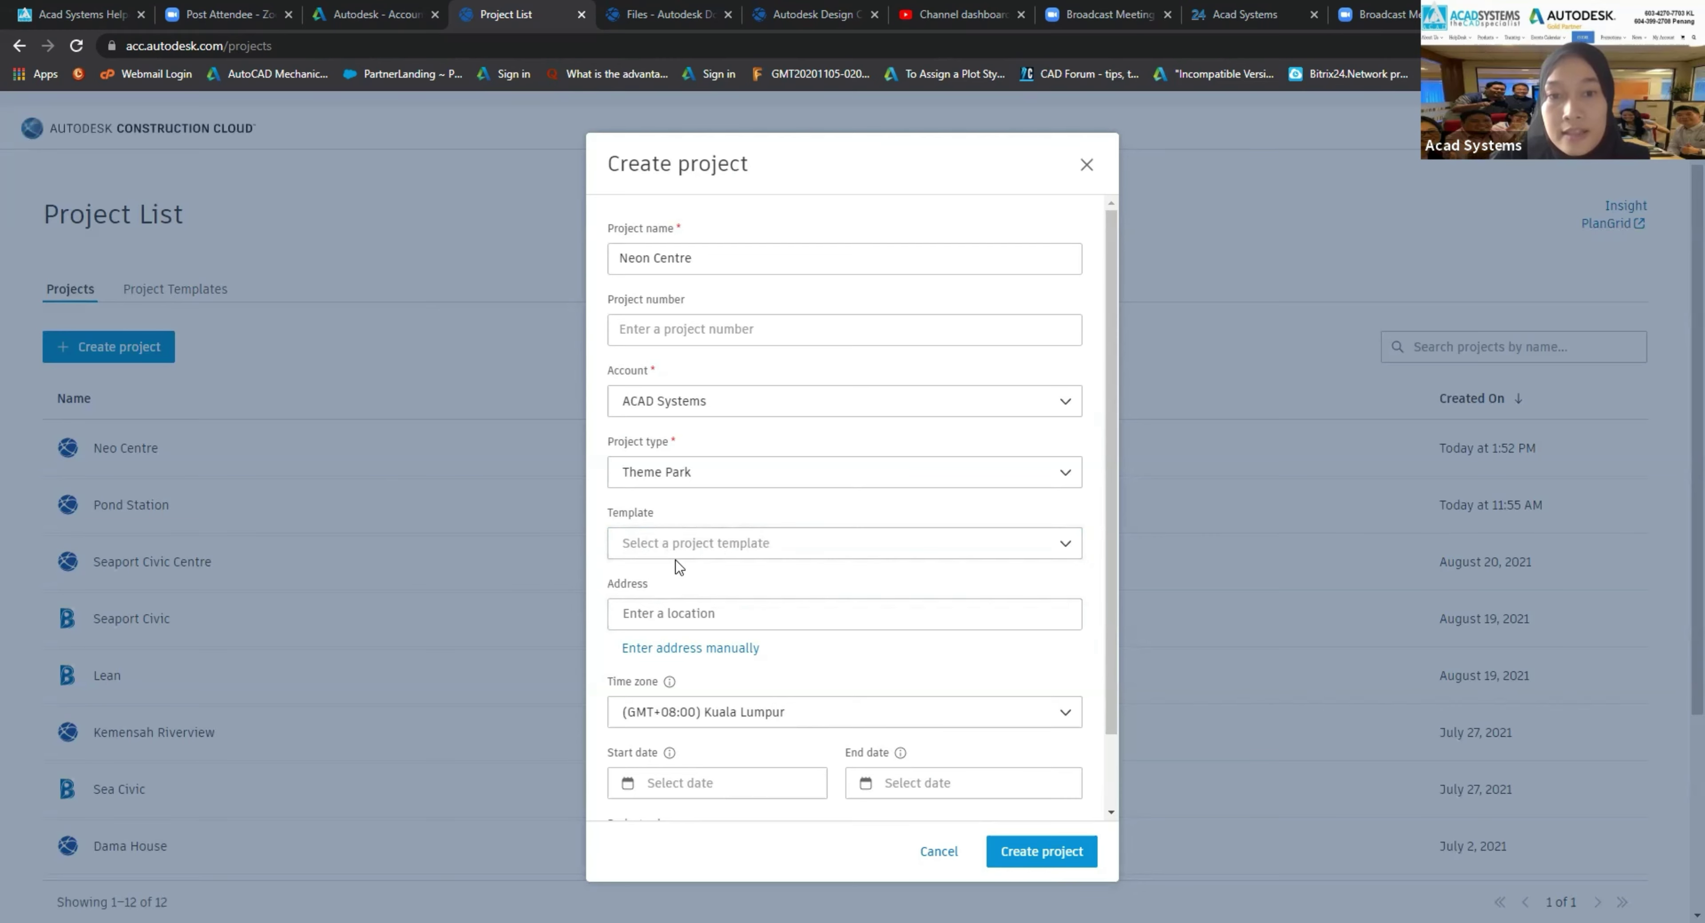
Step: Create the Neon Centre project, leaving the remaining optional details blank
scroll(679, 561, down, 2)
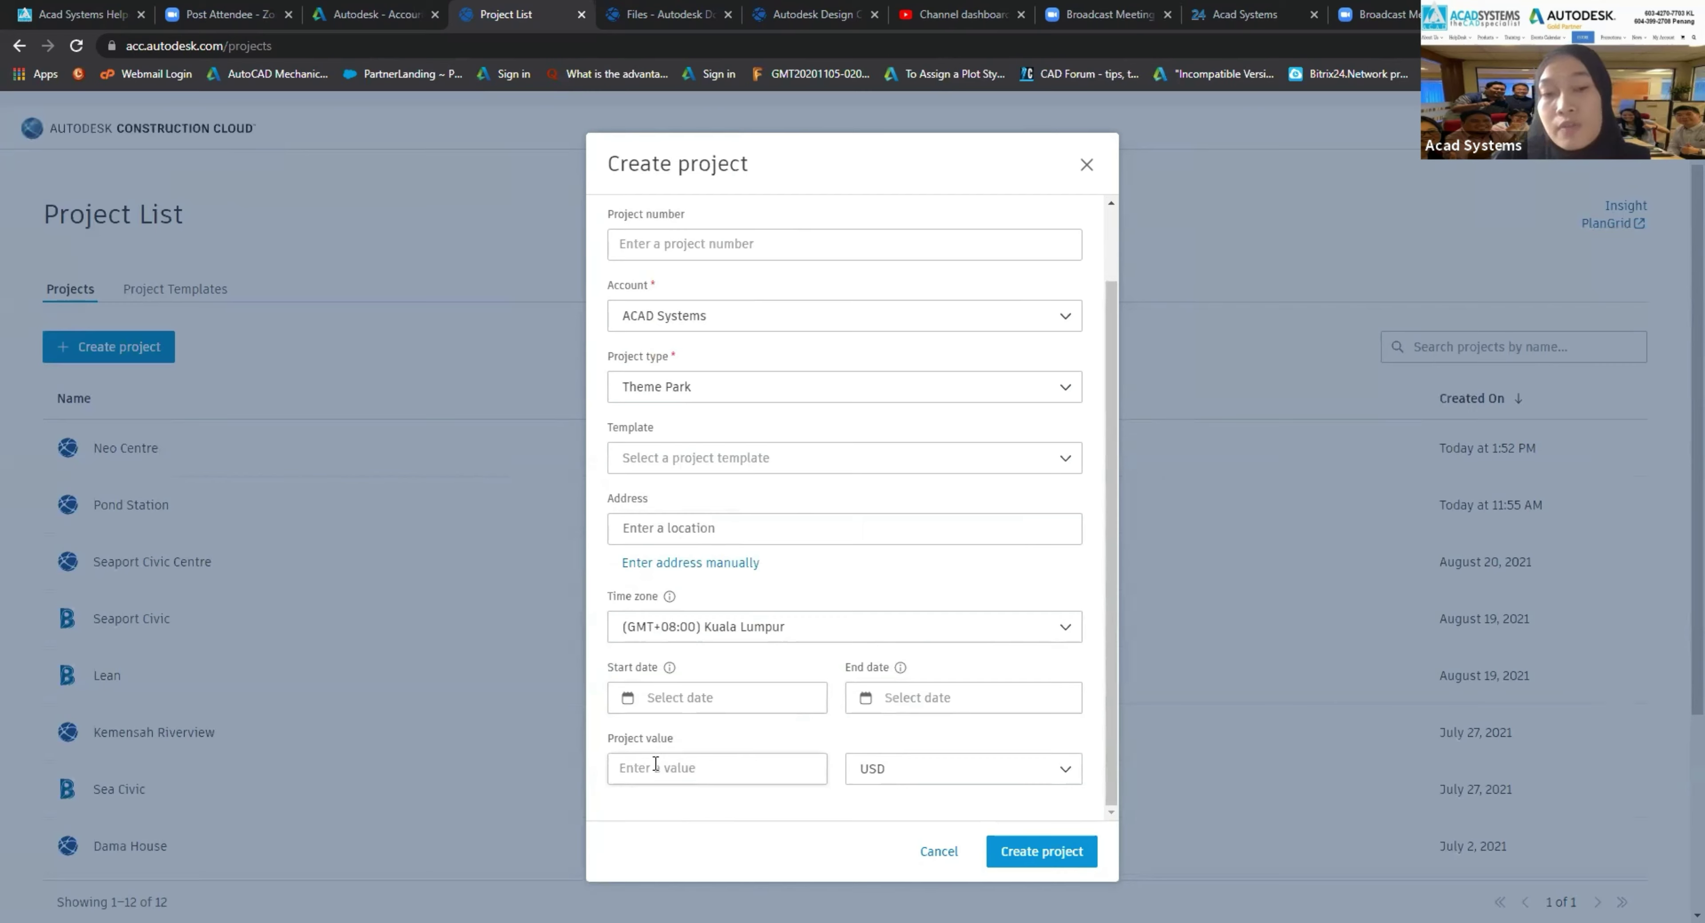
click(1007, 856)
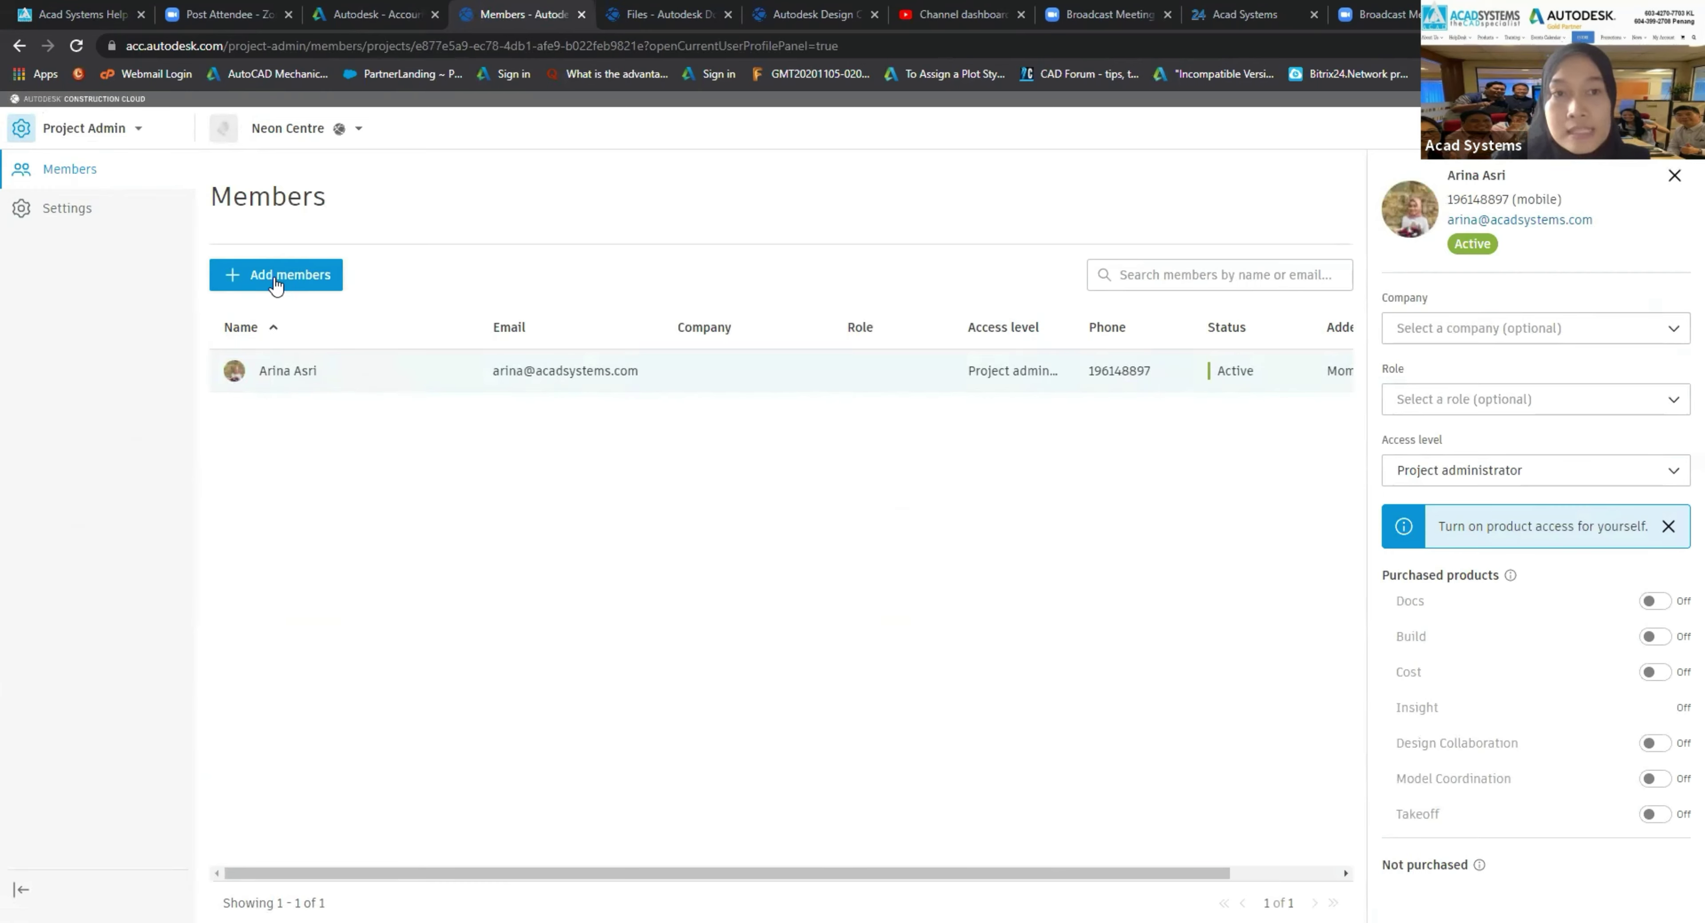
Step: Start inviting project members and add the email addresses of three people to the invitation
click(298, 274)
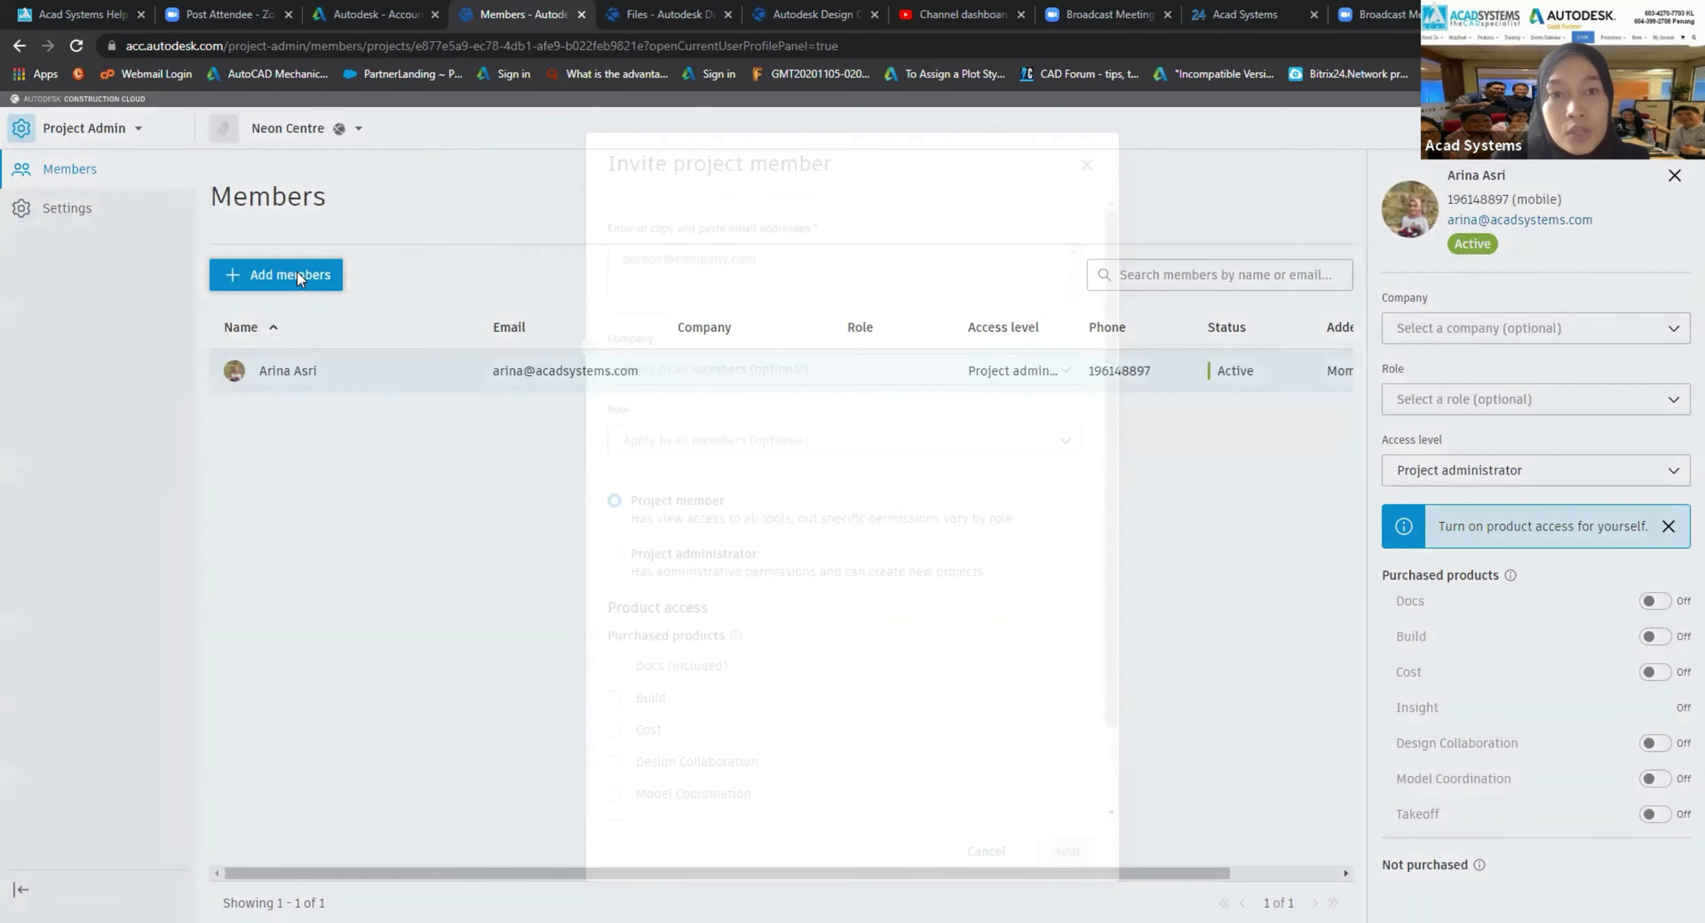
click(842, 261)
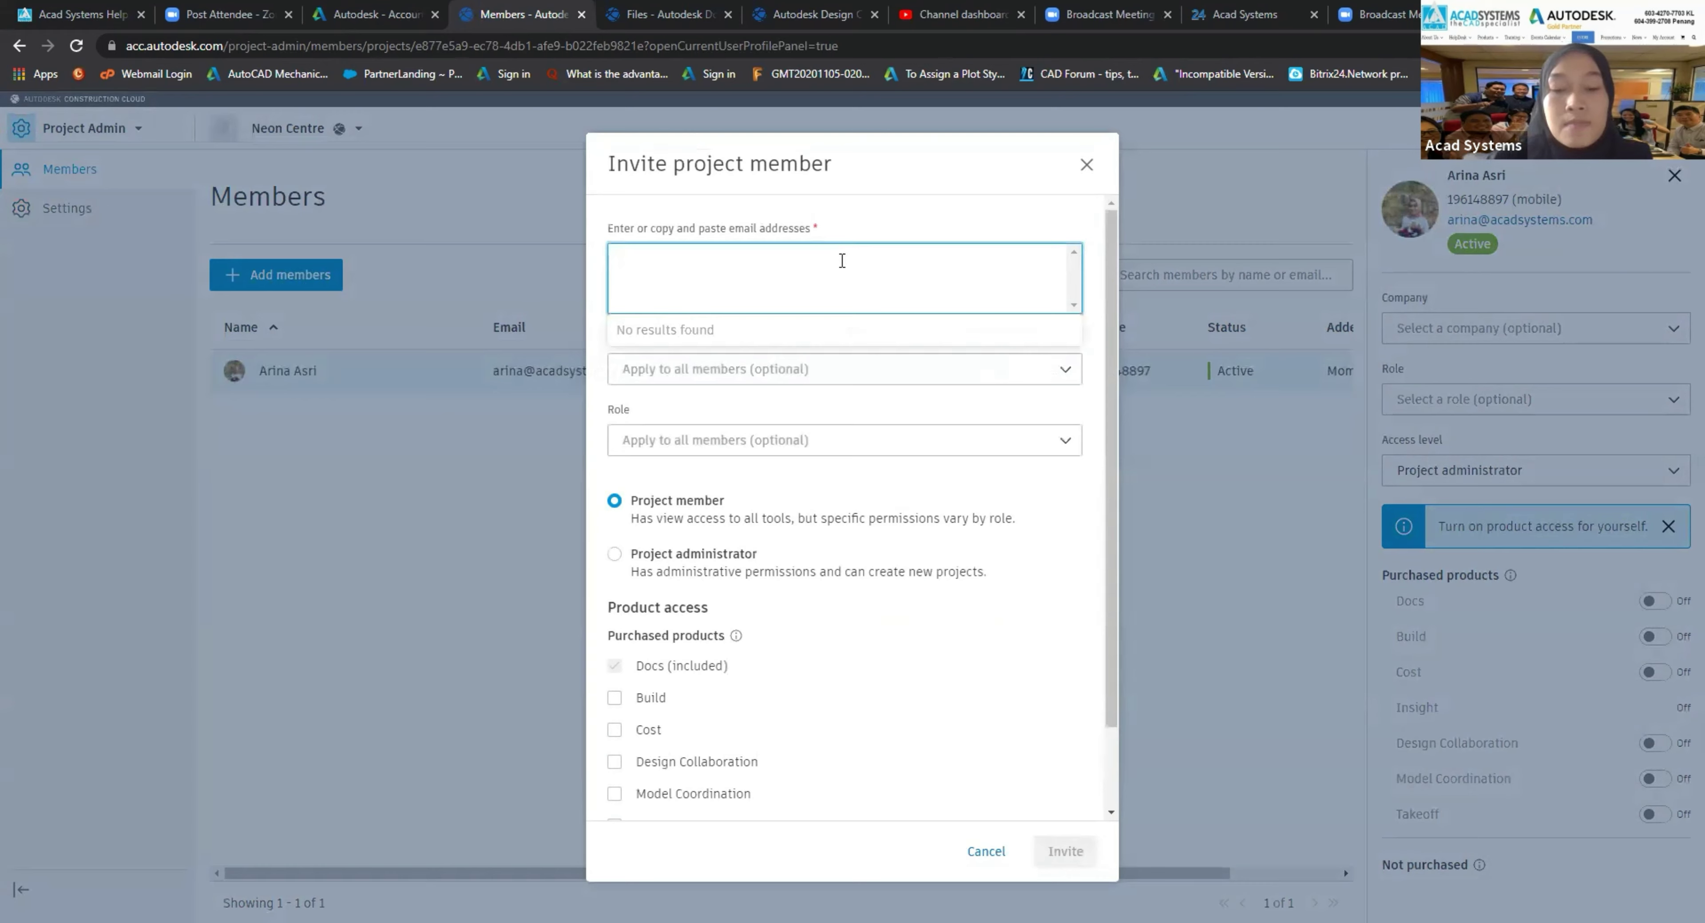
text(siti)
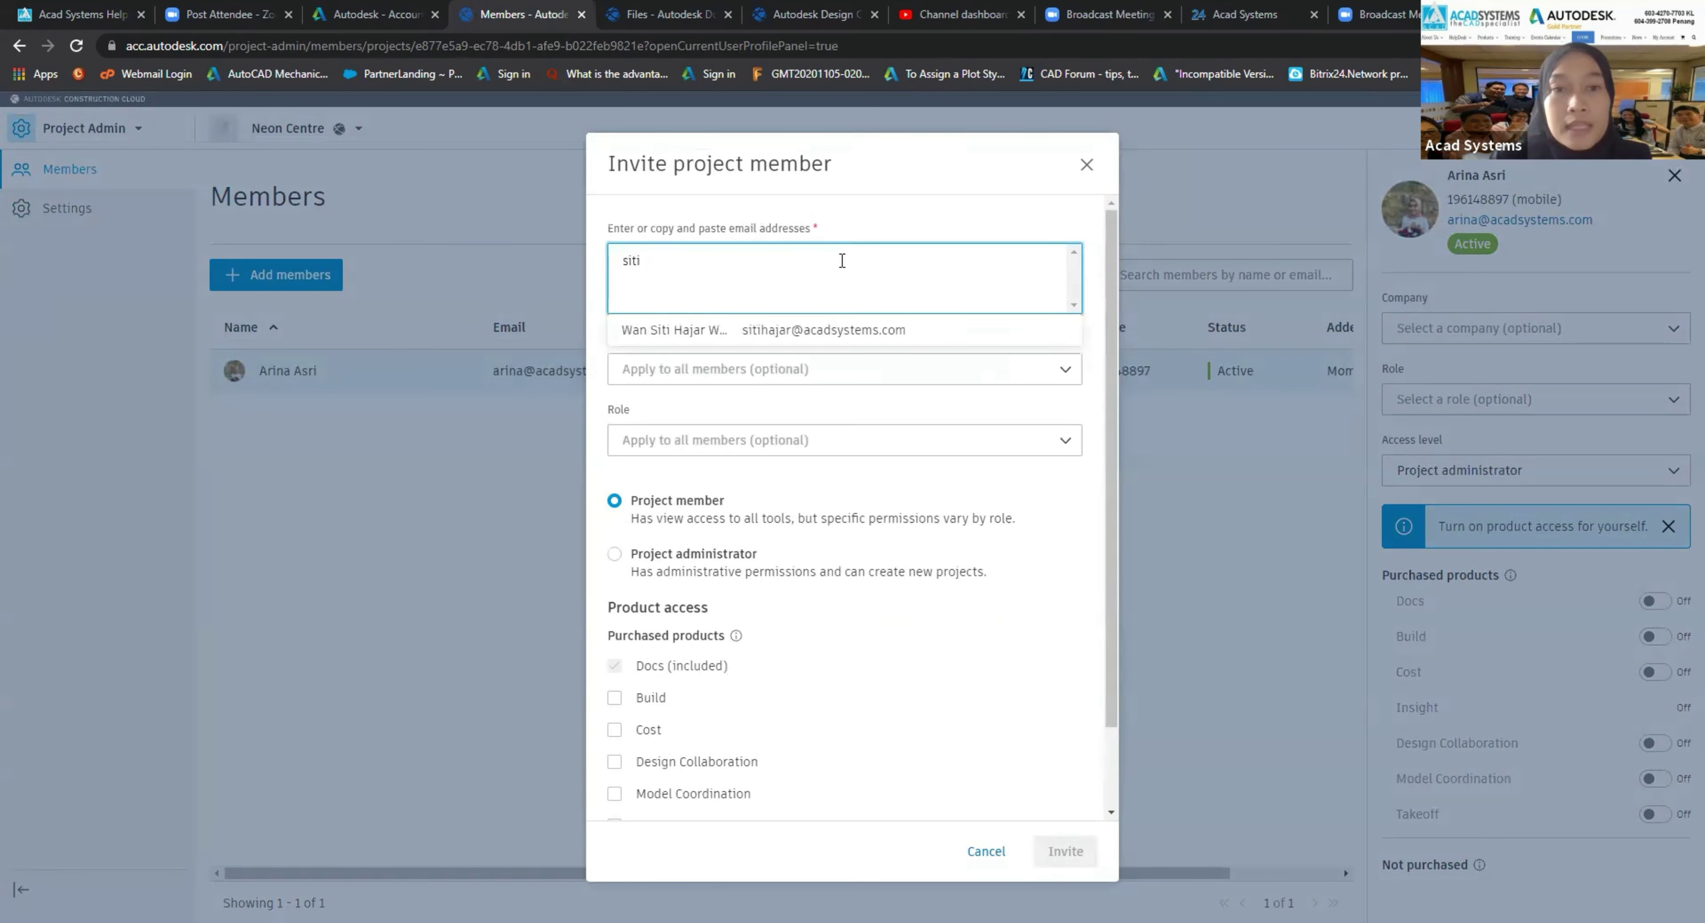
click(751, 332)
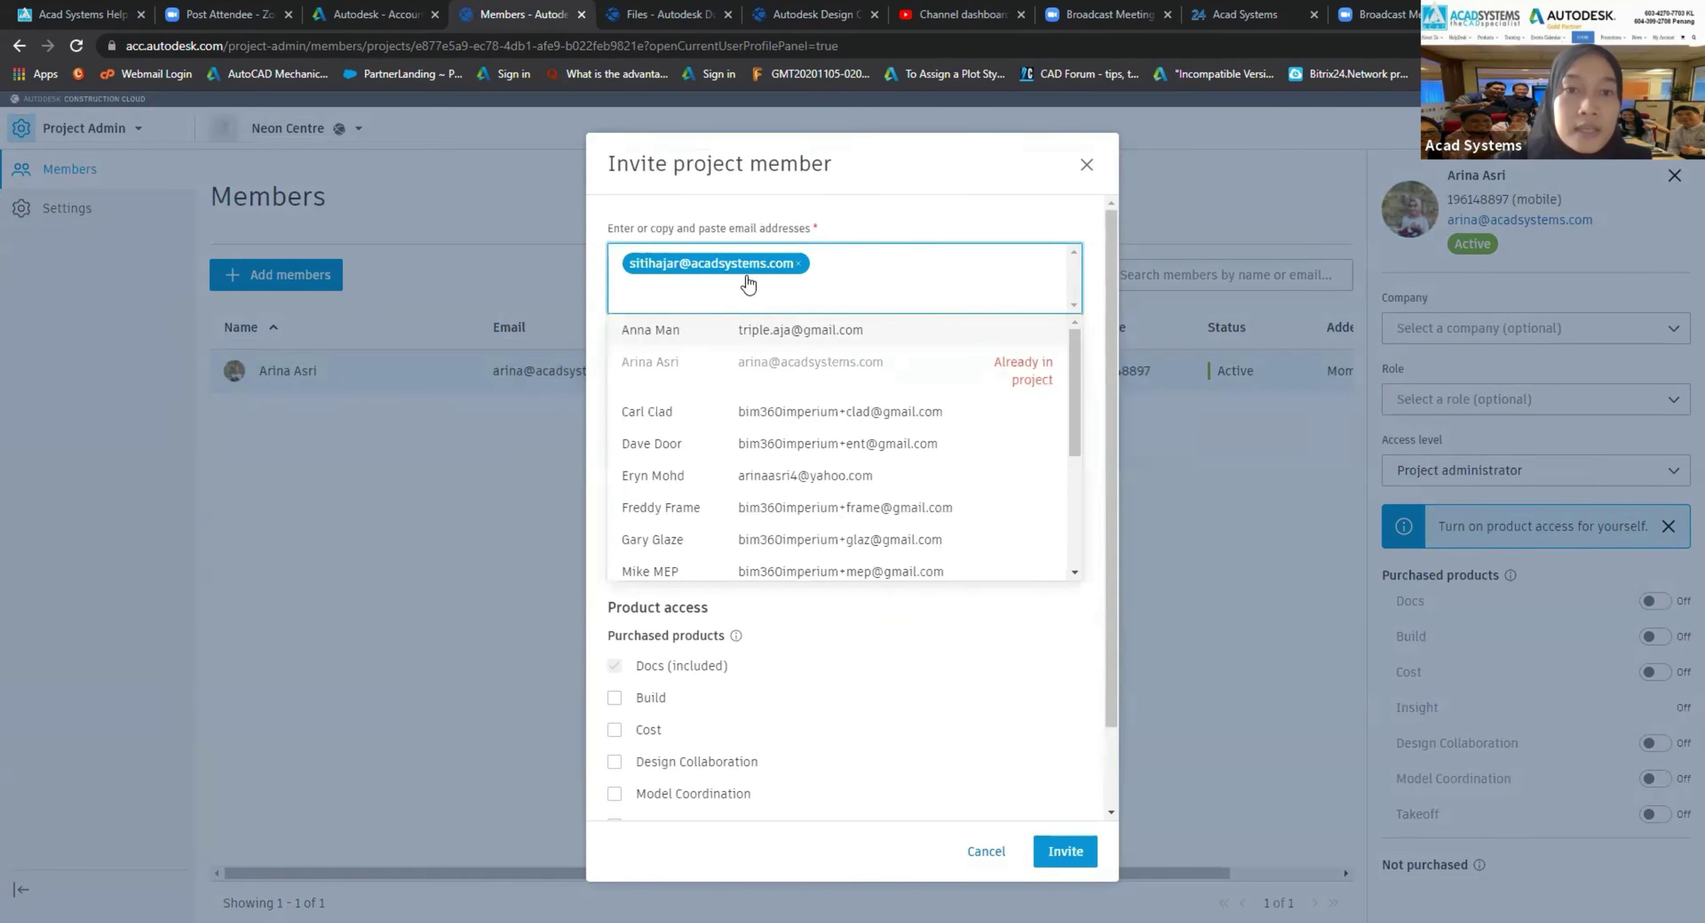
click(791, 334)
text(ari)
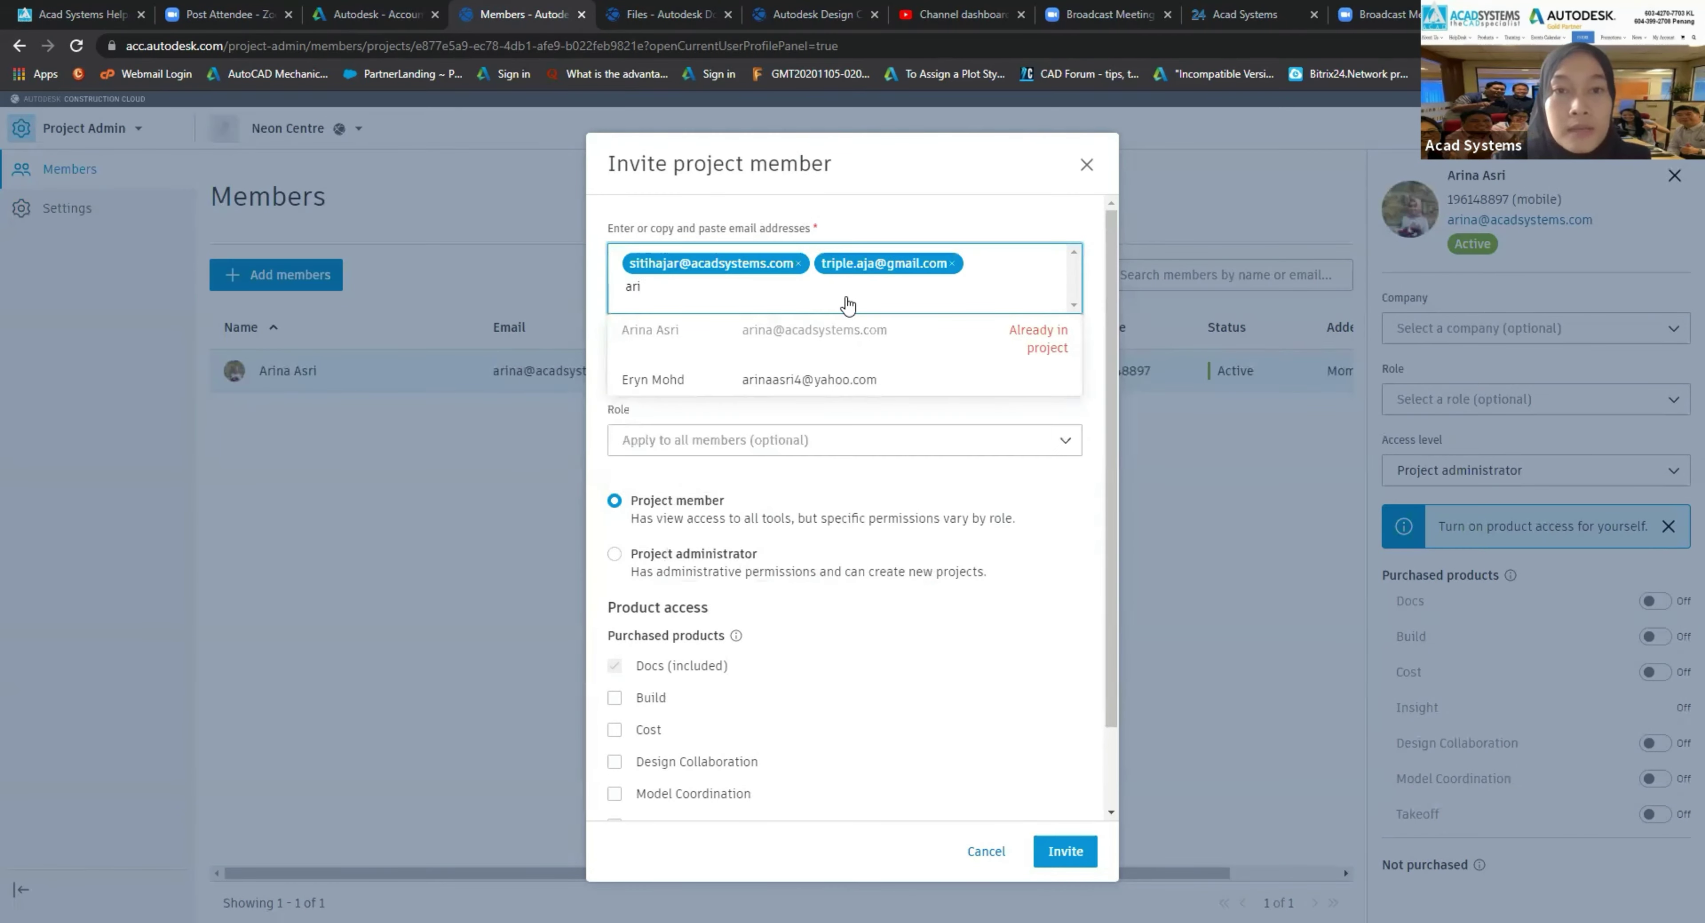
click(905, 380)
click(1031, 213)
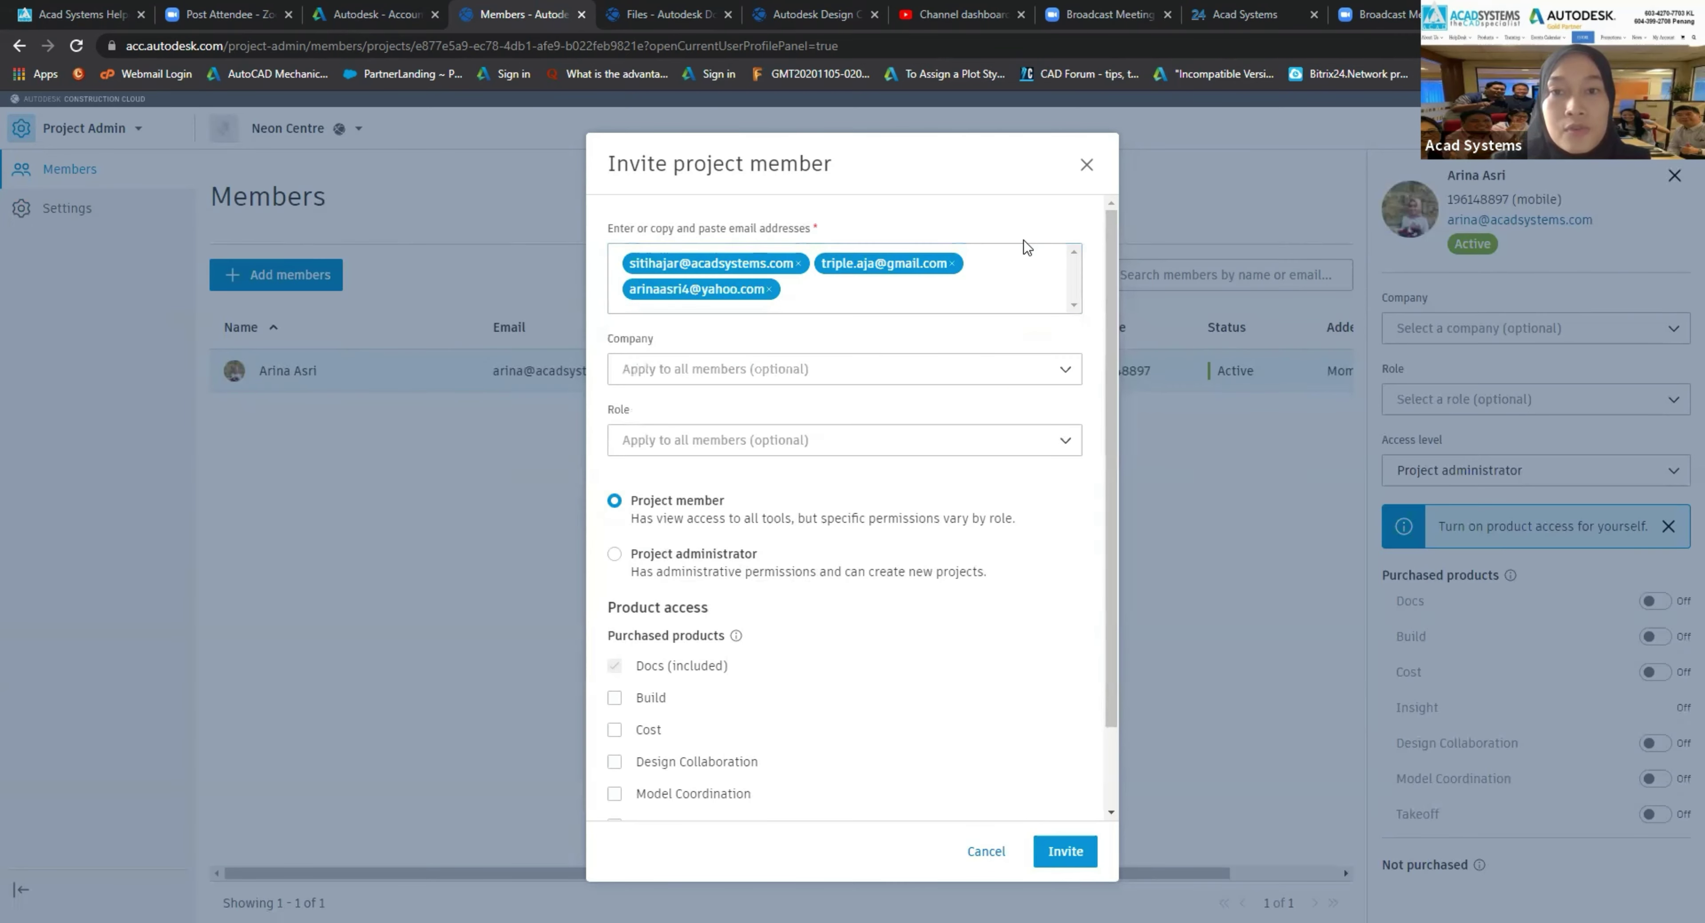
Step: Set the invited members' company to ACAD Systems and their role to Engineer
click(666, 380)
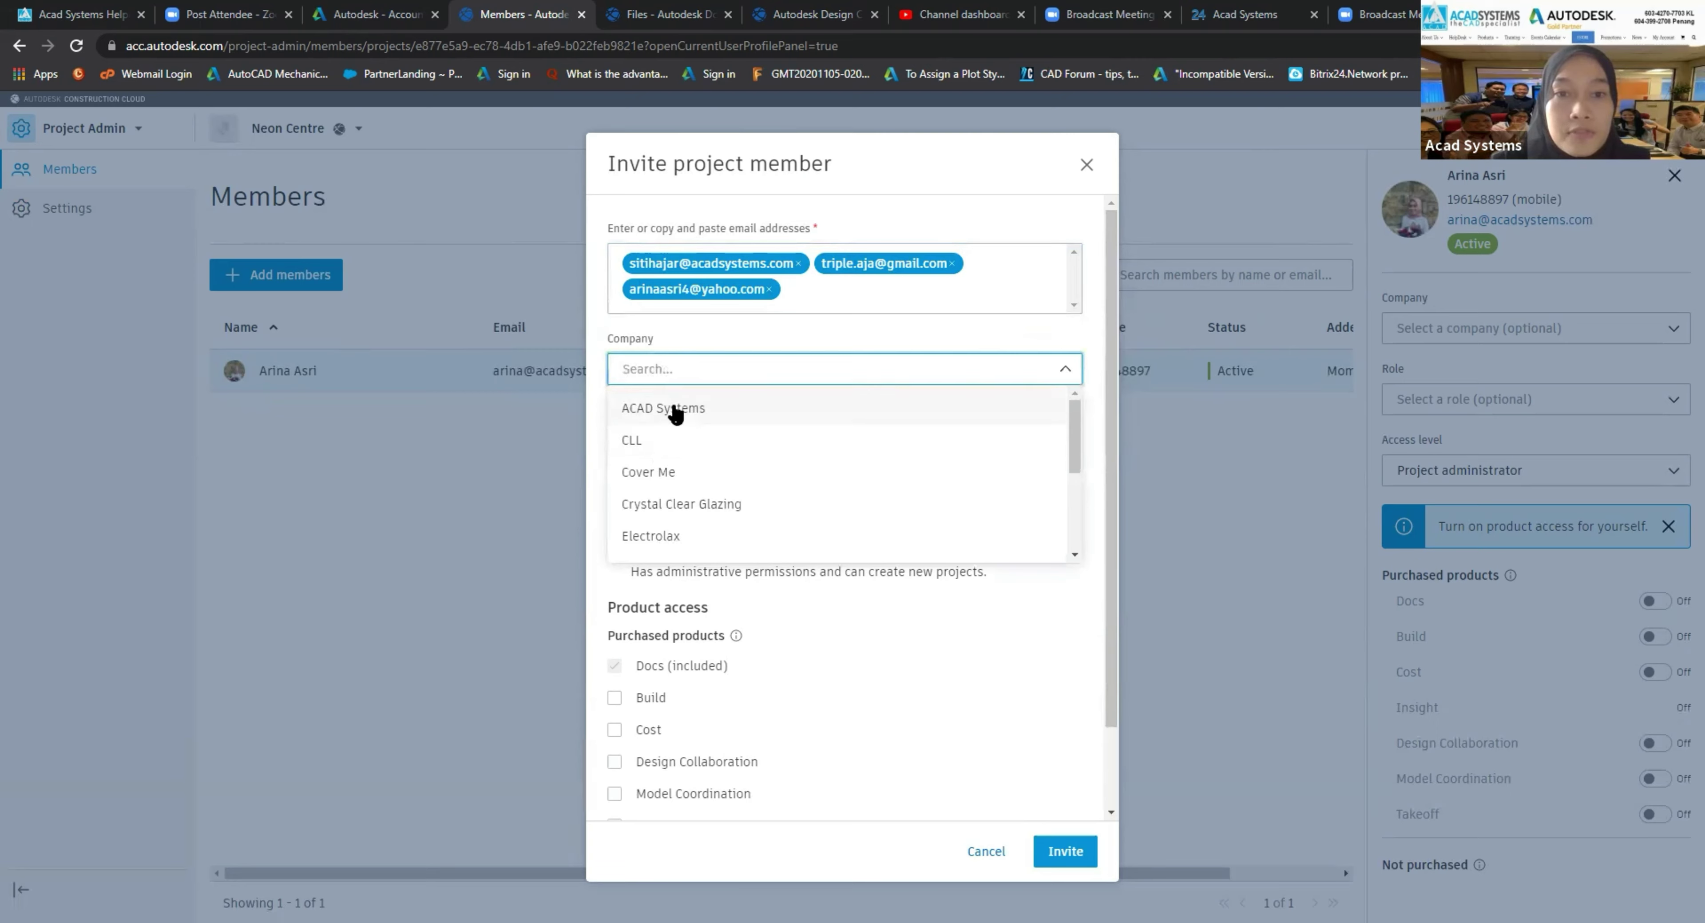
click(742, 402)
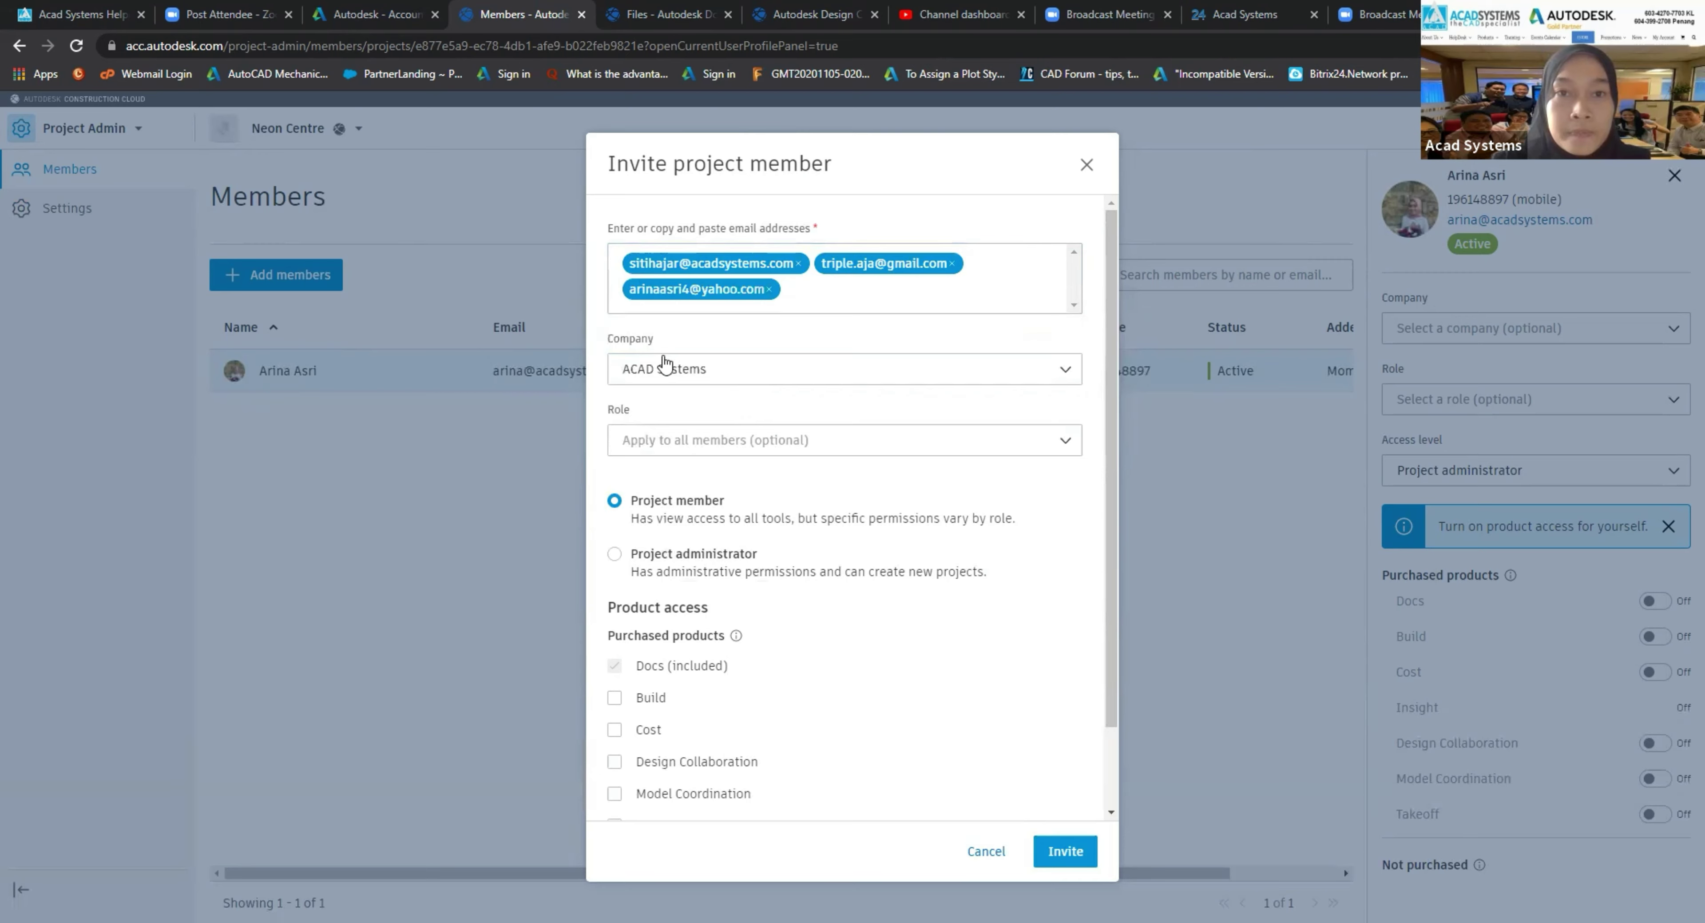
click(659, 445)
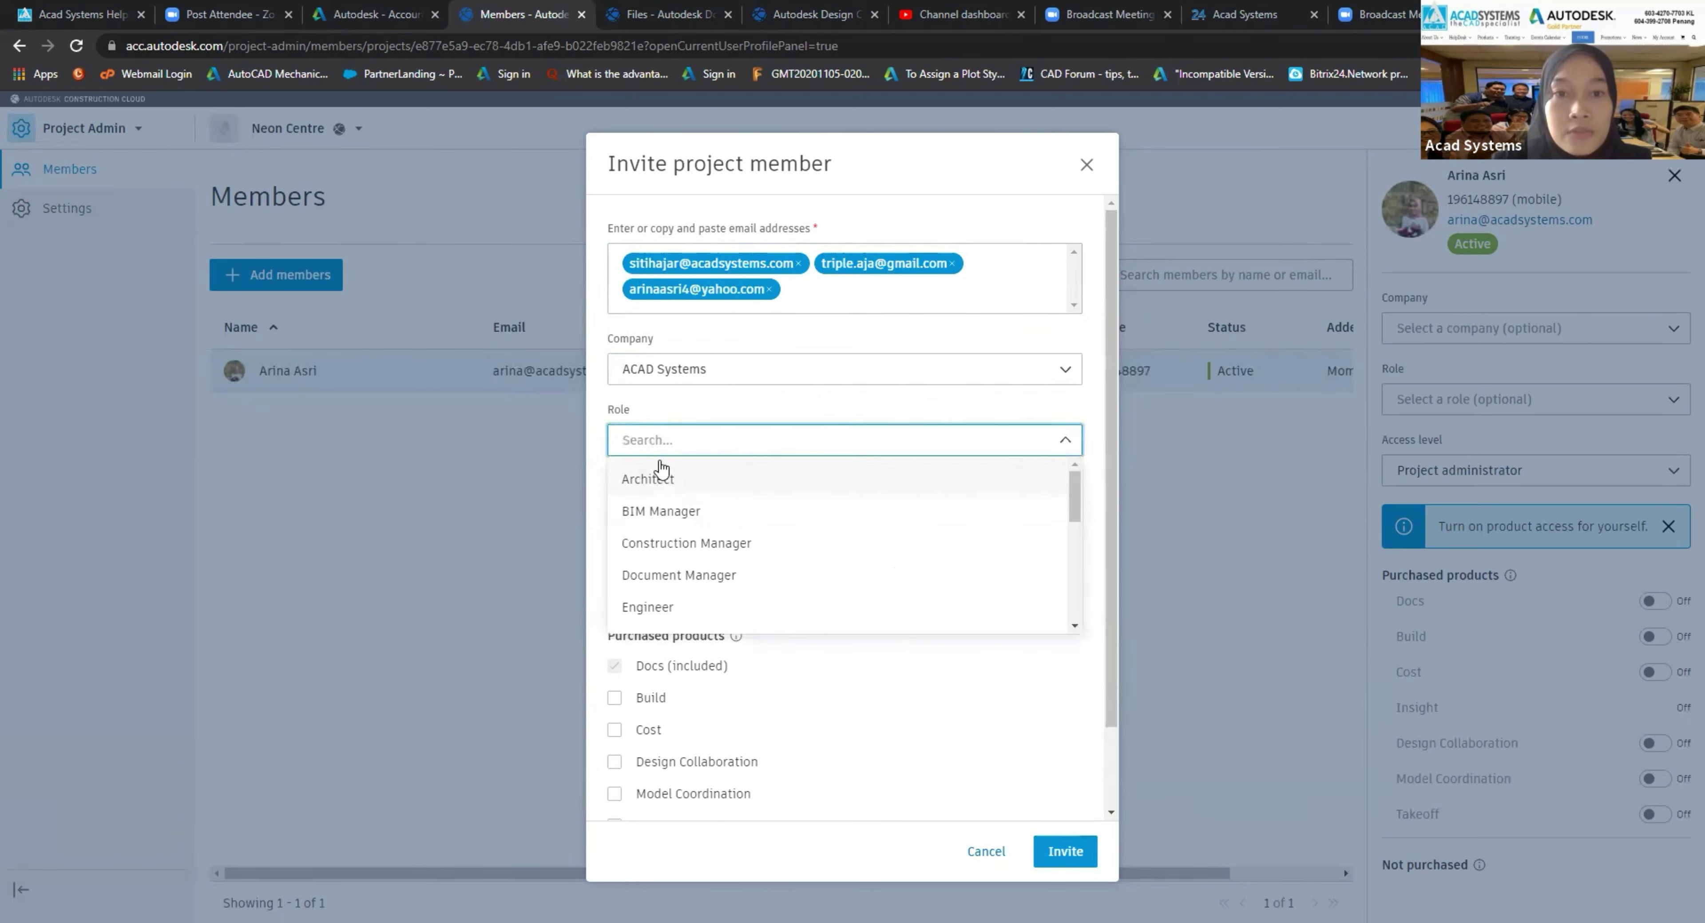
click(675, 417)
click(682, 440)
scroll(725, 469, down, 5)
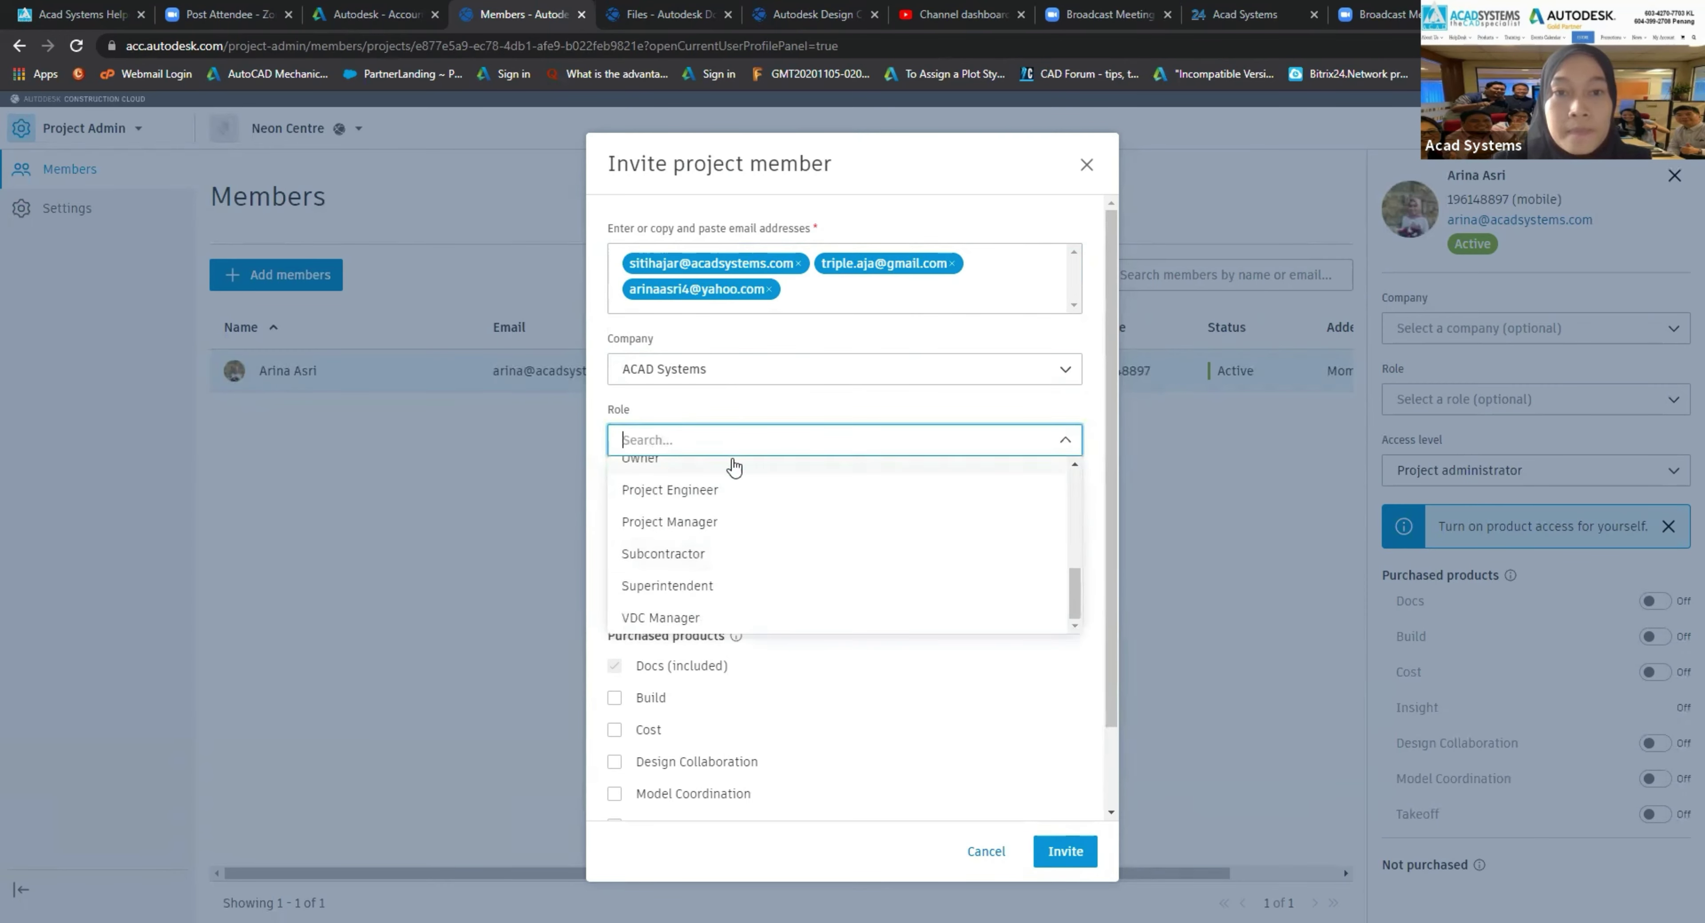
scroll(724, 490, up, 5)
scroll(682, 562, down, 3)
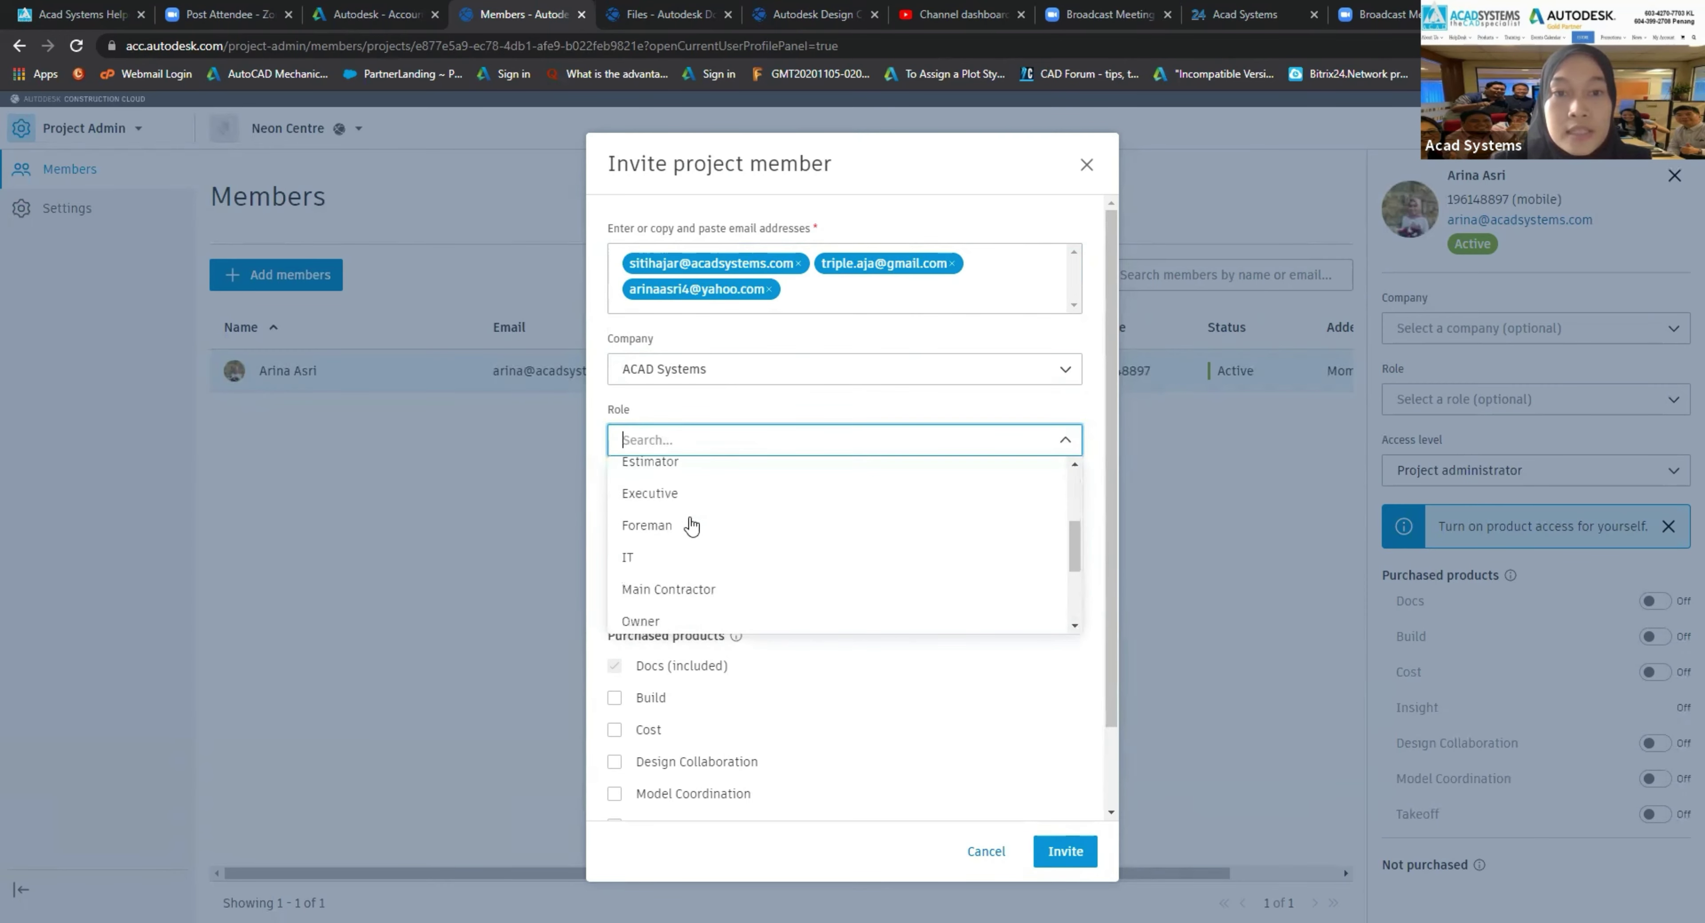
scroll(696, 490, up, 1)
click(699, 513)
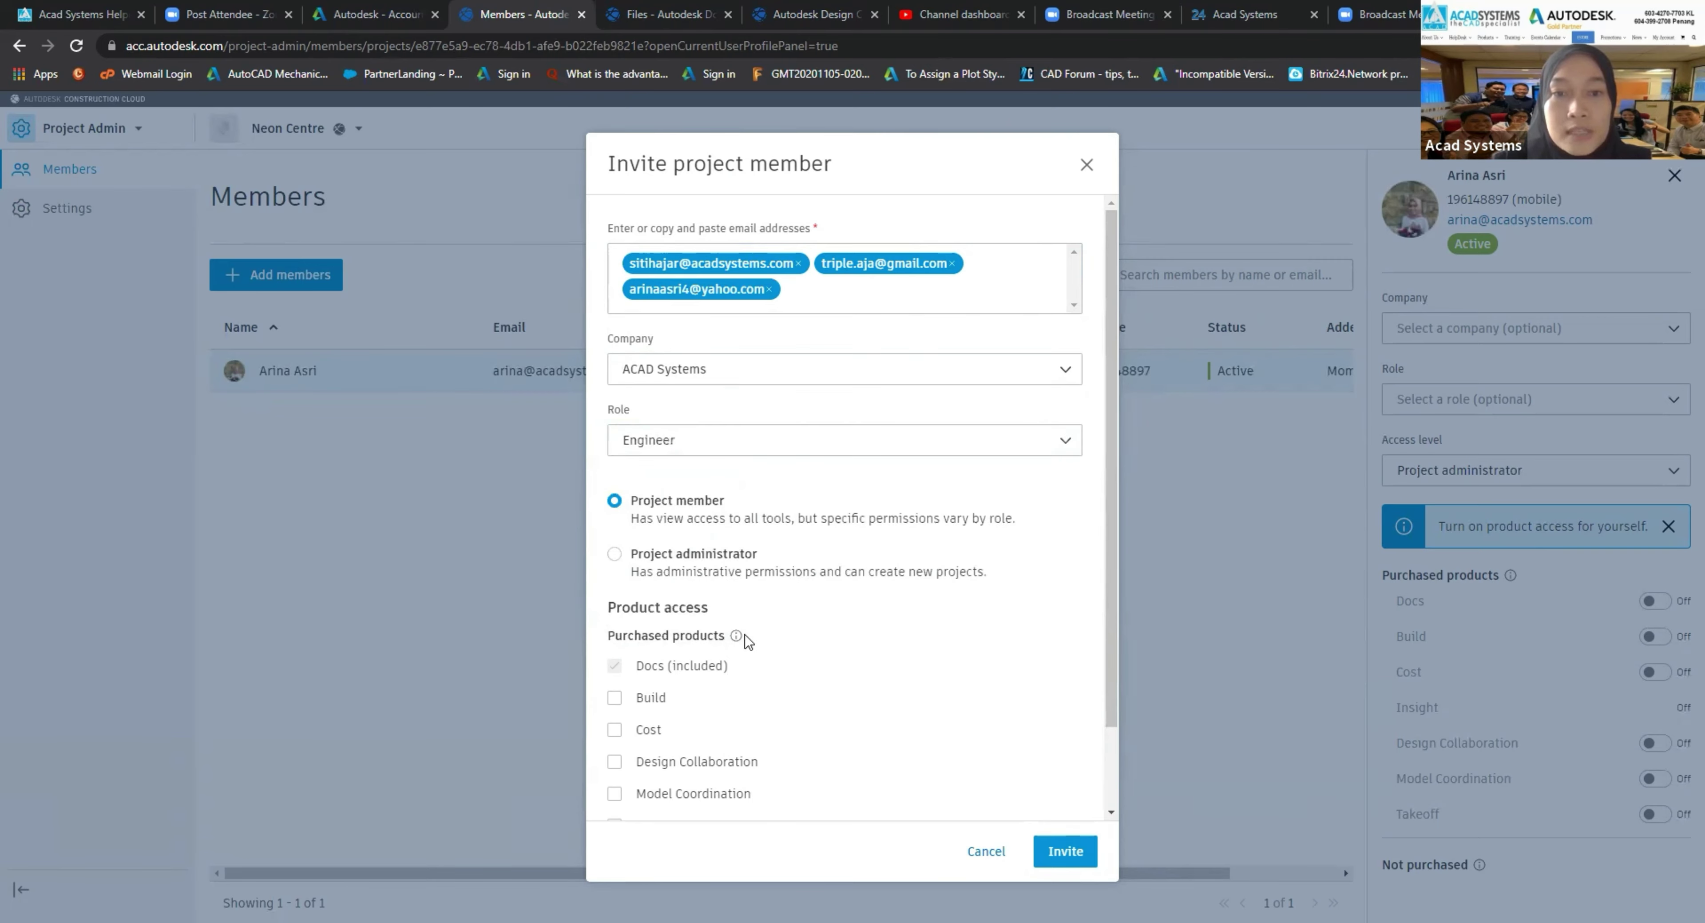
Step: Make the invitees project administrators with Design Collaboration and Model Coordination access, and send the invitation
scroll(745, 634, down, 2)
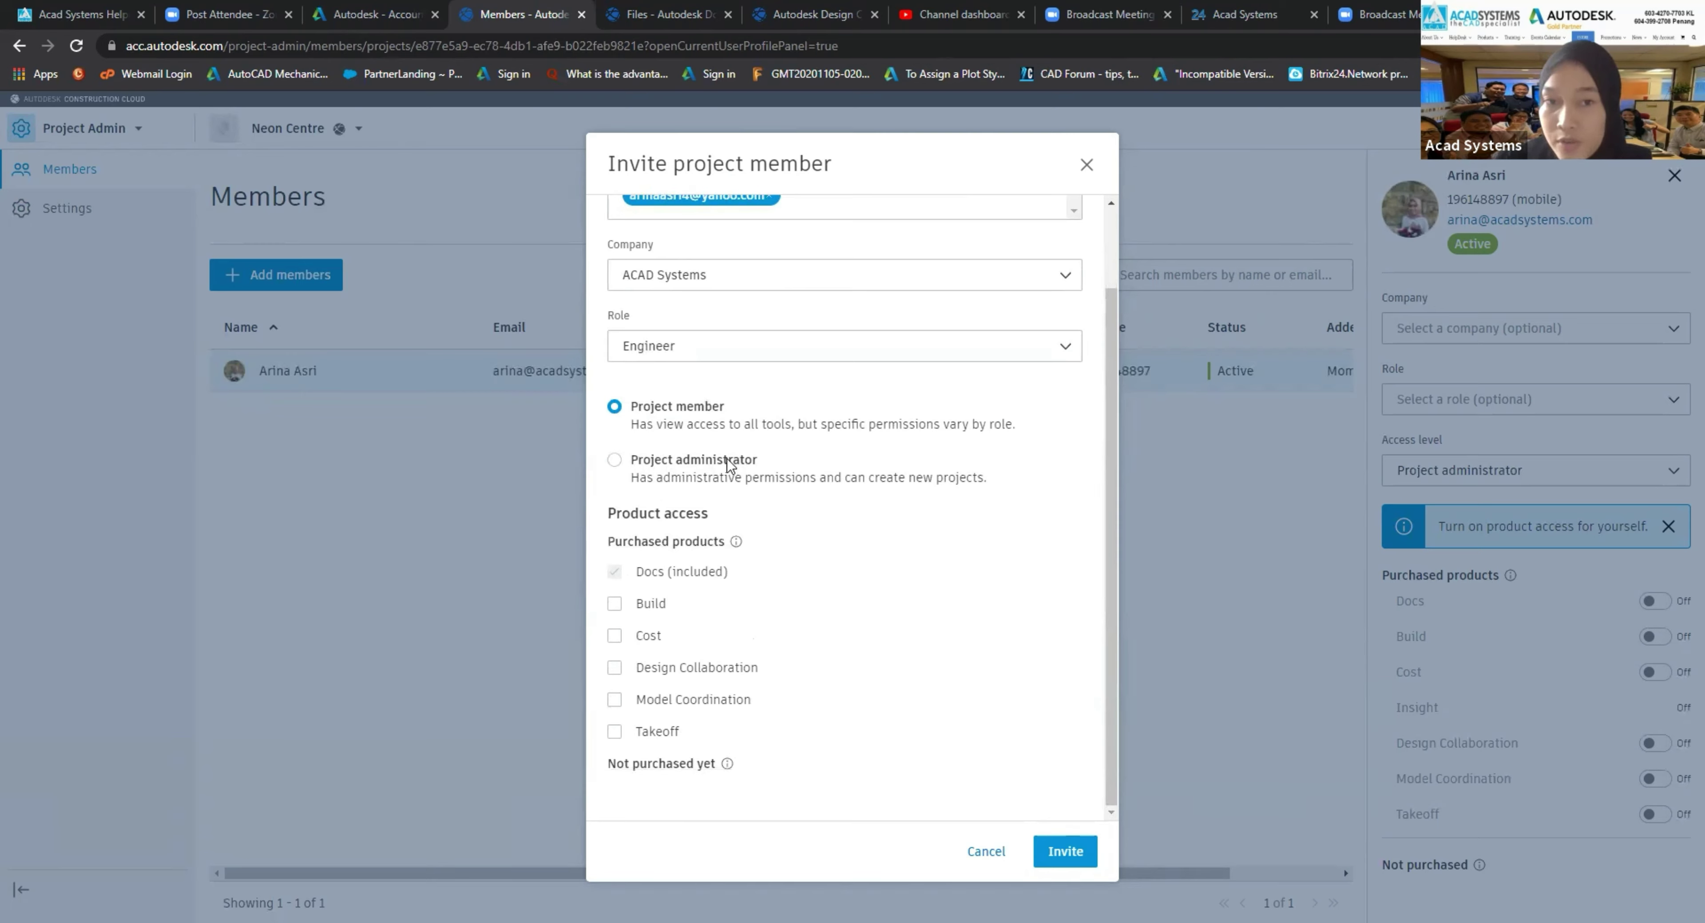
click(615, 463)
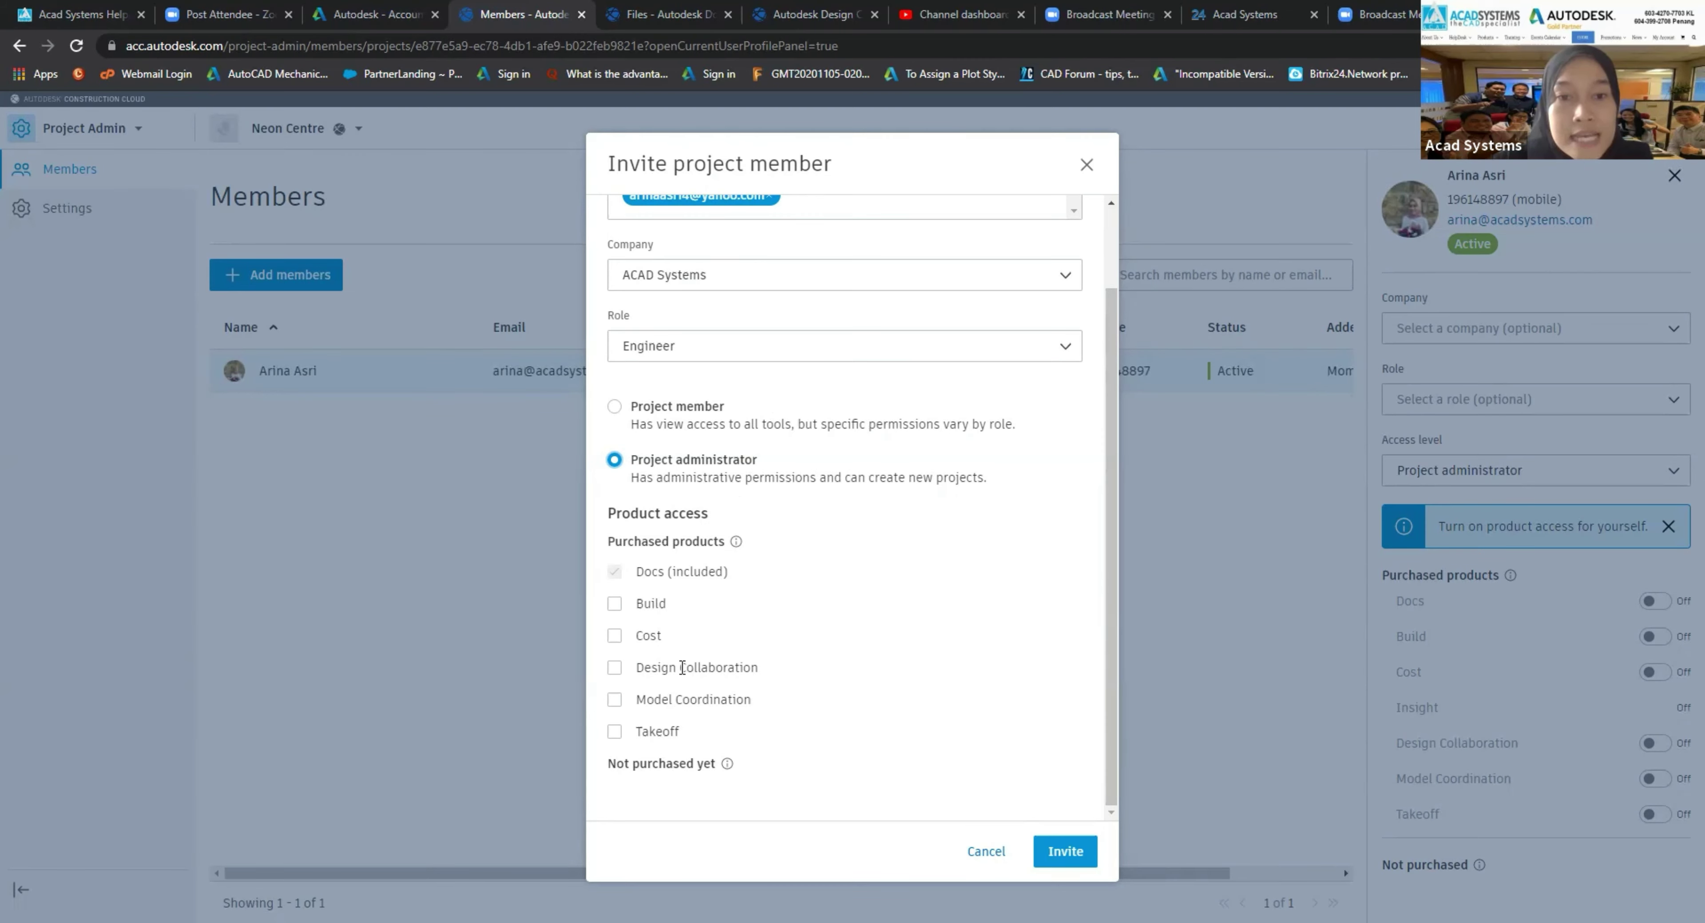
click(614, 703)
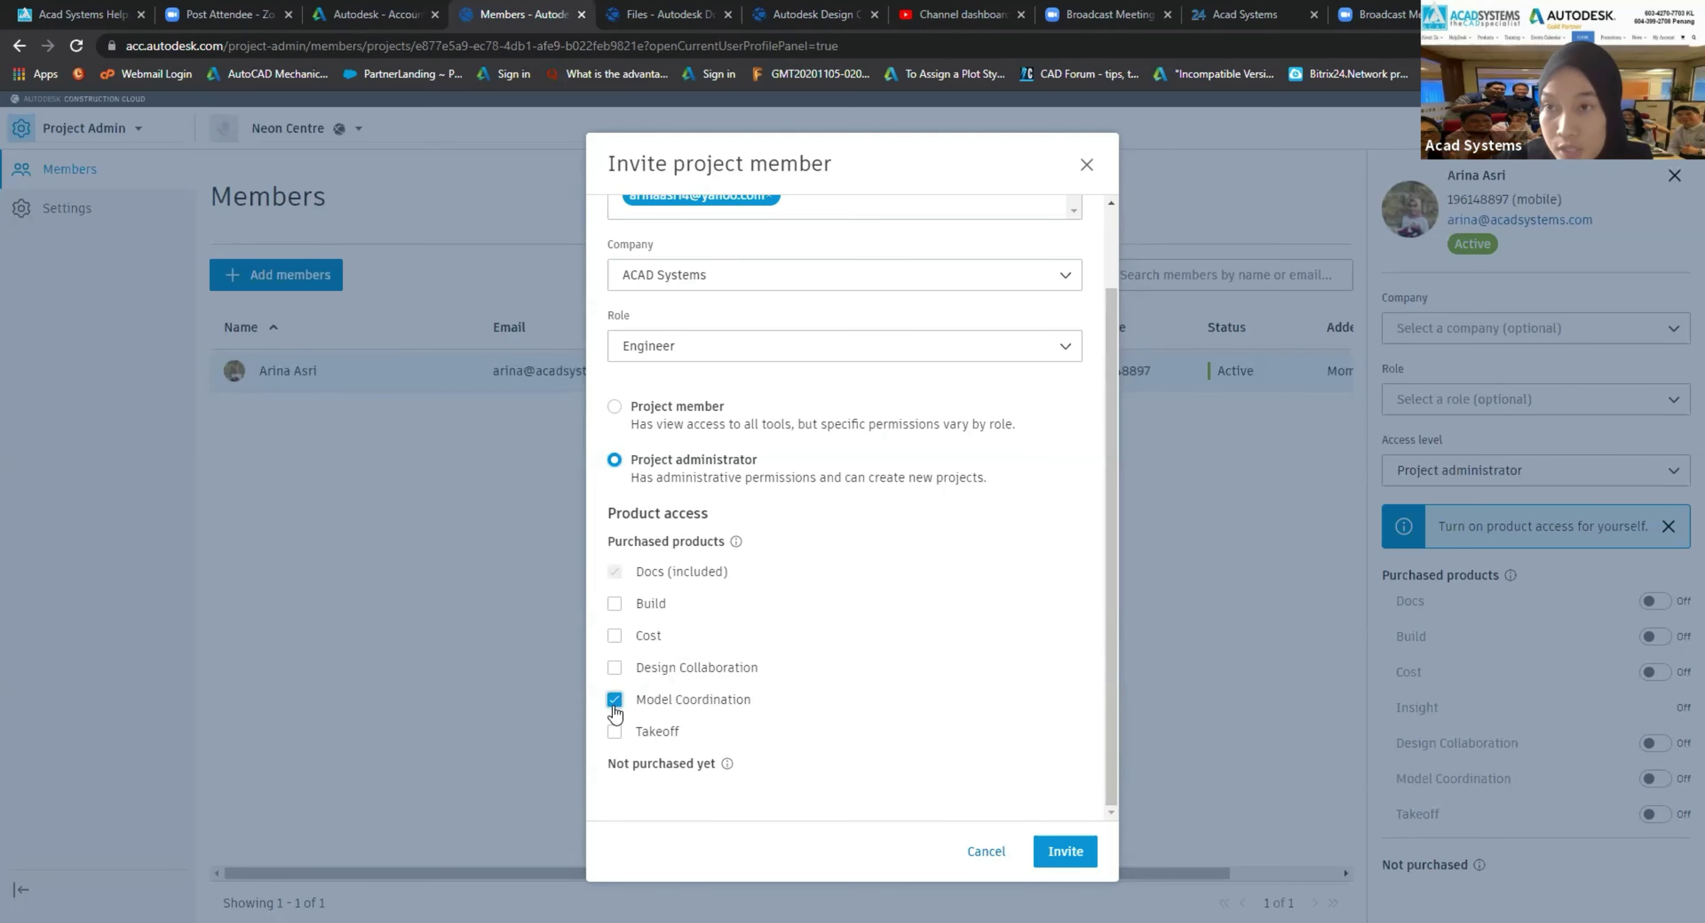
click(616, 668)
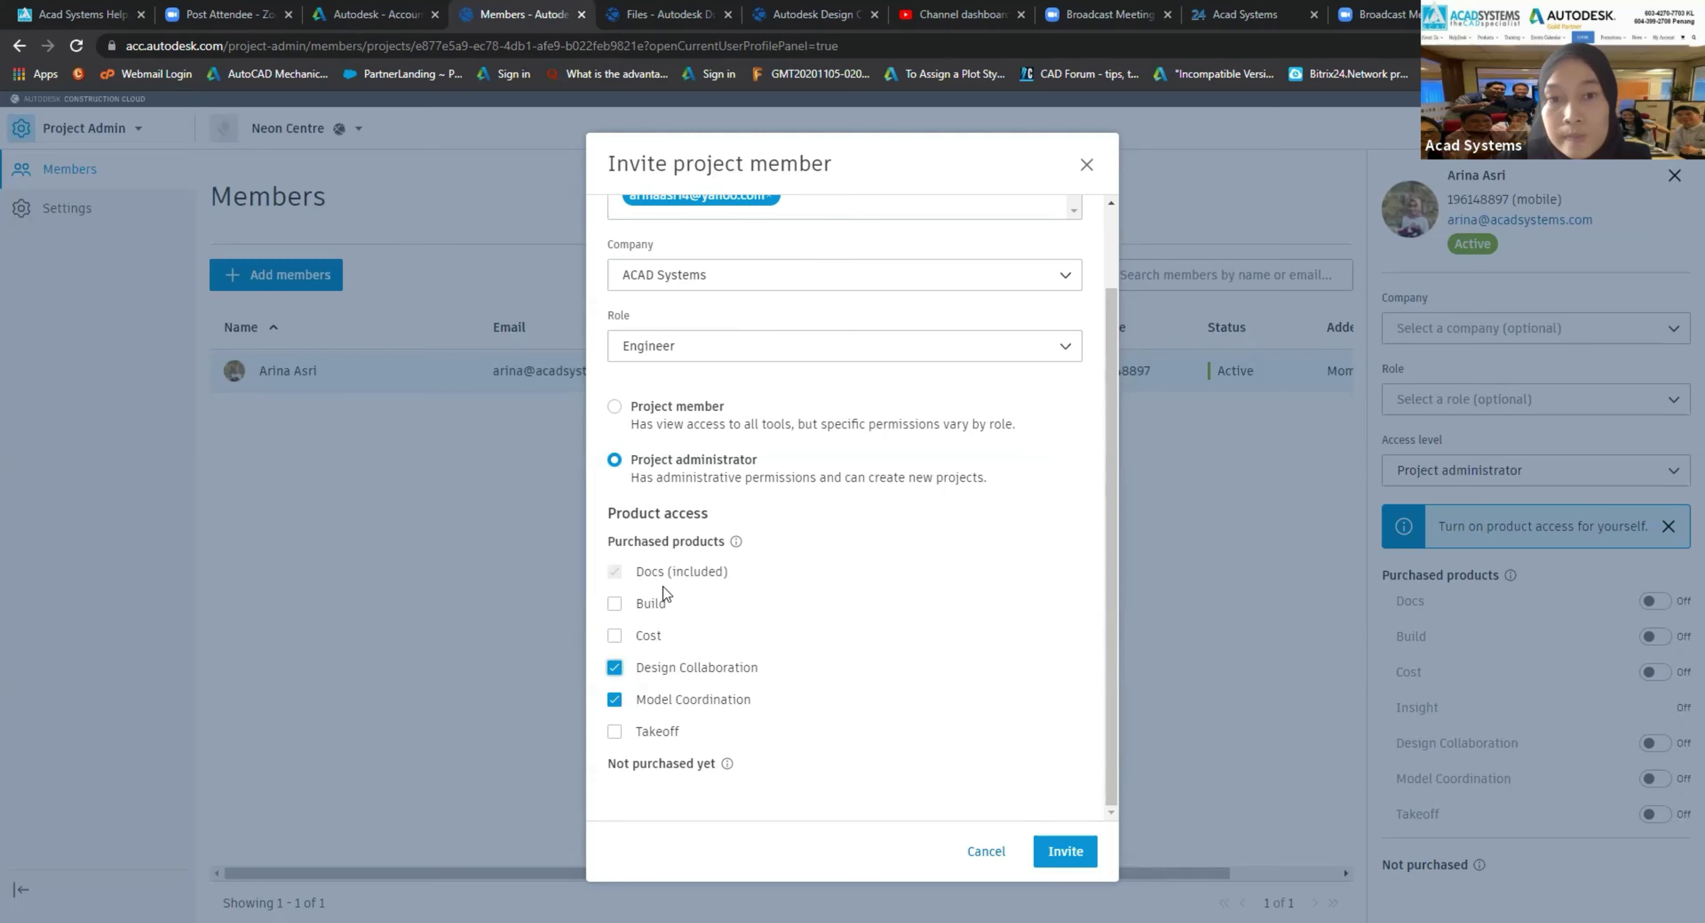
click(1065, 853)
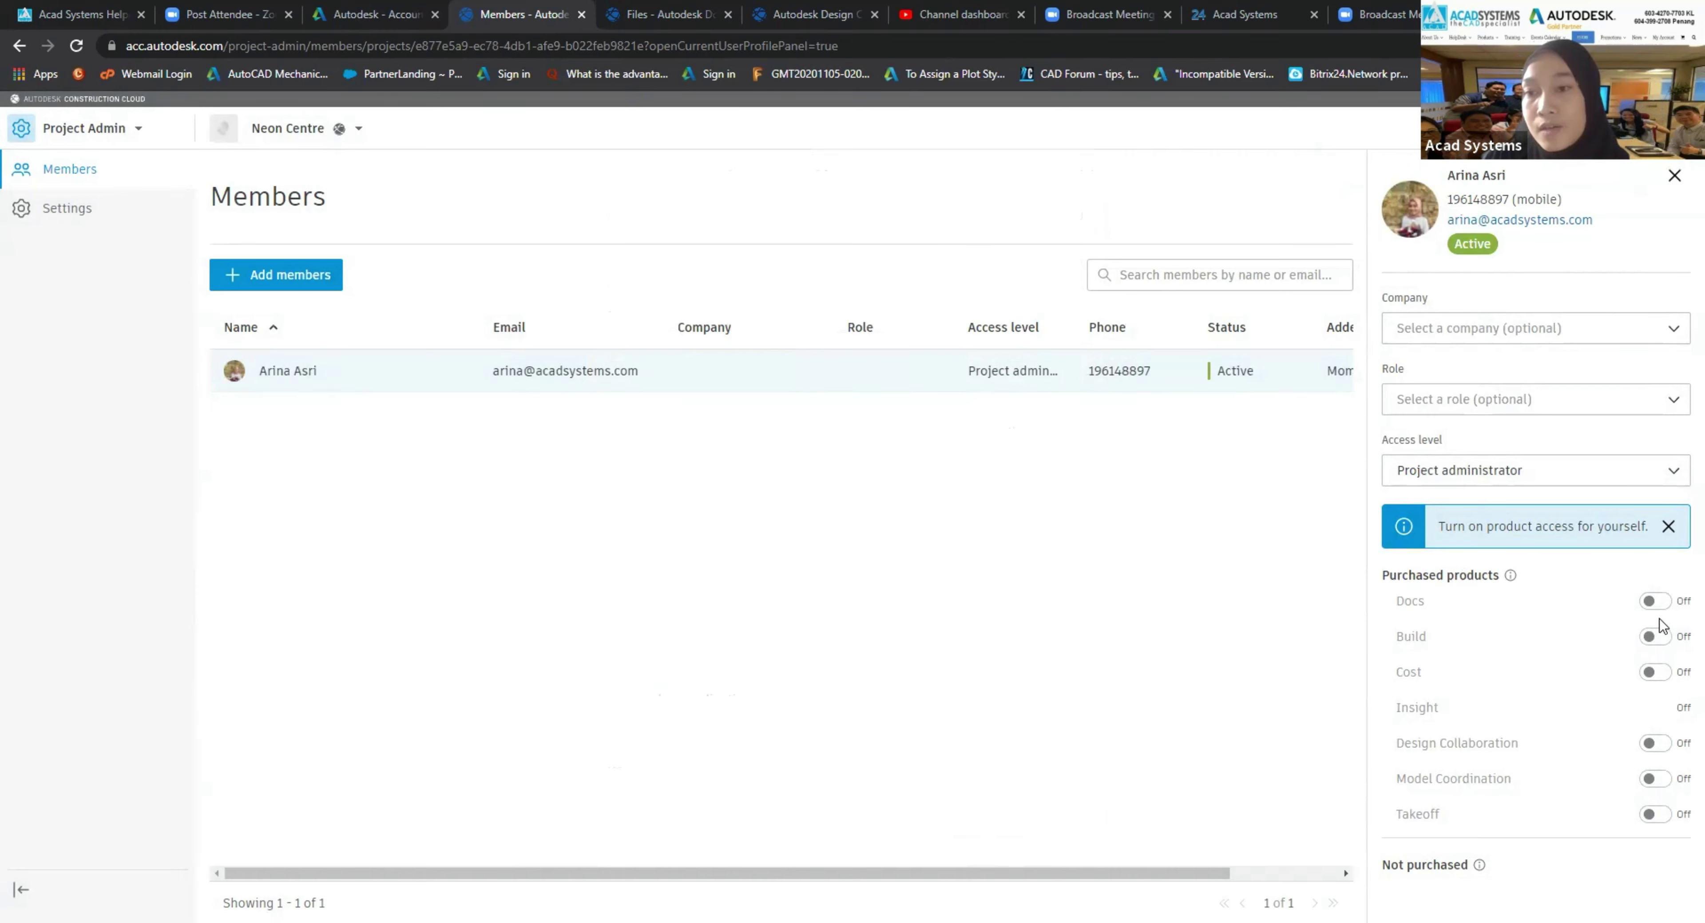
Step: Turn on Docs, Design Collaboration and Model Coordination access for your own member account
click(1654, 603)
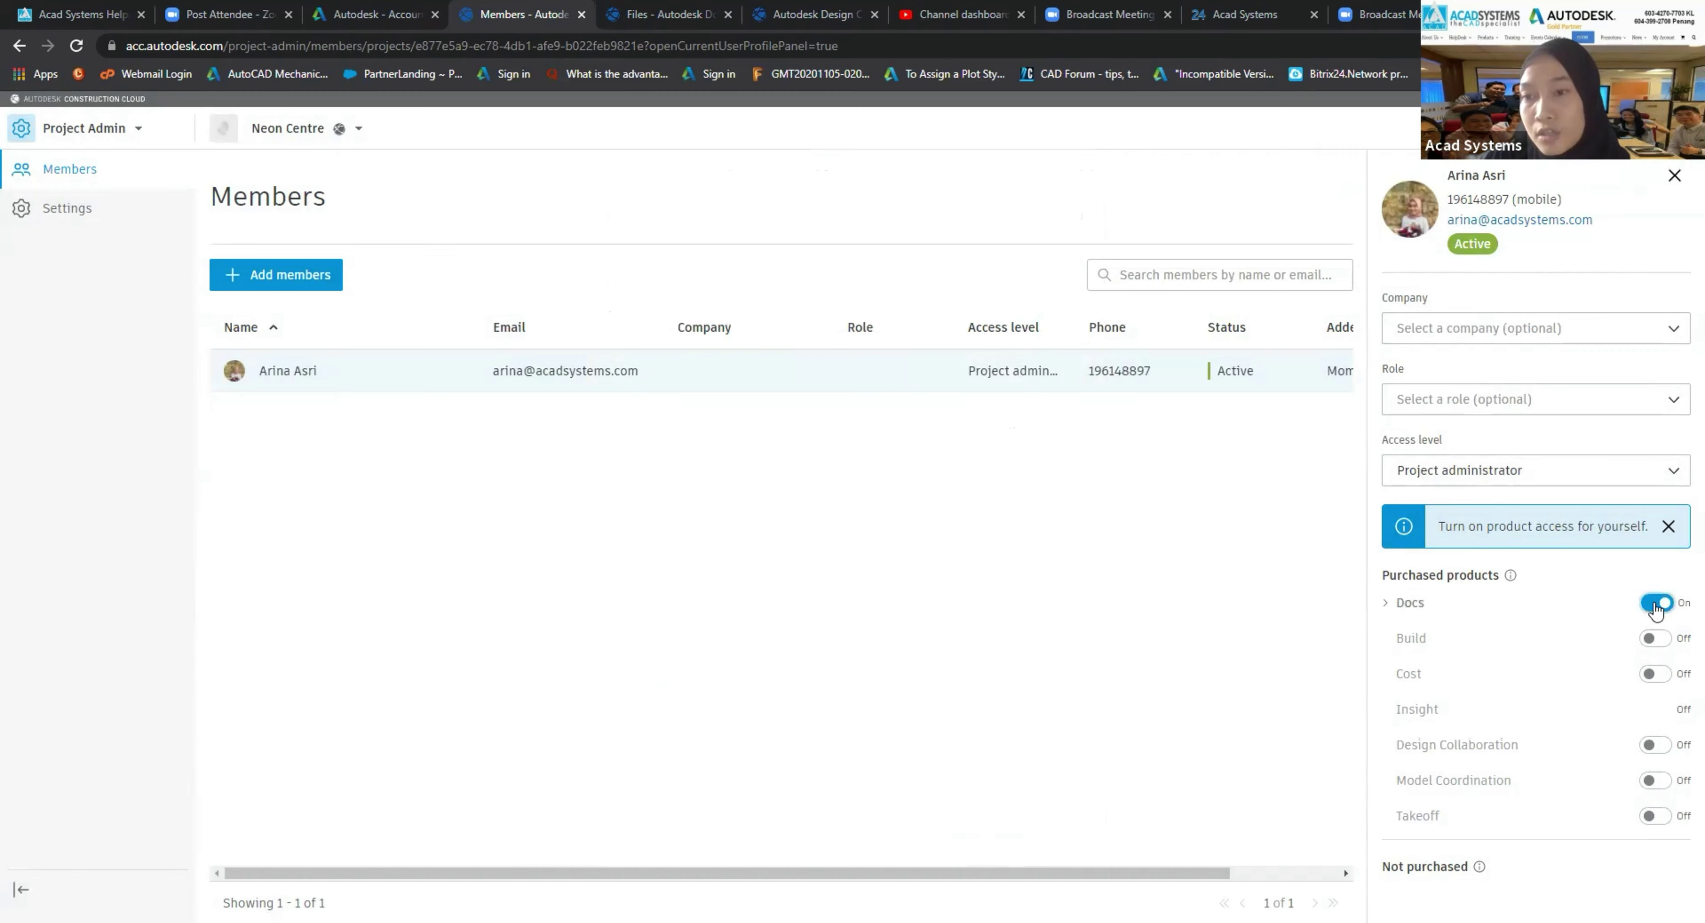
click(1668, 752)
click(1661, 784)
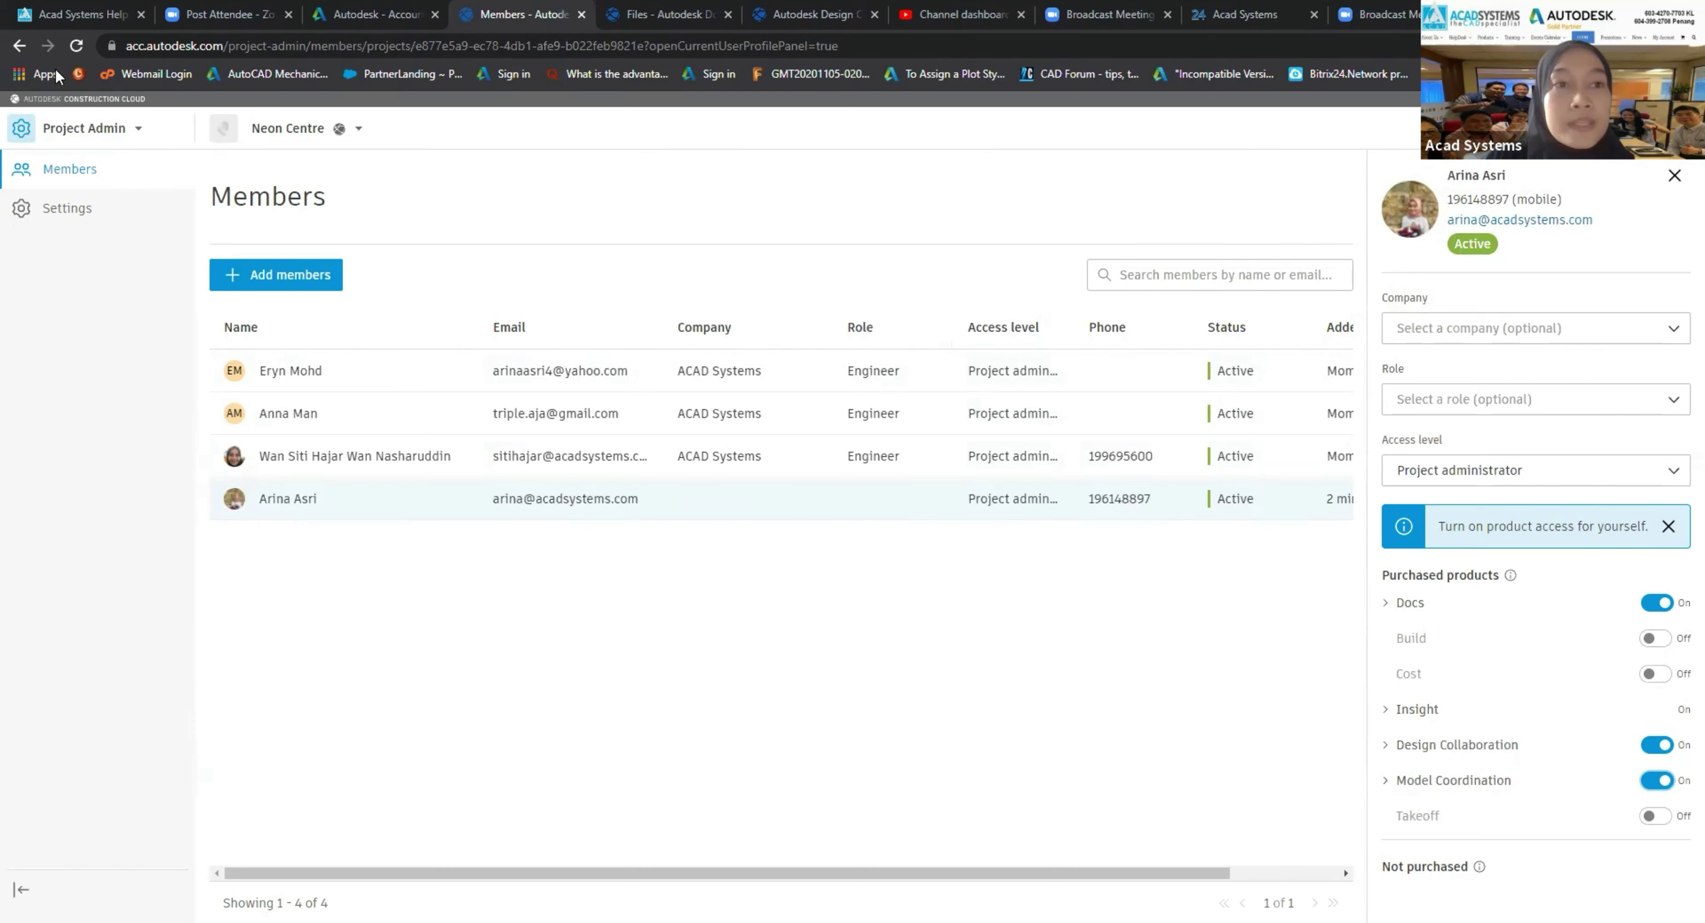
Step: Reload the project's Members page and switch from Project Admin to Docs
click(77, 47)
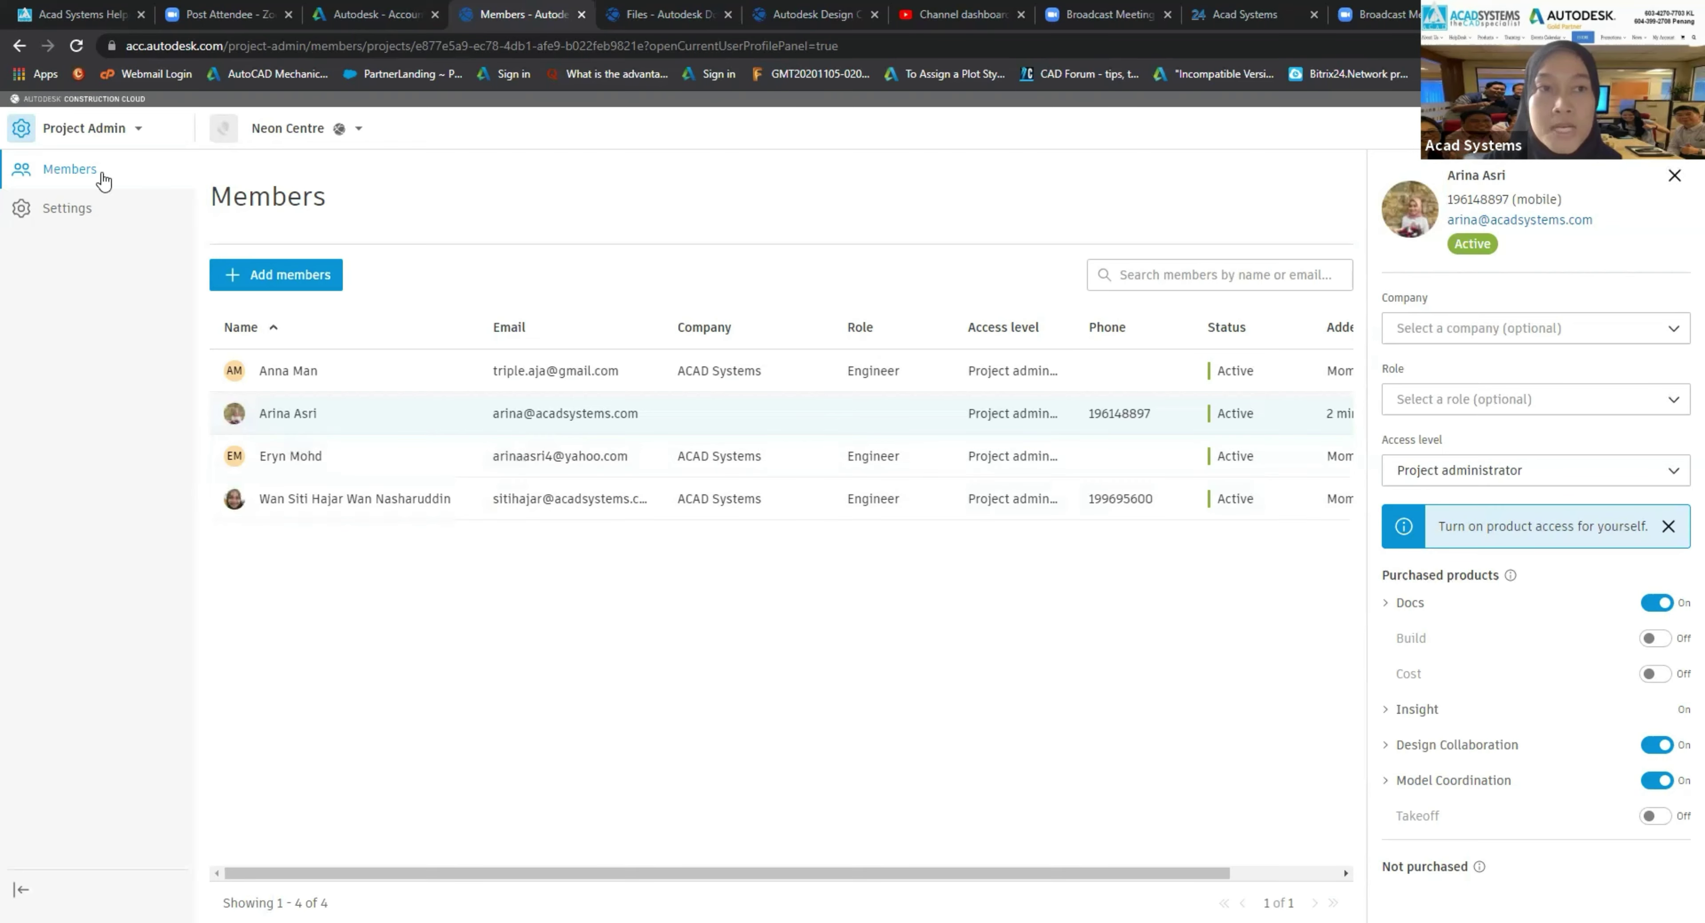
click(90, 136)
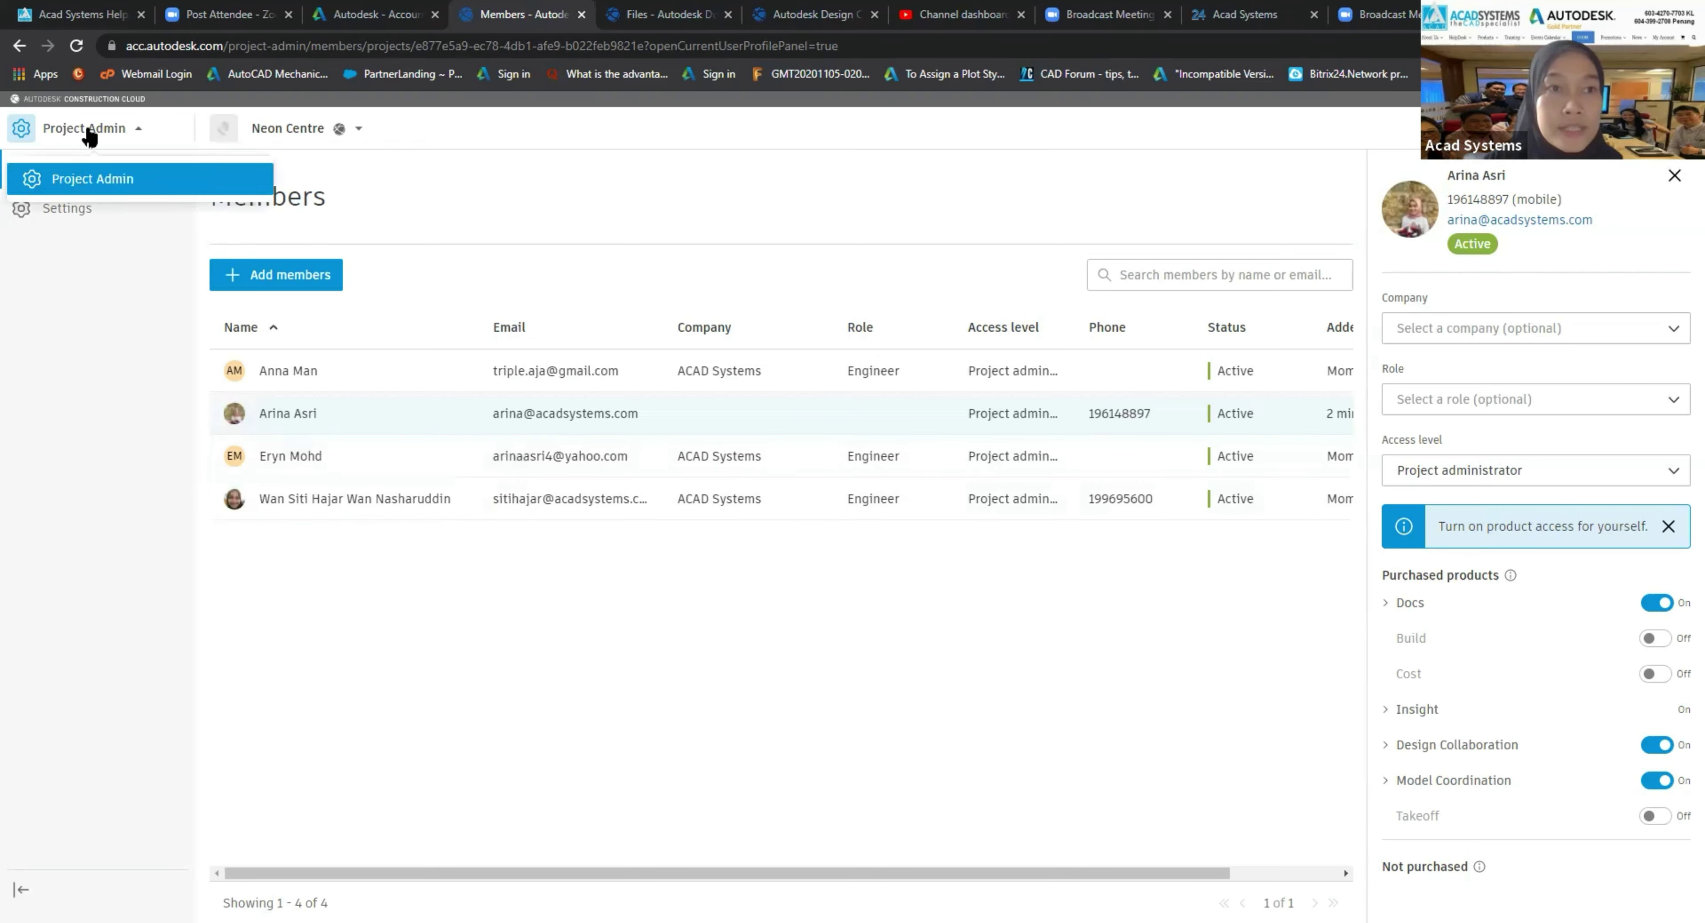
click(118, 193)
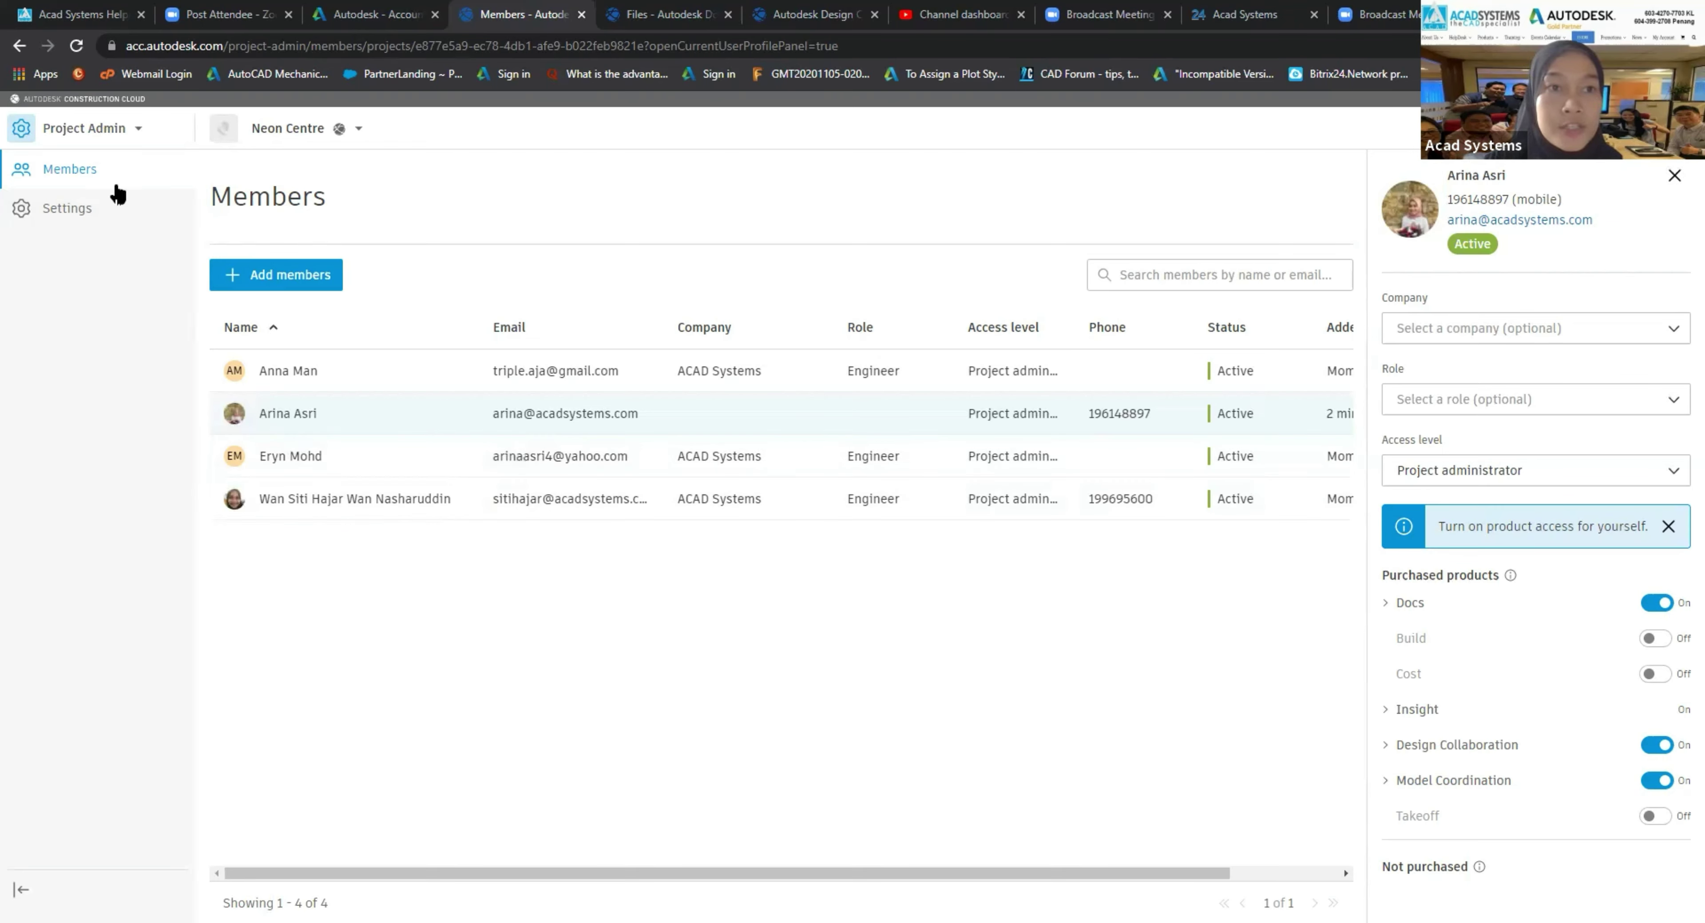
click(131, 124)
click(116, 167)
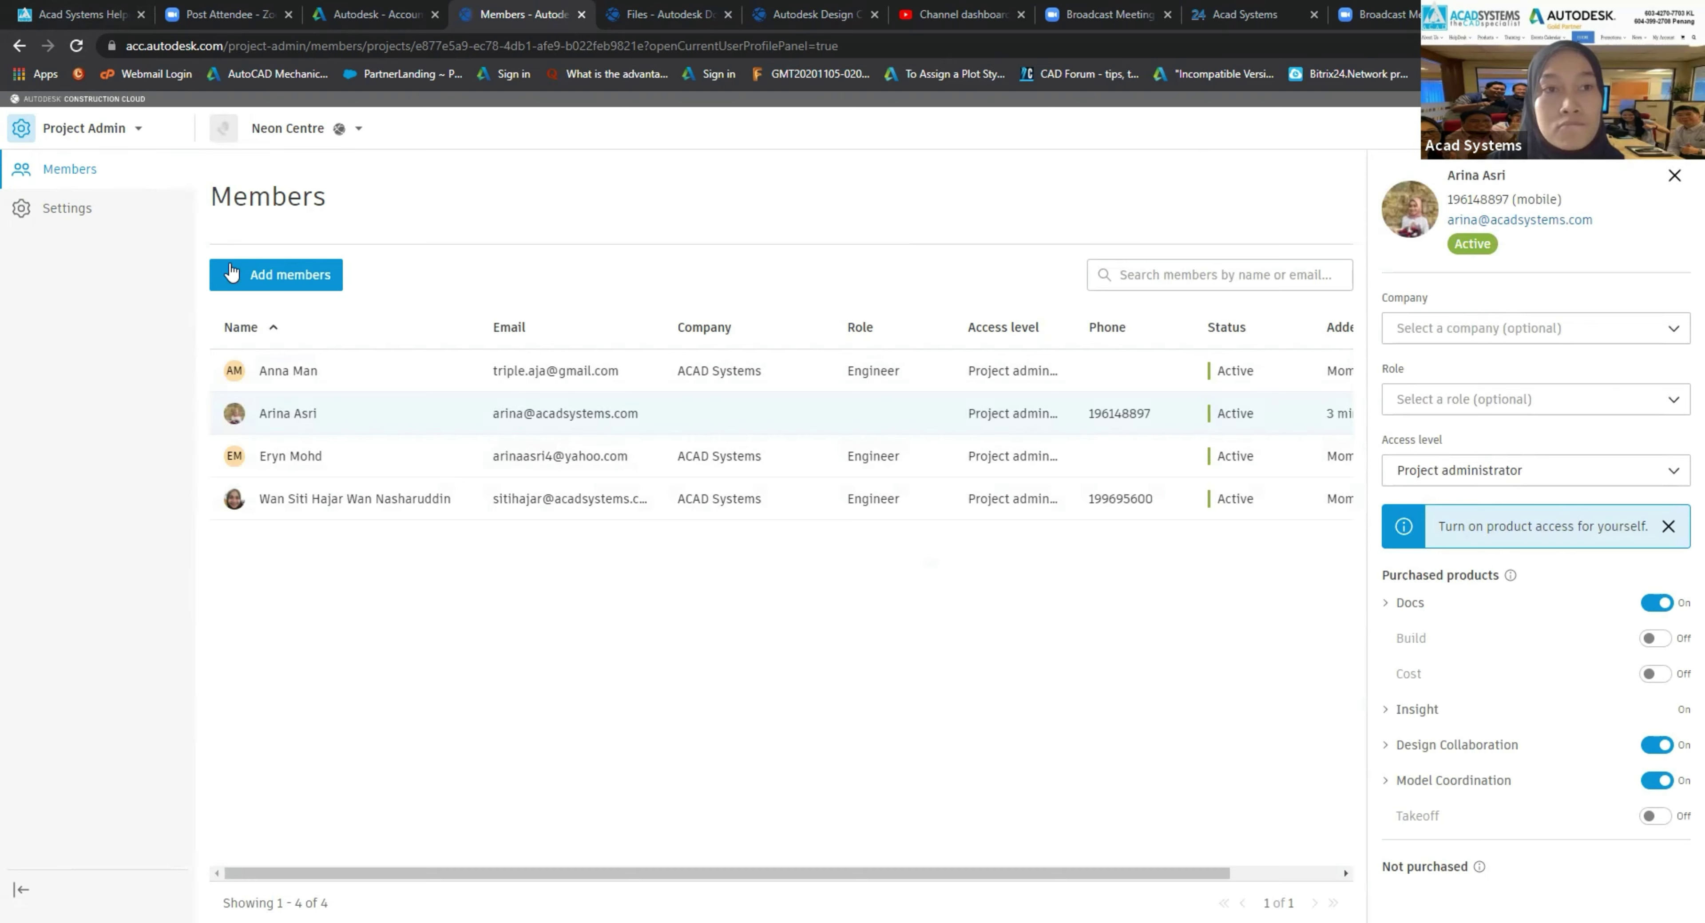
click(72, 132)
click(72, 136)
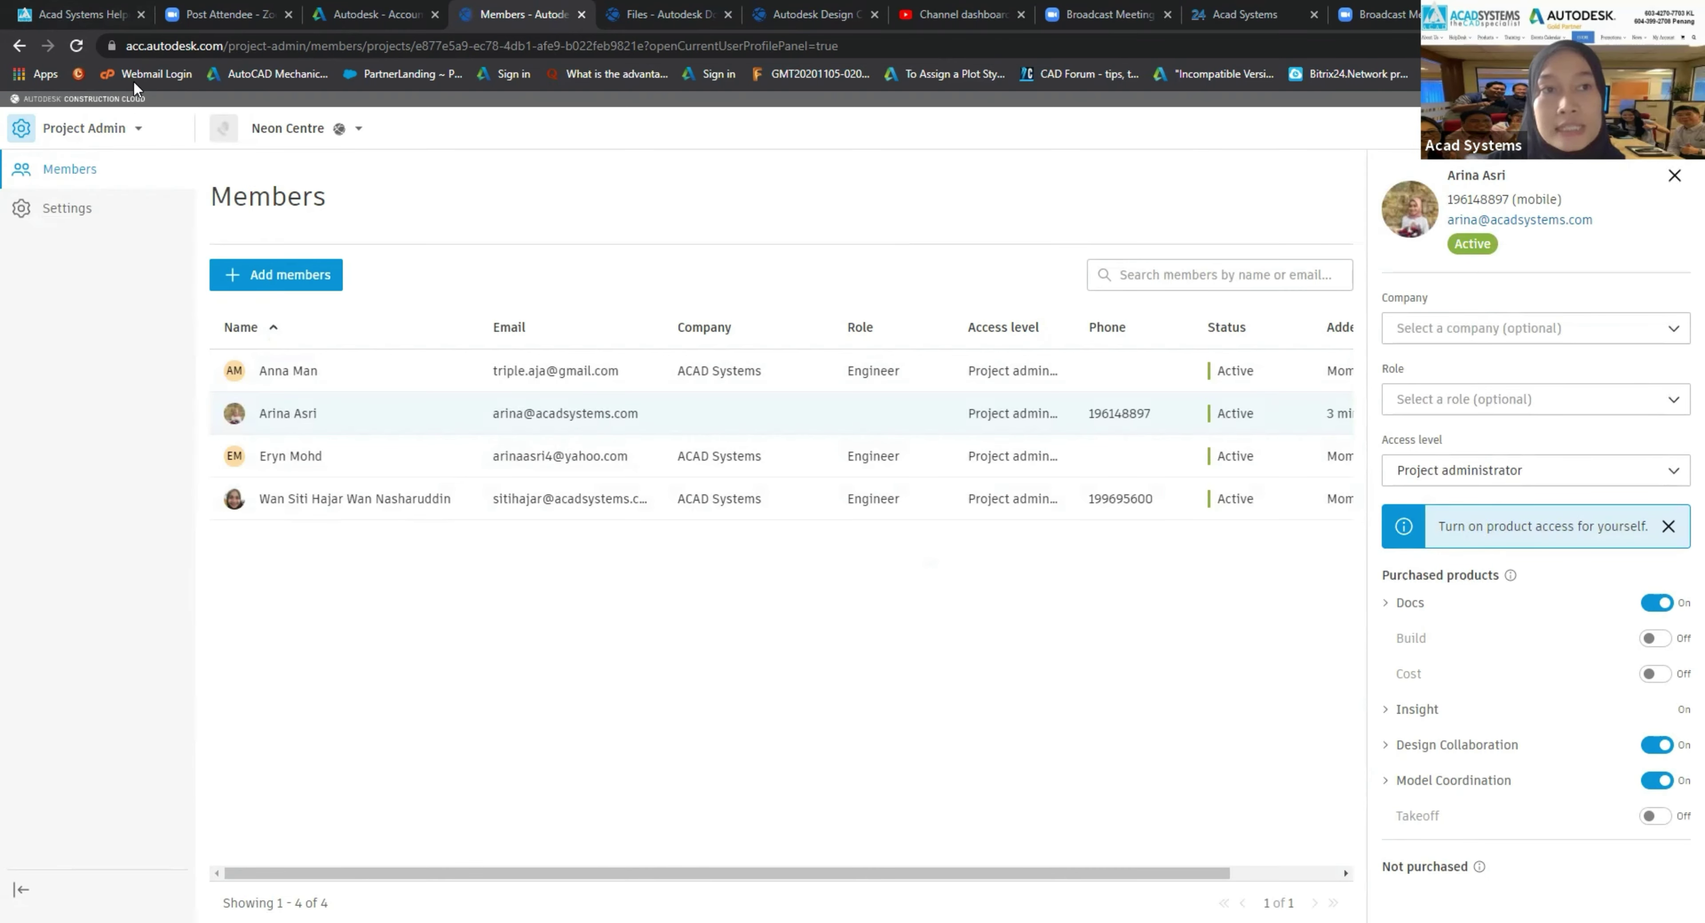
click(109, 139)
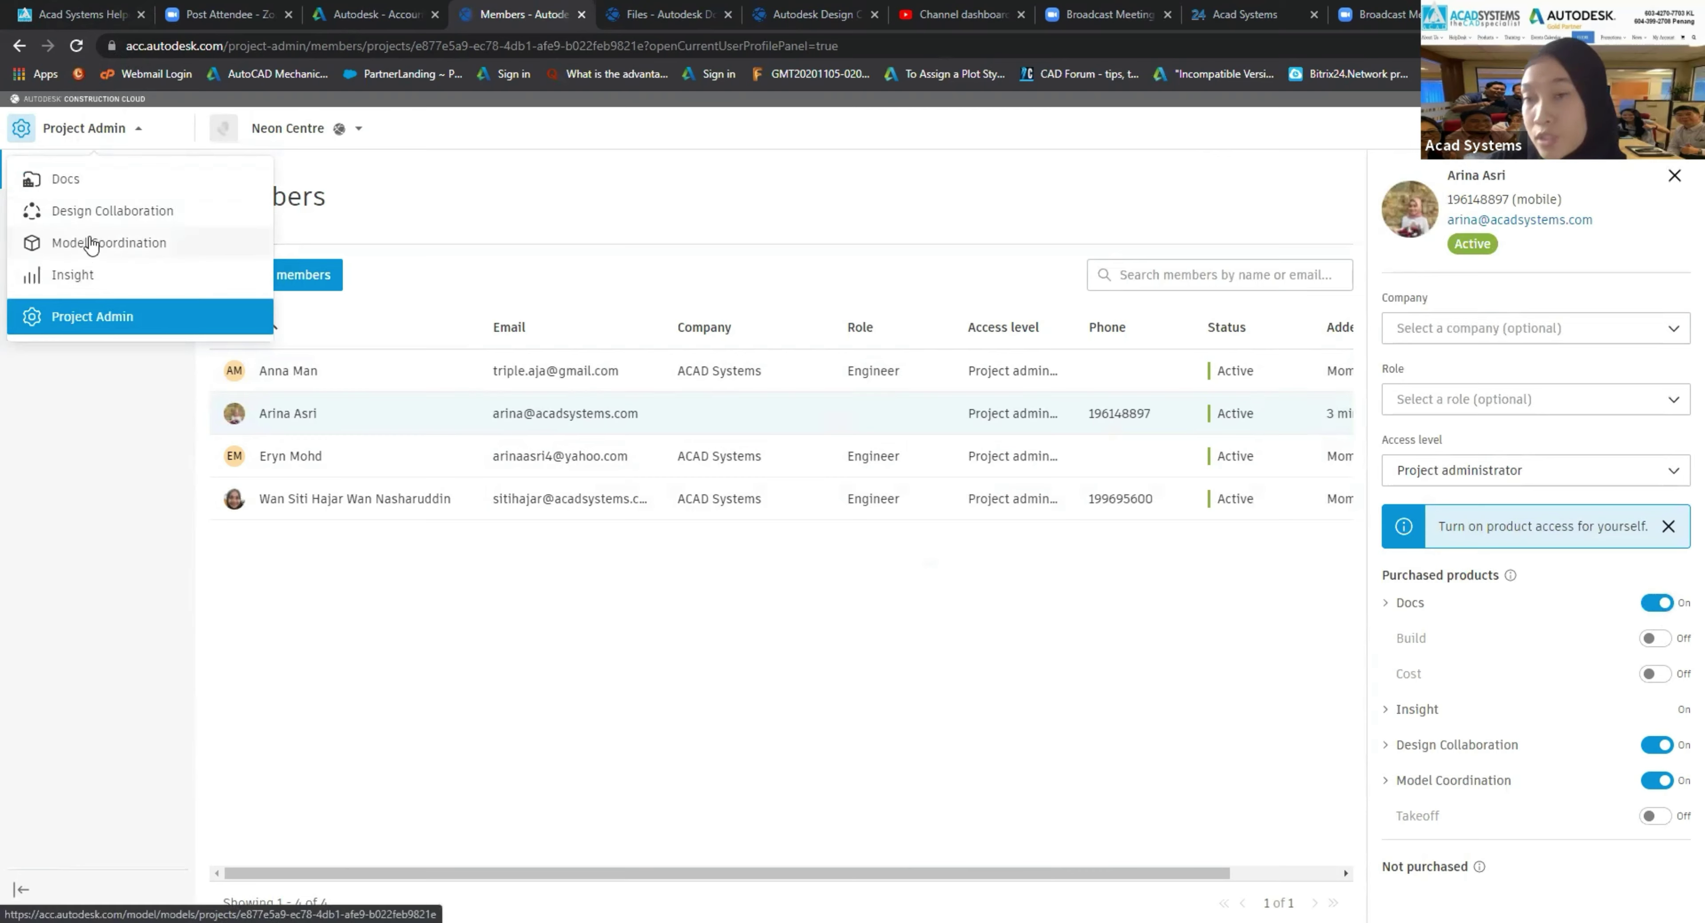
click(66, 182)
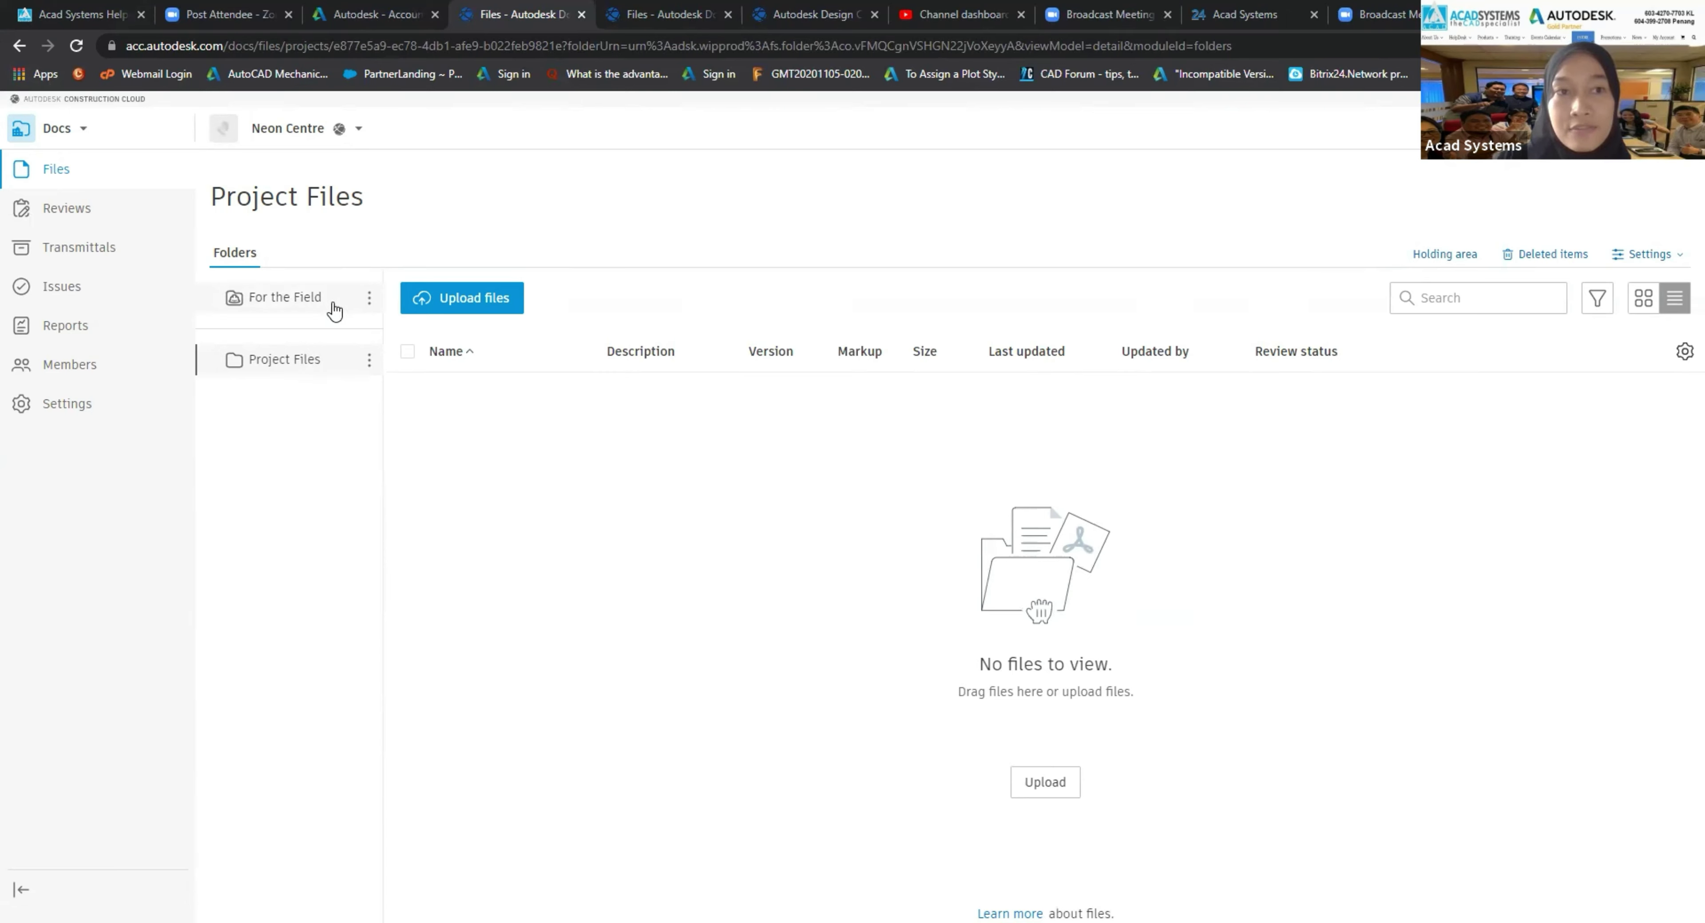
Step: Add a subfolder named "Model" under Project Files
click(370, 359)
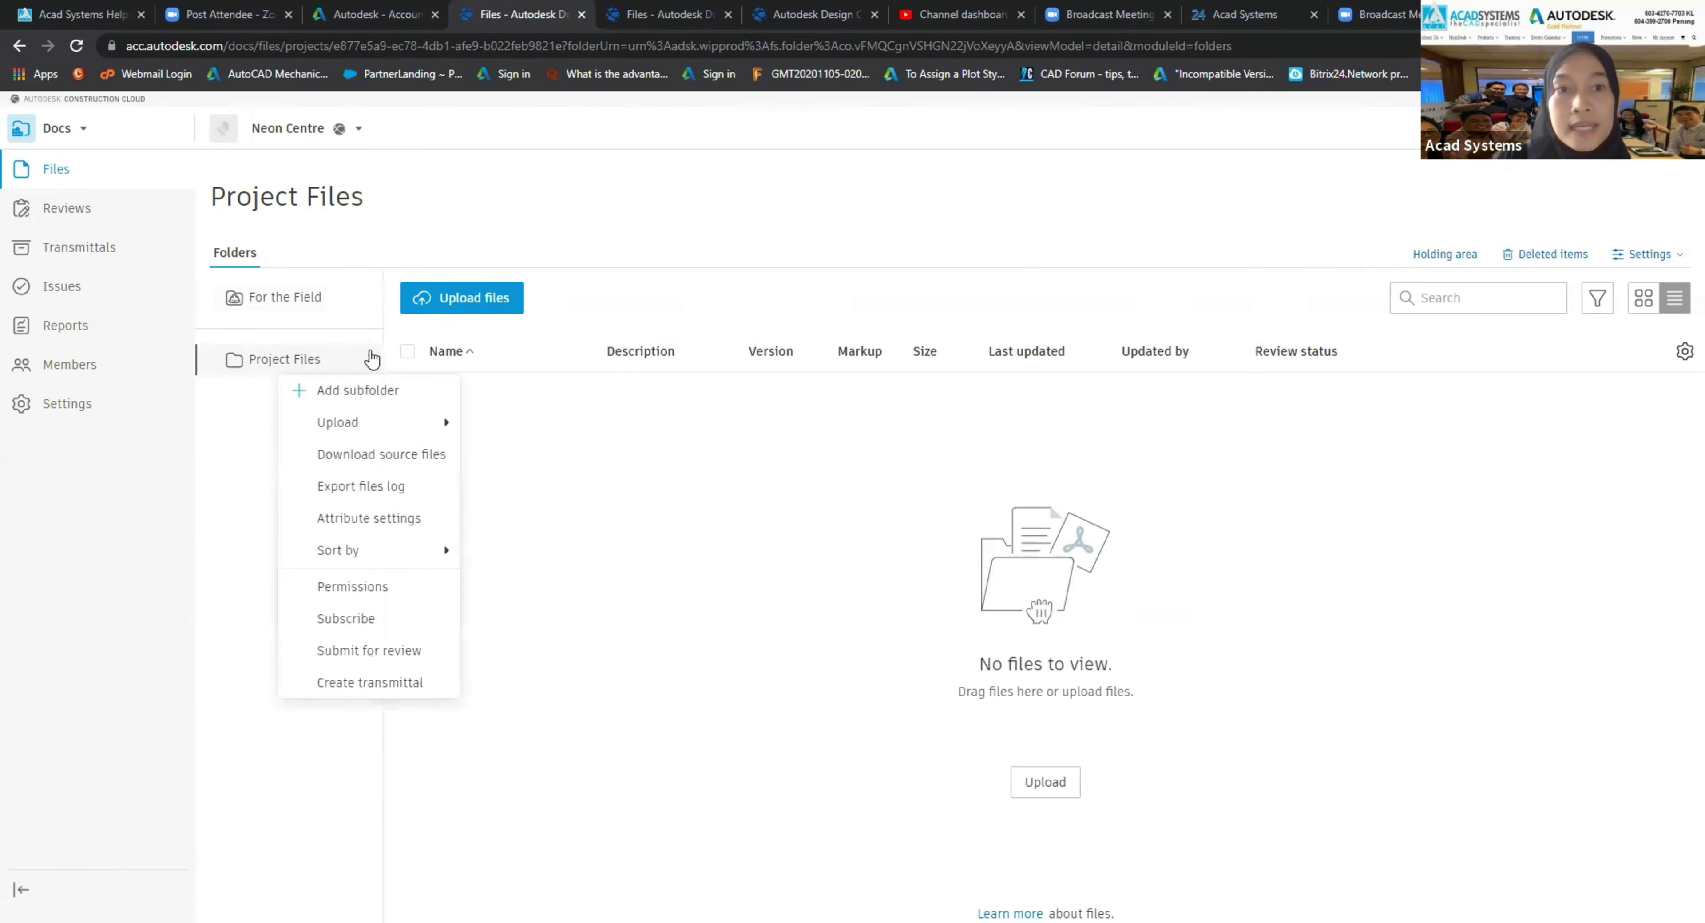
click(362, 393)
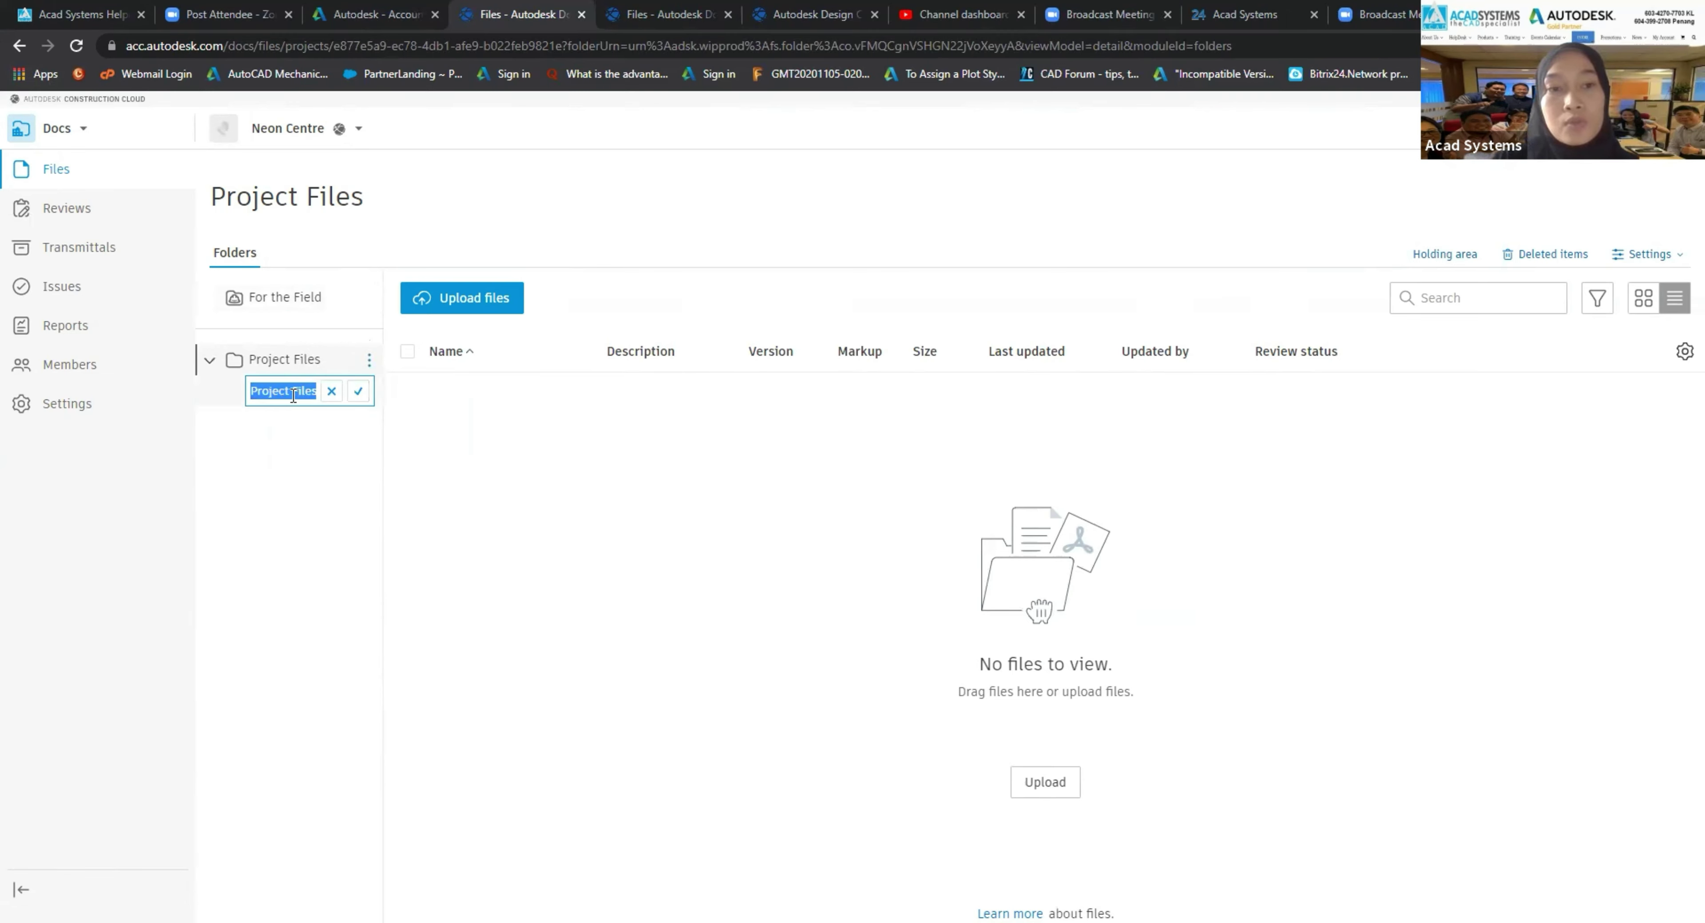
text(Model)
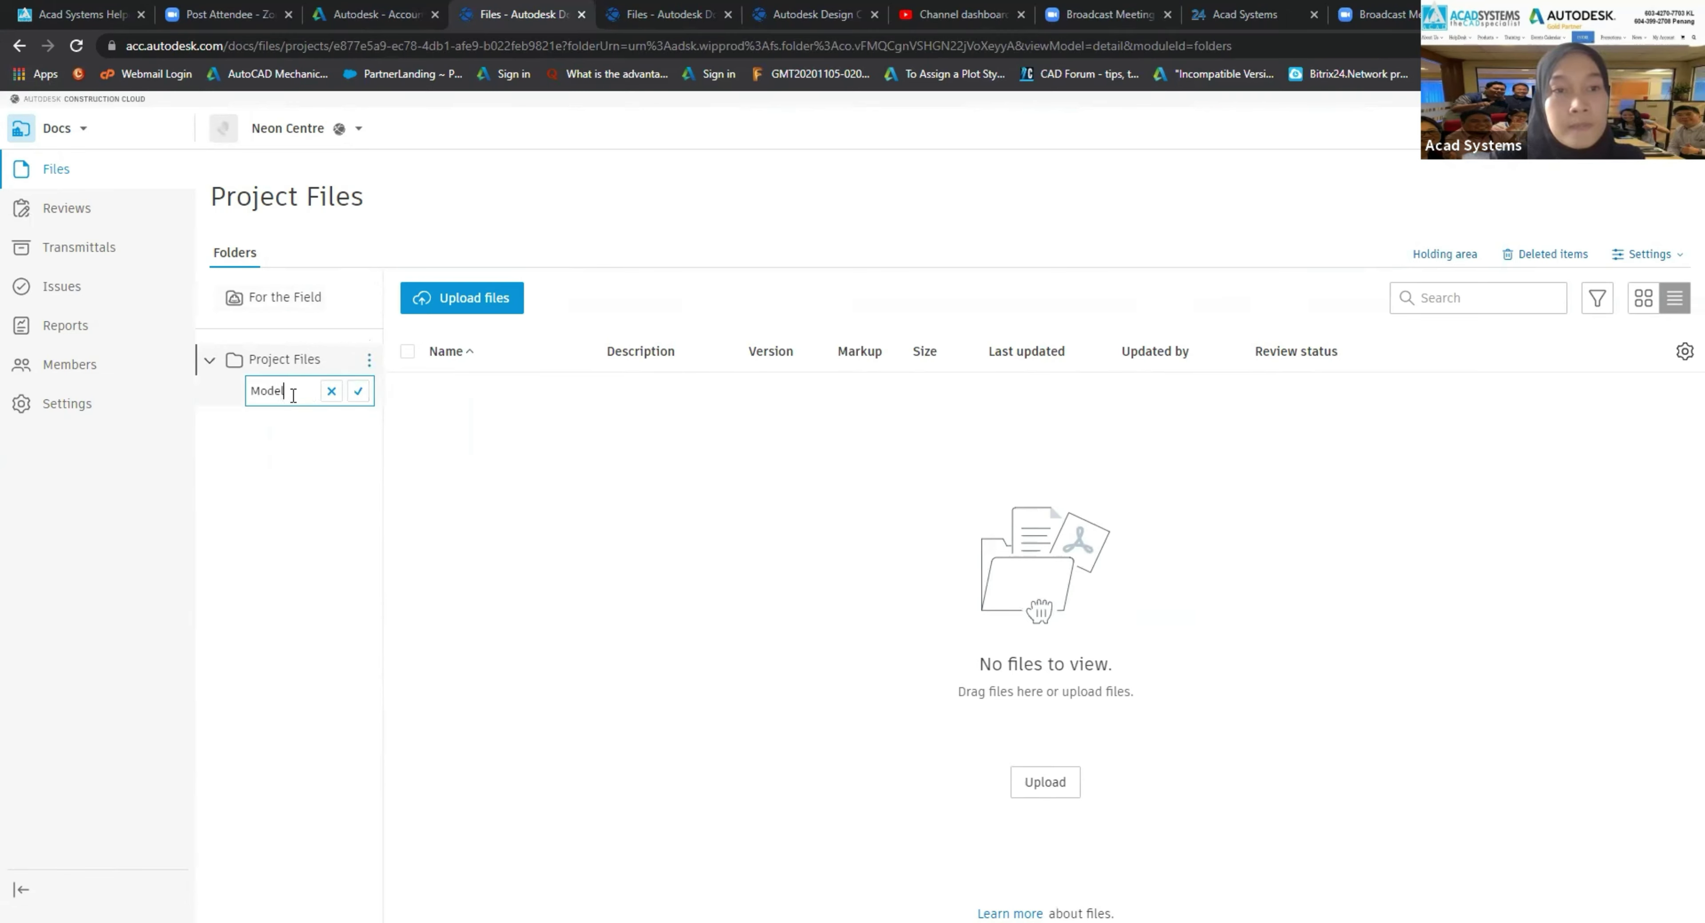
key(Return)
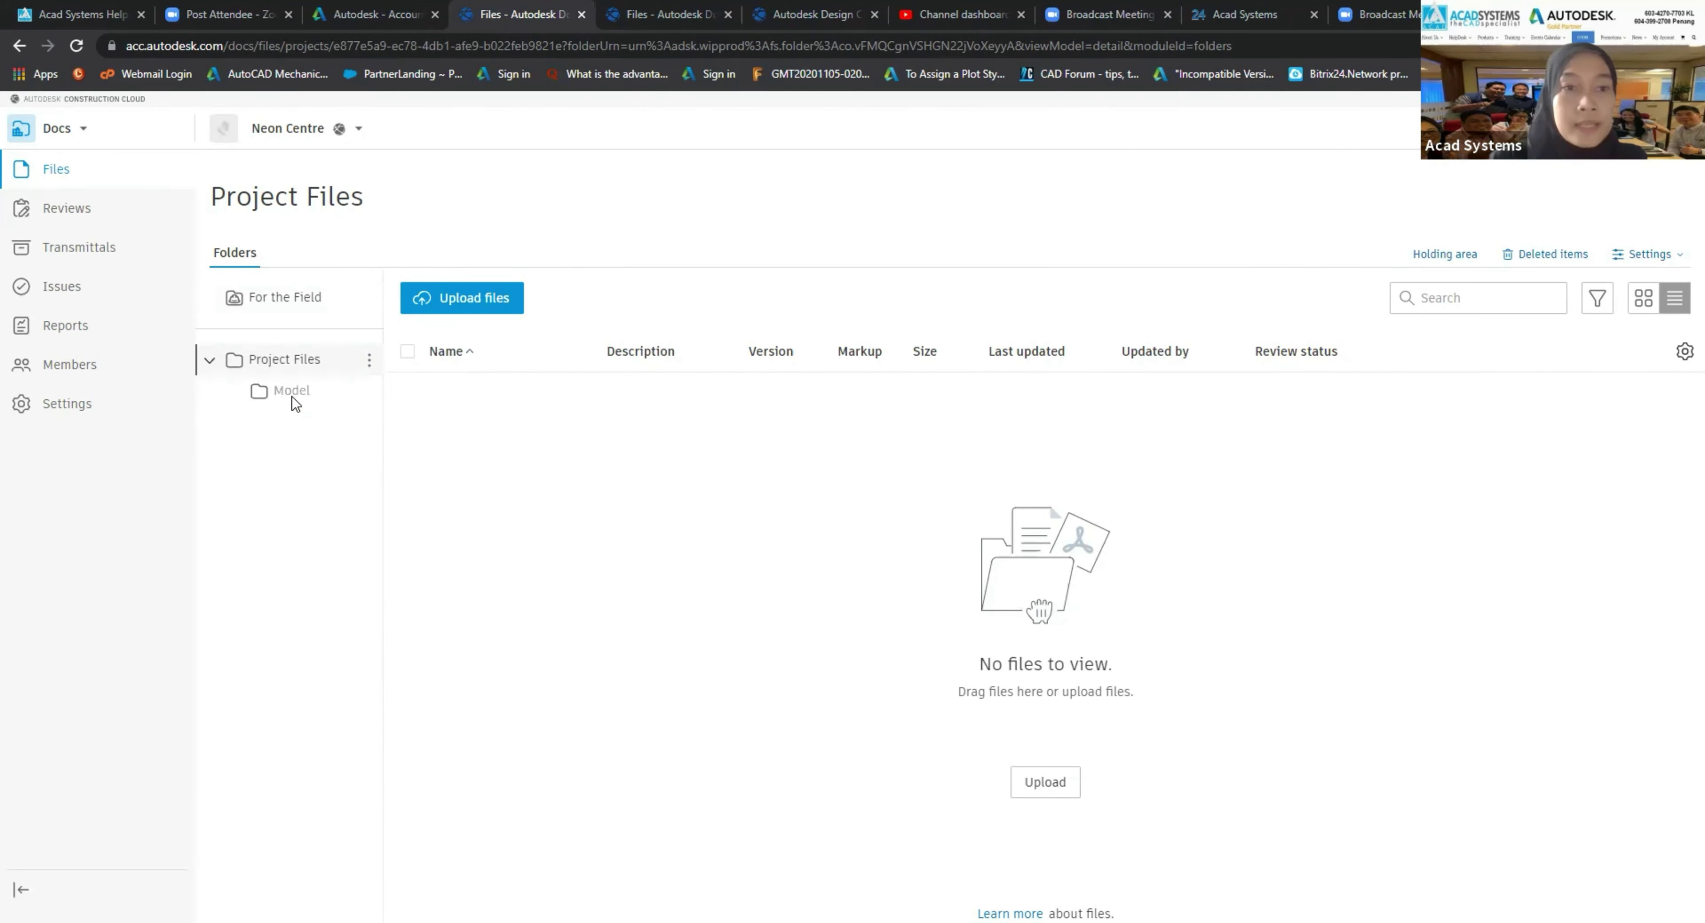
Step: Add a subfolder named "Deliverables" under Project Files
click(369, 360)
click(375, 394)
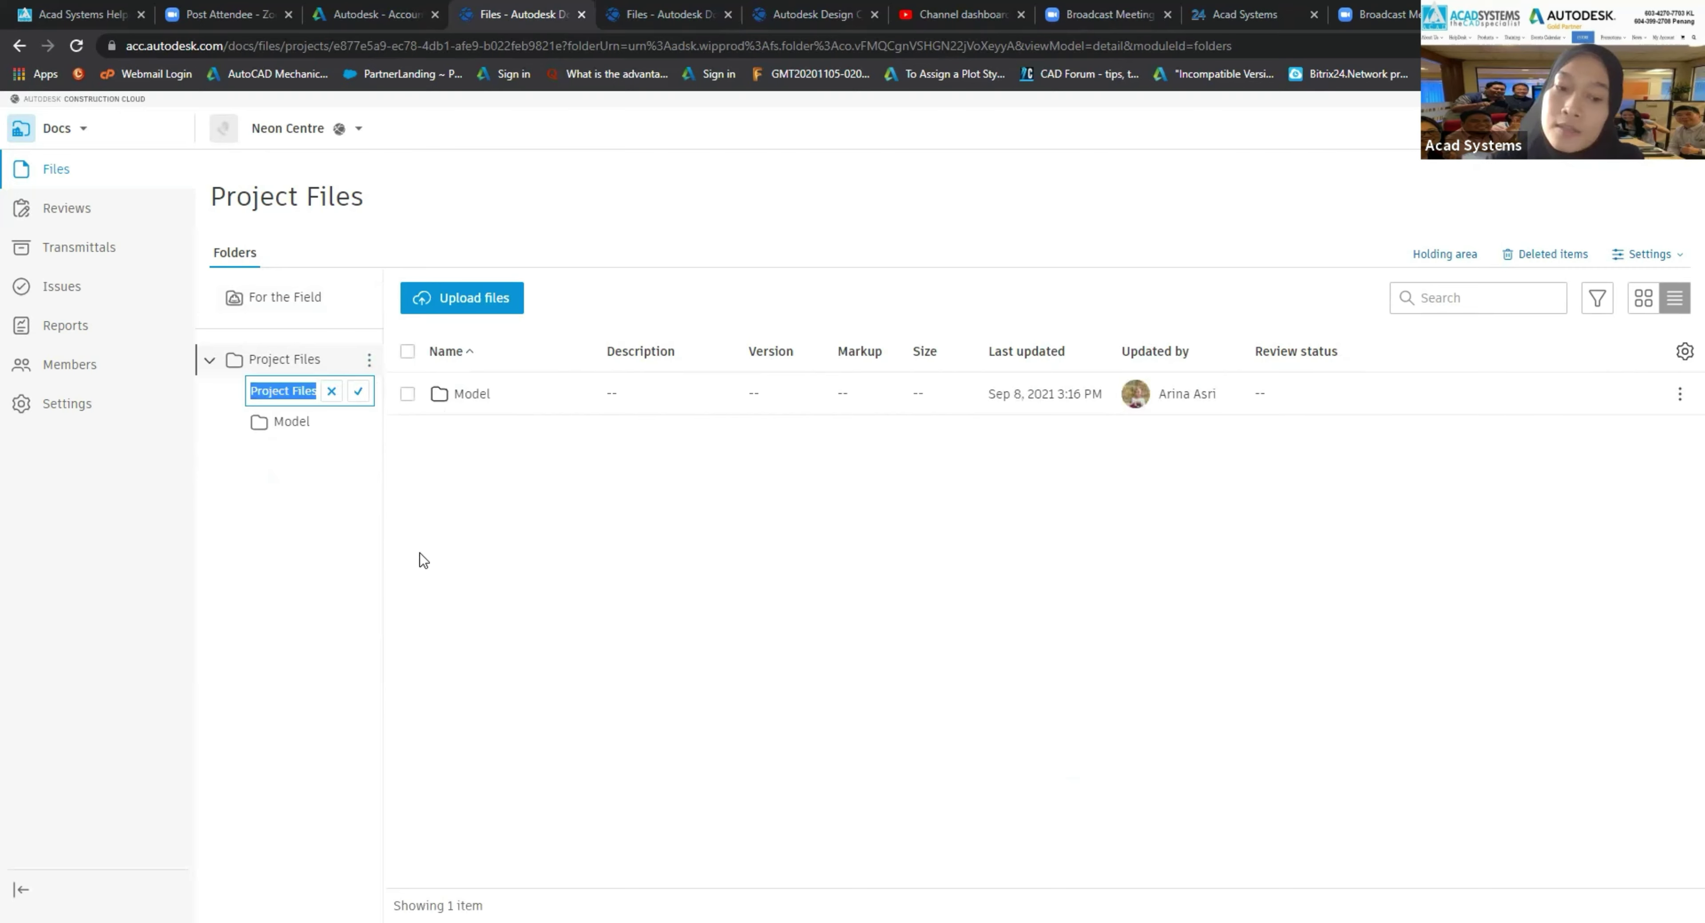
text(Deliev)
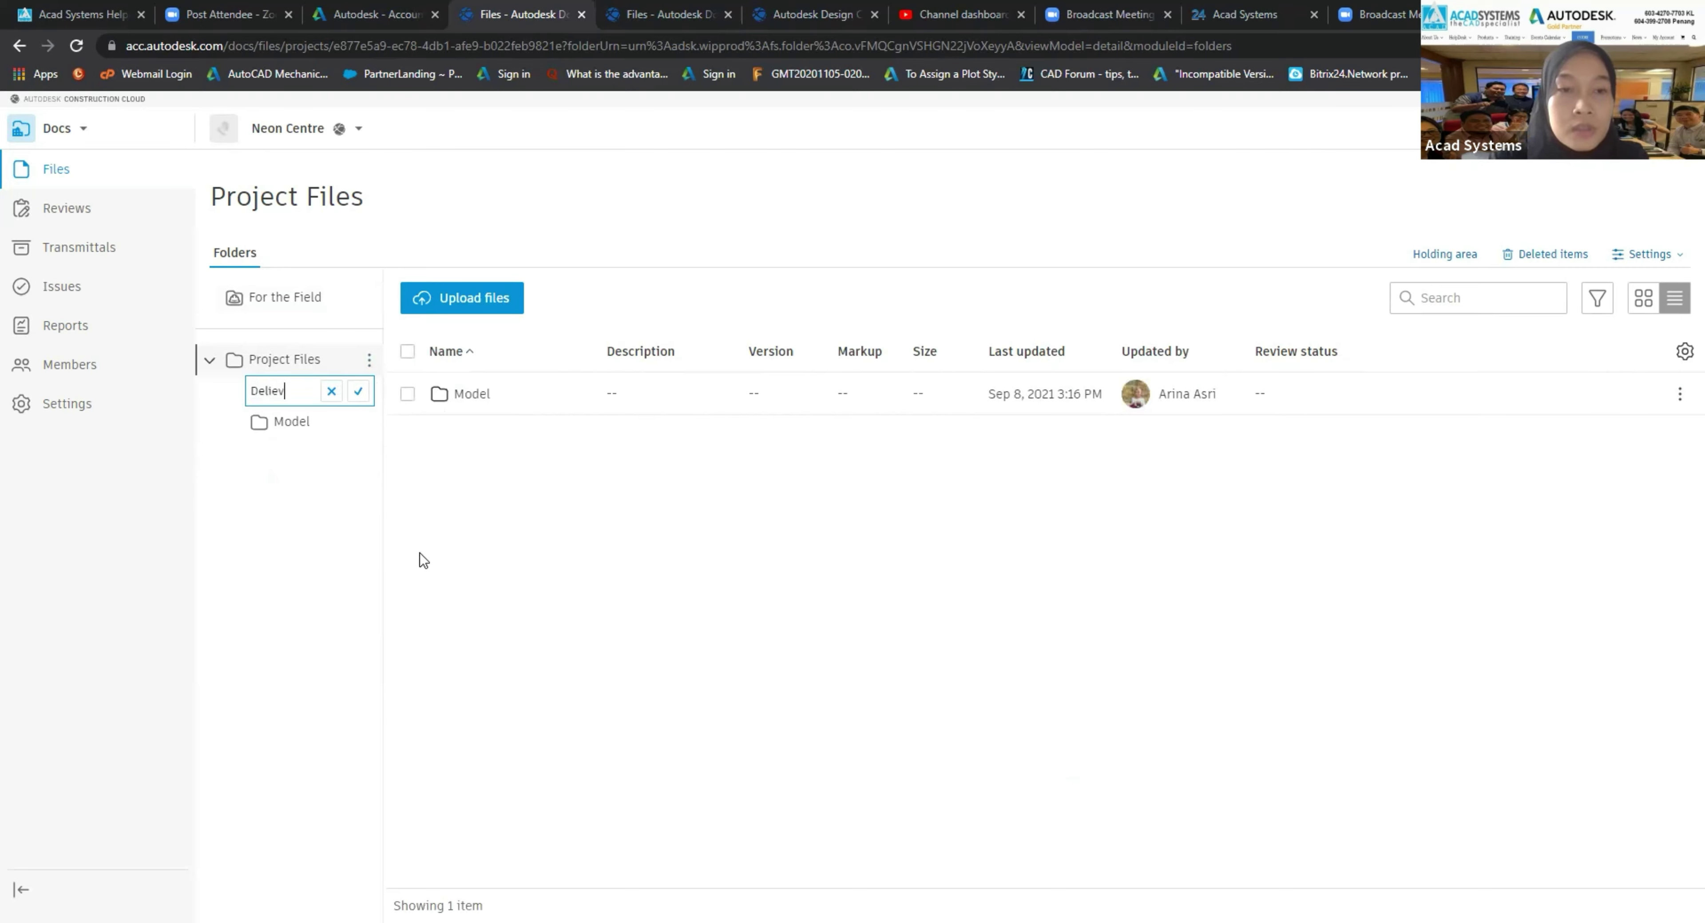
key(BackSpace)
key(BackSpace)
text(verable)
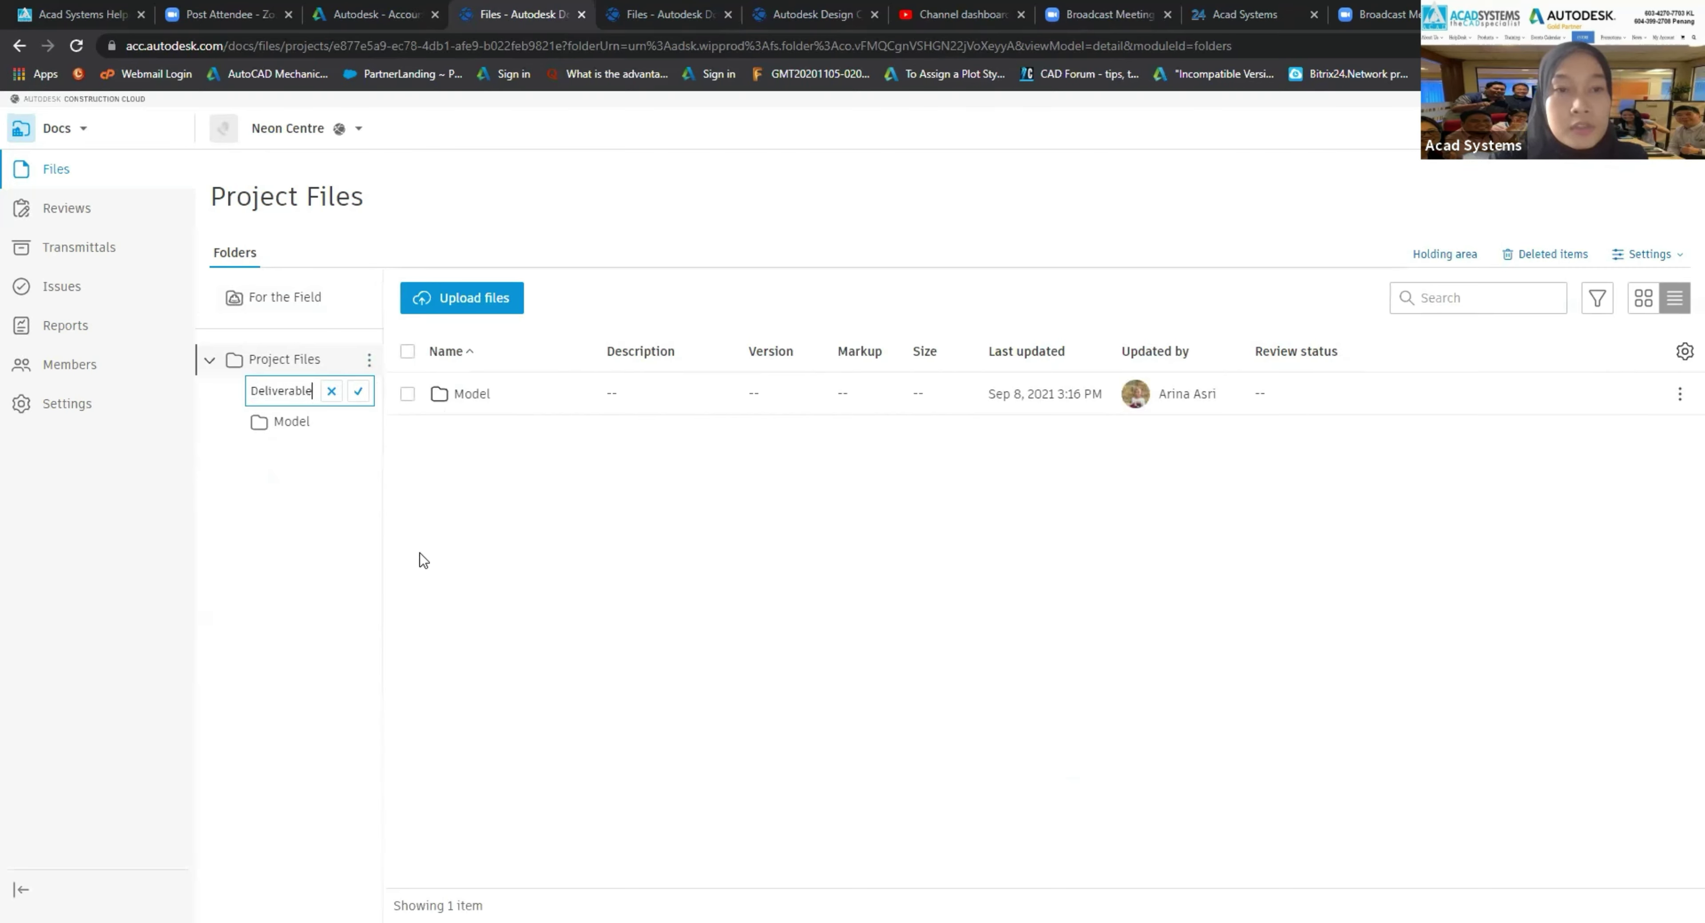
text(s)
key(Return)
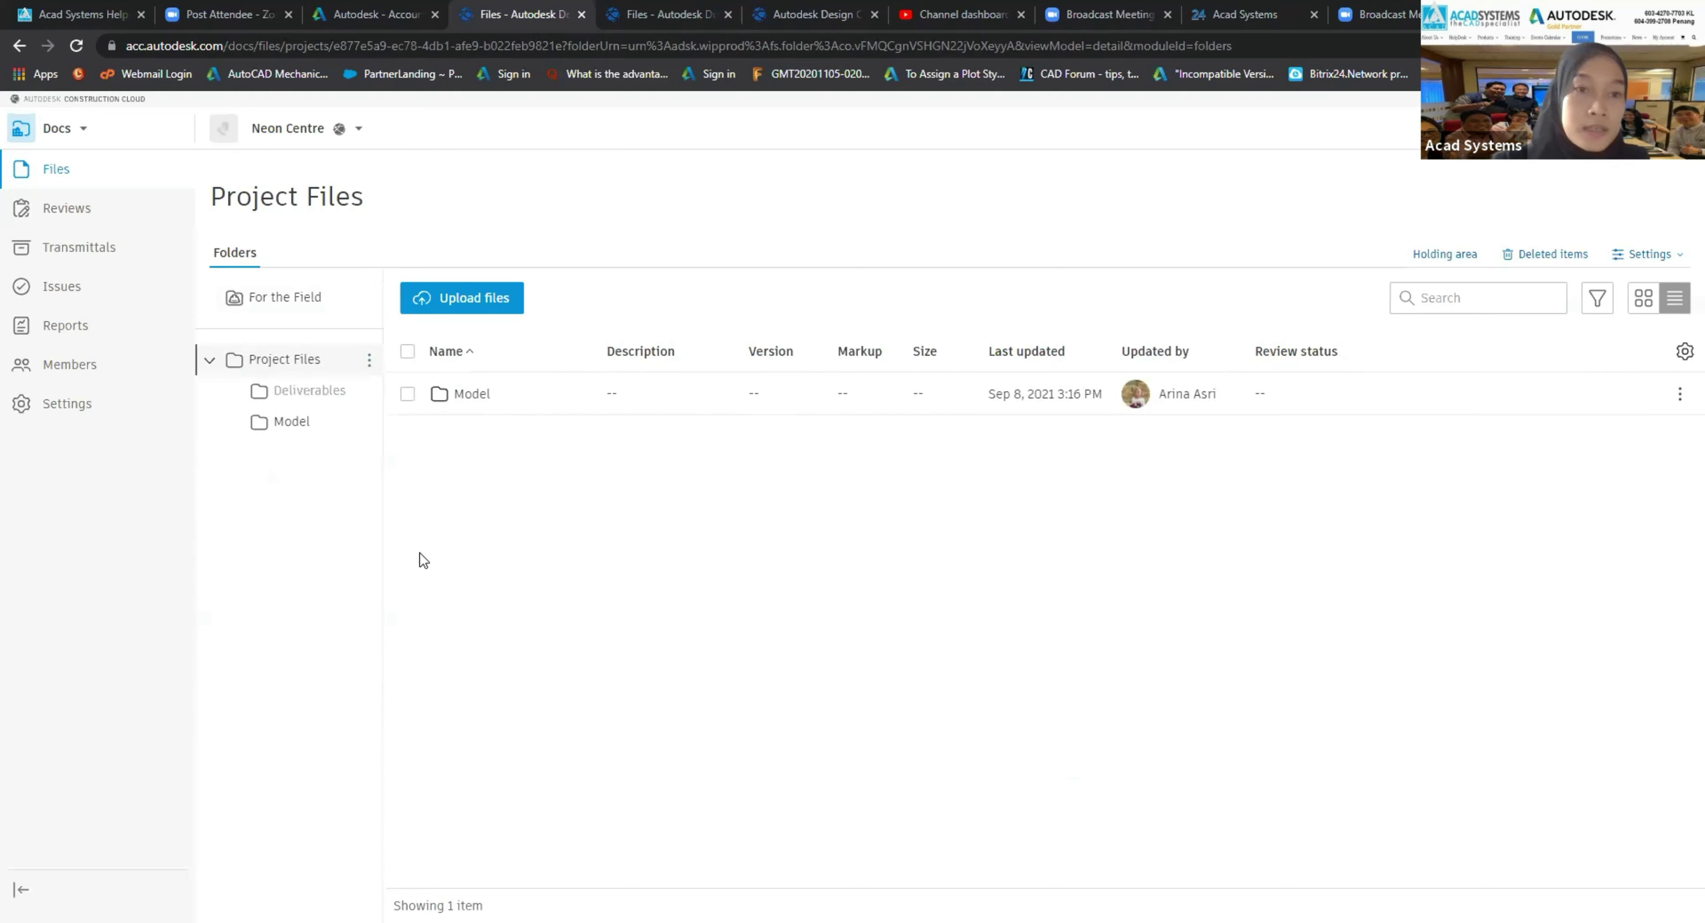
Step: Add another subfolder under Project Files, named "Addedum"
click(368, 363)
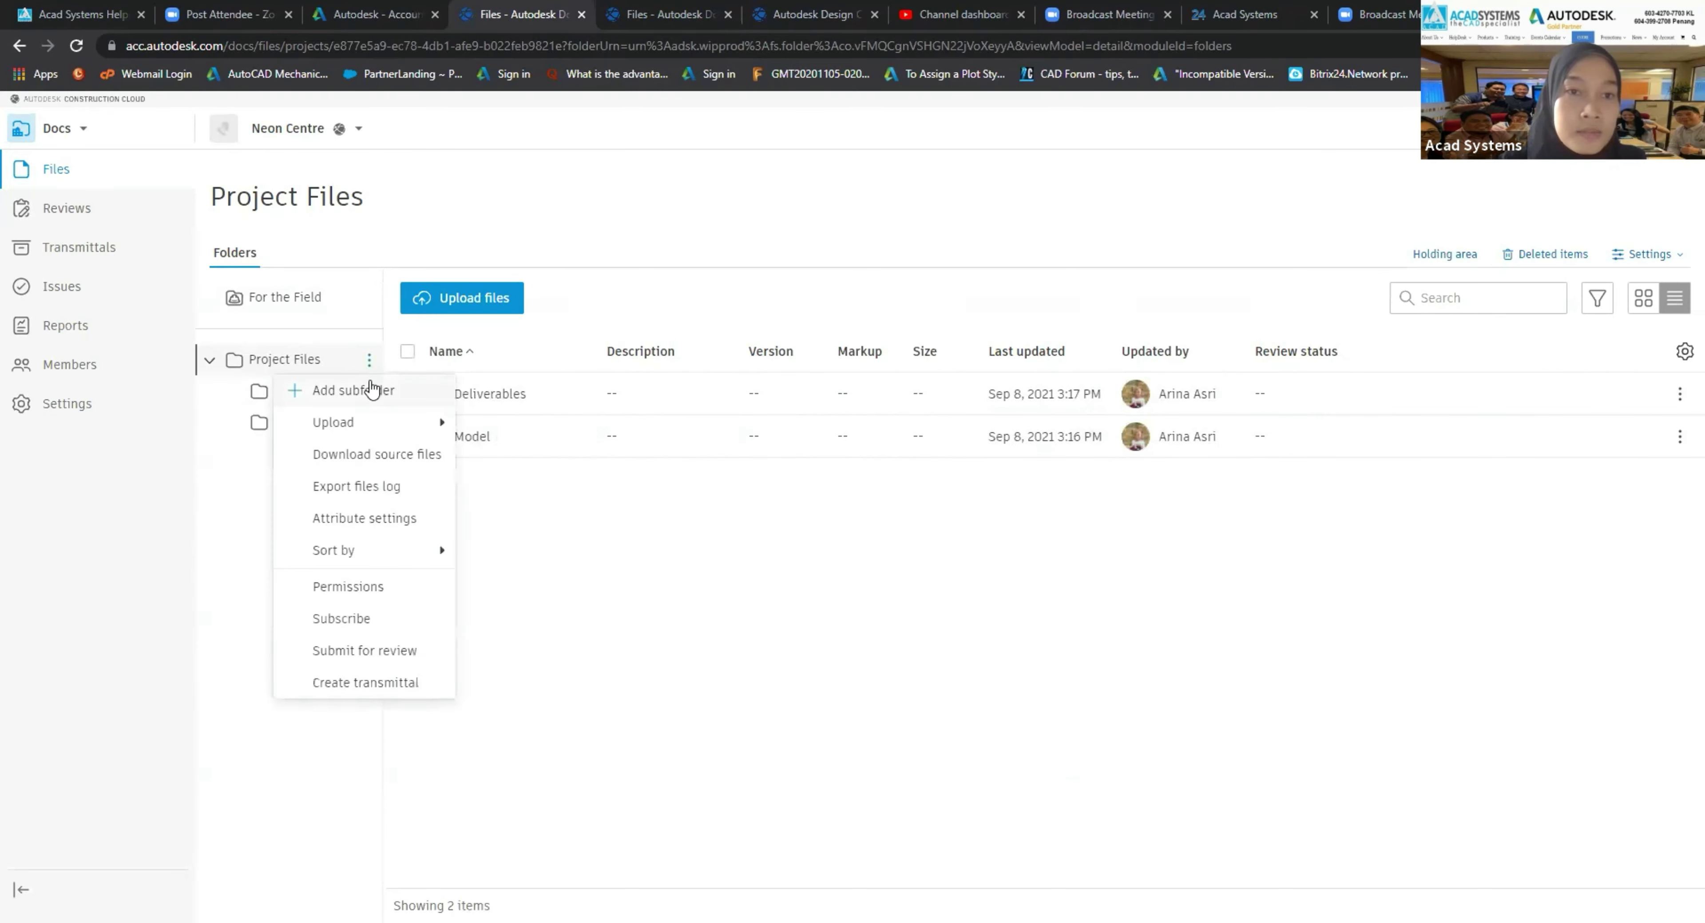
click(318, 390)
text(ddedum)
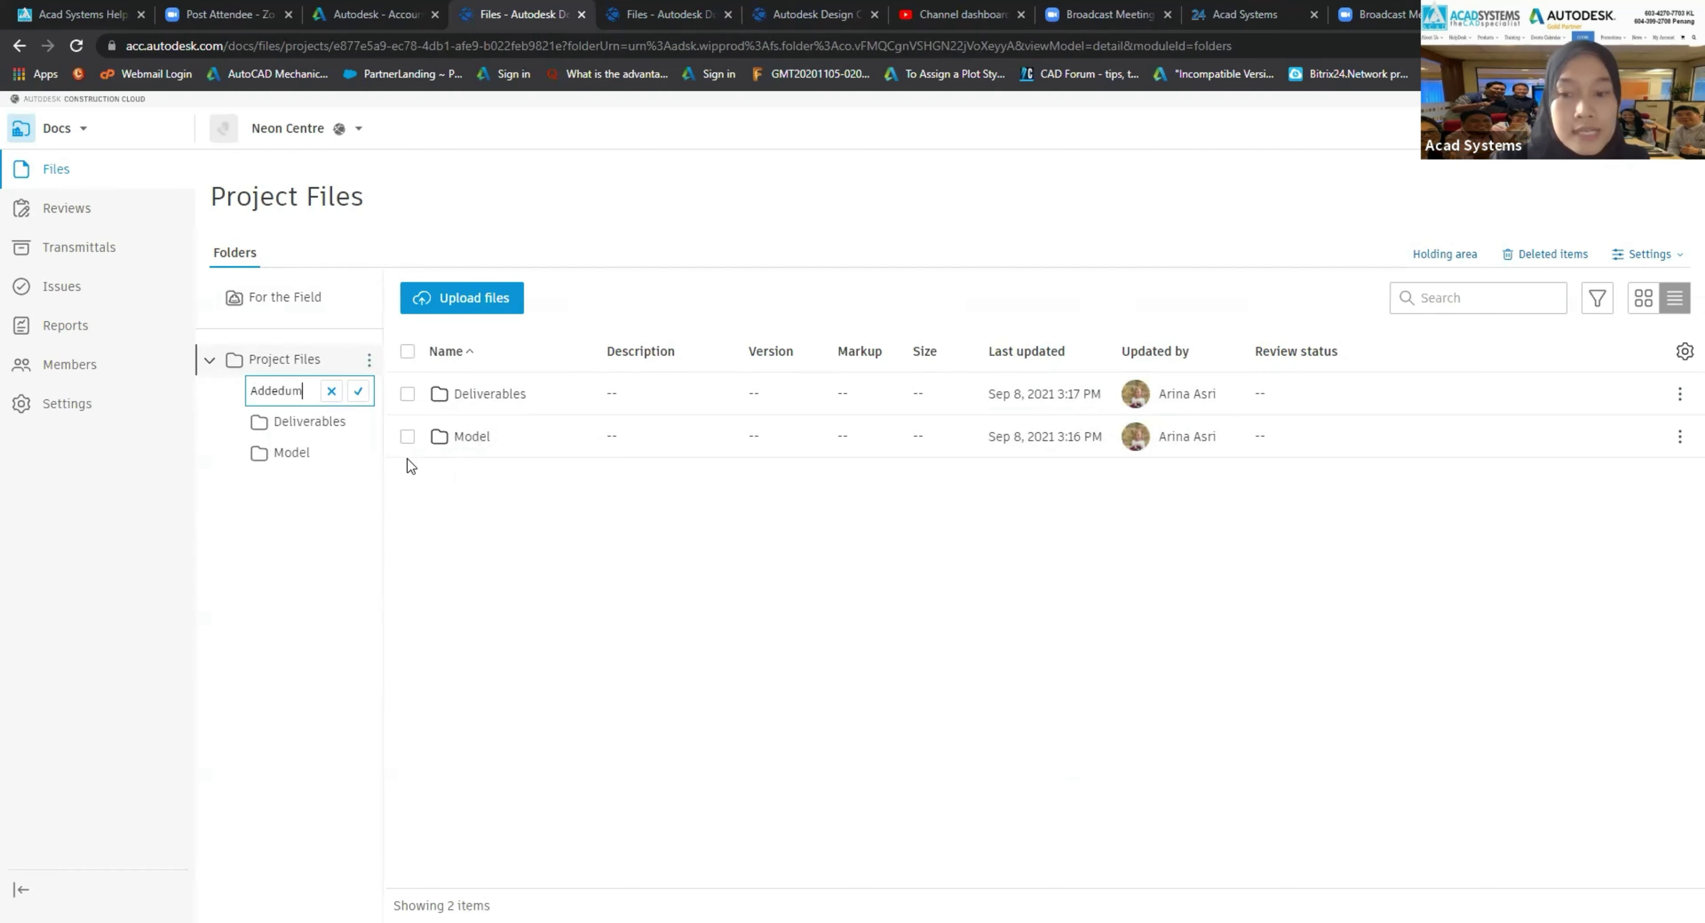
key(Return)
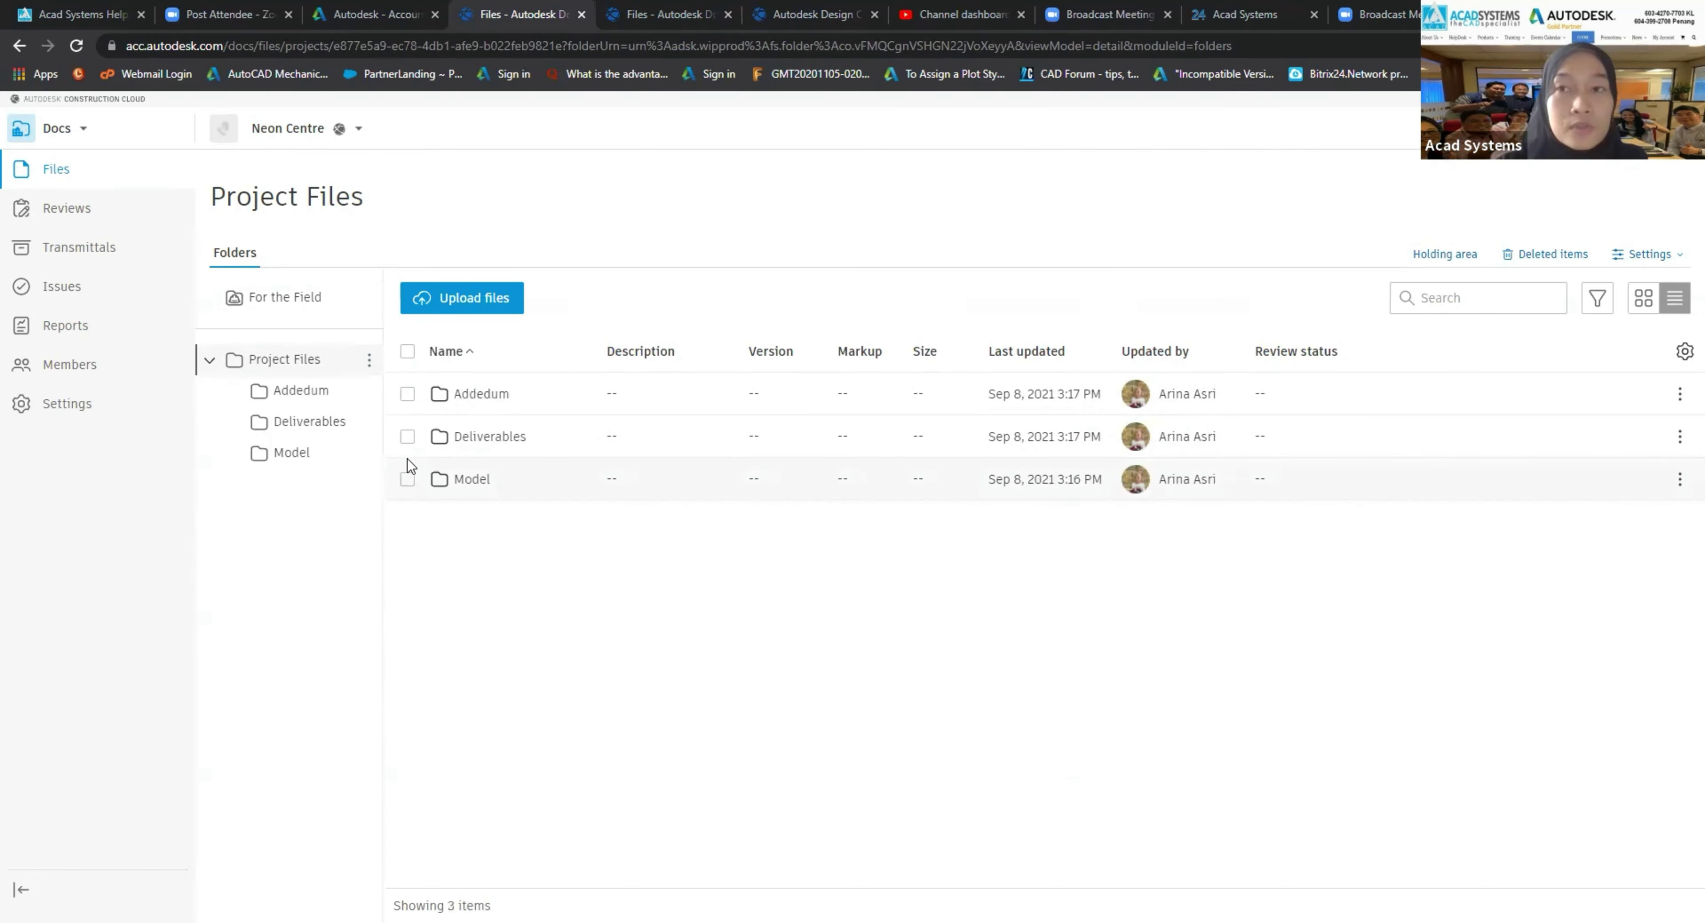
Step: Open the permissions of the Project Files folder and choose the Architect role as a new entry
click(369, 361)
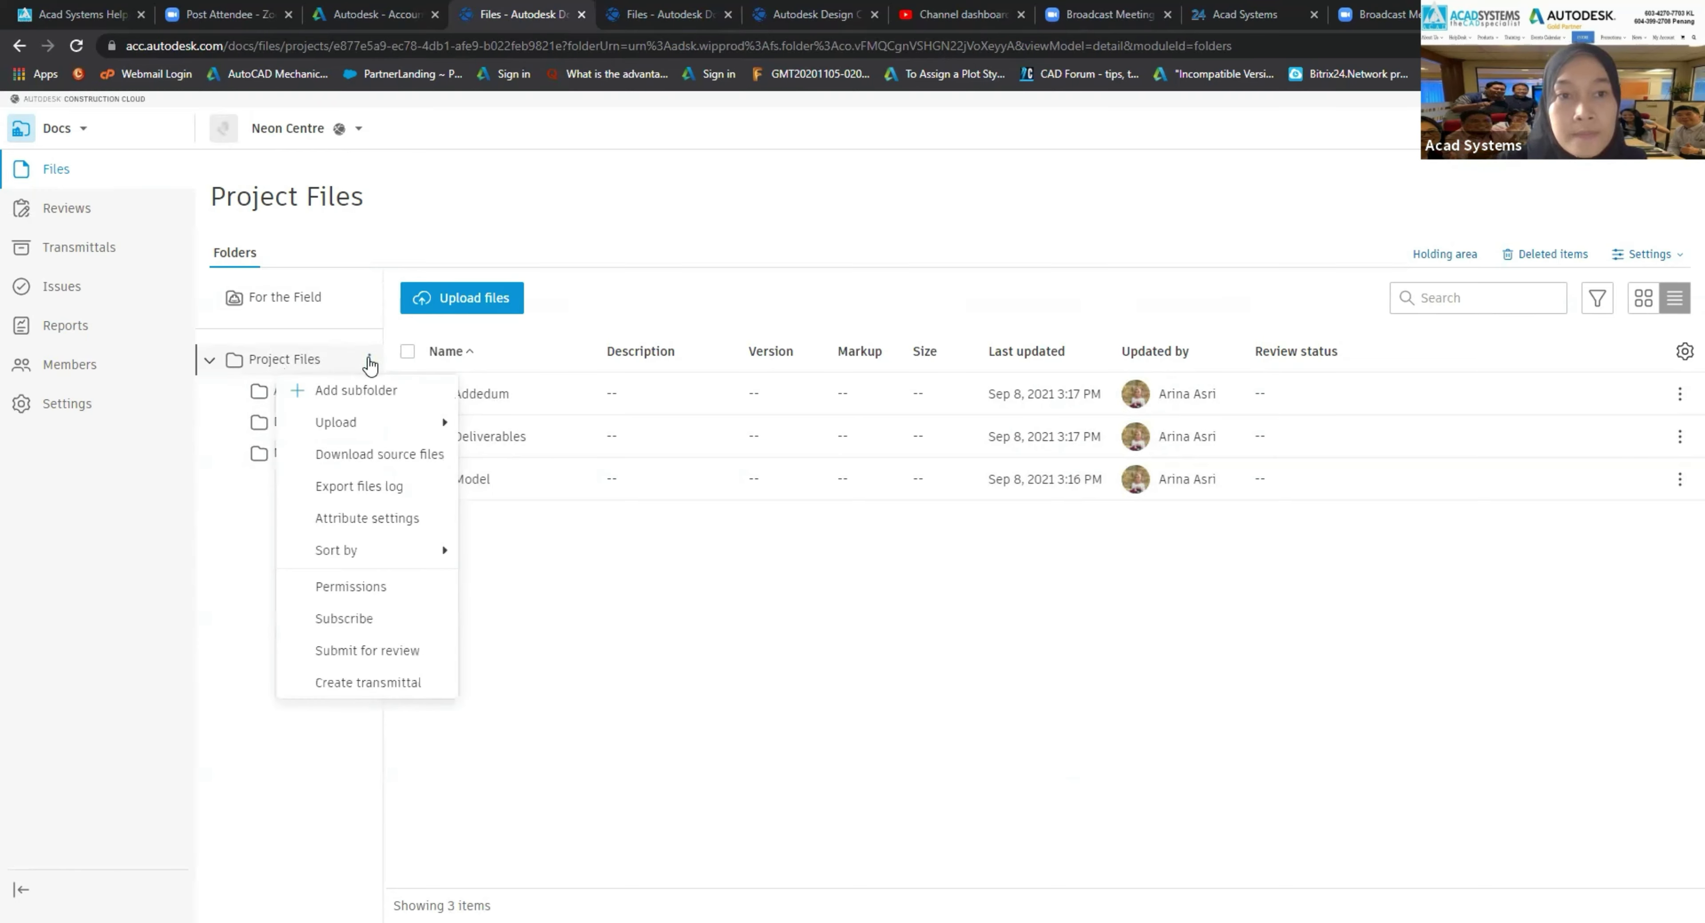
click(350, 590)
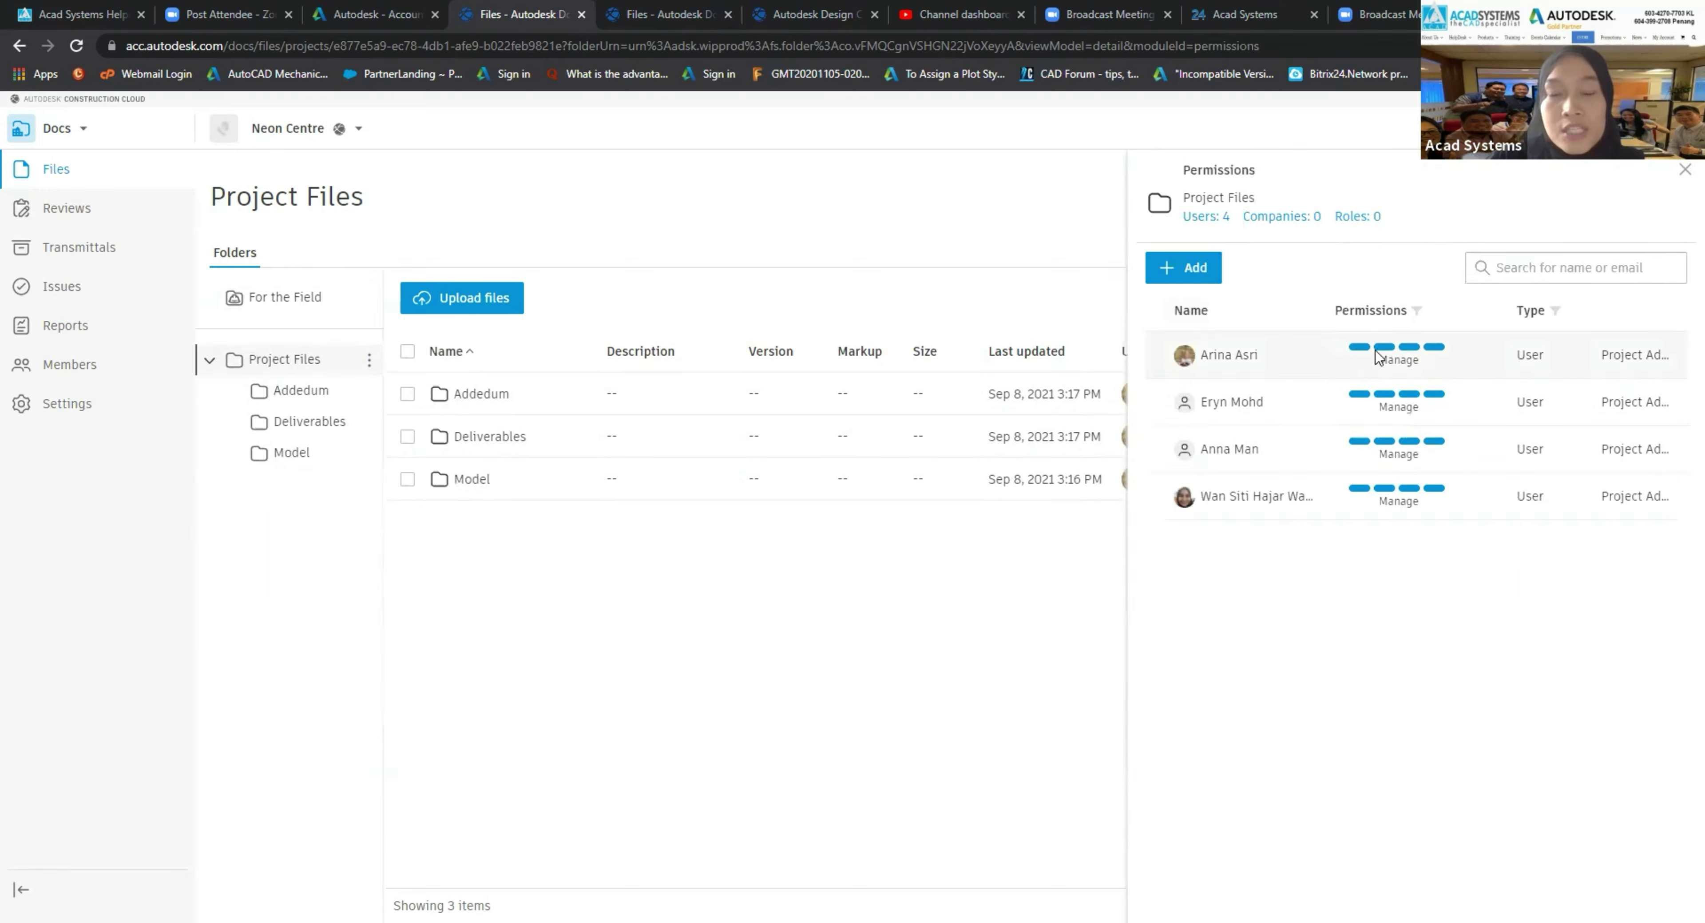
mouse_move(1375, 355)
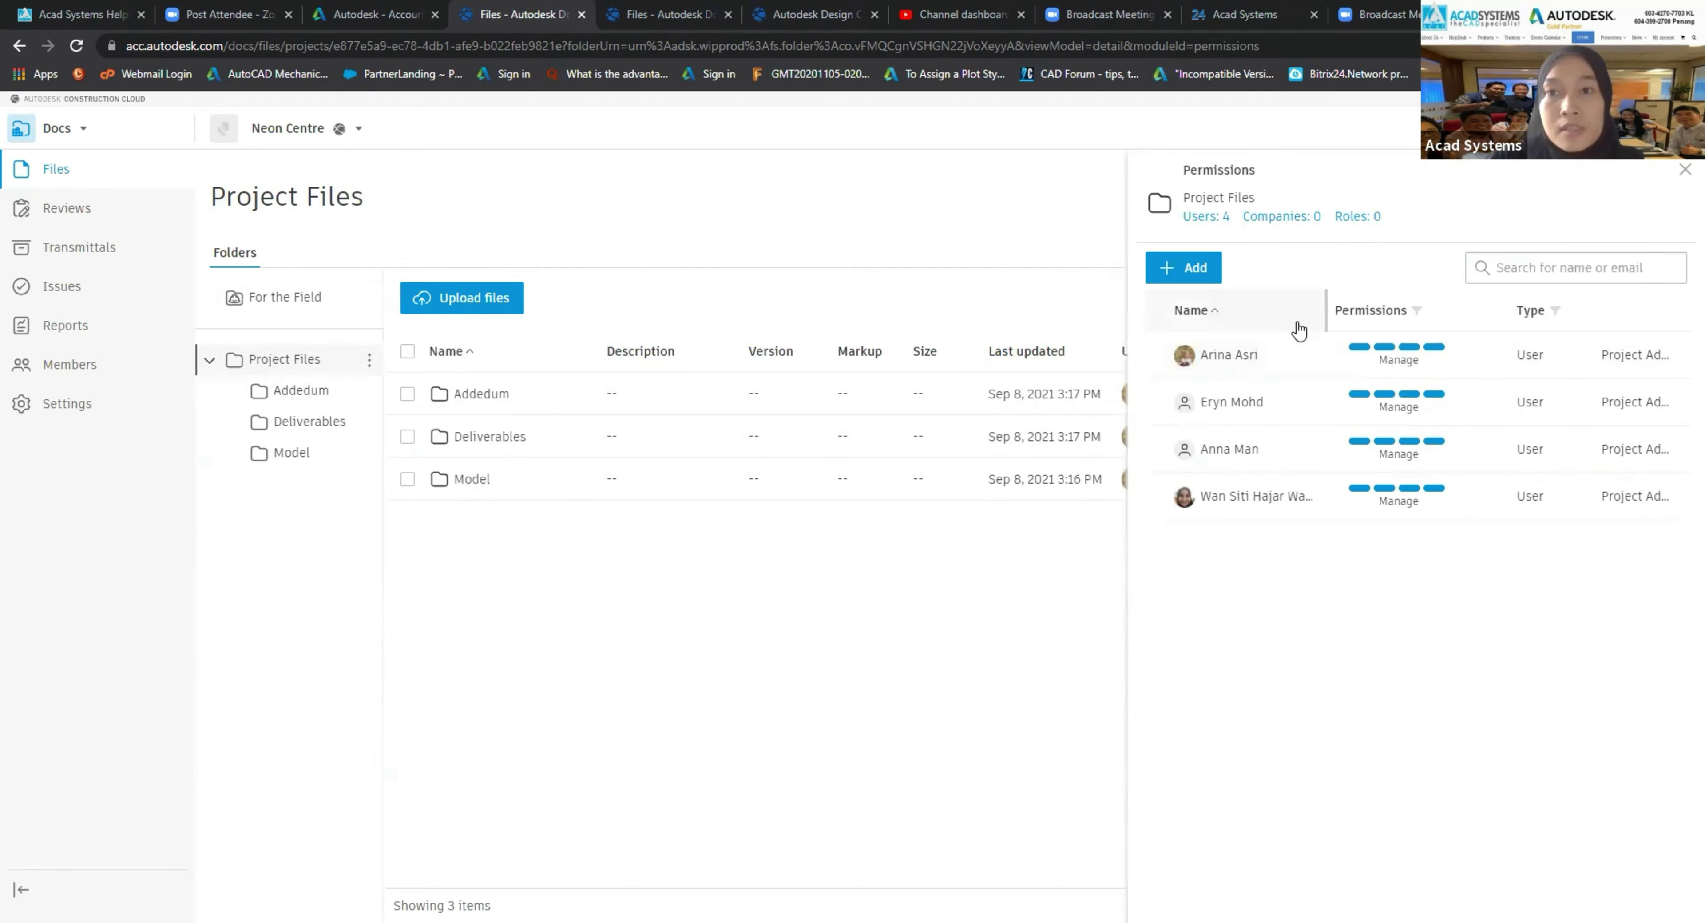
click(1207, 278)
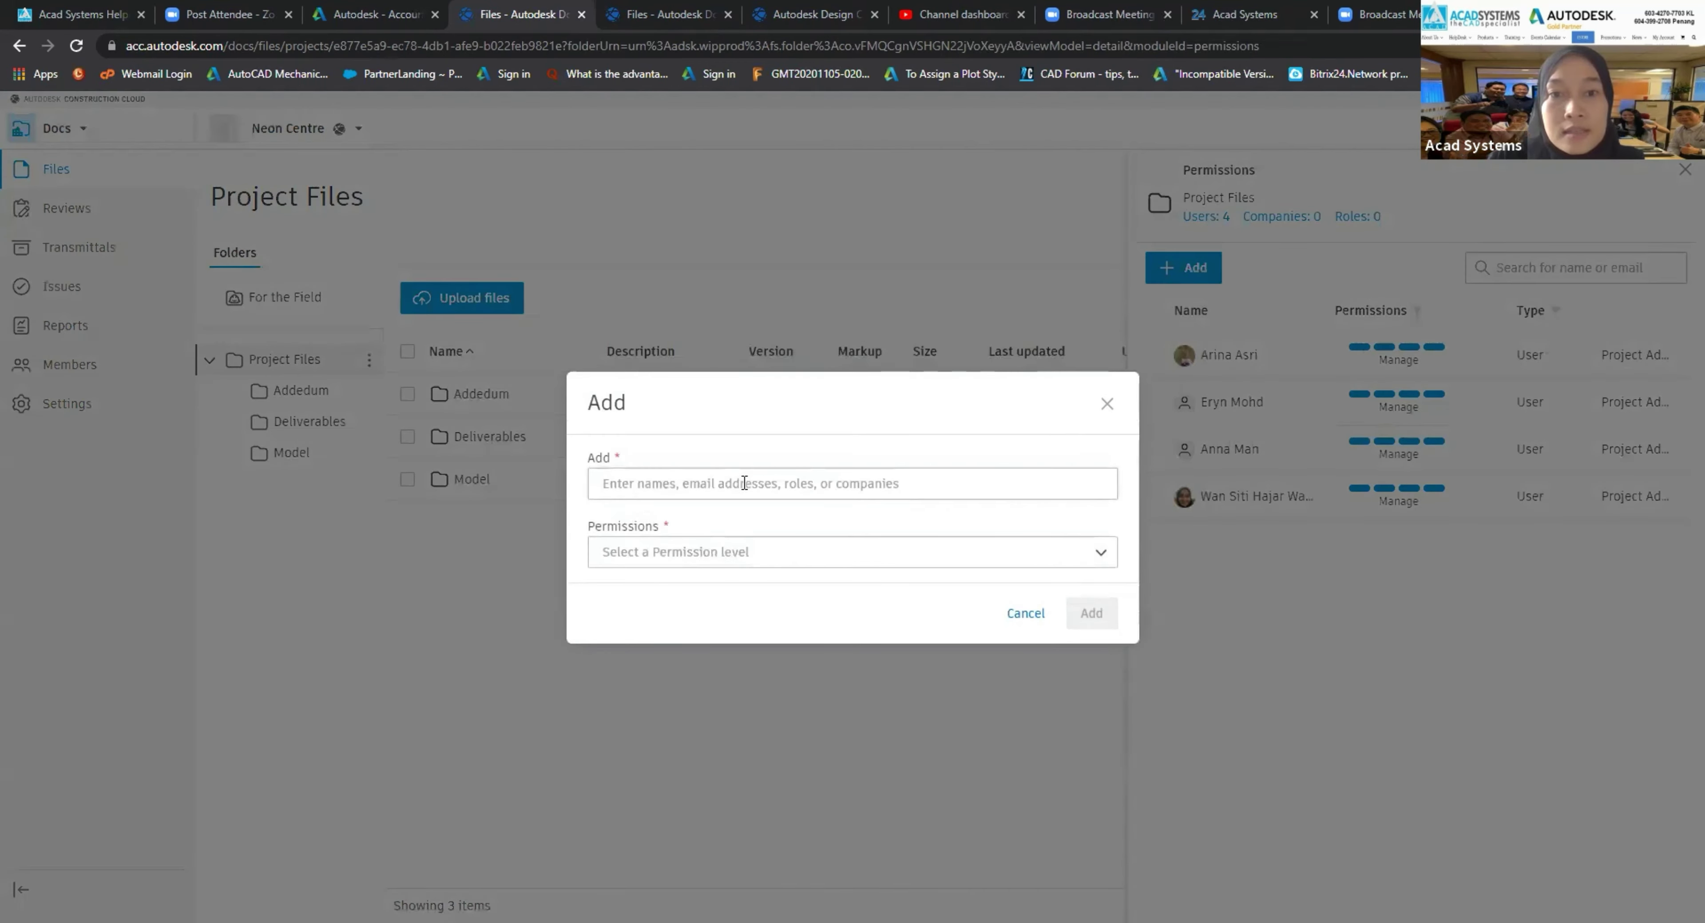
click(744, 482)
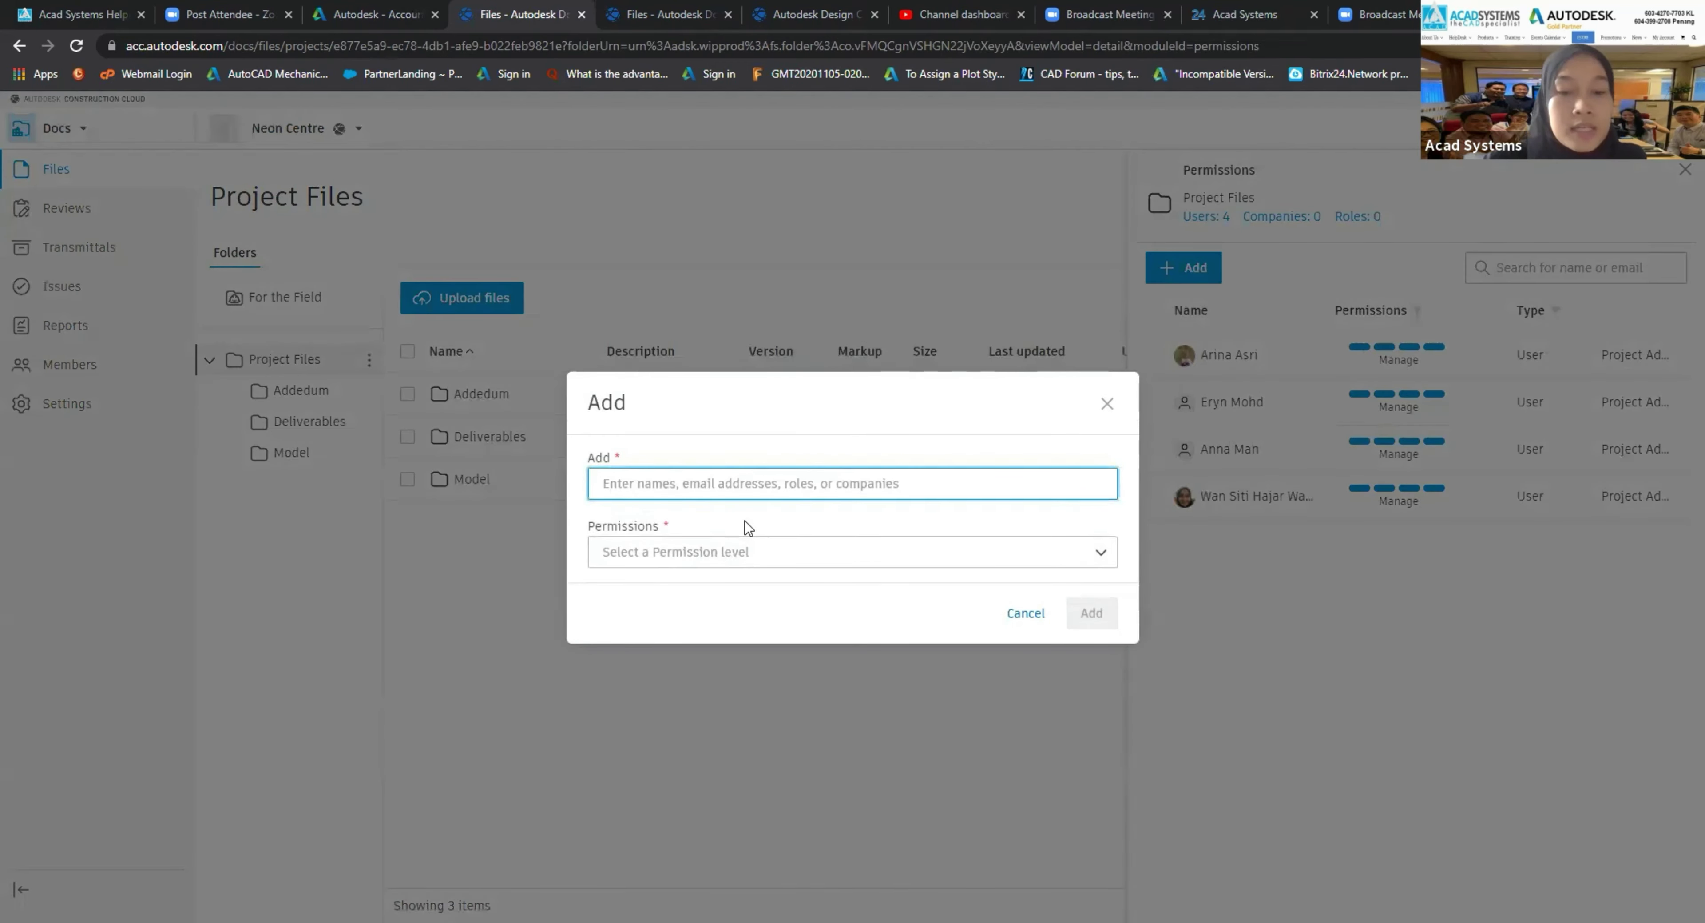
text(a)
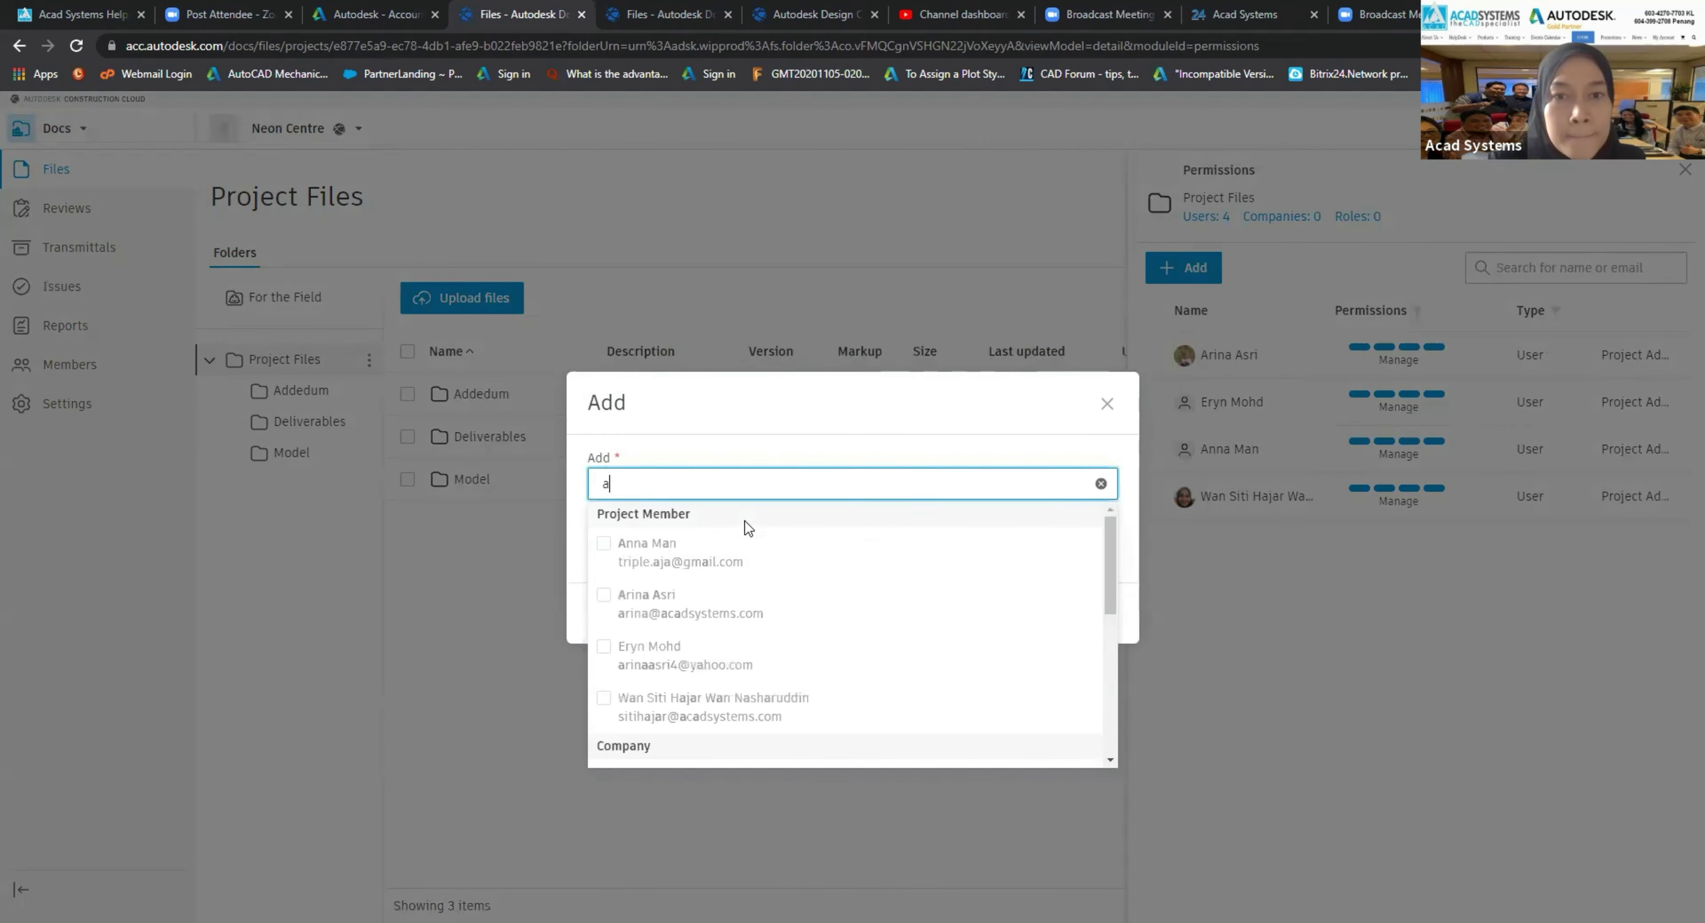
scroll(768, 708, down, 5)
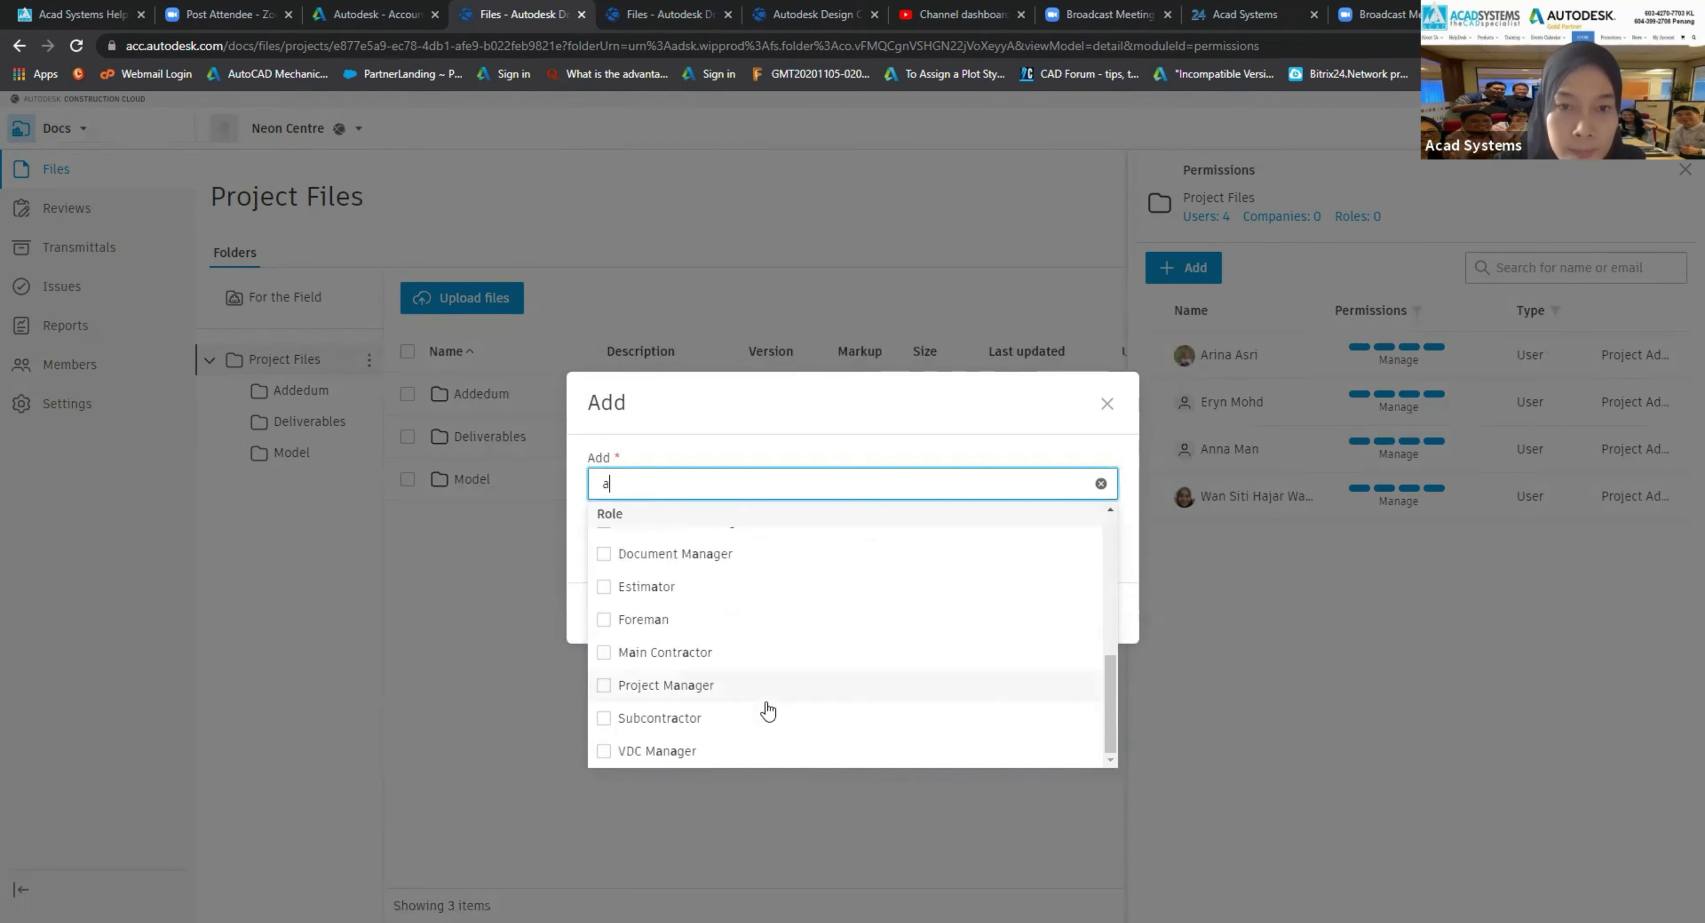
scroll(768, 709, up, 5)
click(691, 634)
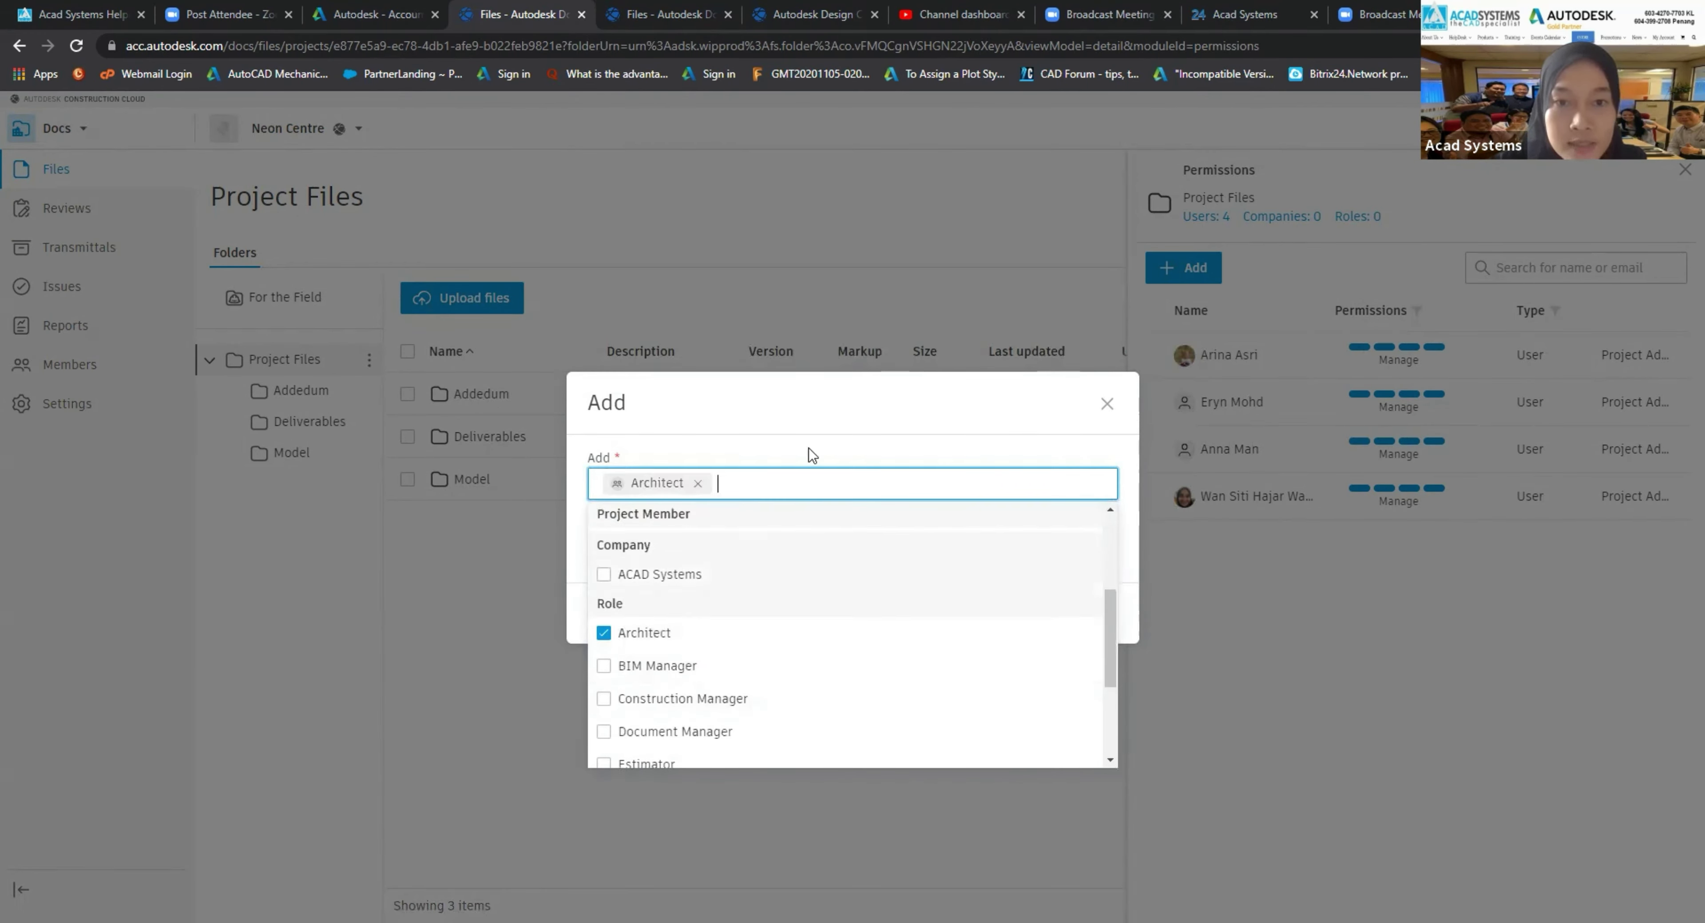
click(815, 414)
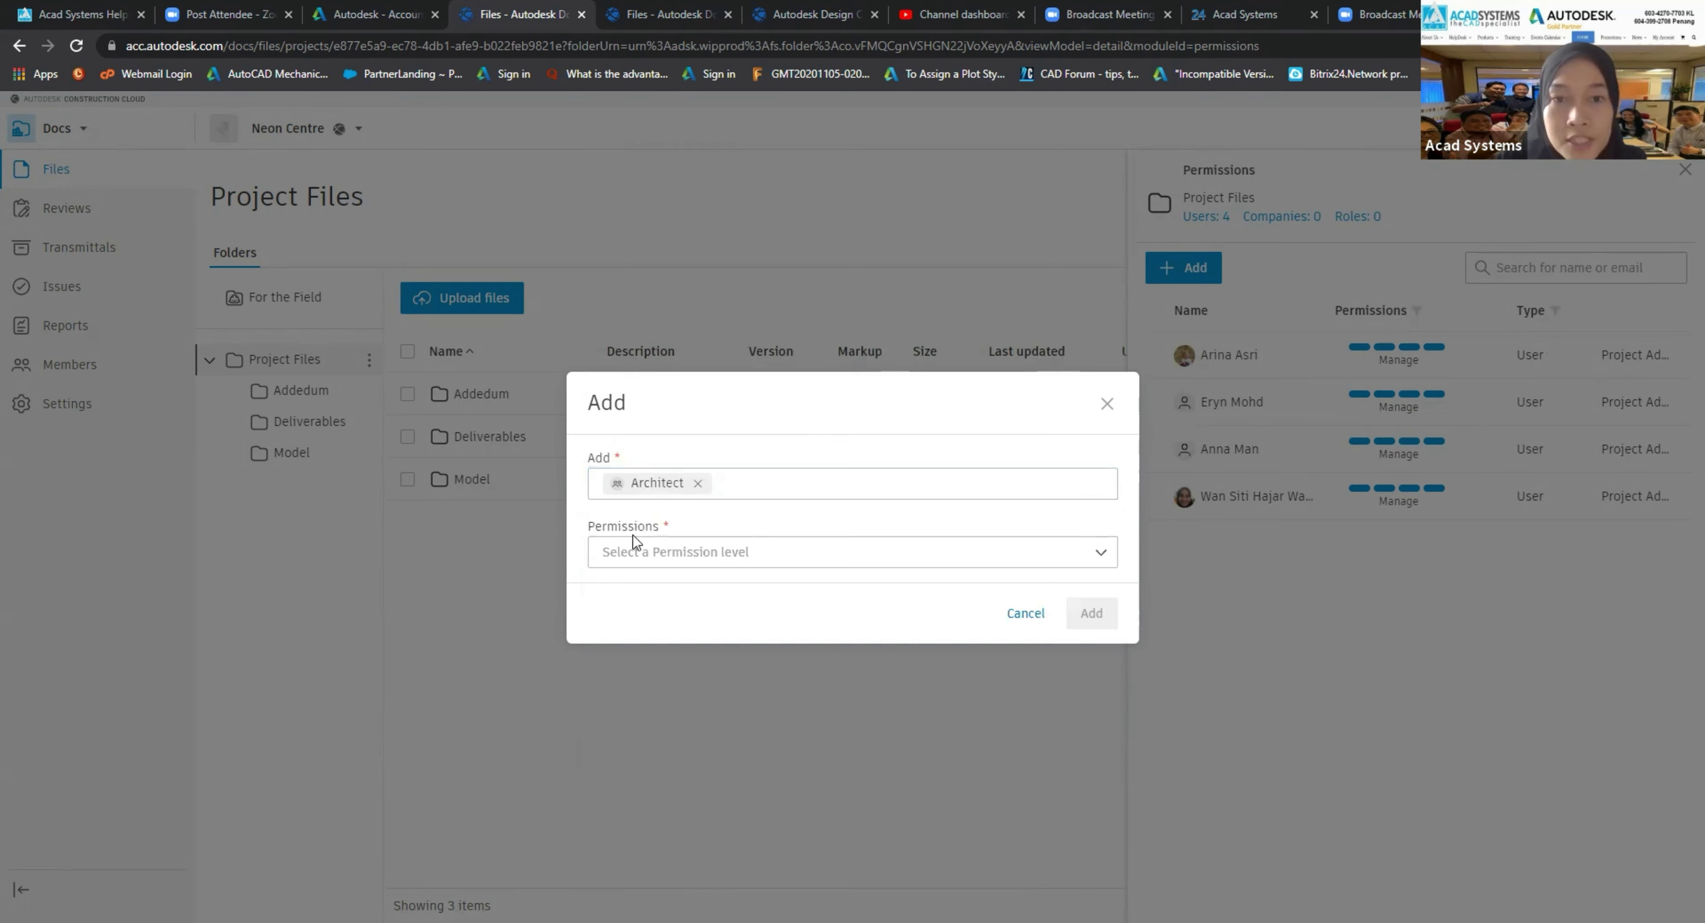
Step: Try the Create level with markup publishing and the Manage level as the Architect role's permission
click(763, 559)
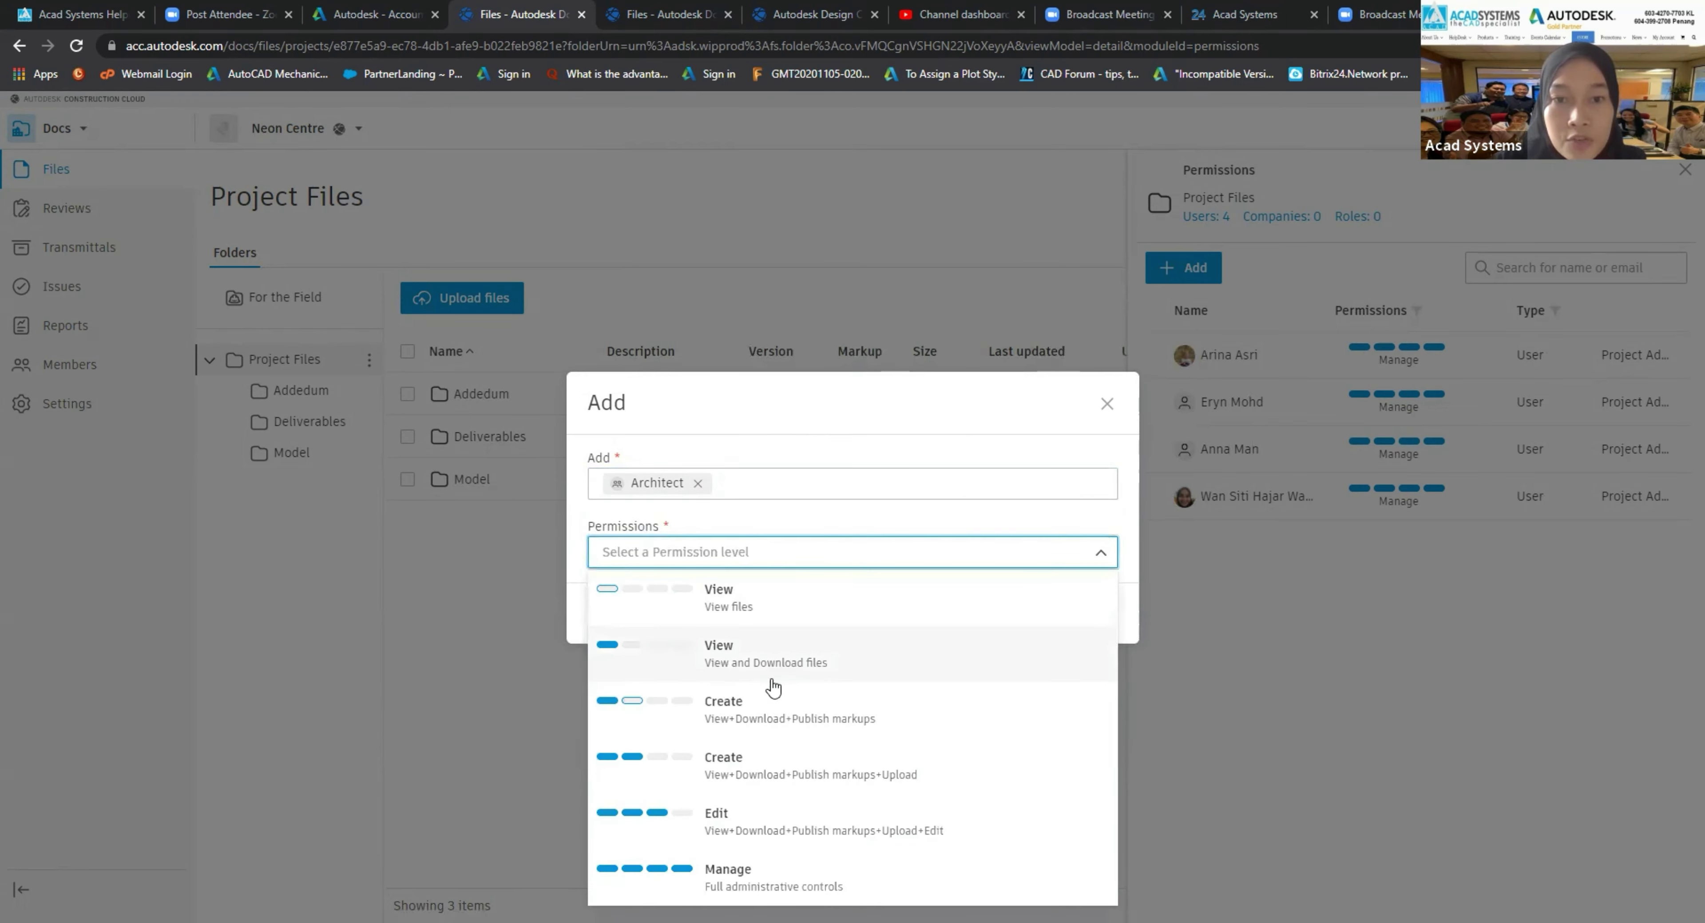
click(774, 715)
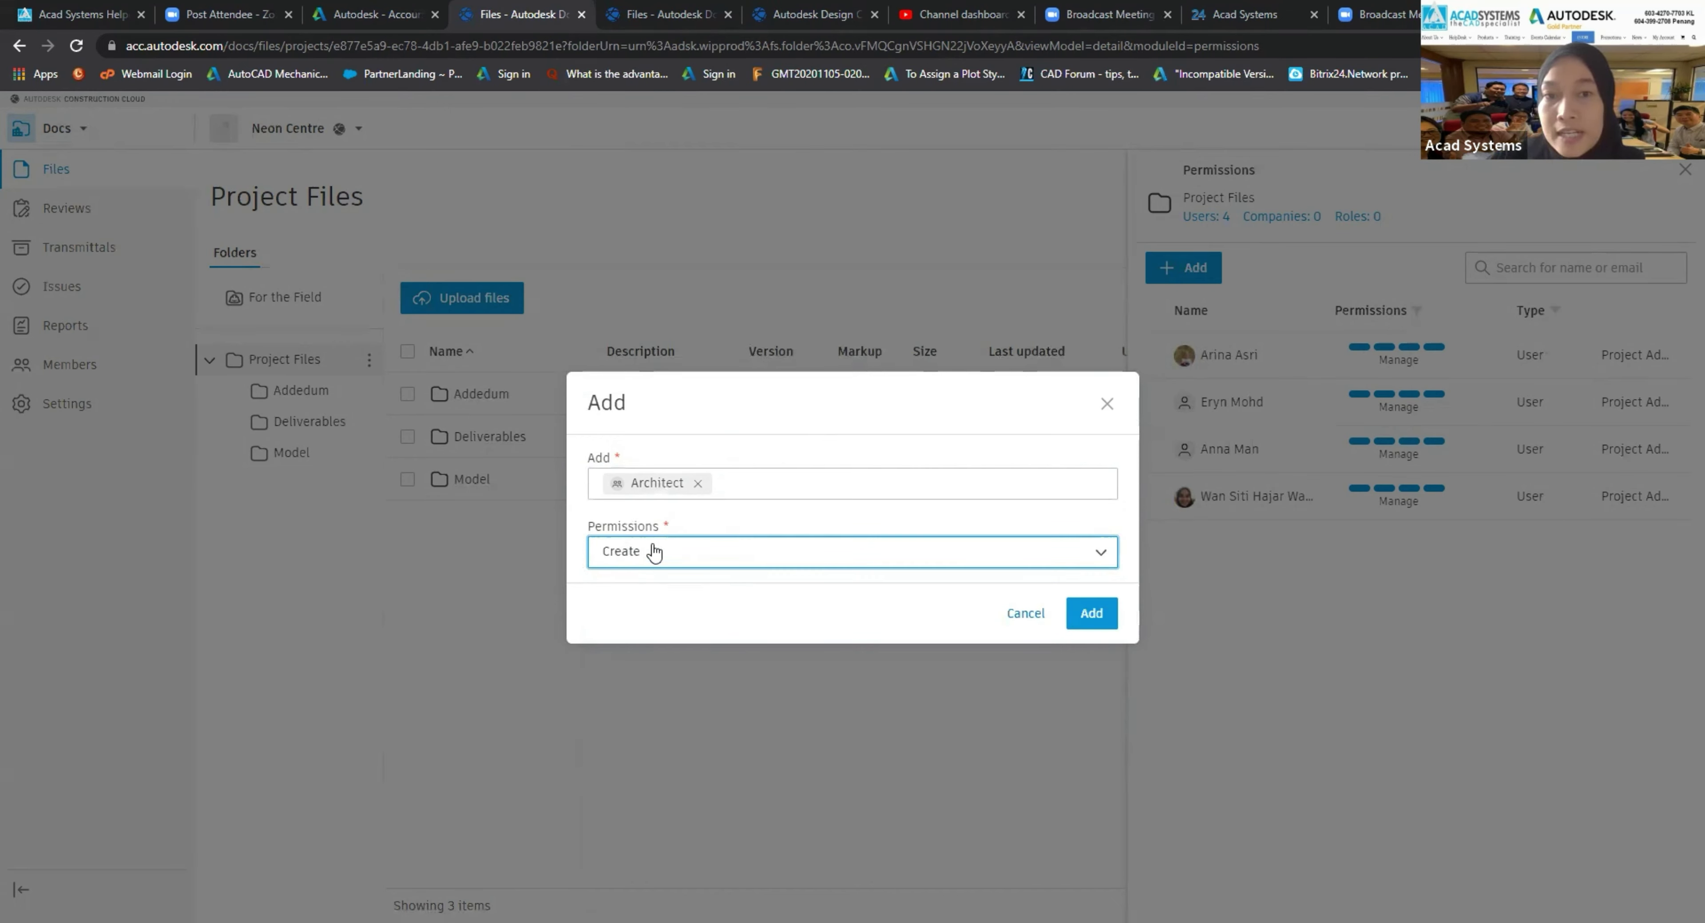
click(735, 557)
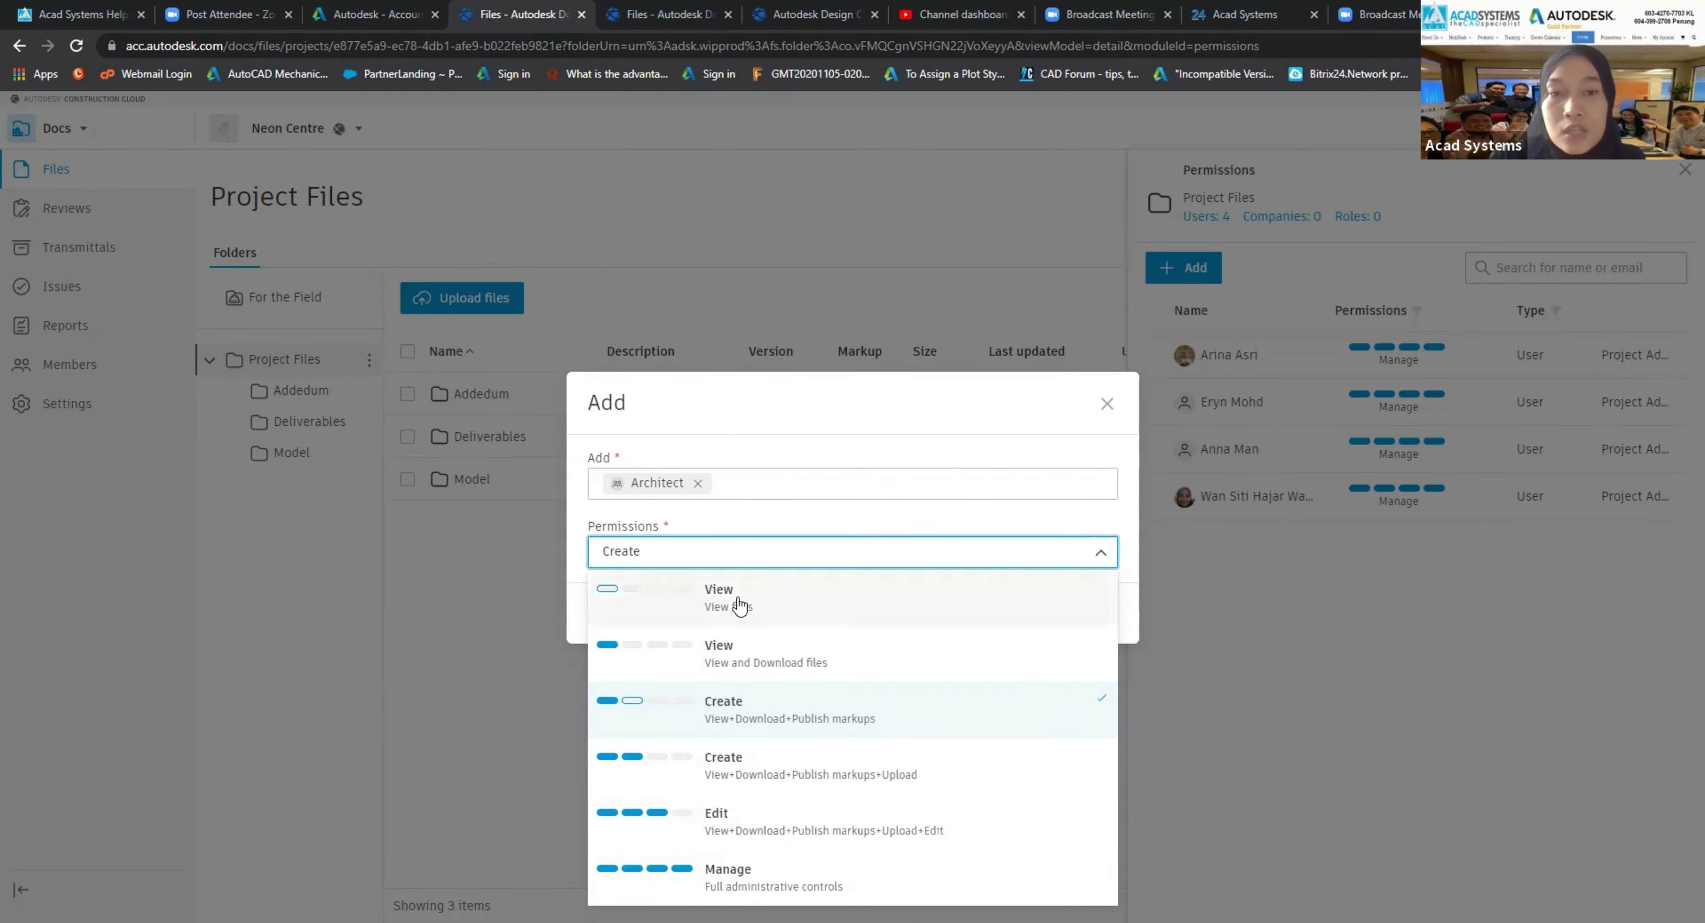
click(793, 880)
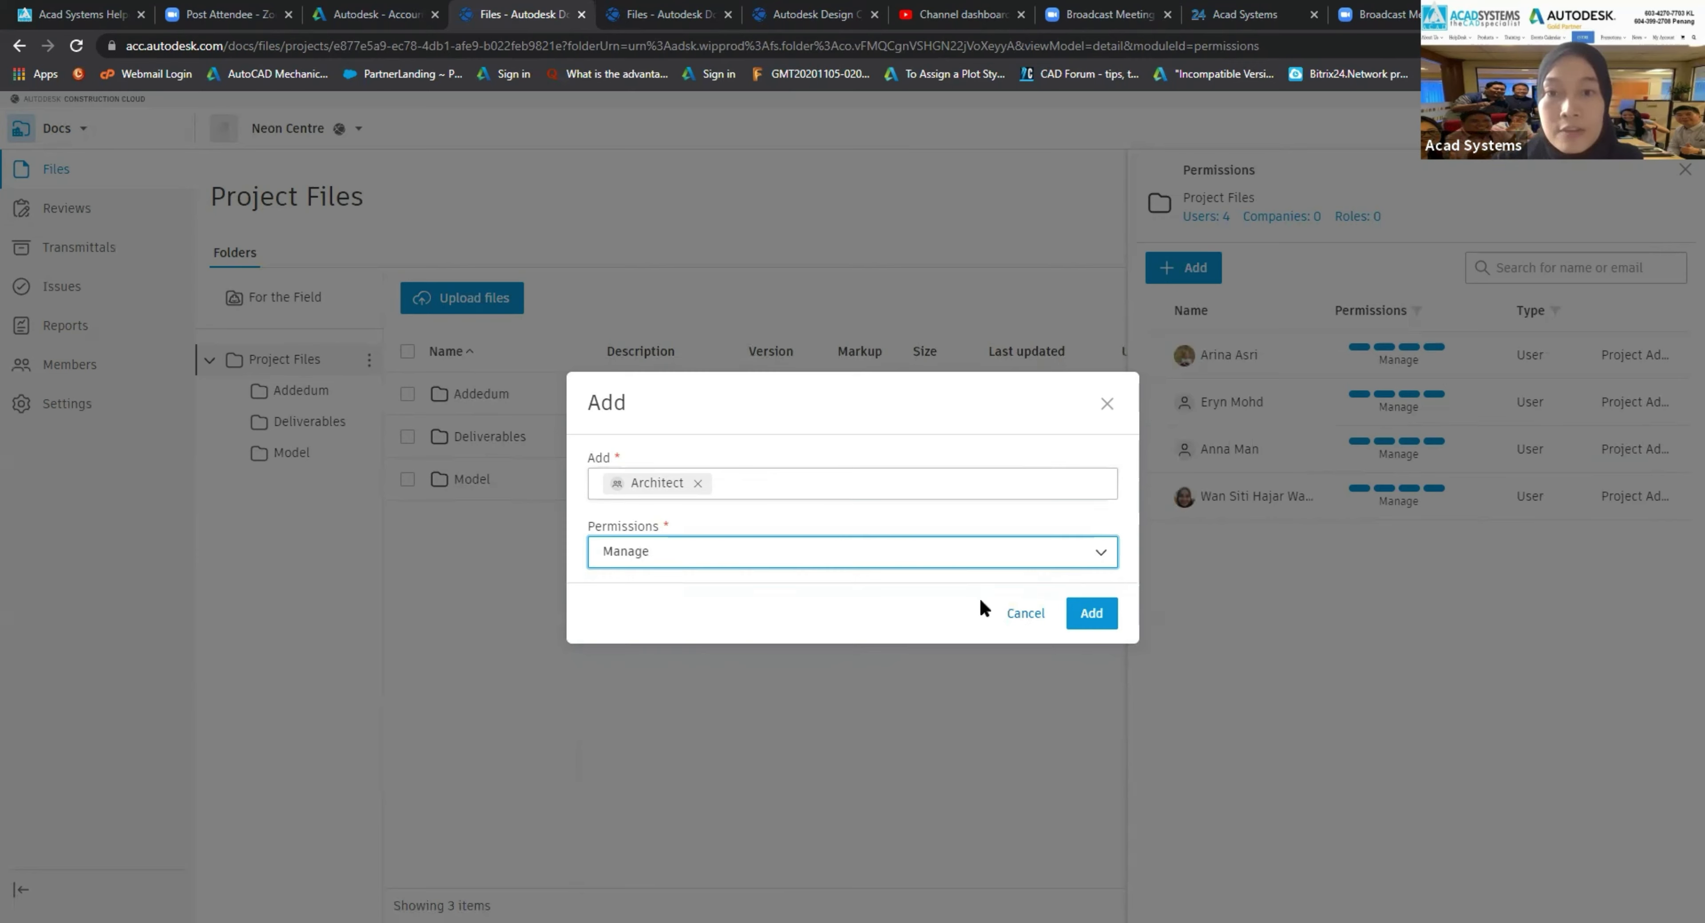
Step: Set the Architect role's permission level to Edit and add the role to the Project Files permissions
click(740, 560)
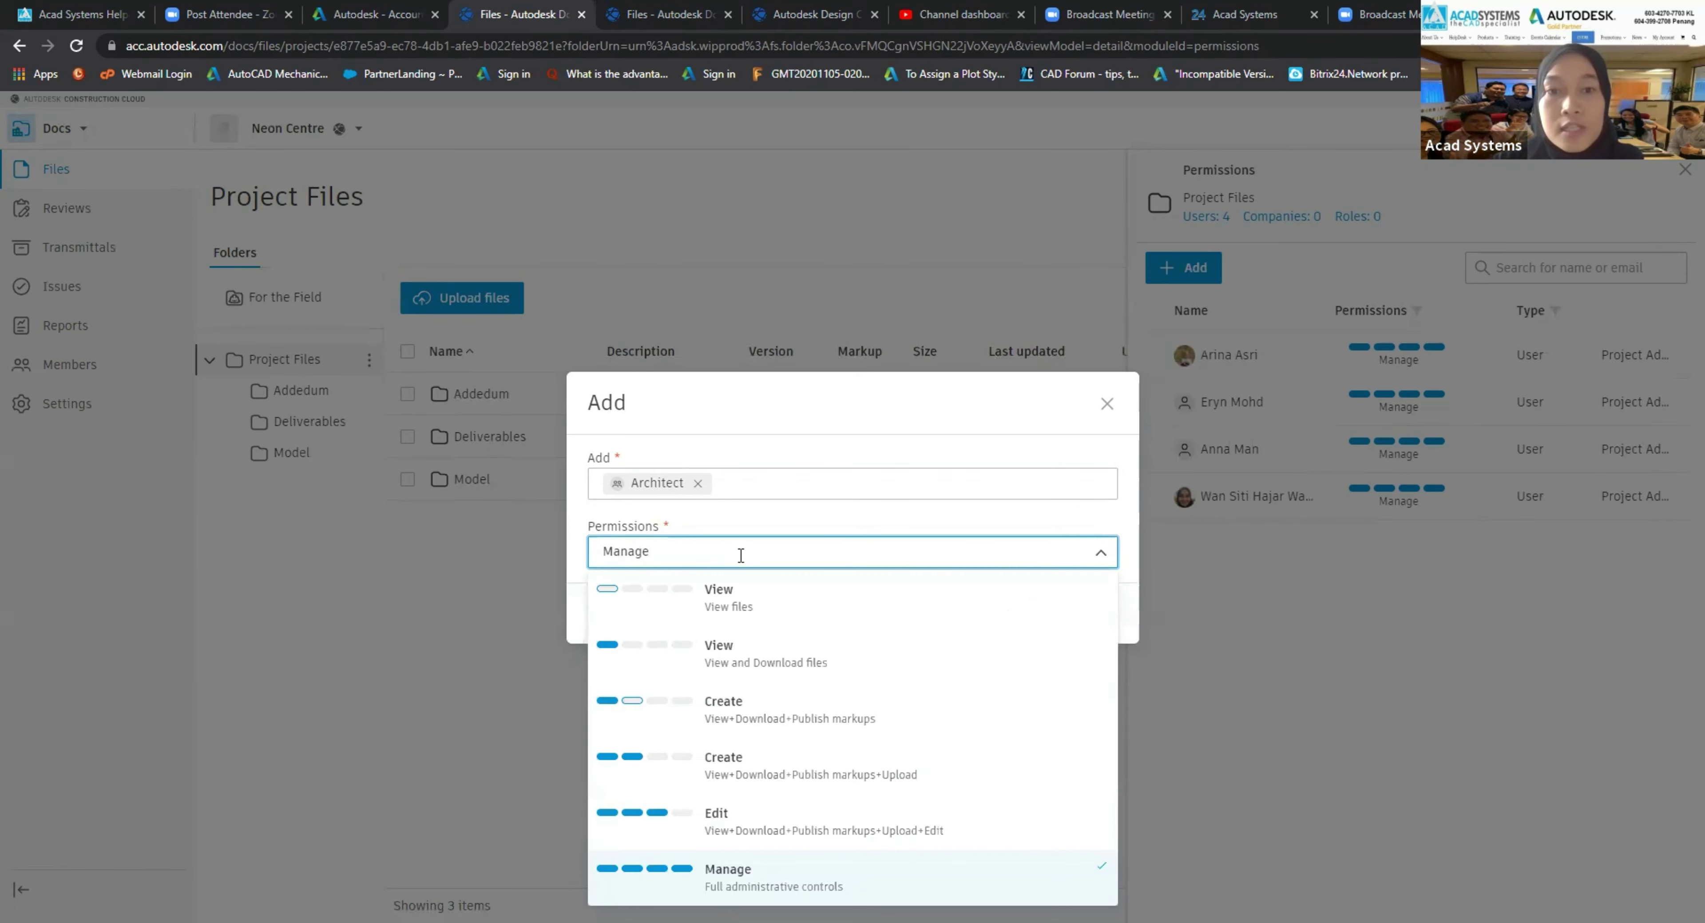
click(758, 826)
click(1093, 615)
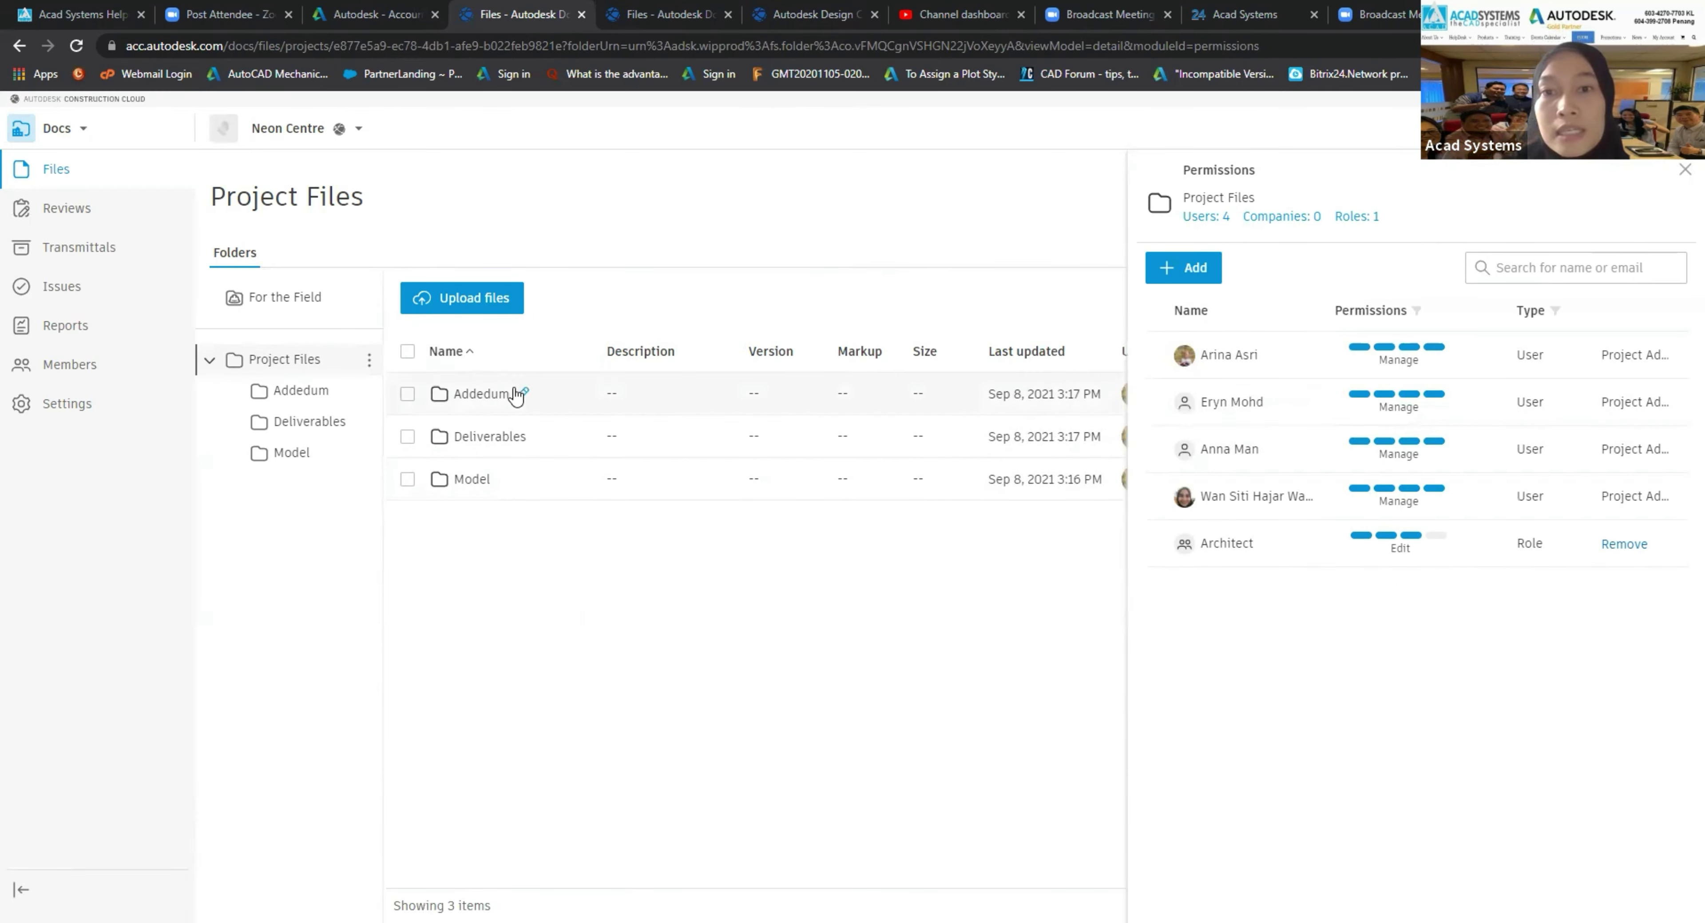
Step: Upload the Fish Pond Road DWG file from the computer into the Model folder
click(461, 480)
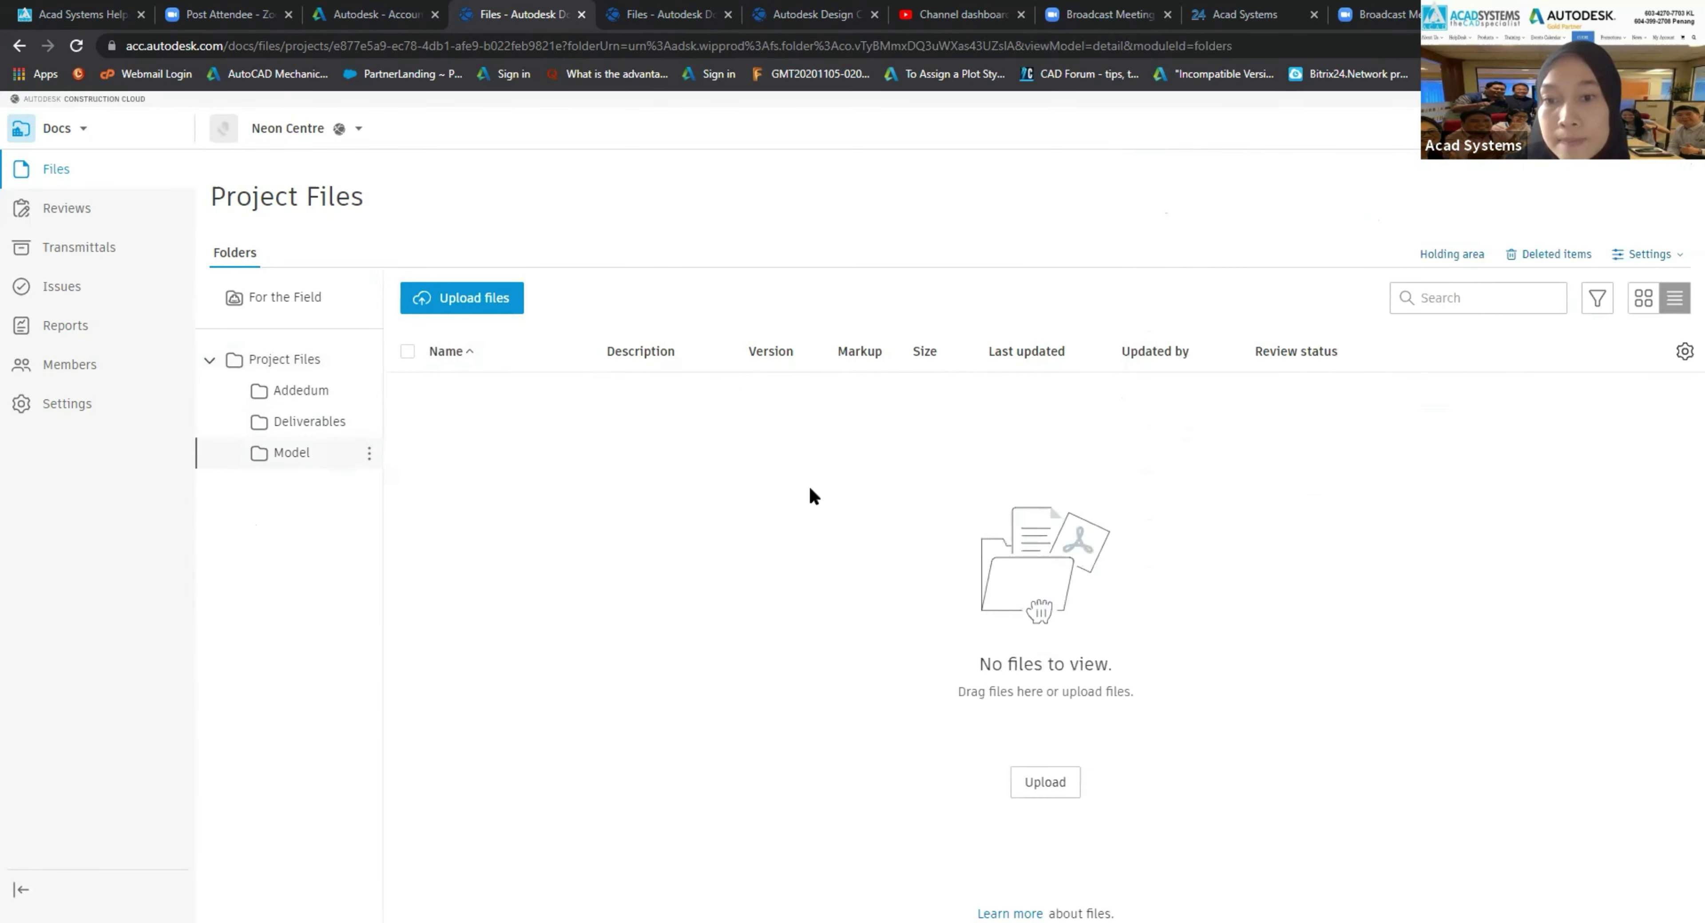
click(466, 308)
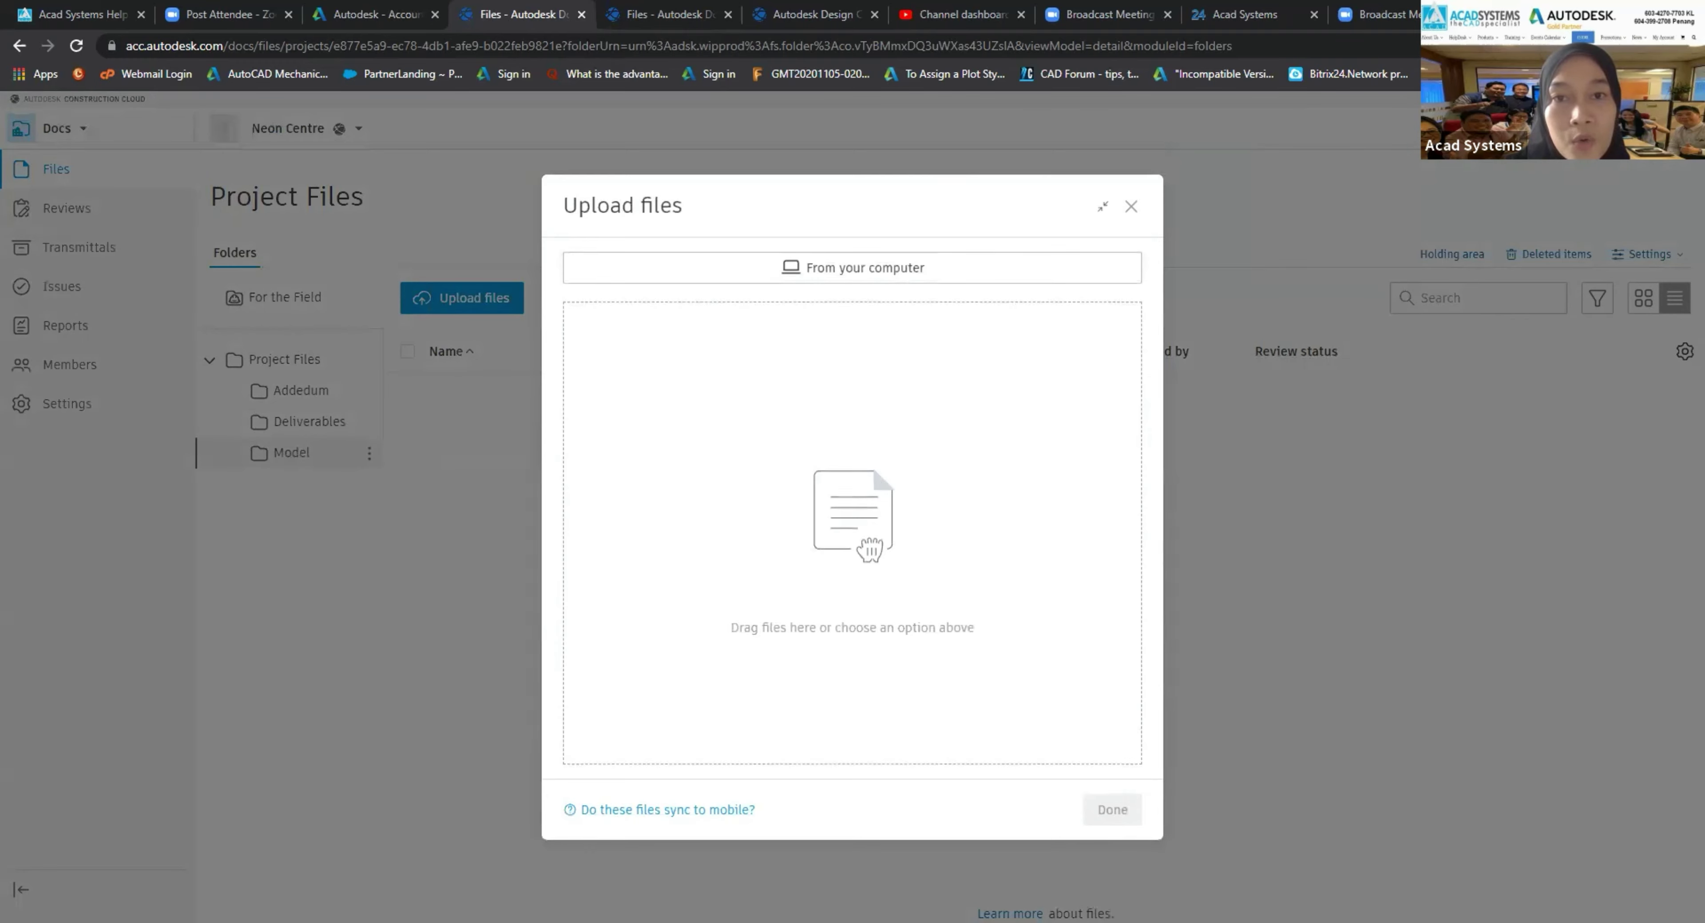
click(844, 269)
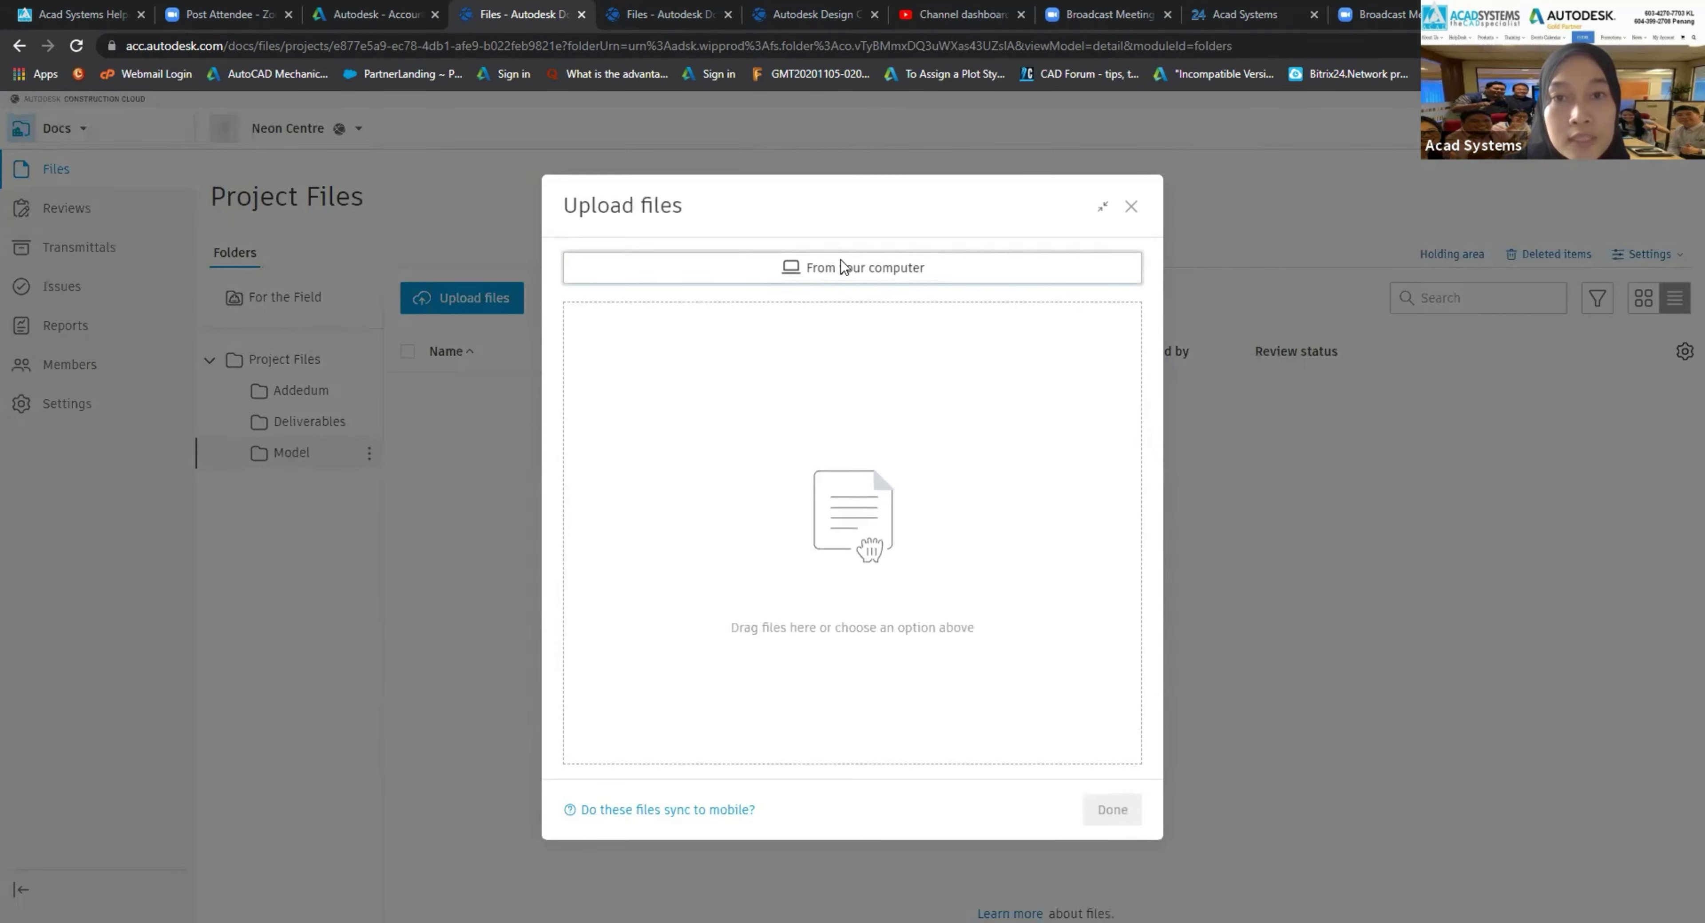
scroll(233, 505, down, 5)
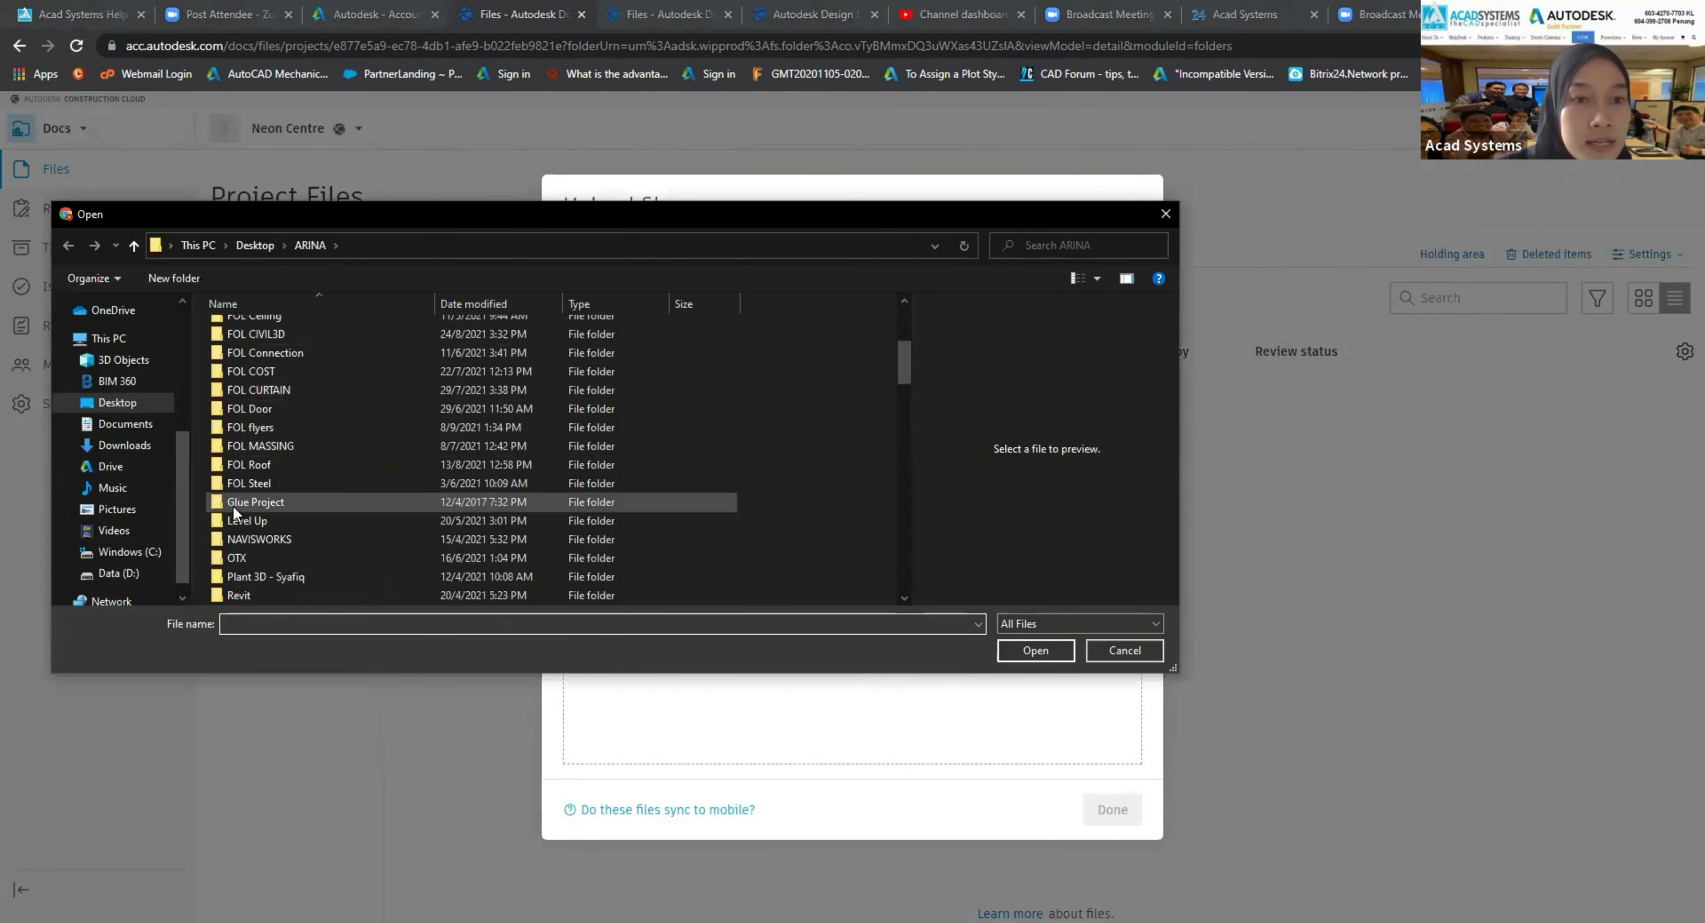
scroll(233, 505, down, 3)
scroll(233, 505, up, 10)
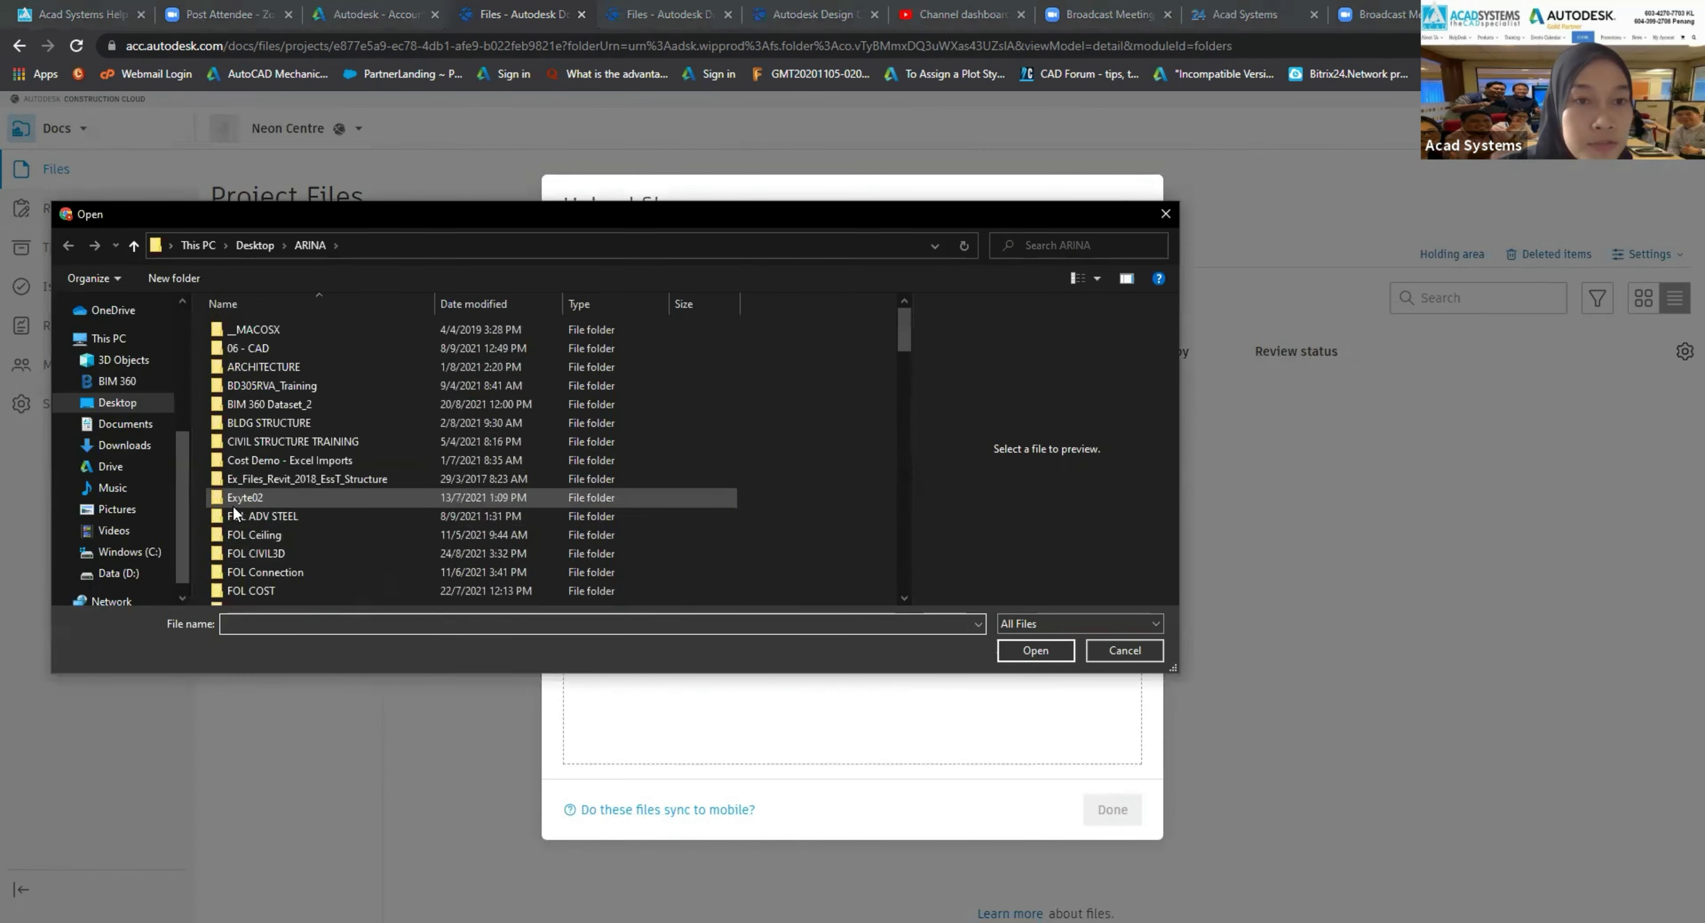
scroll(278, 437, down, 20)
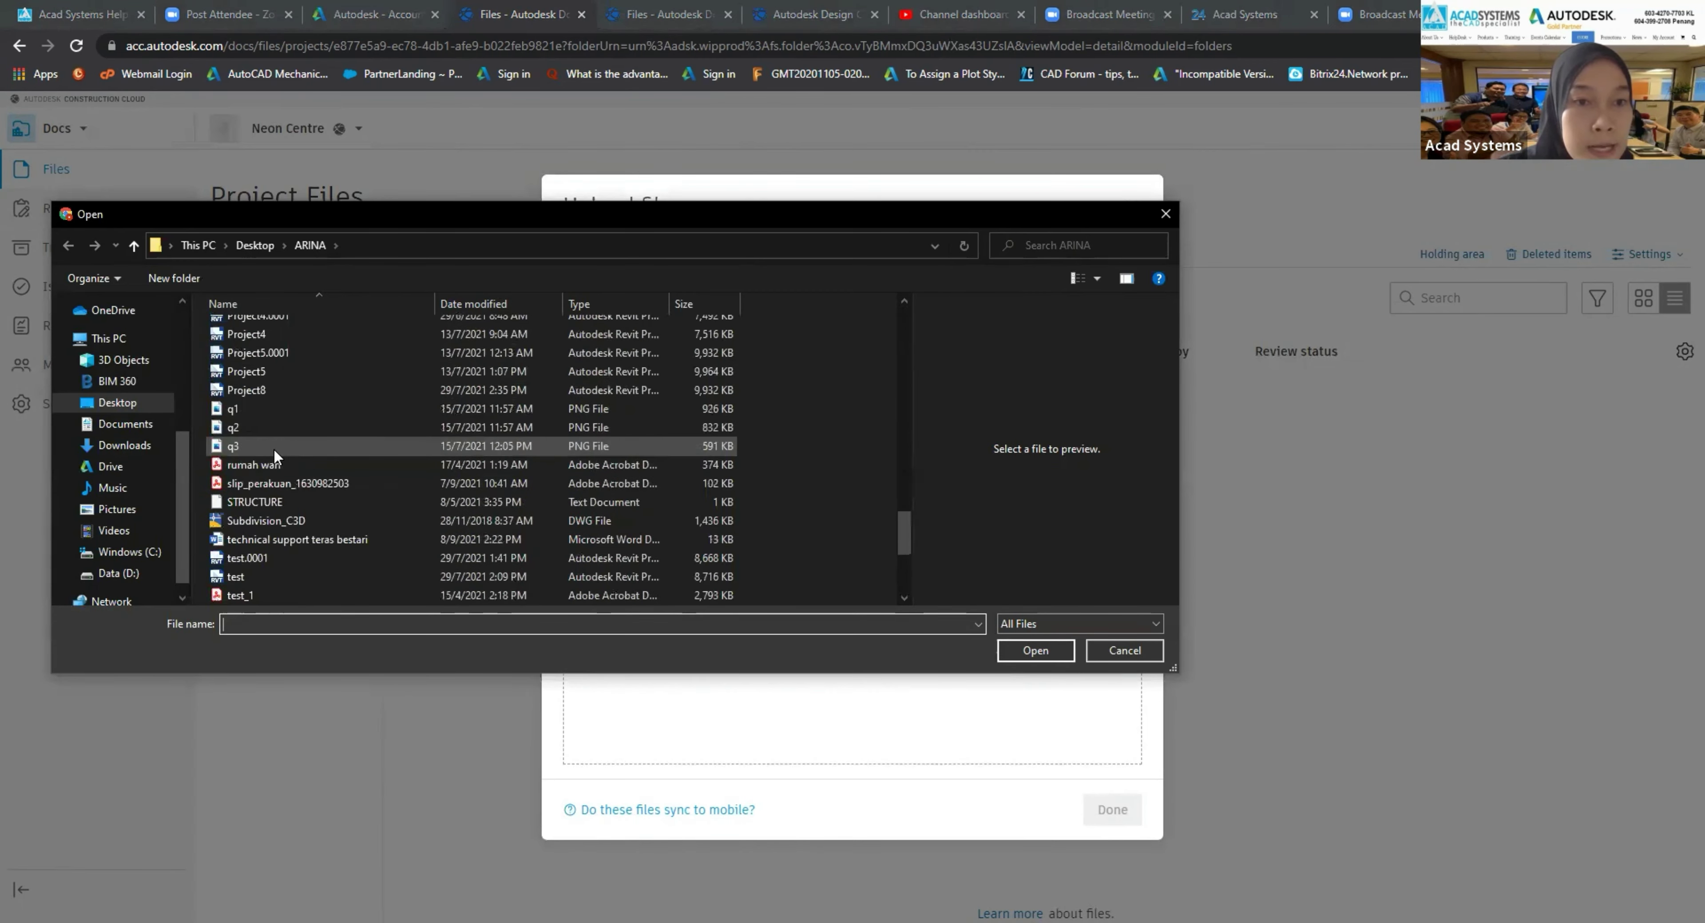
scroll(275, 451, up, 3)
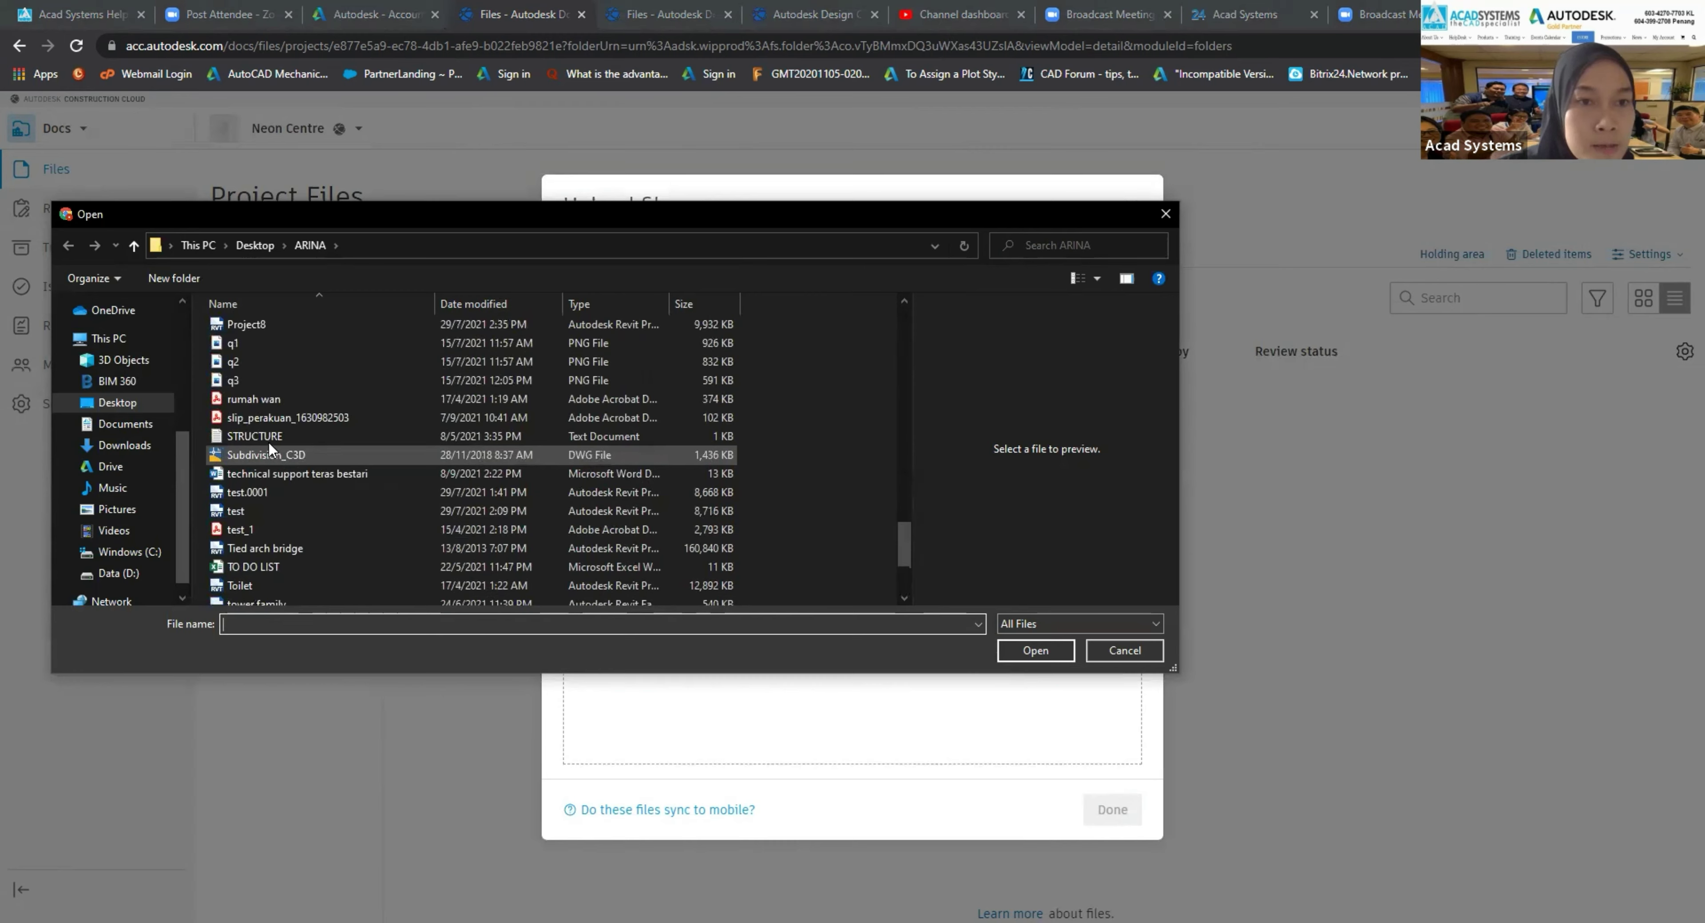
scroll(268, 417, down, 3)
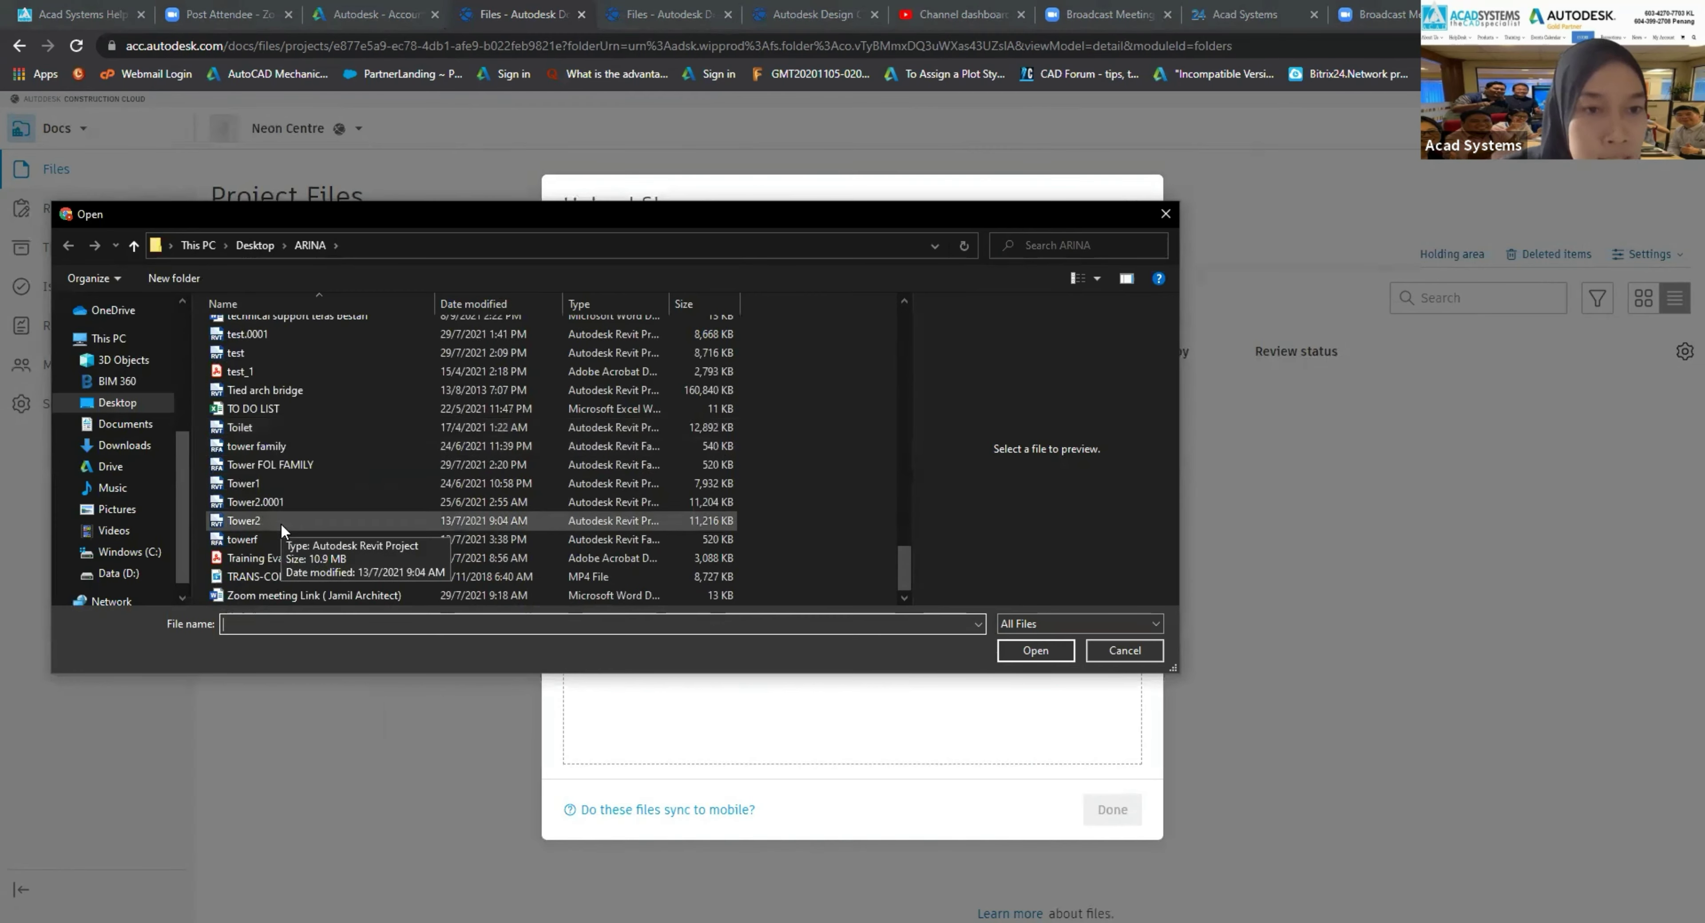
scroll(282, 522, up, 4)
scroll(282, 526, up, 6)
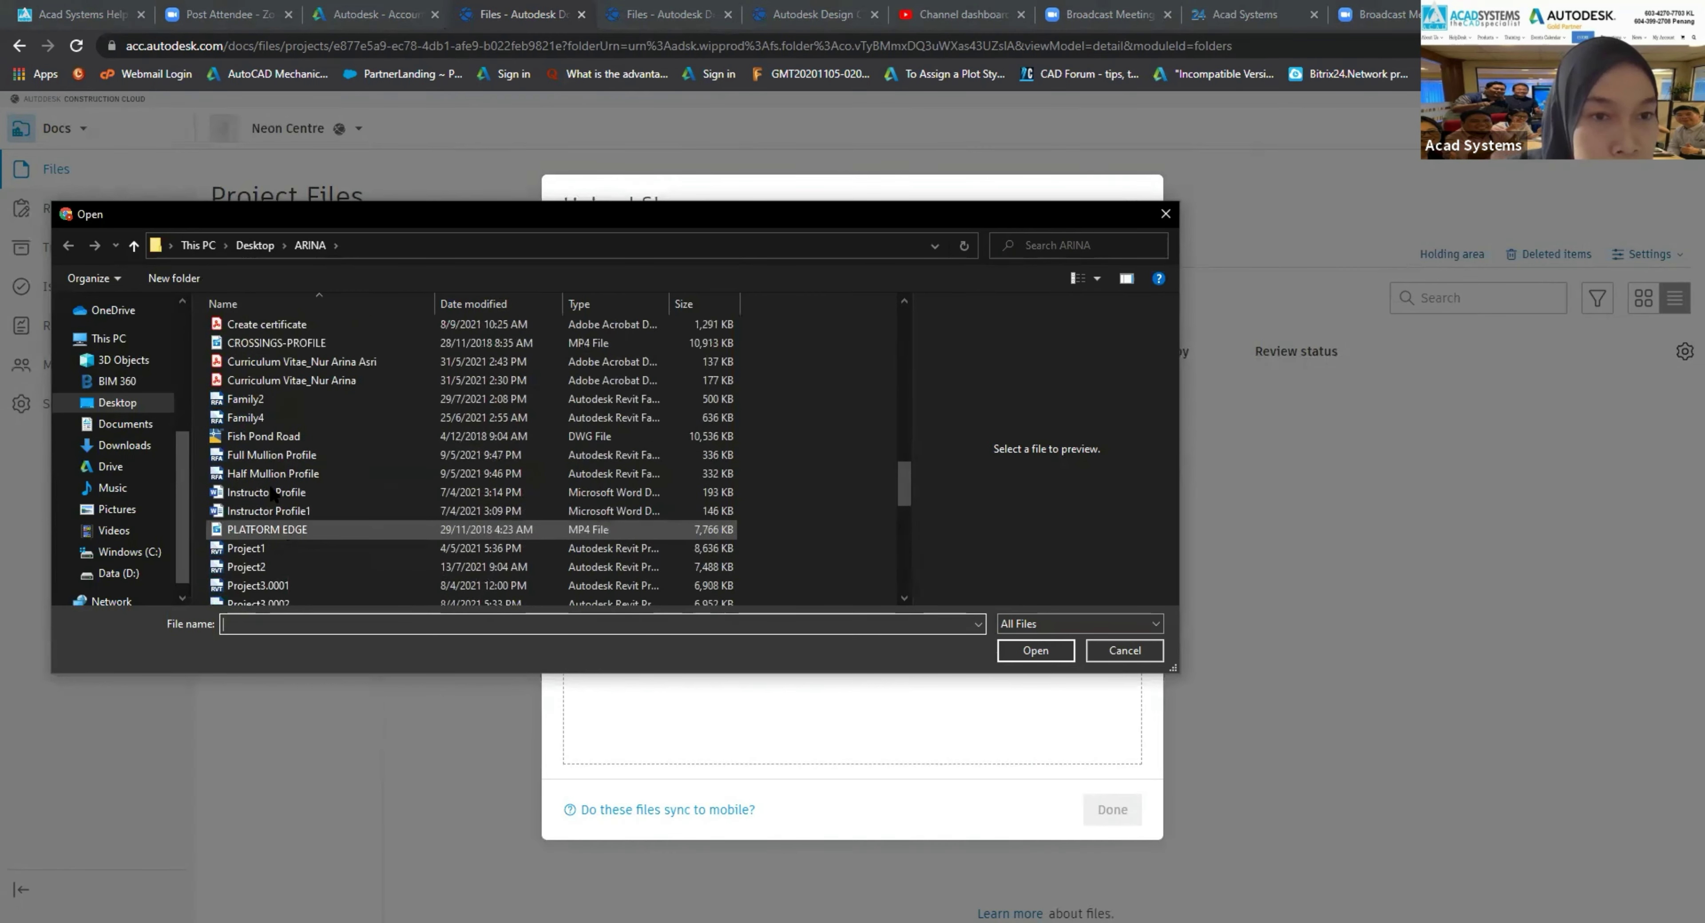
click(278, 436)
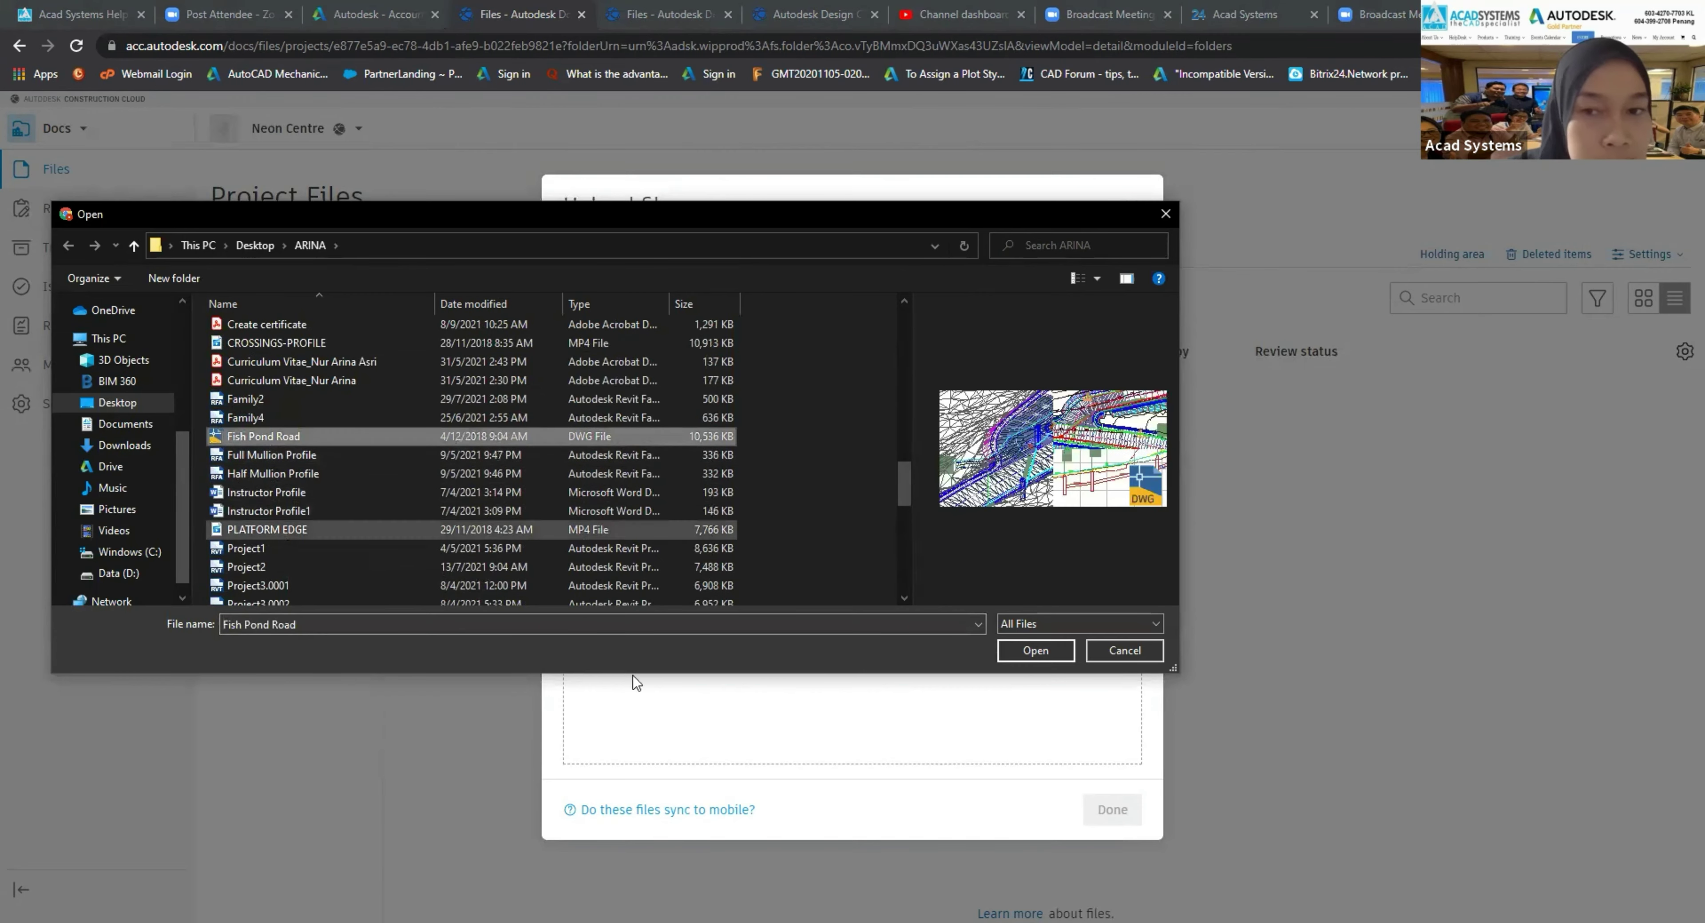
click(1027, 651)
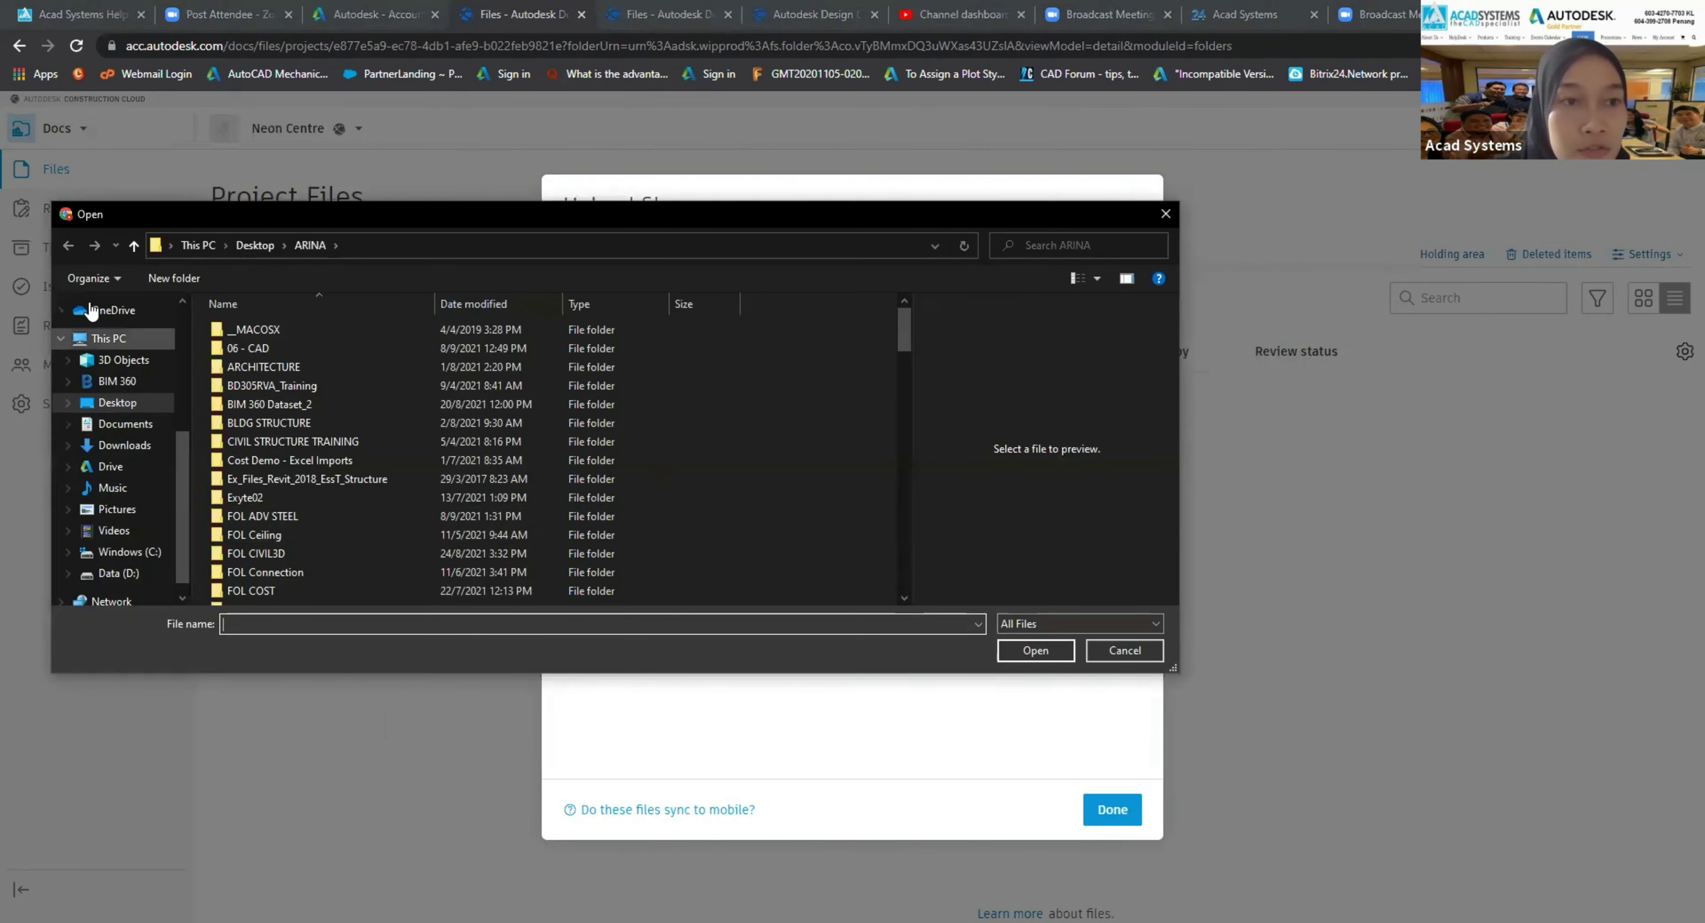
Step: Upload the Site1 (1) drawing from the Desktop into the Model folder and minimize the upload window
click(117, 403)
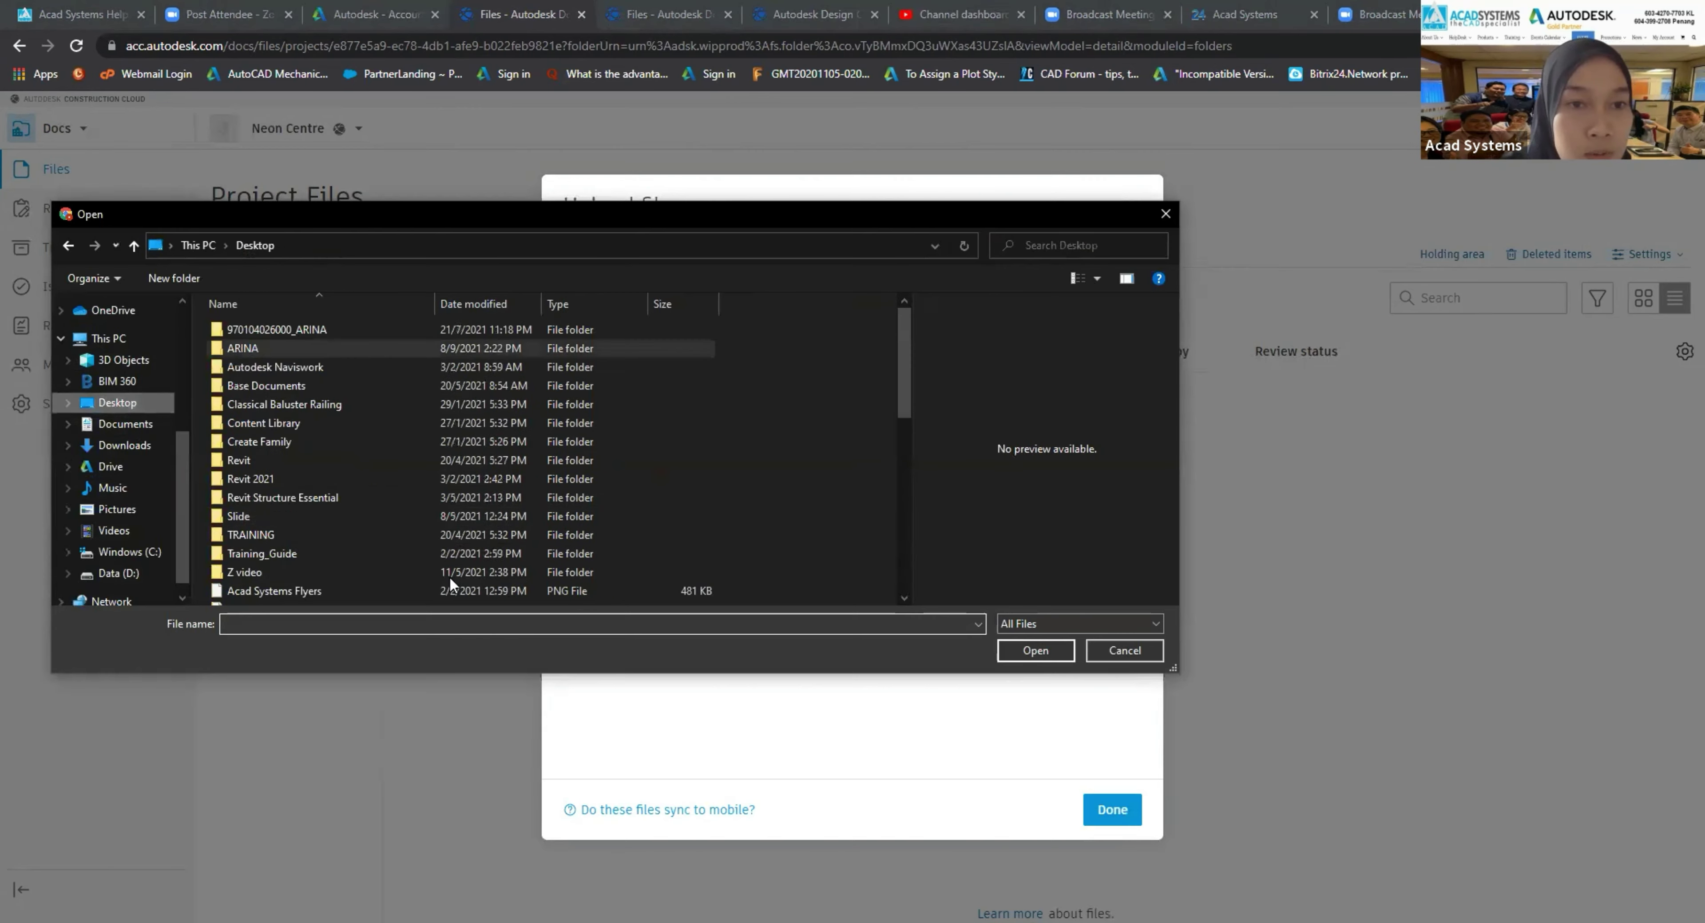
scroll(501, 575, down, 8)
click(363, 596)
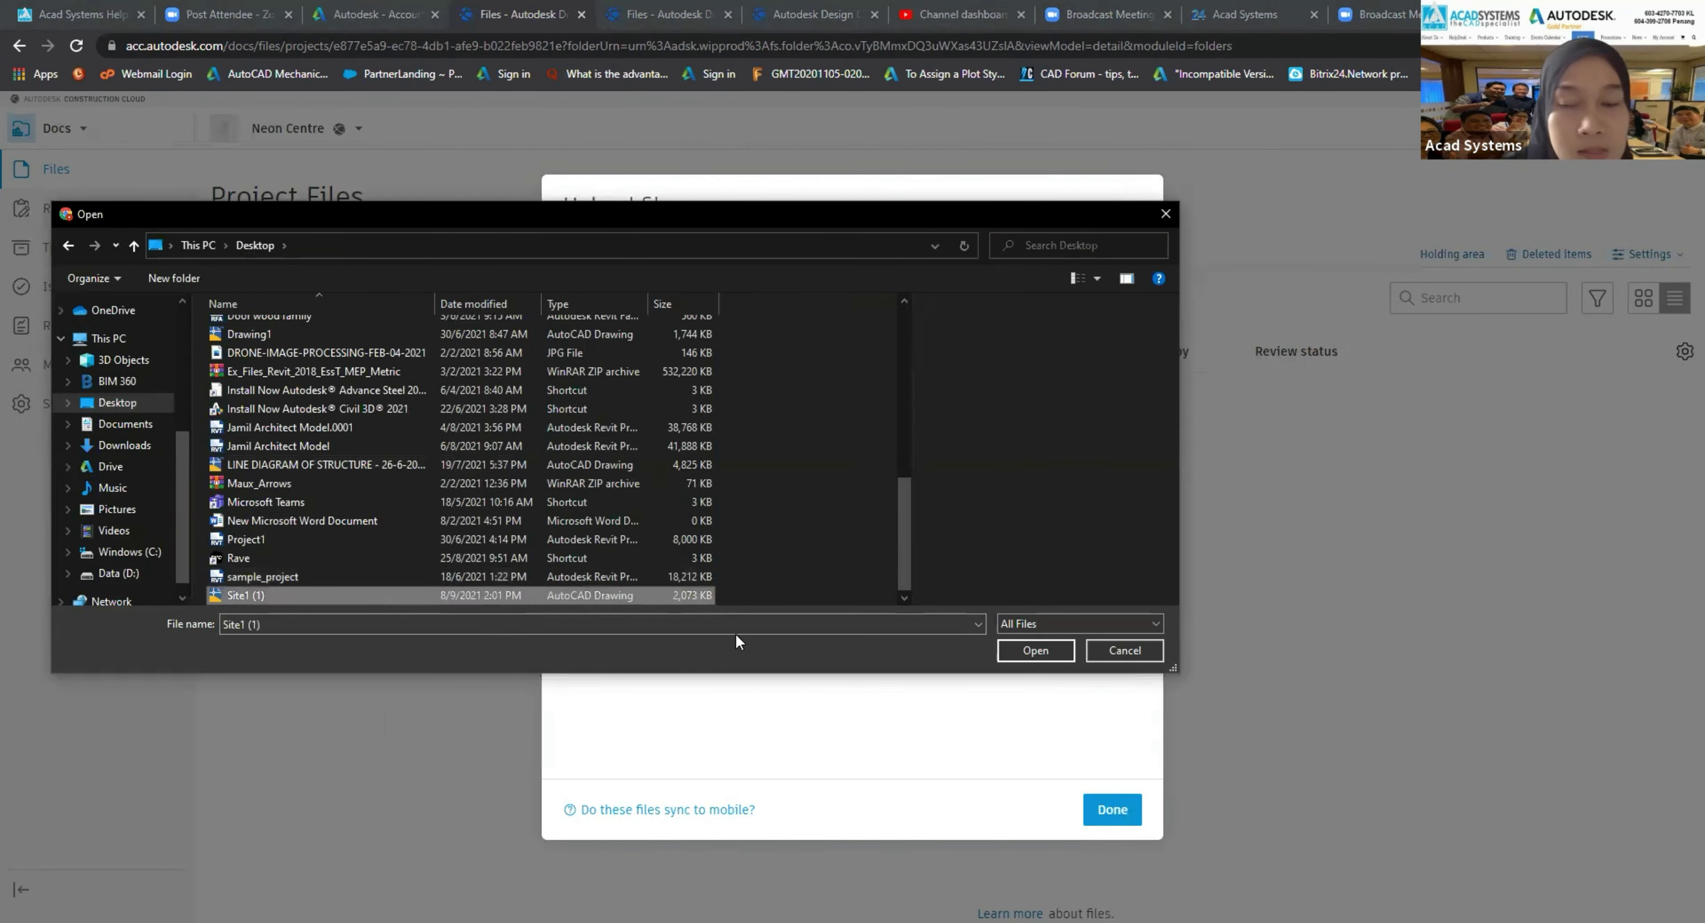
click(1058, 650)
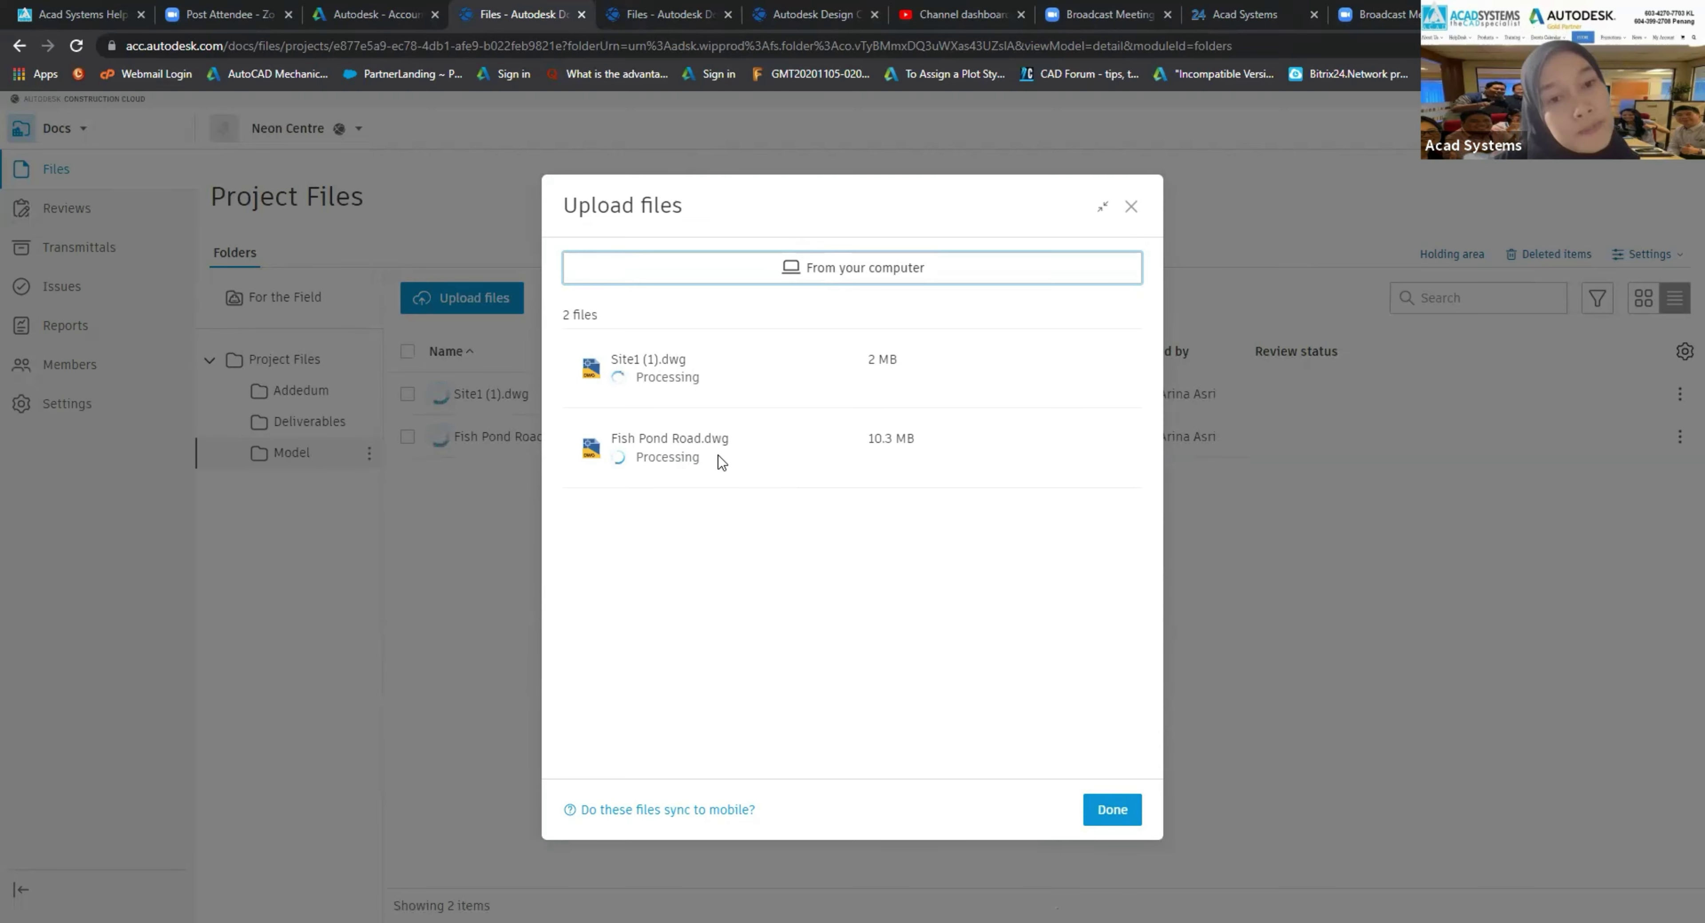
click(986, 205)
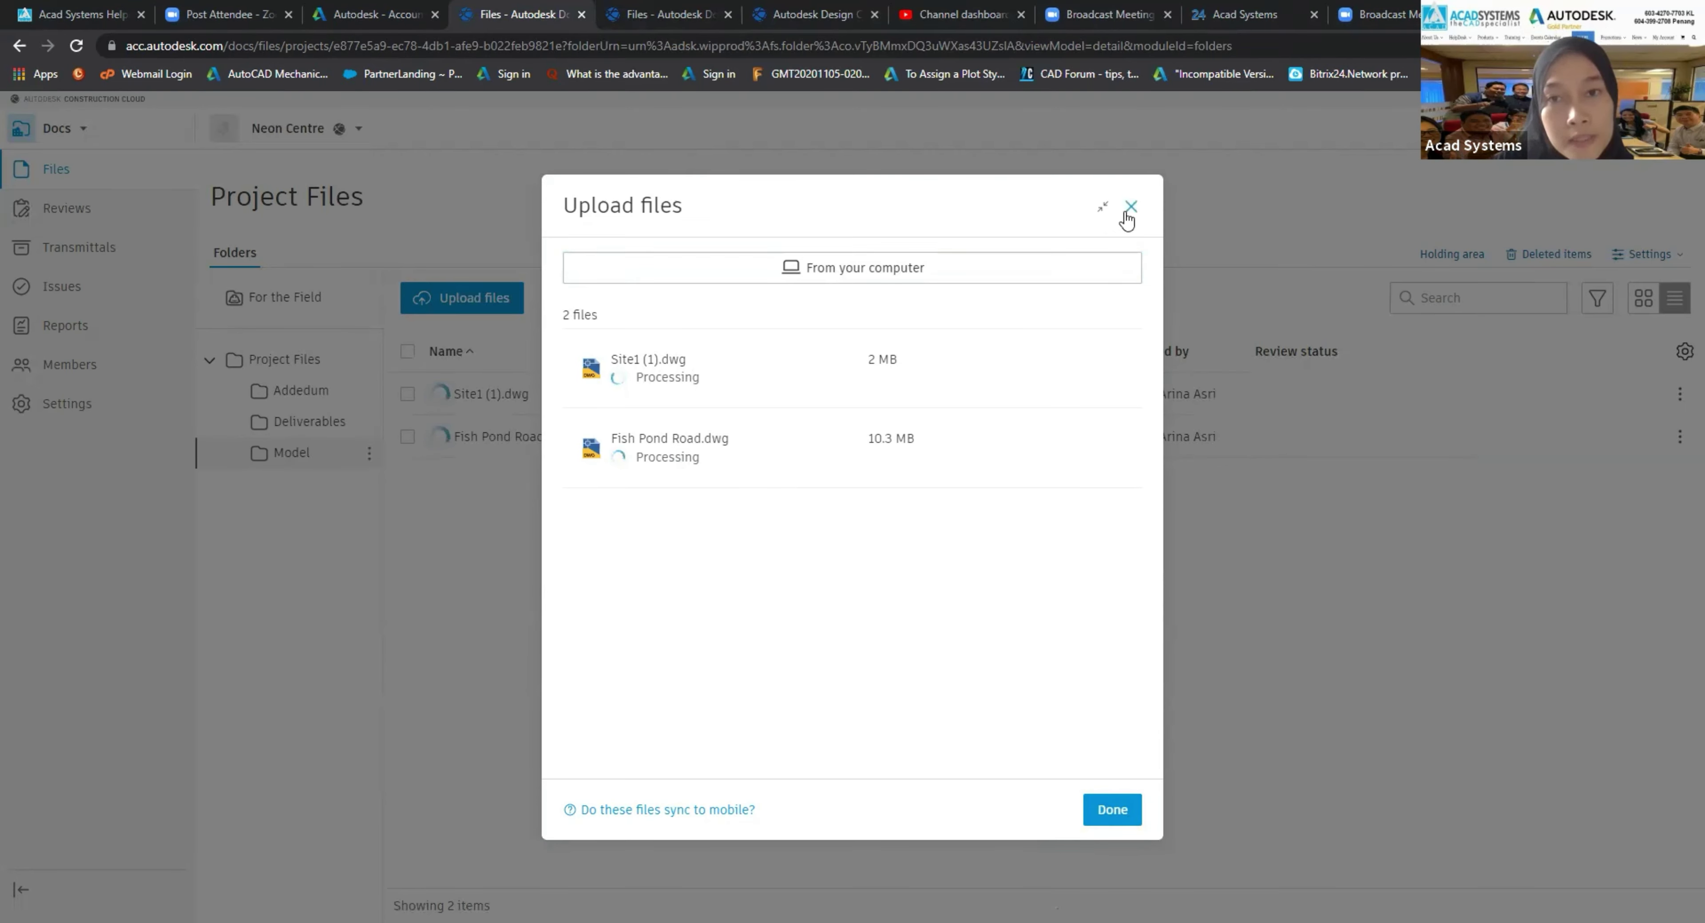
click(1104, 209)
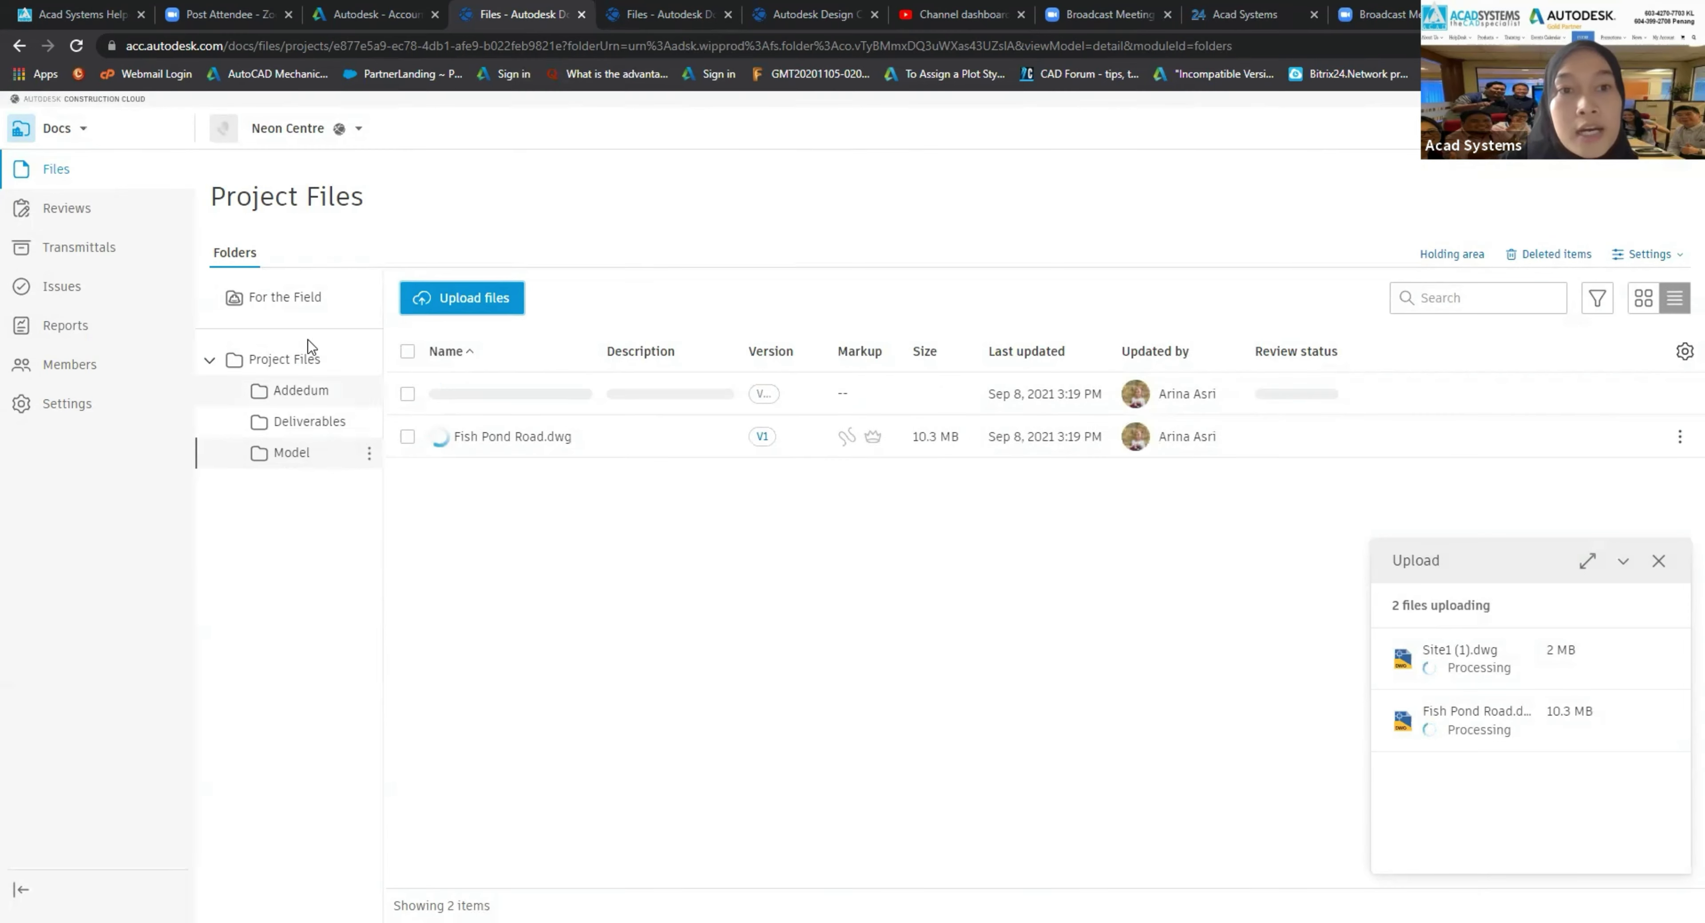
Step: Initialize Design Collaboration for Neon Centre with the default '/Project Files/Shared' location and a Coordination space on the Shared folder
click(56, 131)
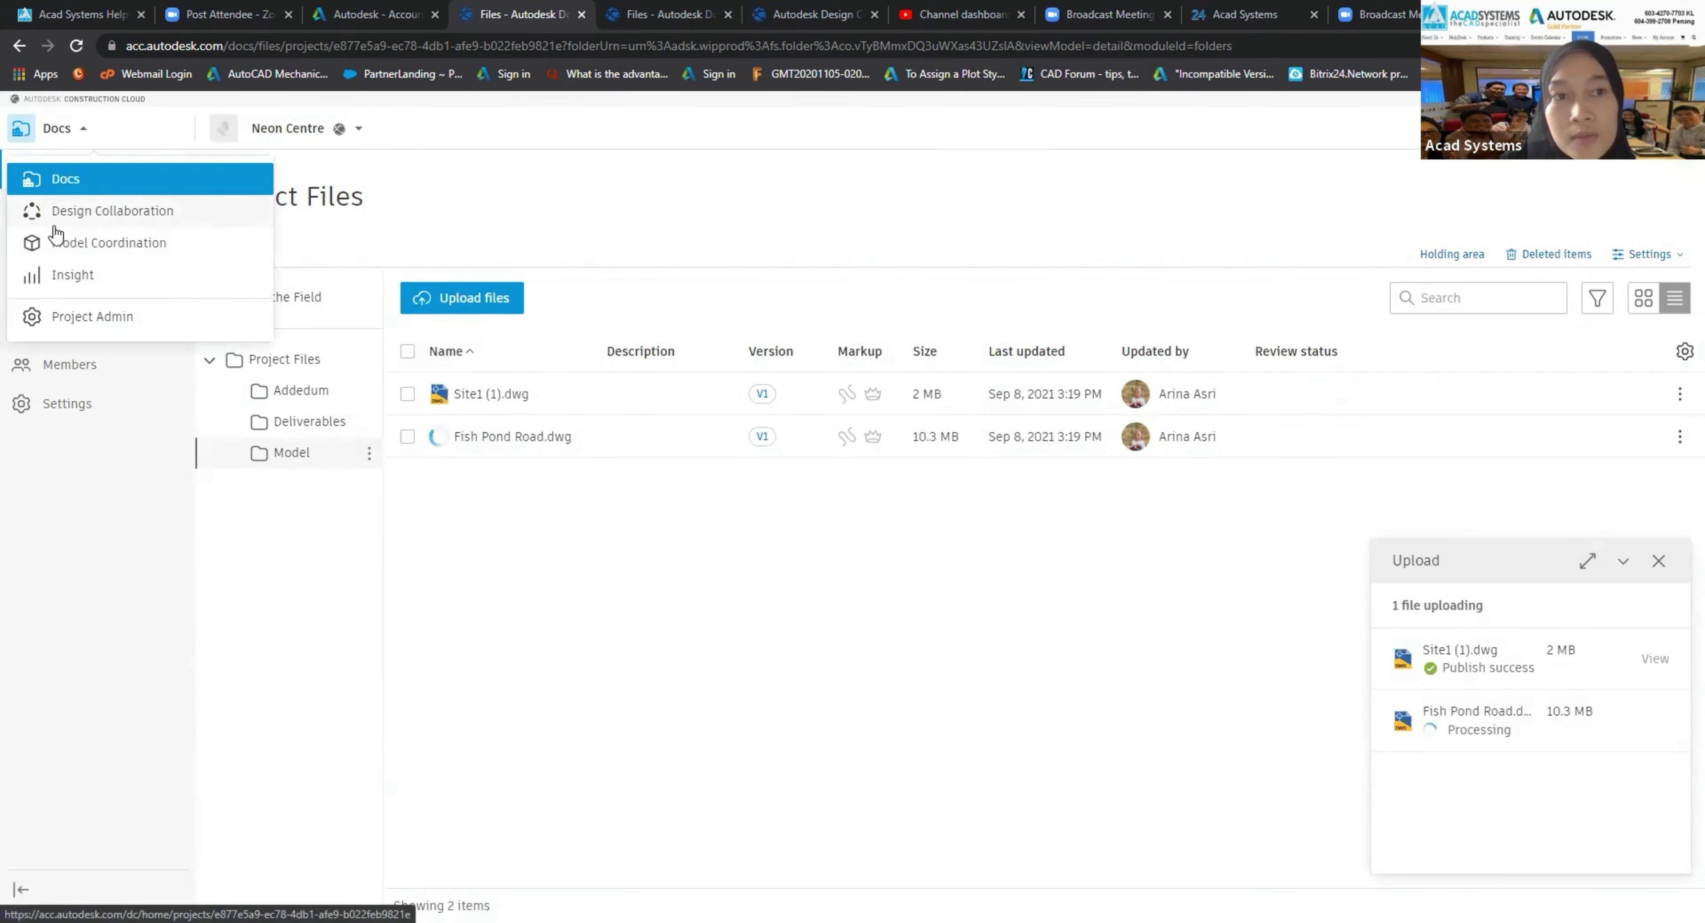
click(92, 216)
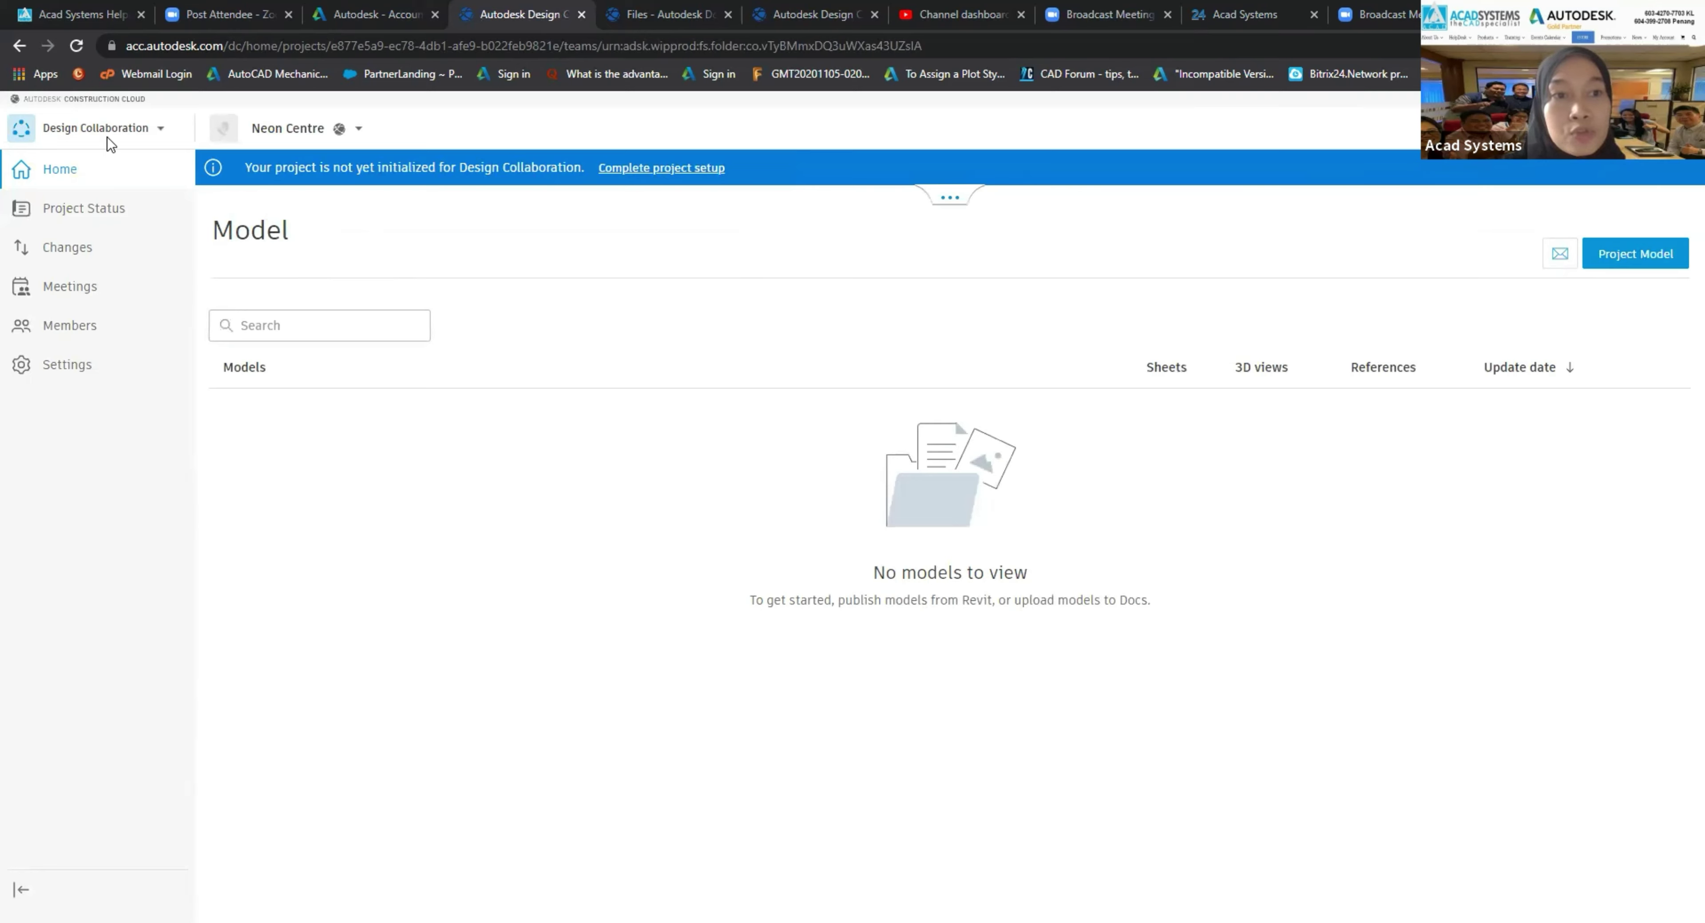
click(60, 378)
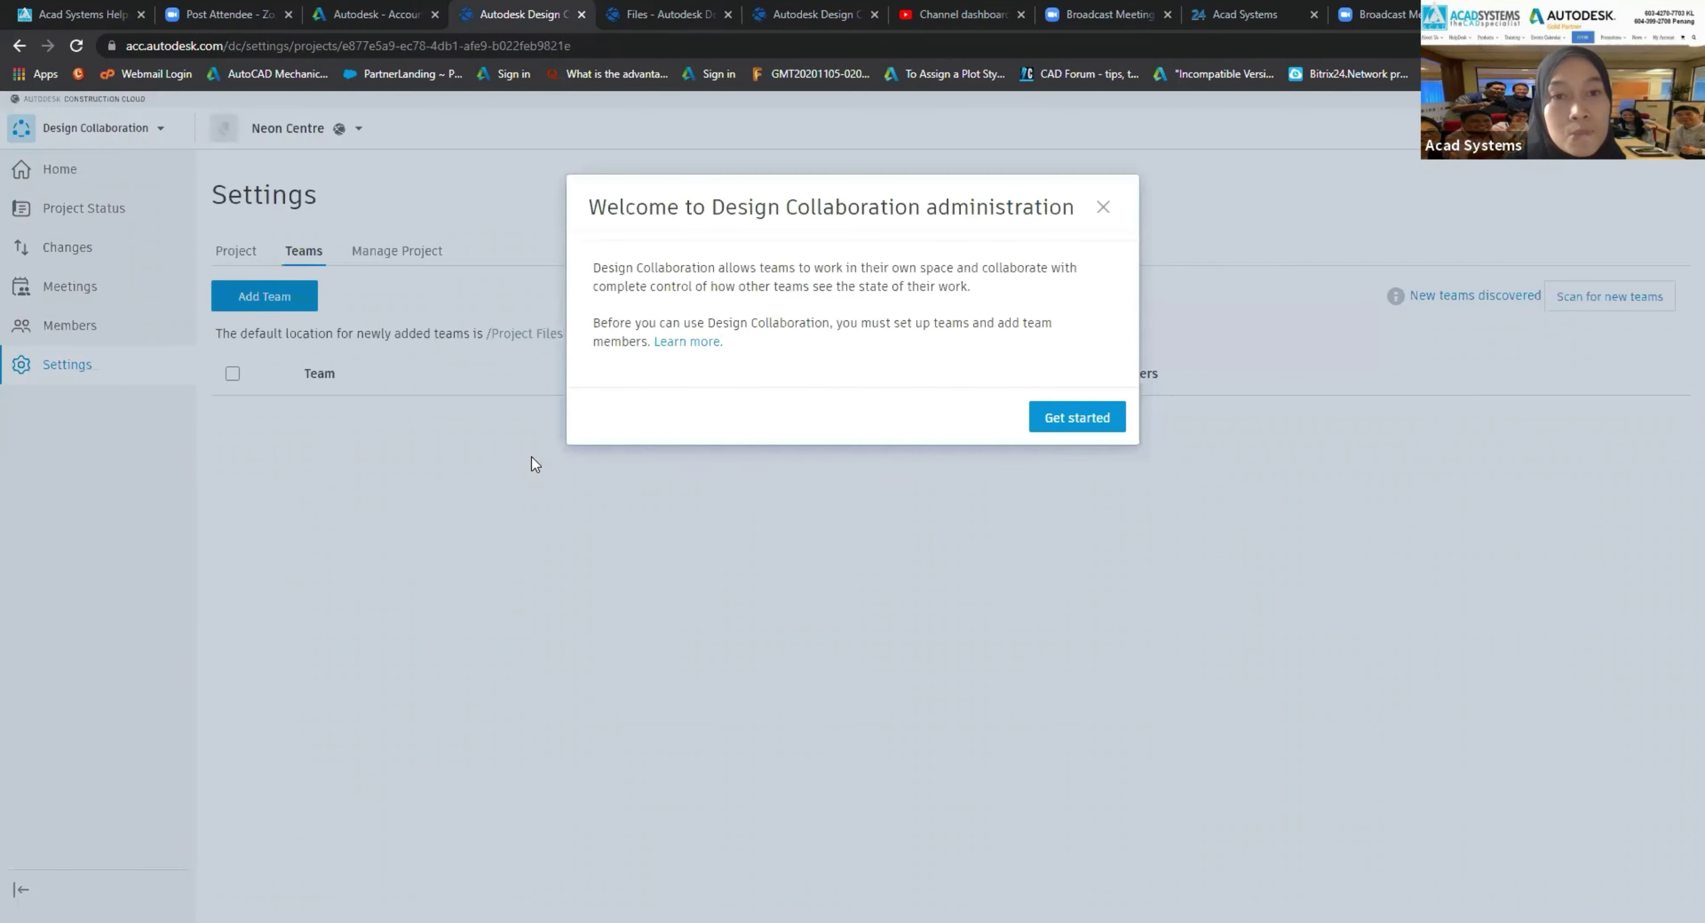
click(1094, 426)
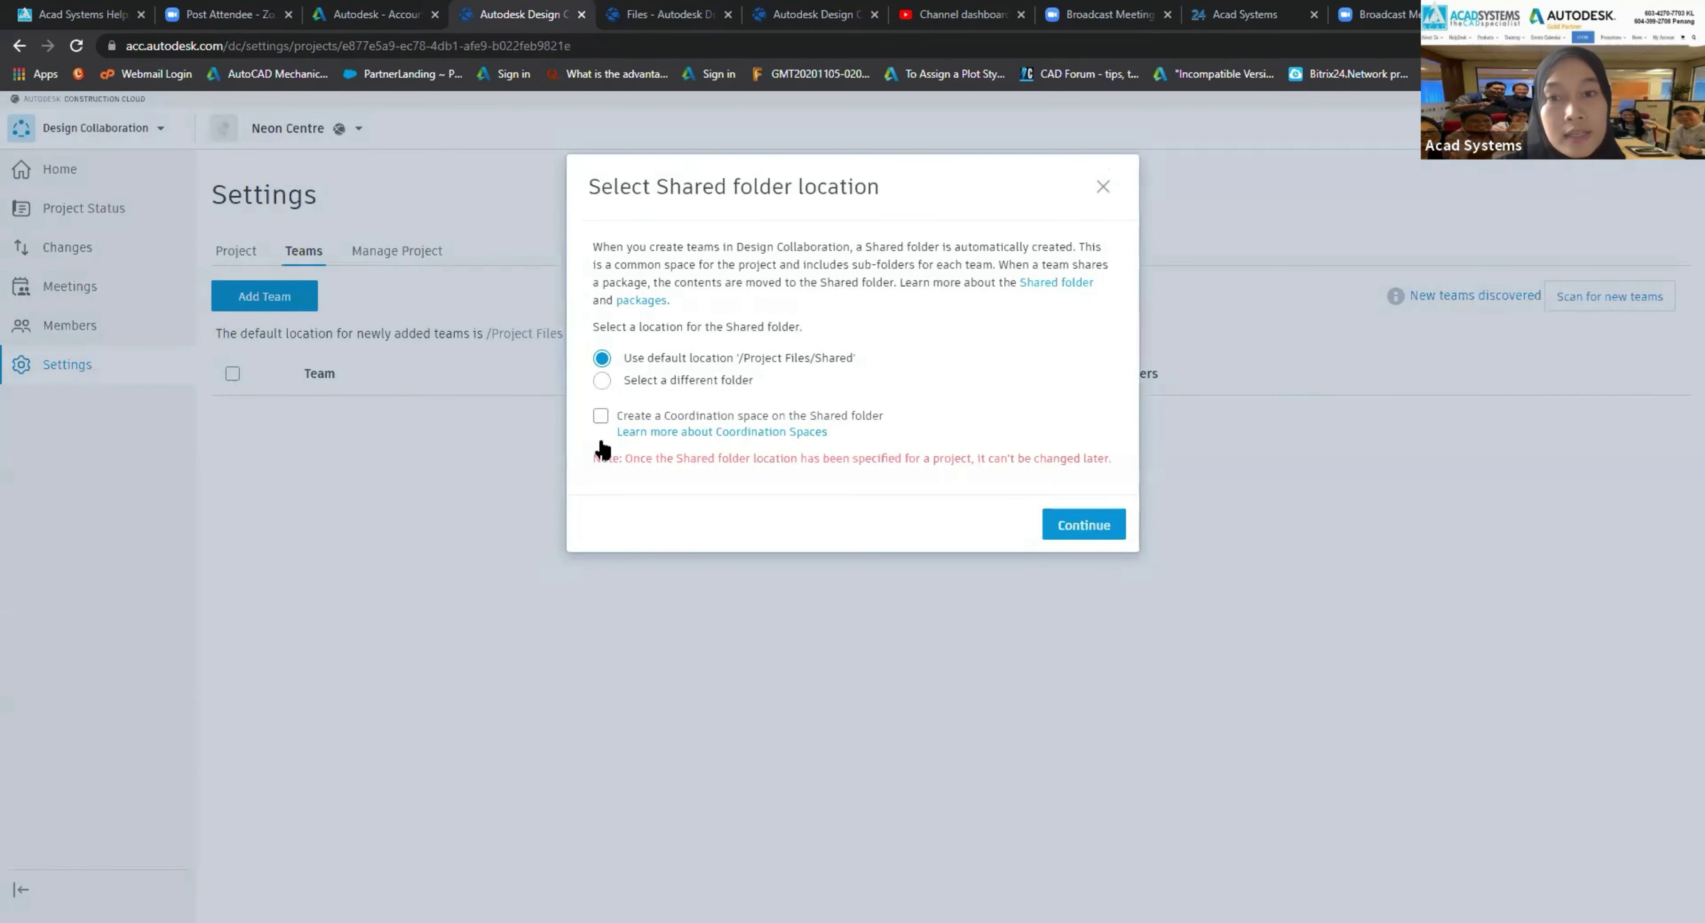
click(600, 437)
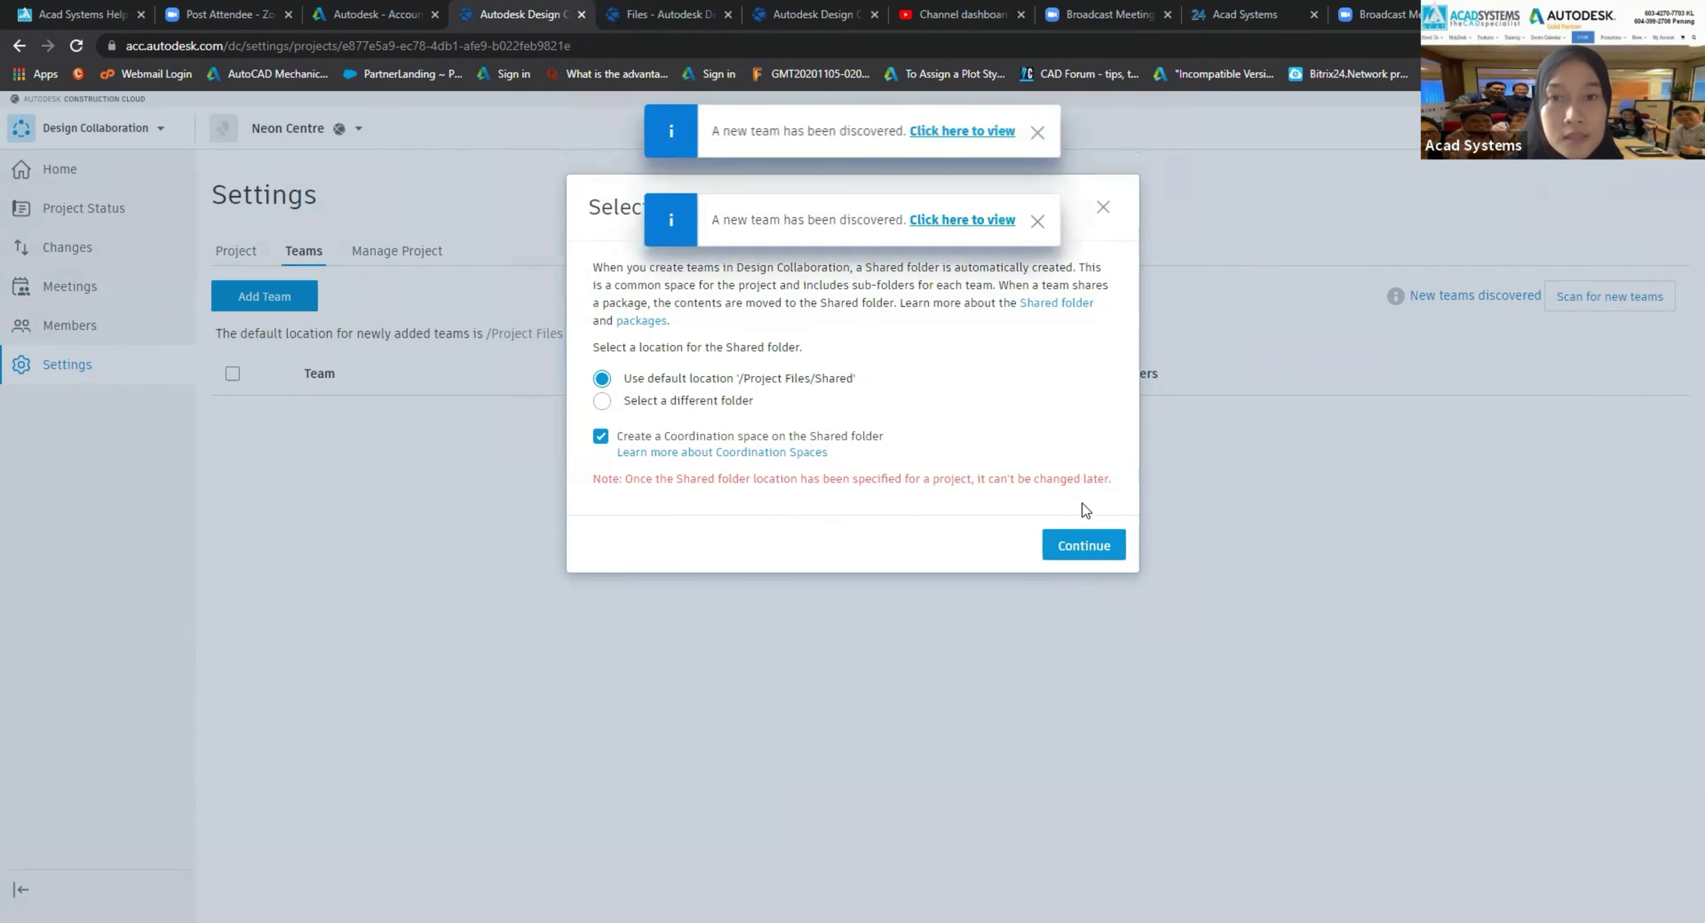
click(1083, 545)
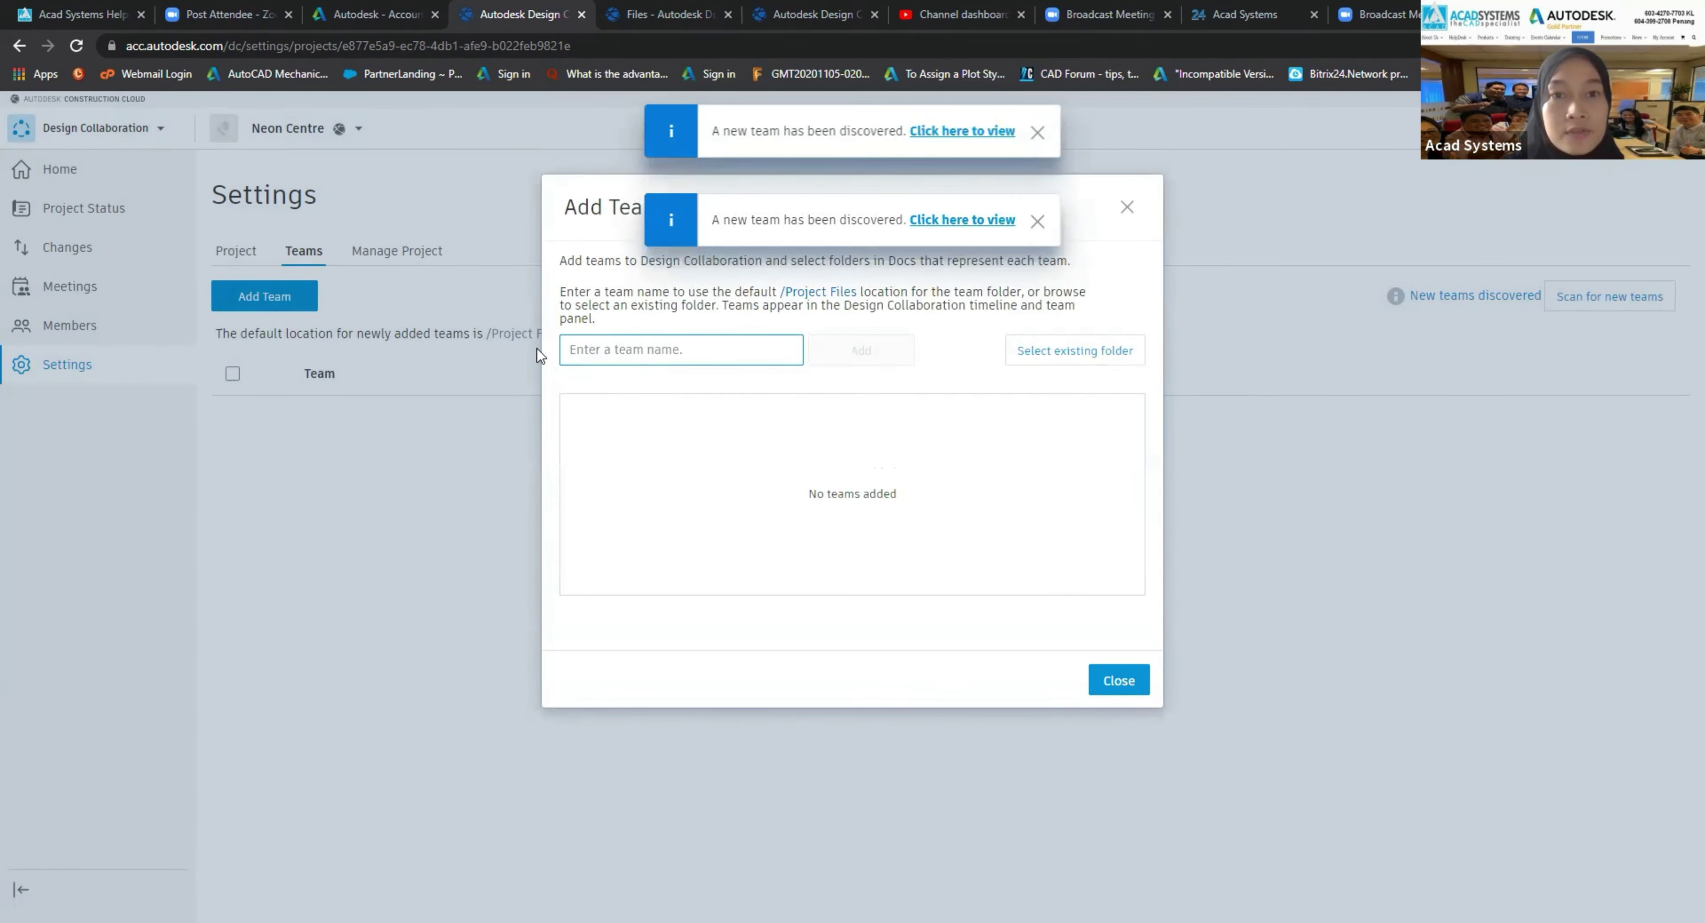
Step: Add an Architectural team and a Structural team to the Neon Centre project in the default Project Files location
click(637, 347)
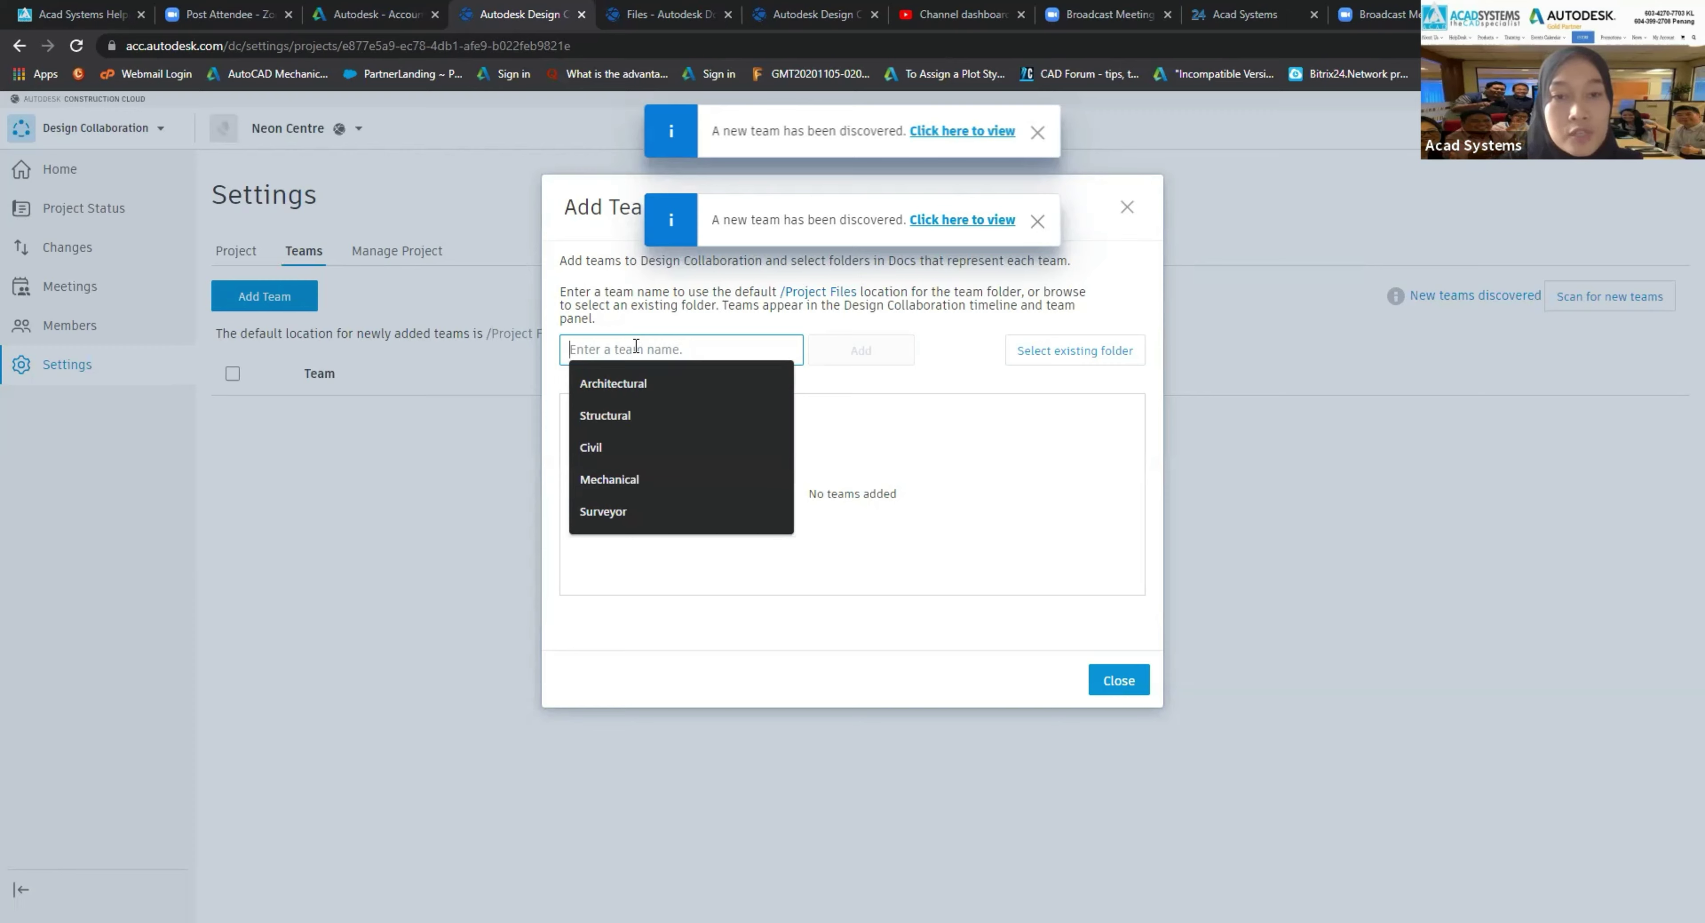
click(641, 382)
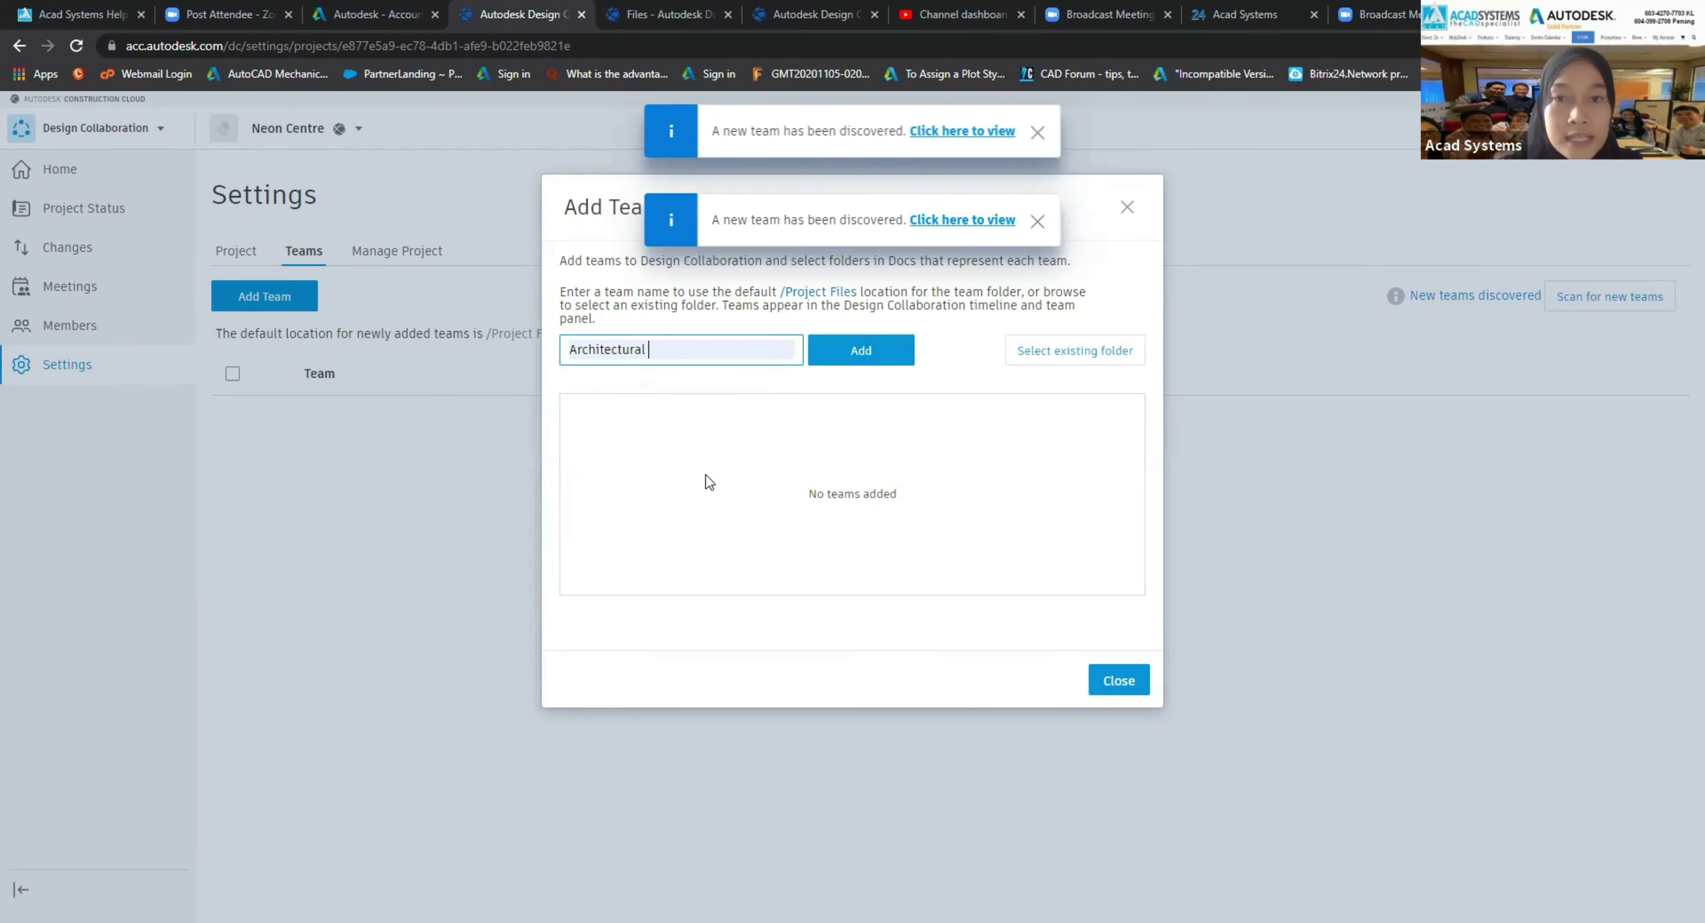
click(869, 351)
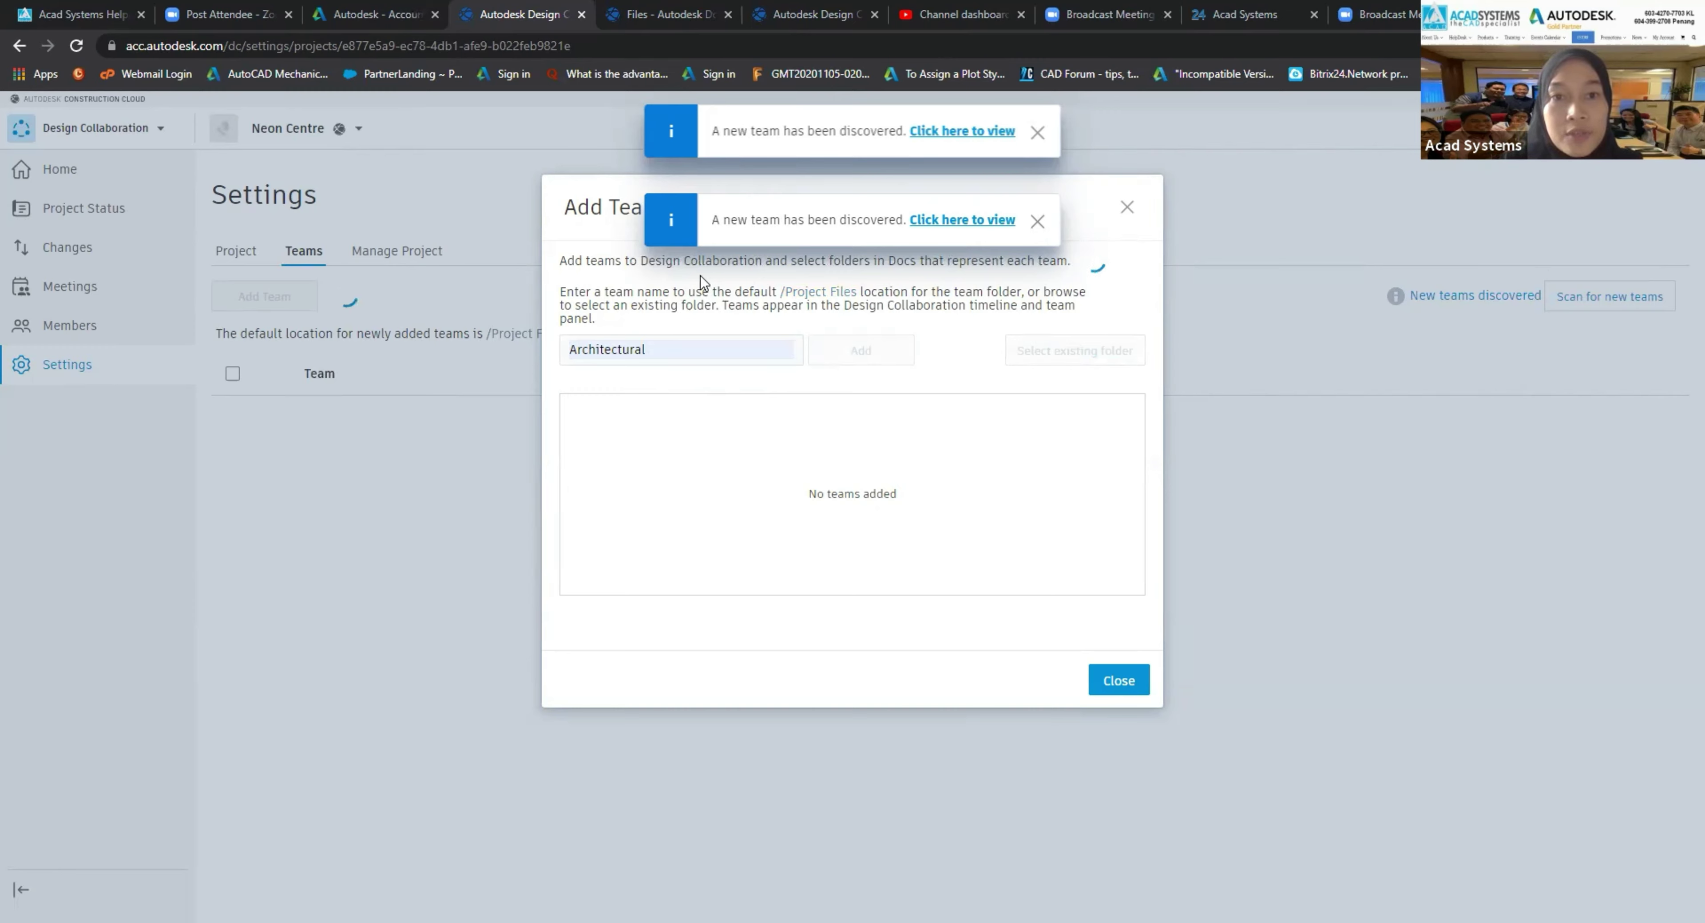
click(677, 350)
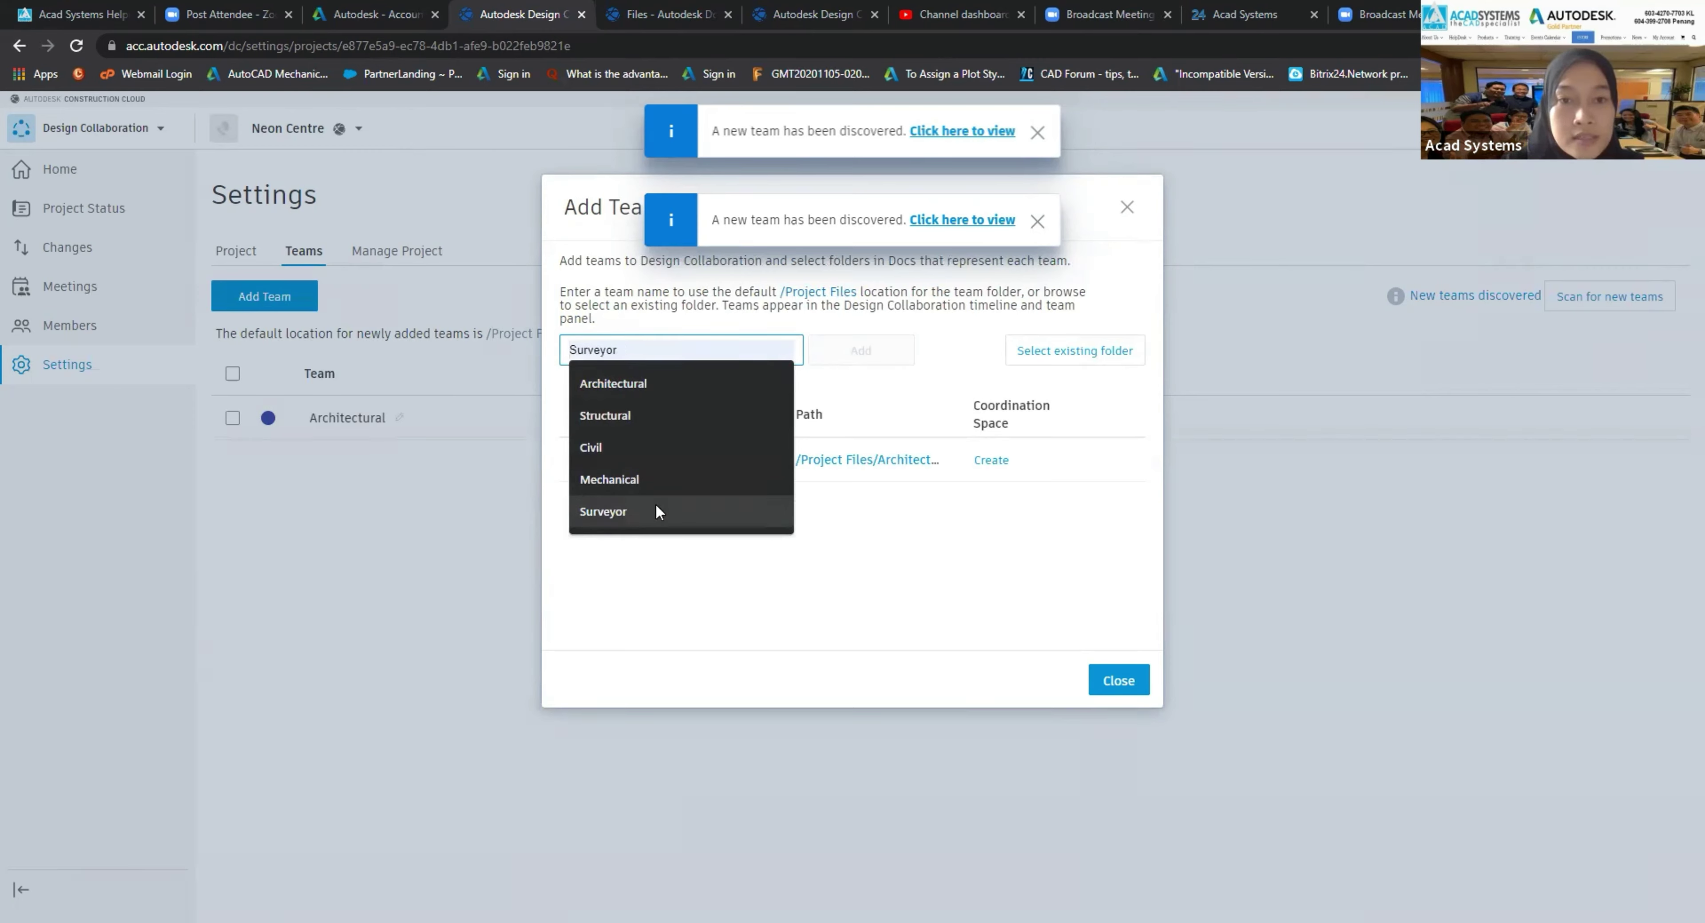
click(633, 417)
key(Return)
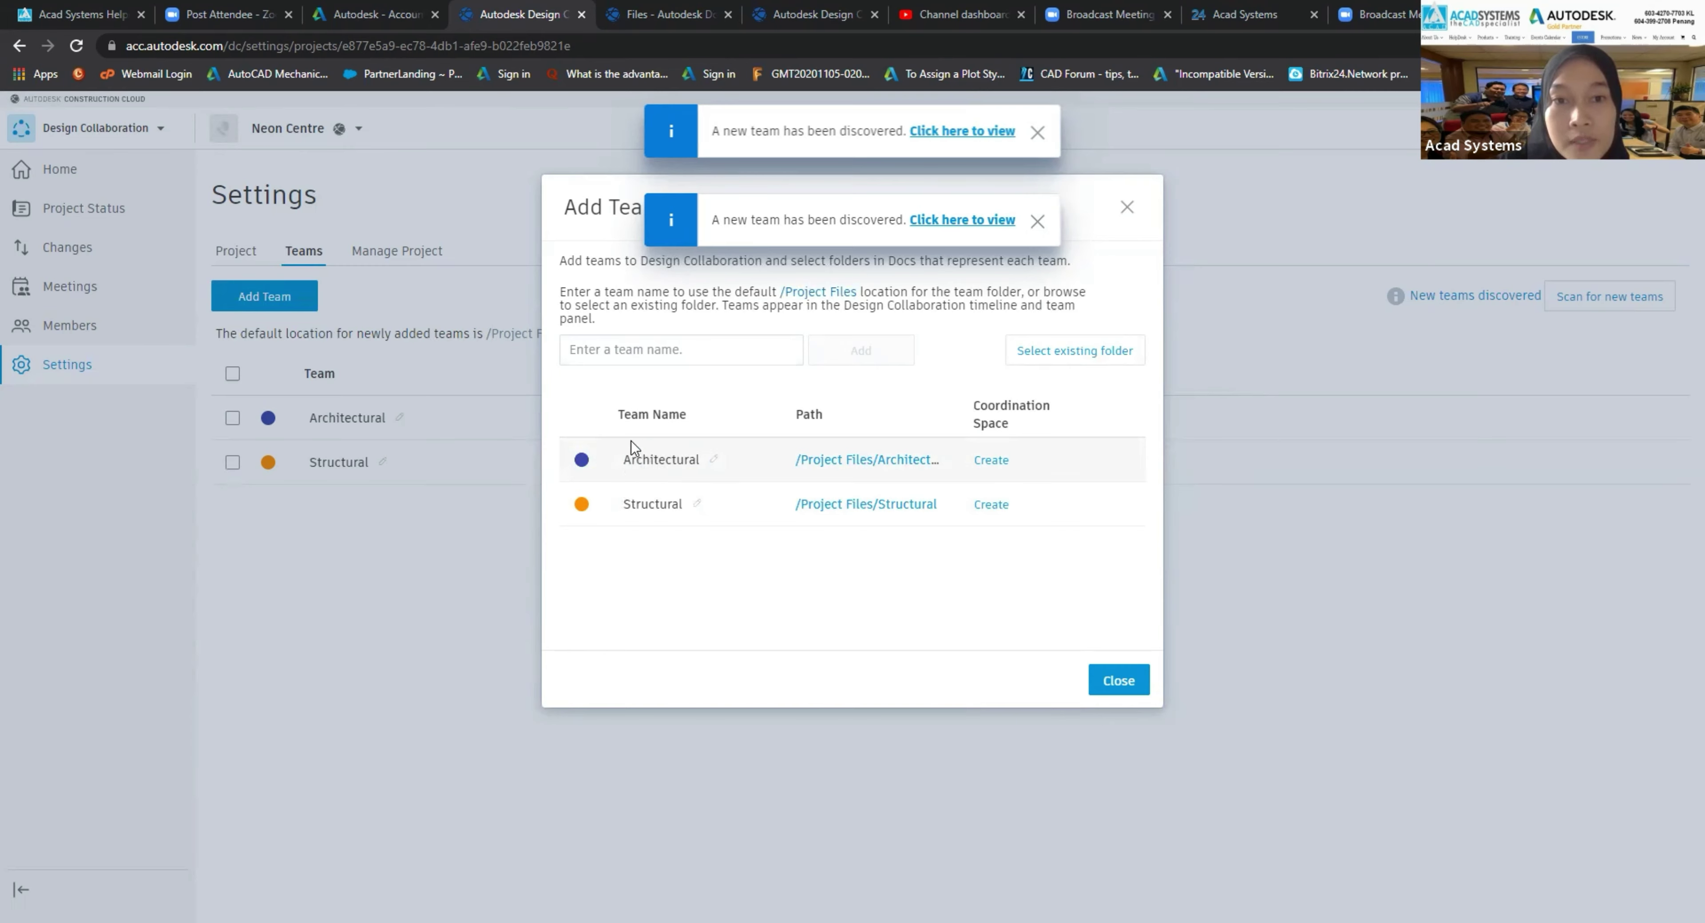
Step: Change the Architectural team's color to yellow and finish adding teams
click(581, 460)
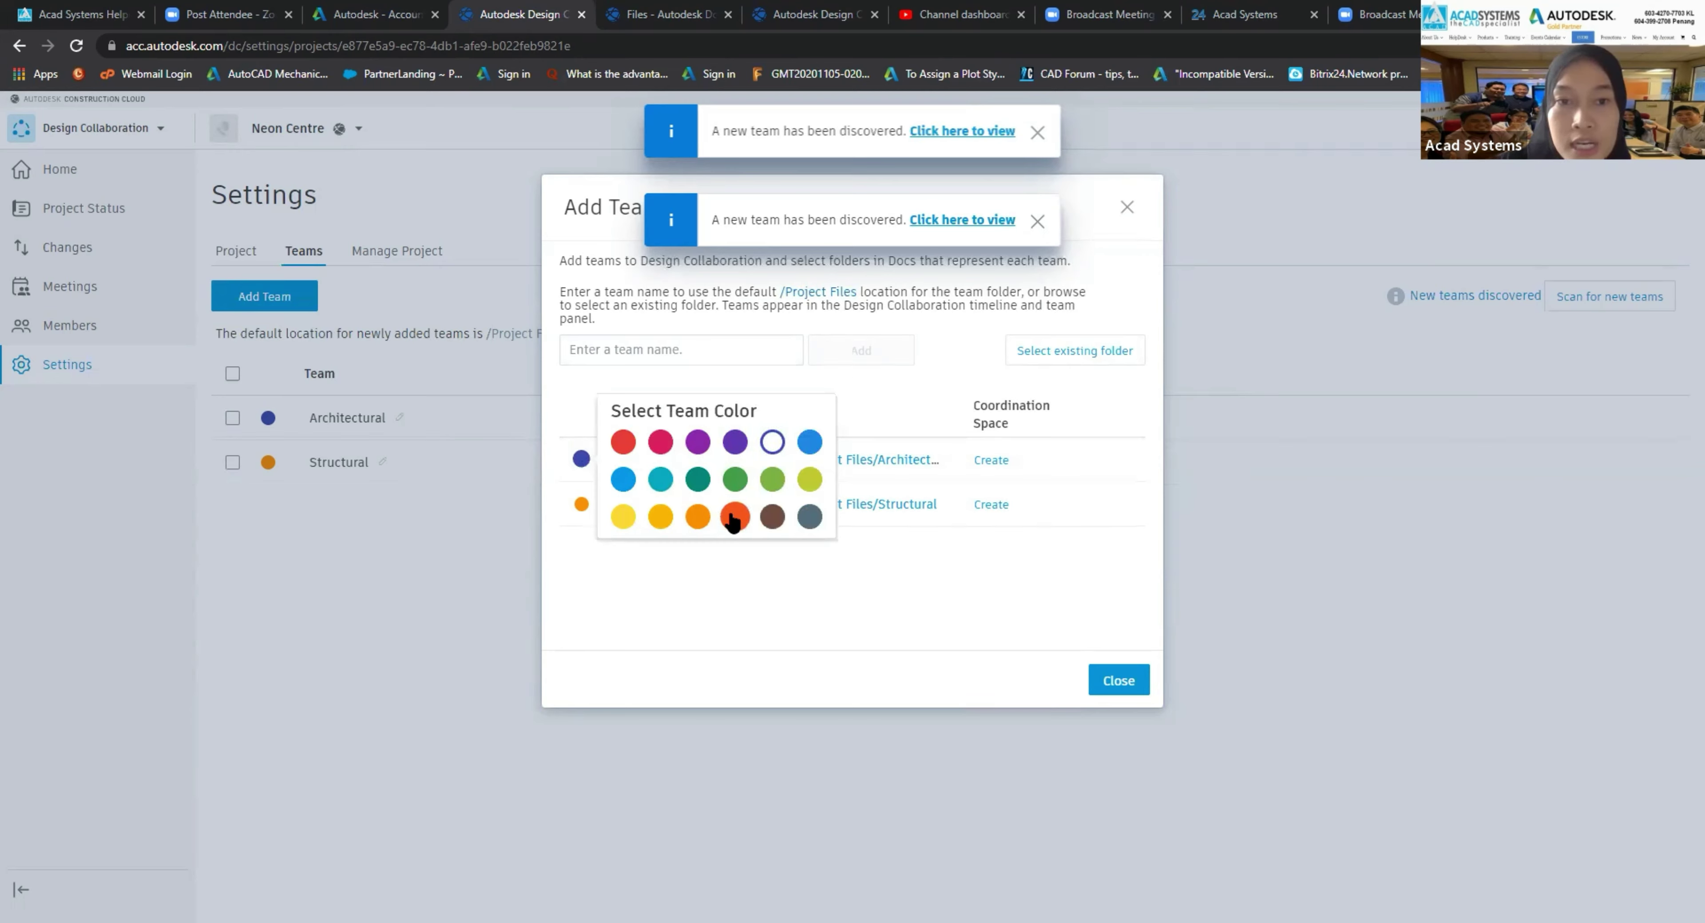
click(623, 518)
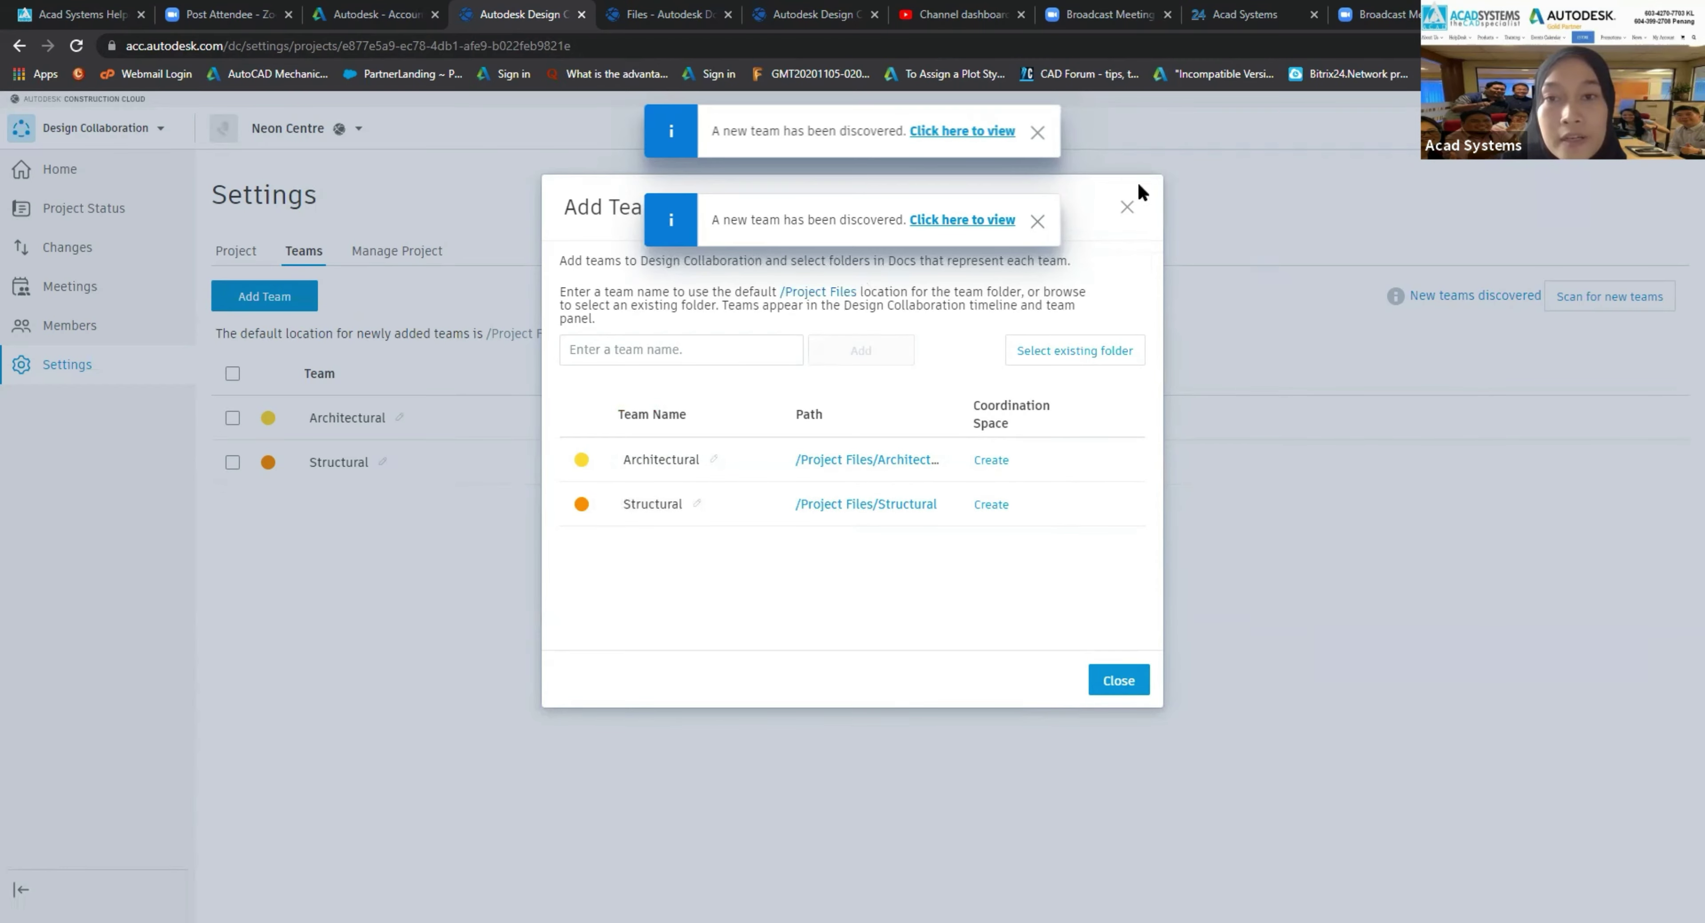
click(1126, 207)
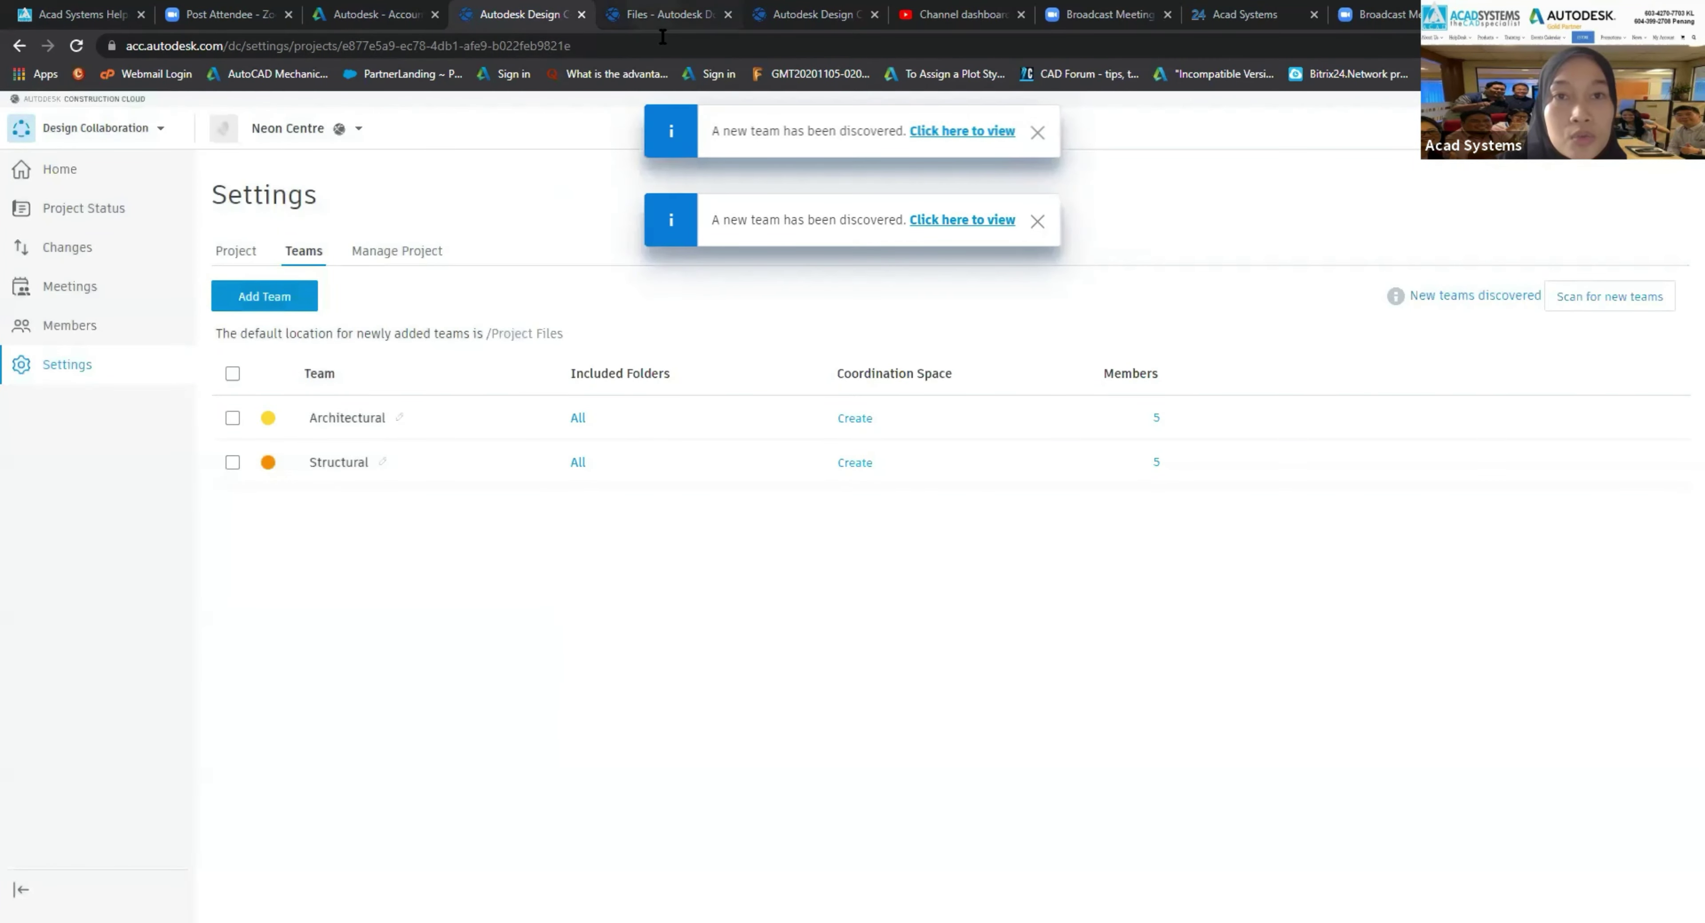
Step: Switch to the LTU project's files, collapse the Civil folder and review its list of uploaded files
key(ctrl+Tab)
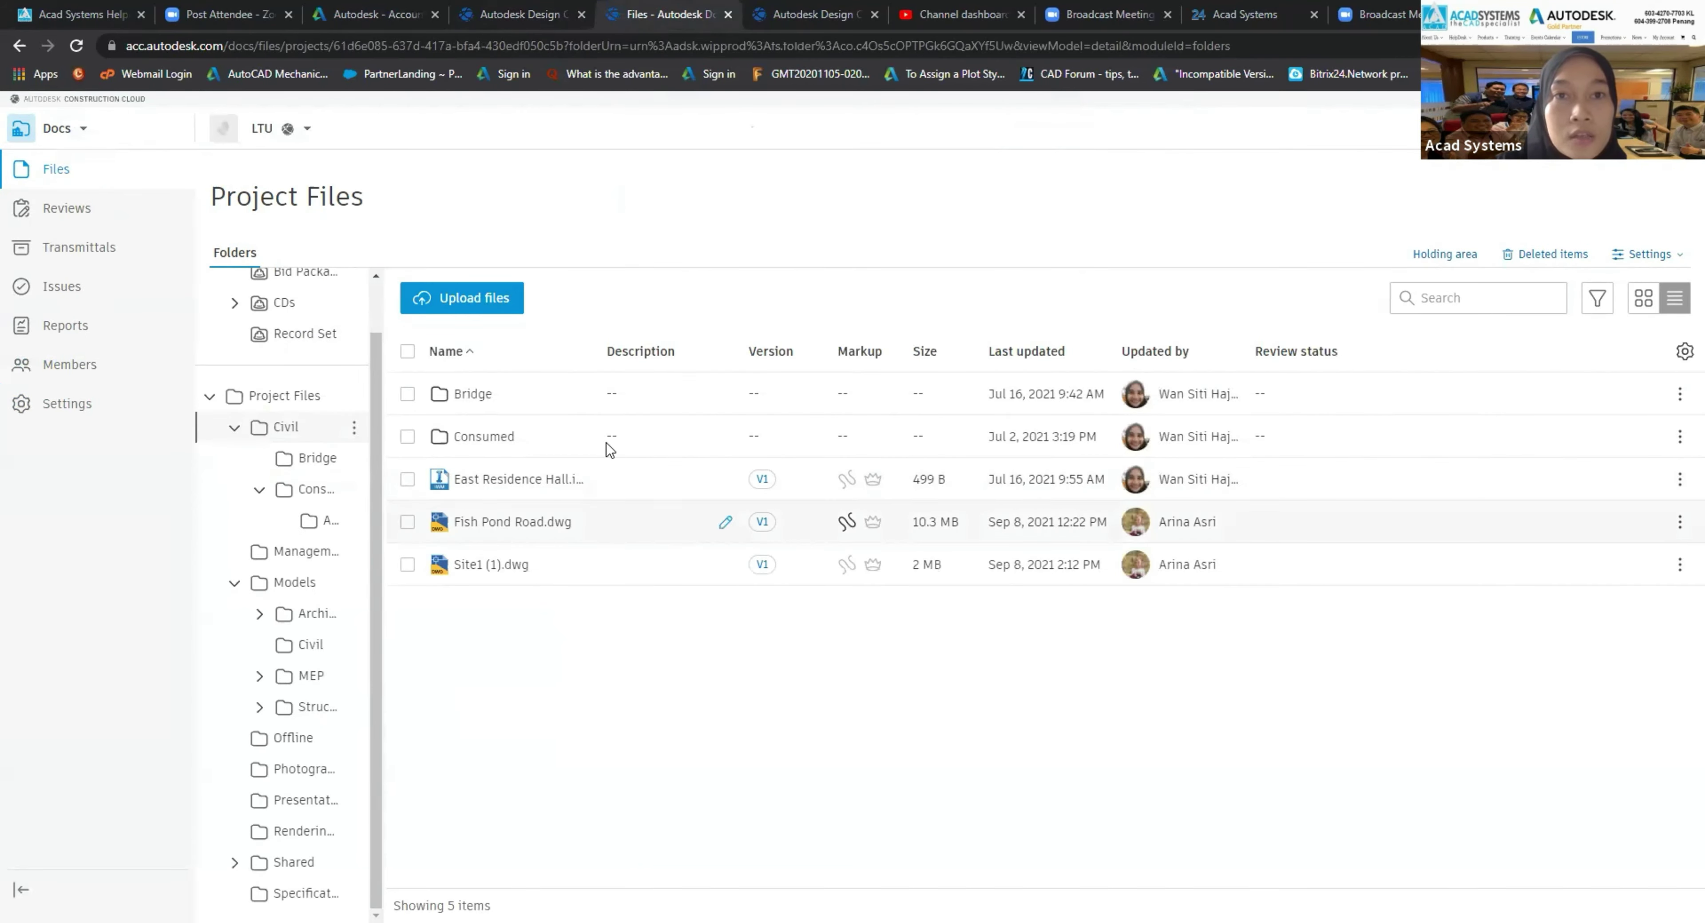
scroll(238, 395, up, 1)
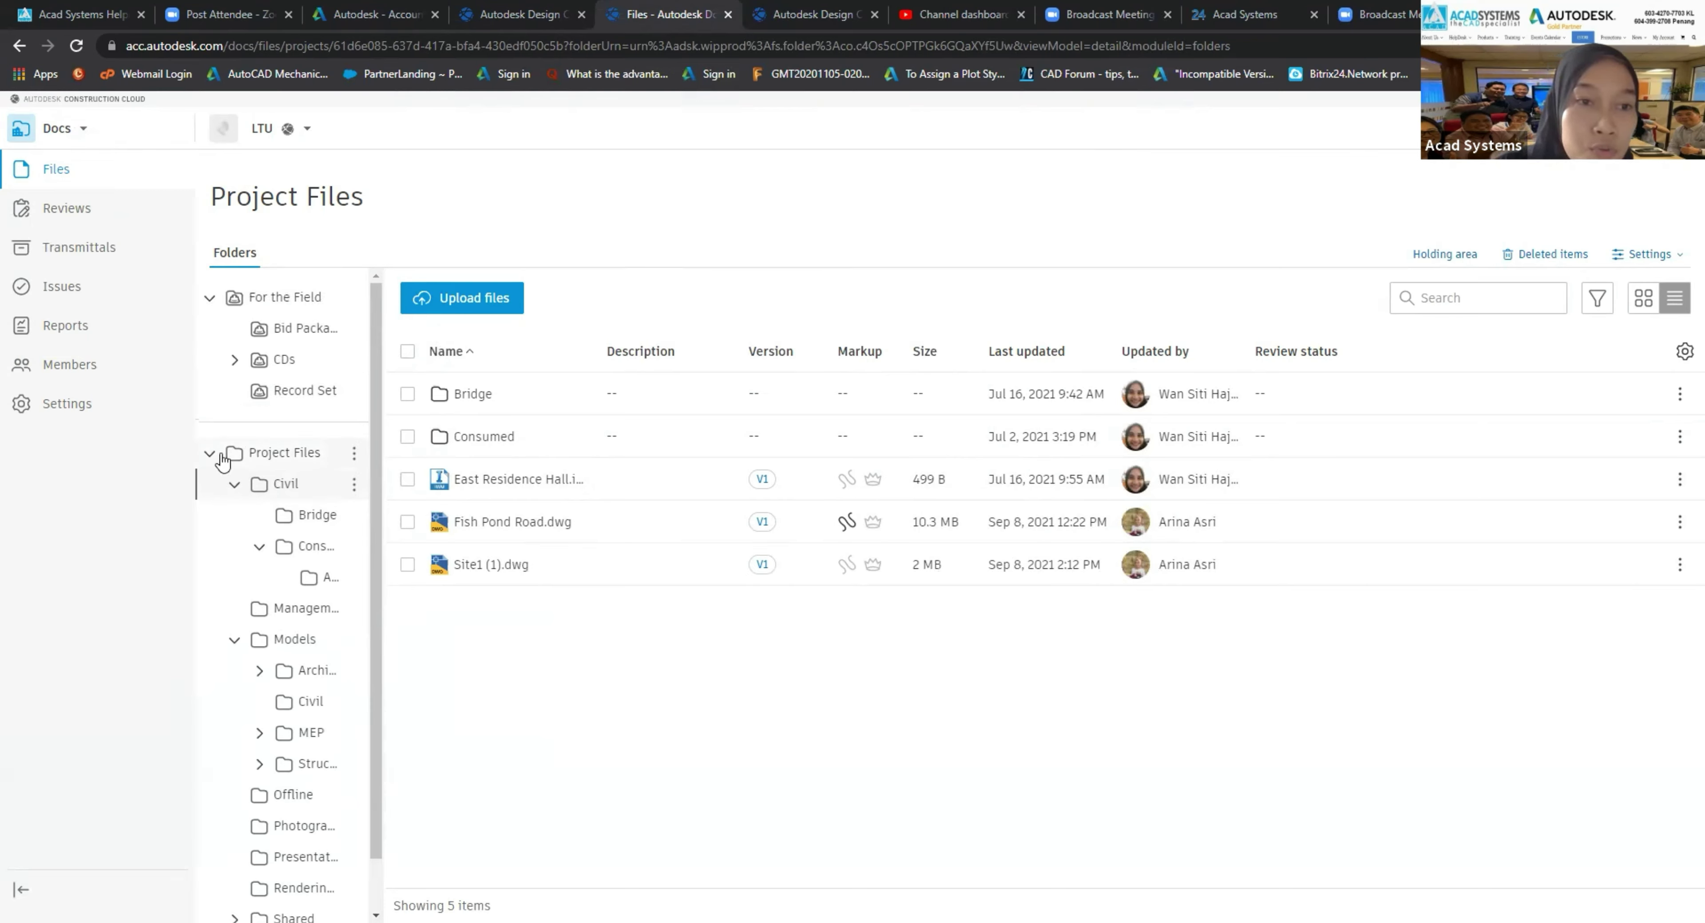
click(236, 489)
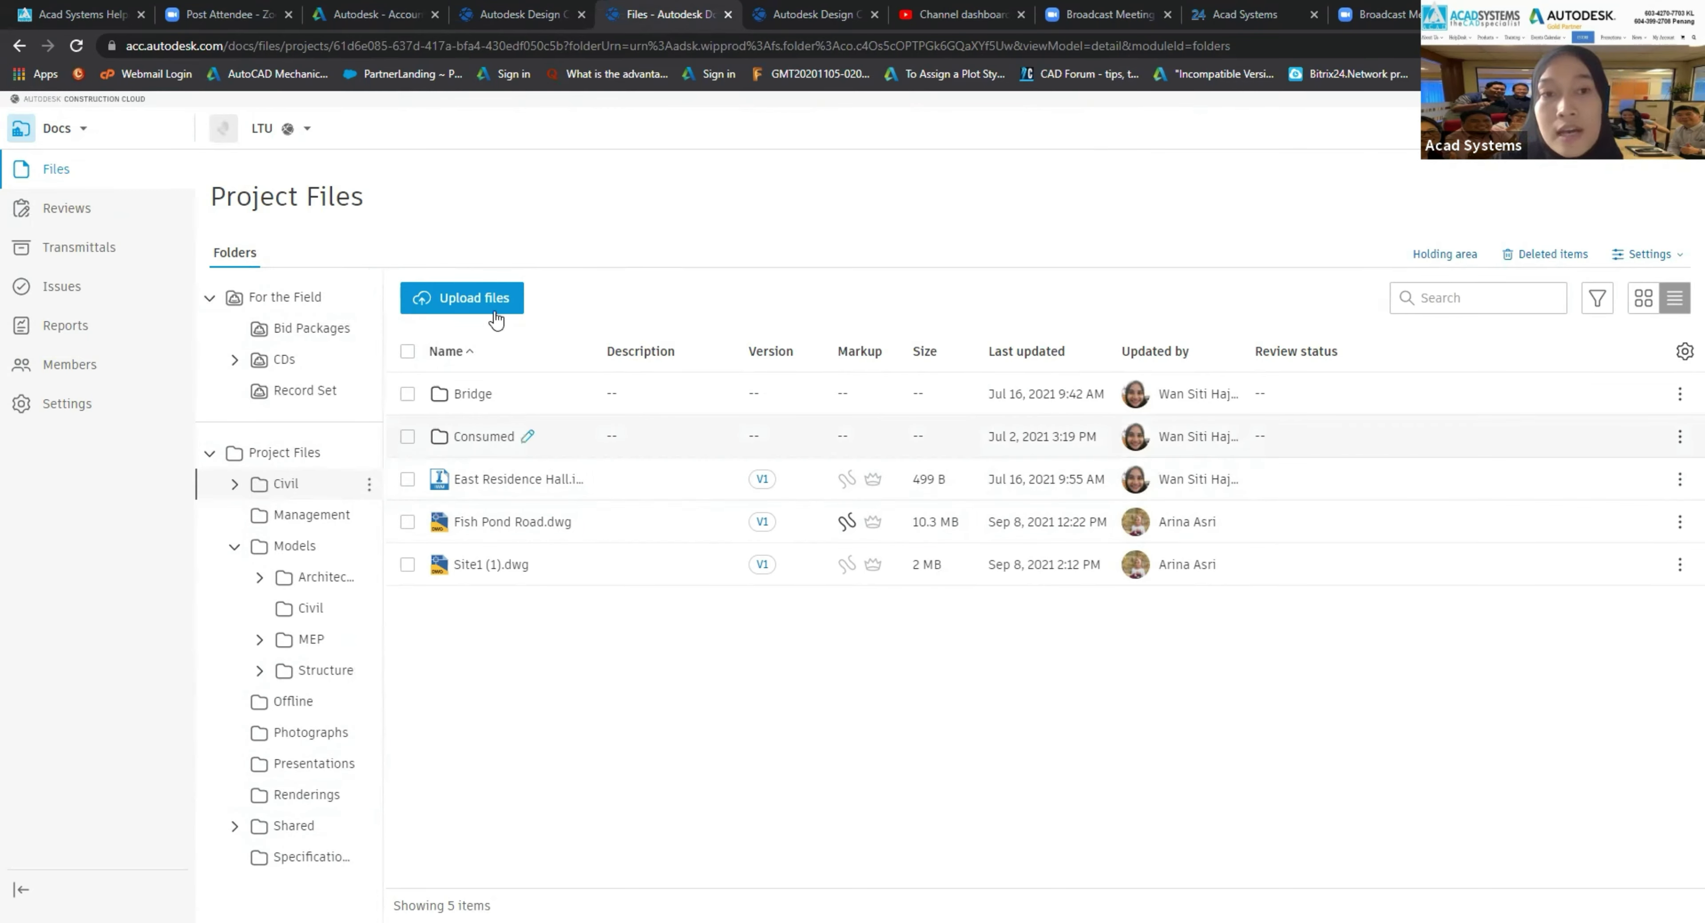
click(472, 304)
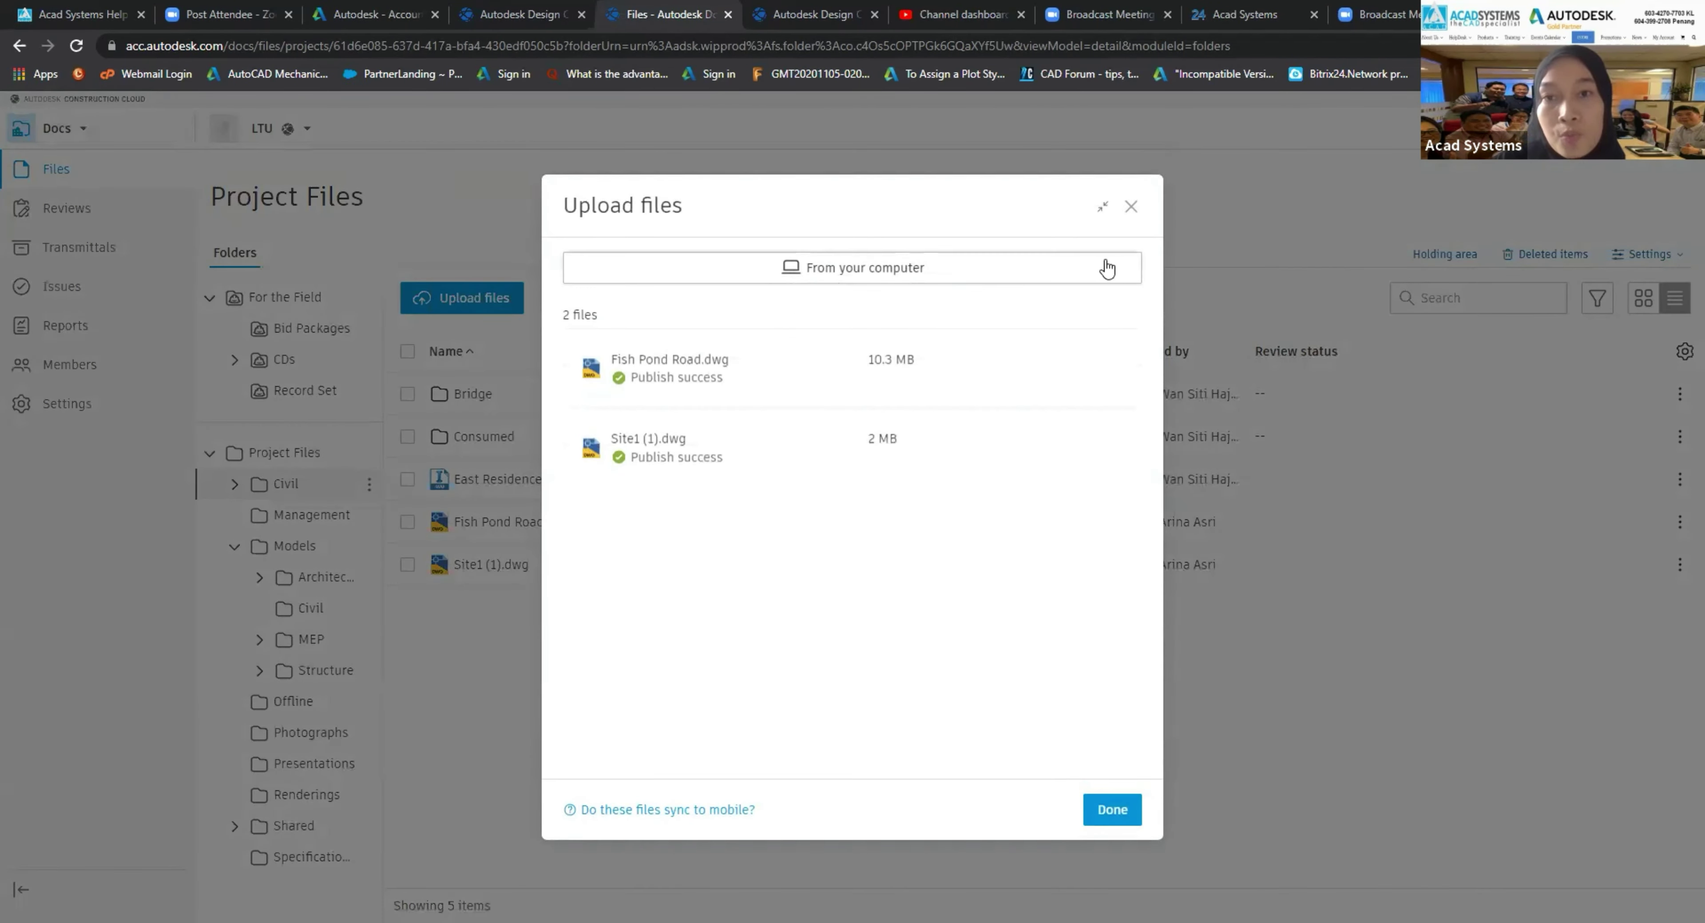
click(1132, 206)
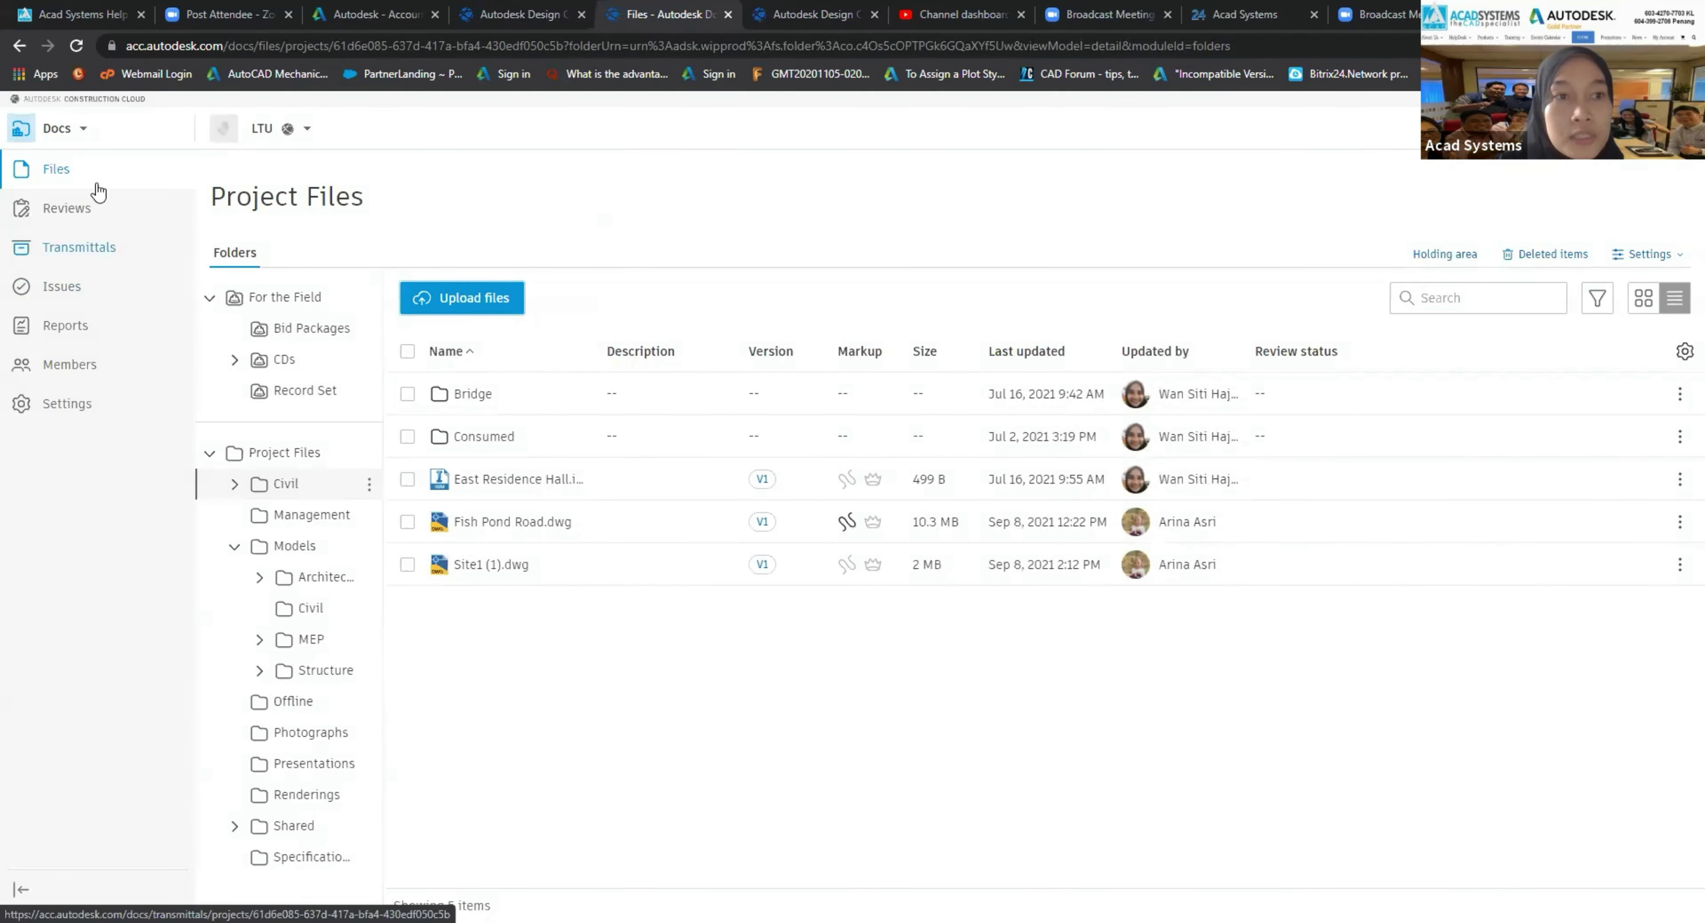
Step: Open Design Collaboration for the LTU project and expand the team timeline to examine the shared packages
click(53, 132)
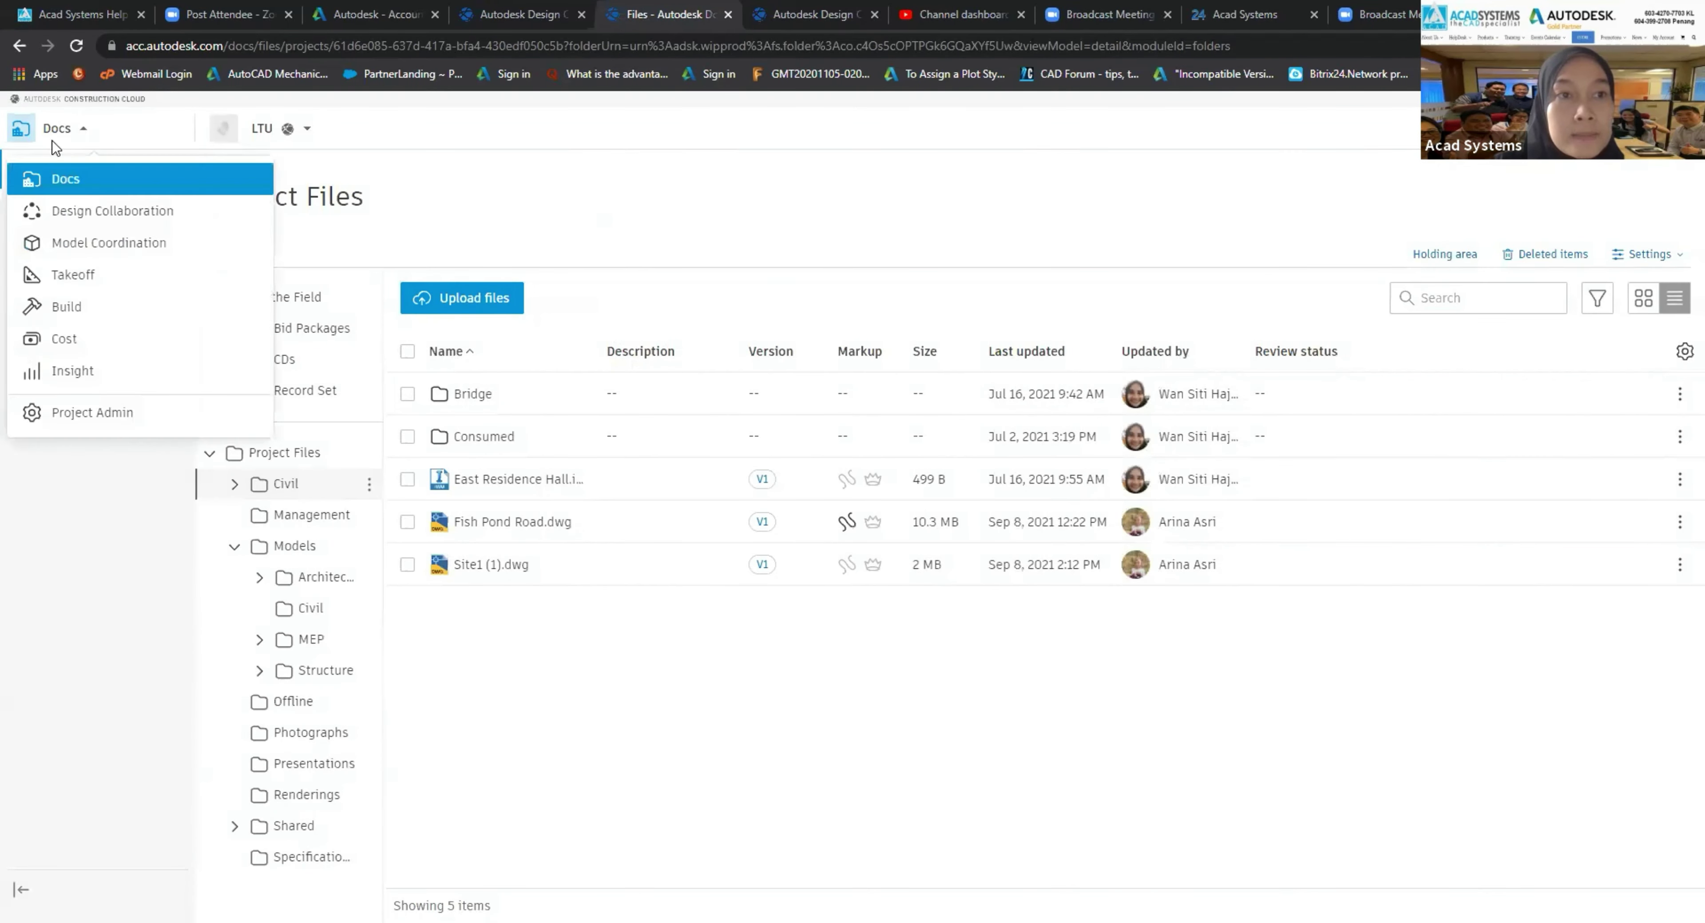
click(78, 212)
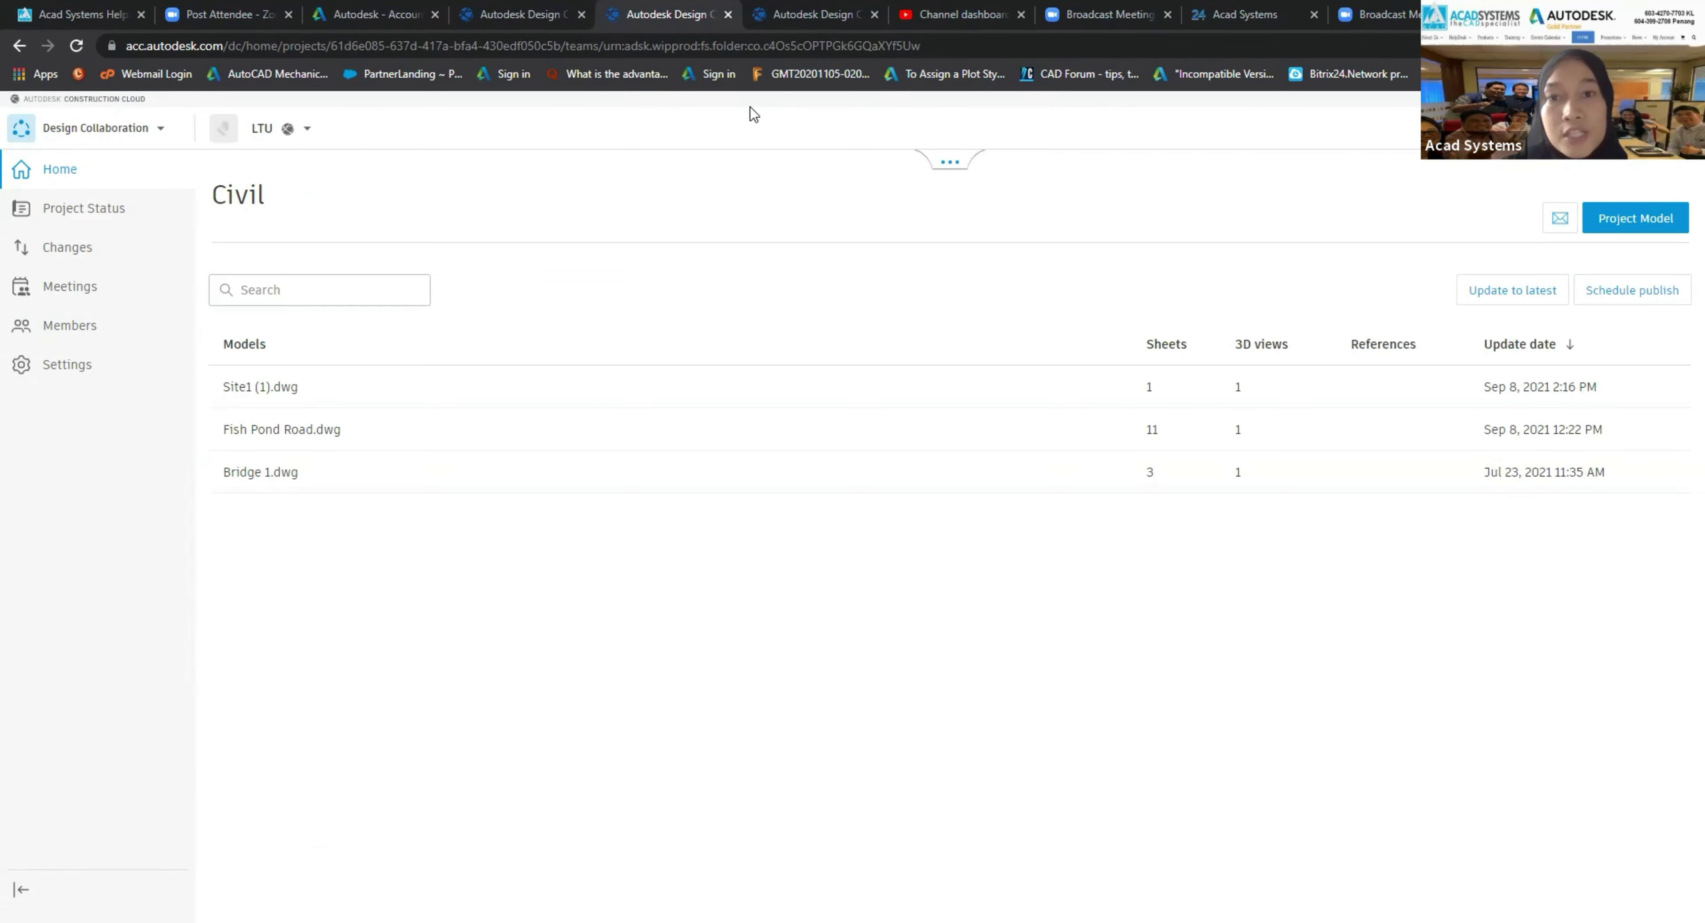
click(952, 167)
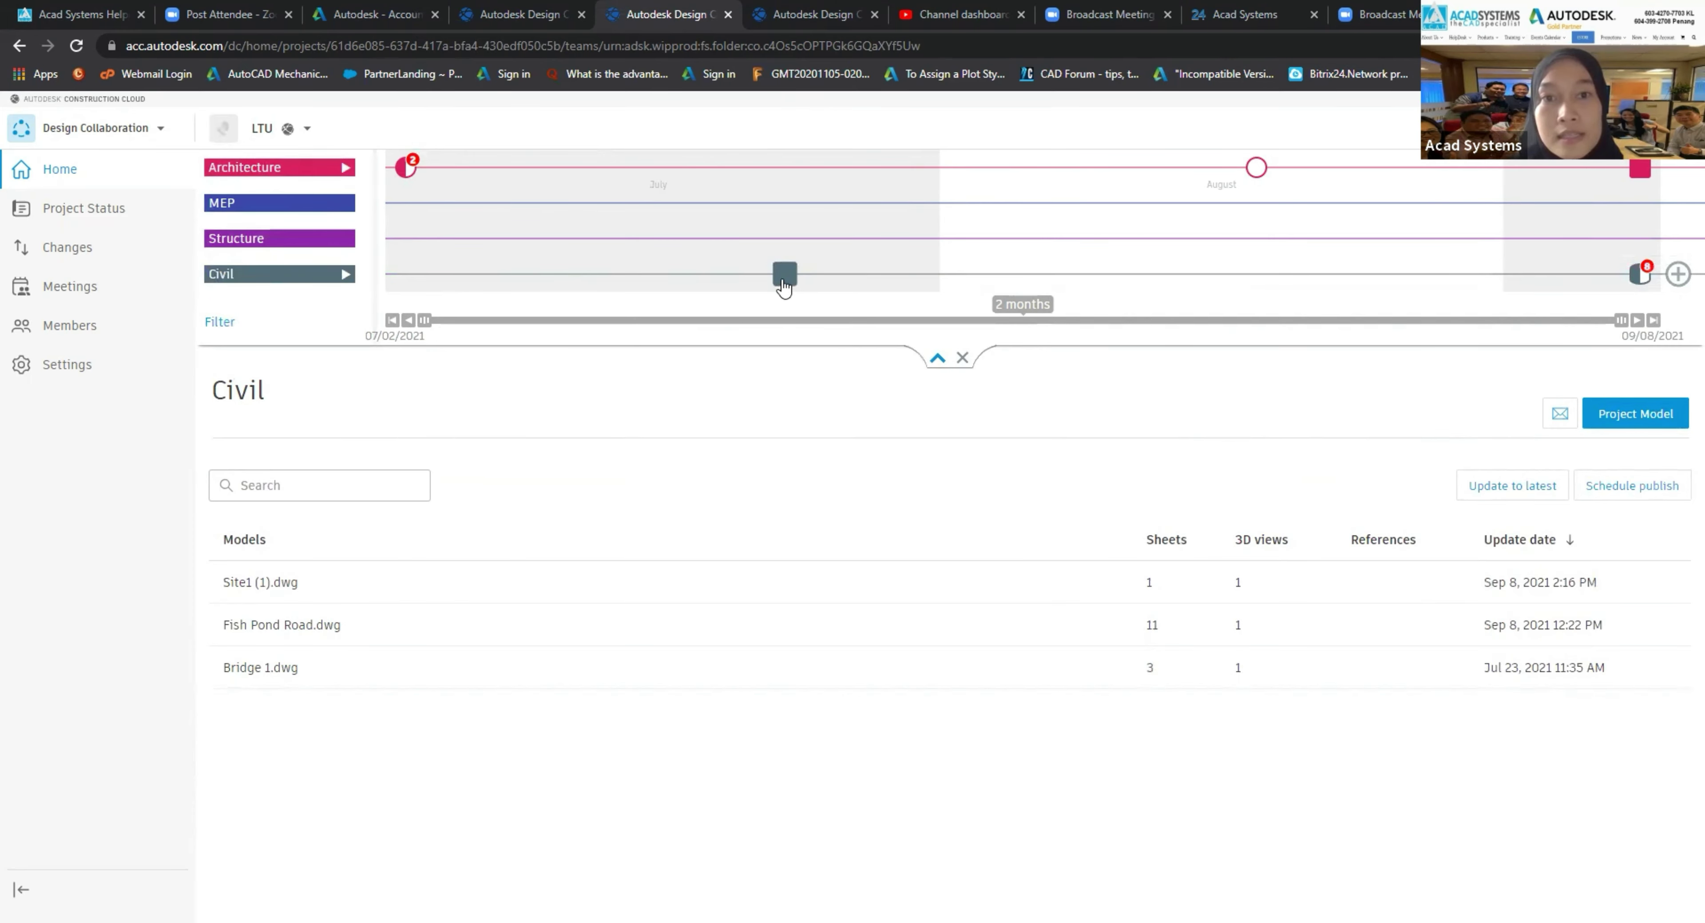
mouse_move(784, 286)
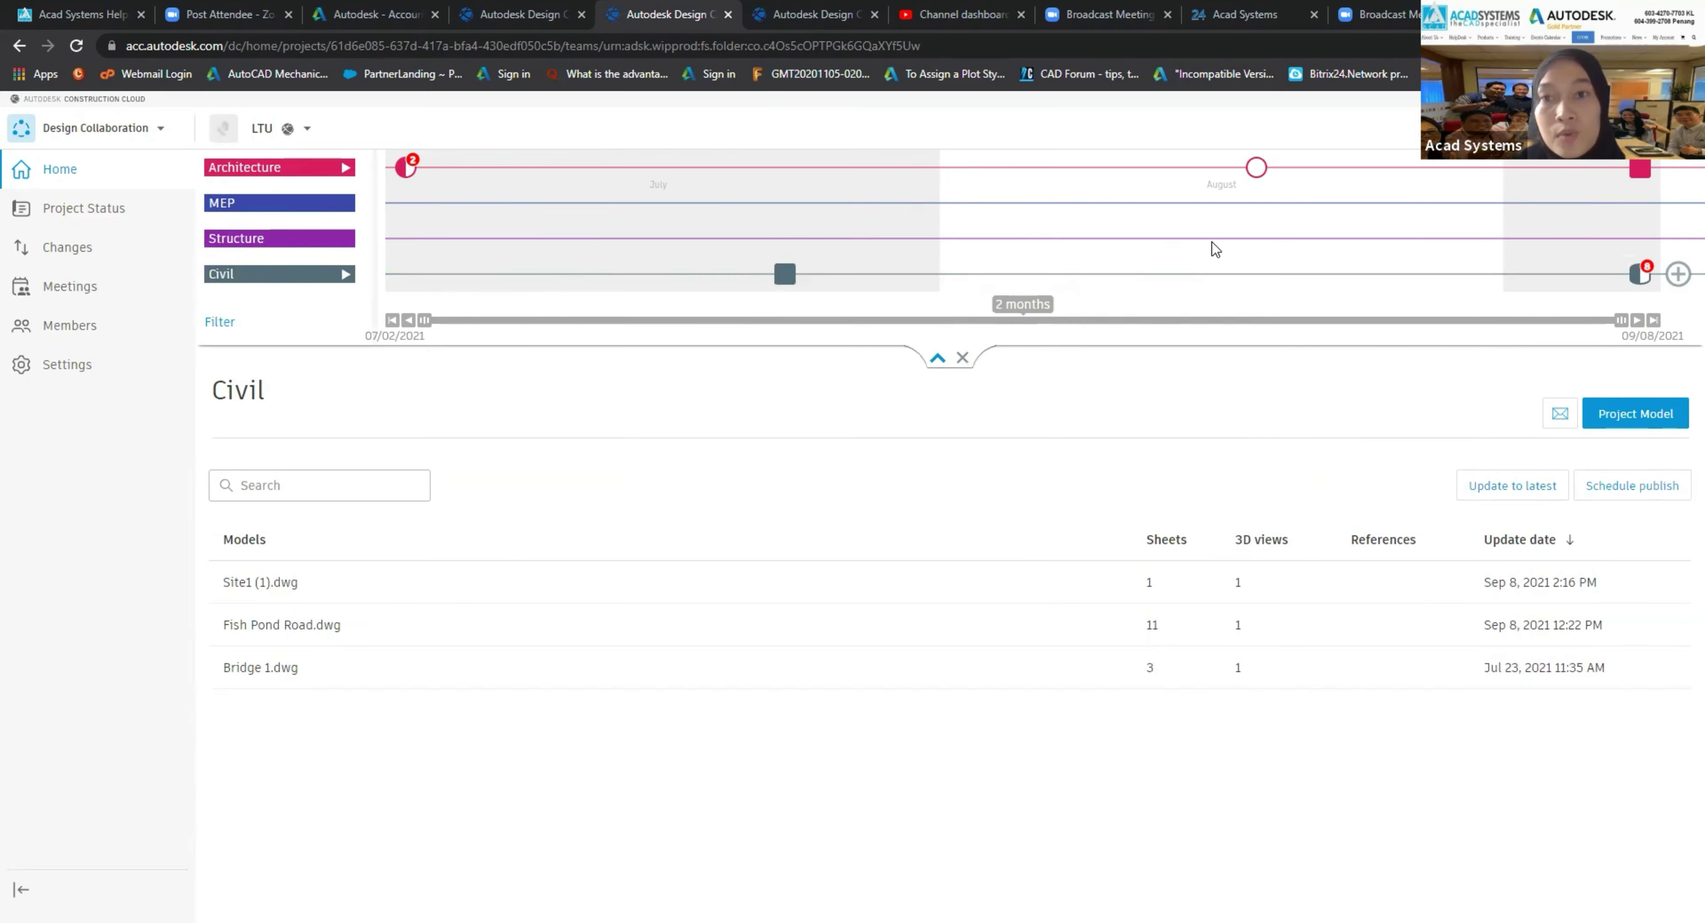
scroll(909, 243, up, 2)
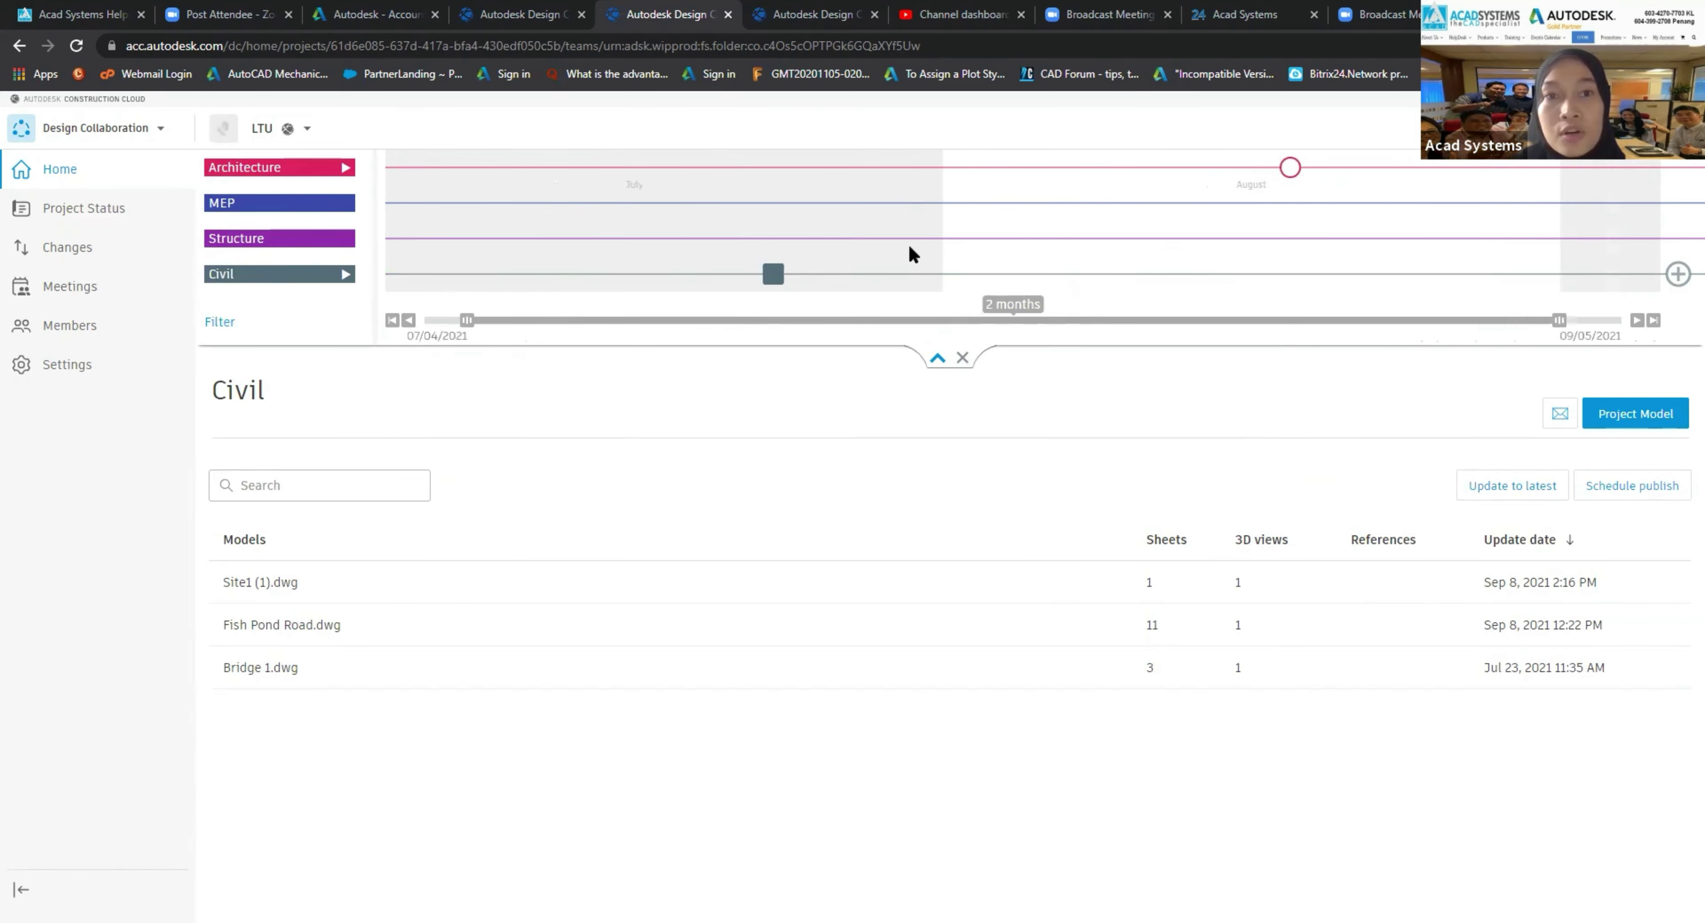
scroll(909, 247, down, 2)
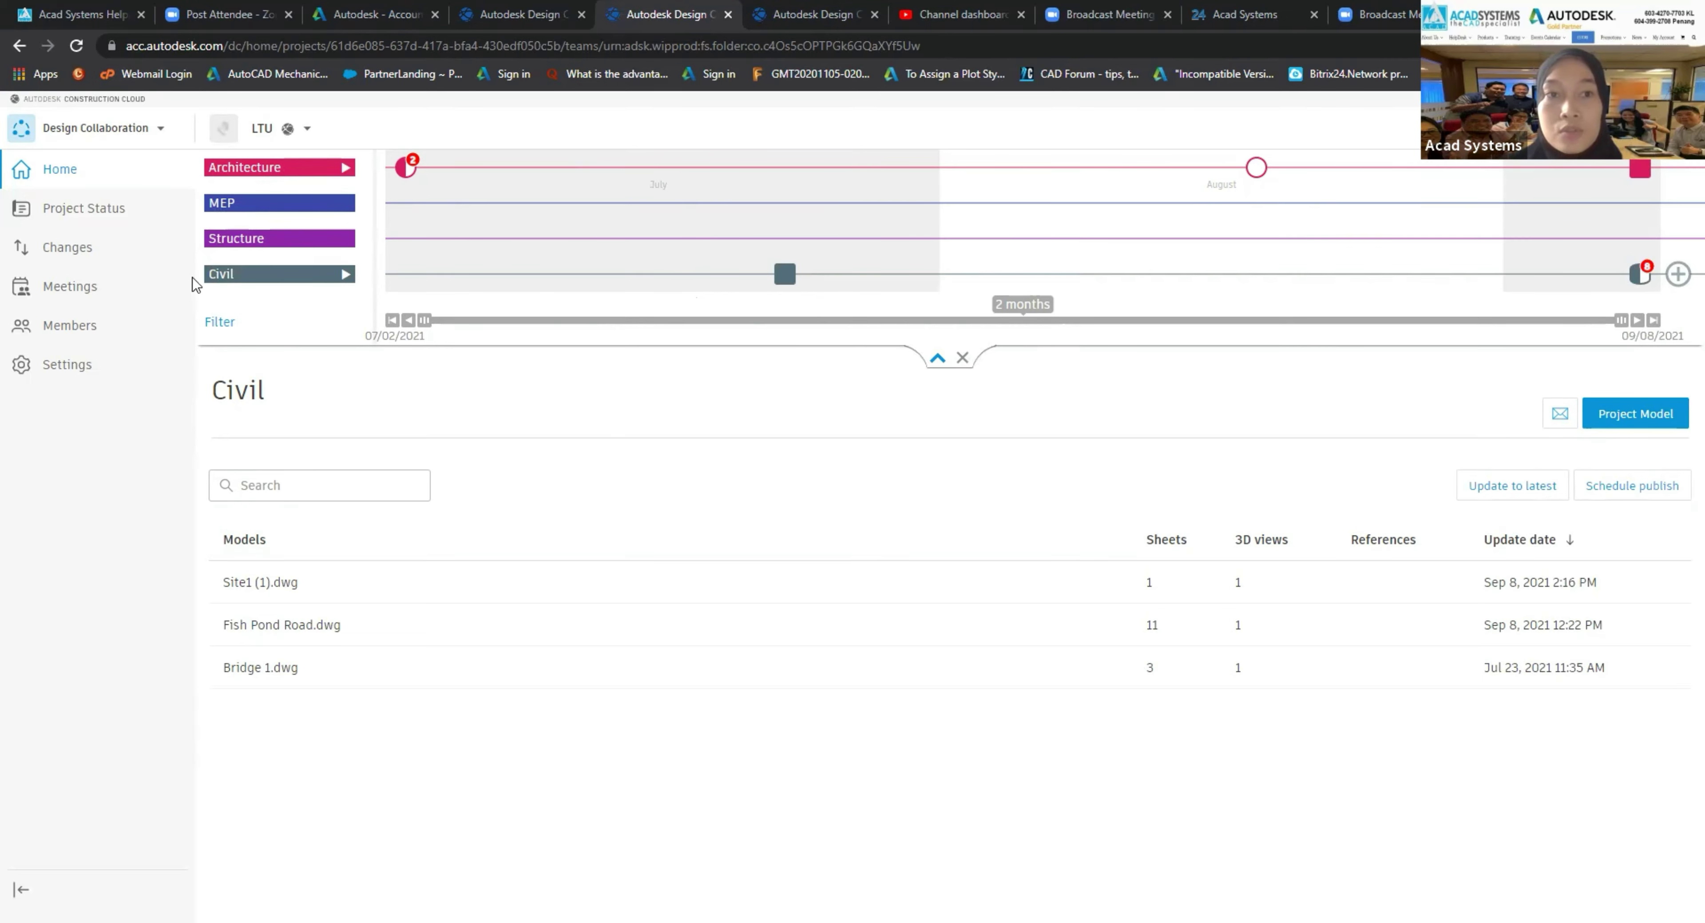
Step: Create a new package for the Architecture team containing the R21 LTU Housing - Arch.rvt model and save it
click(240, 170)
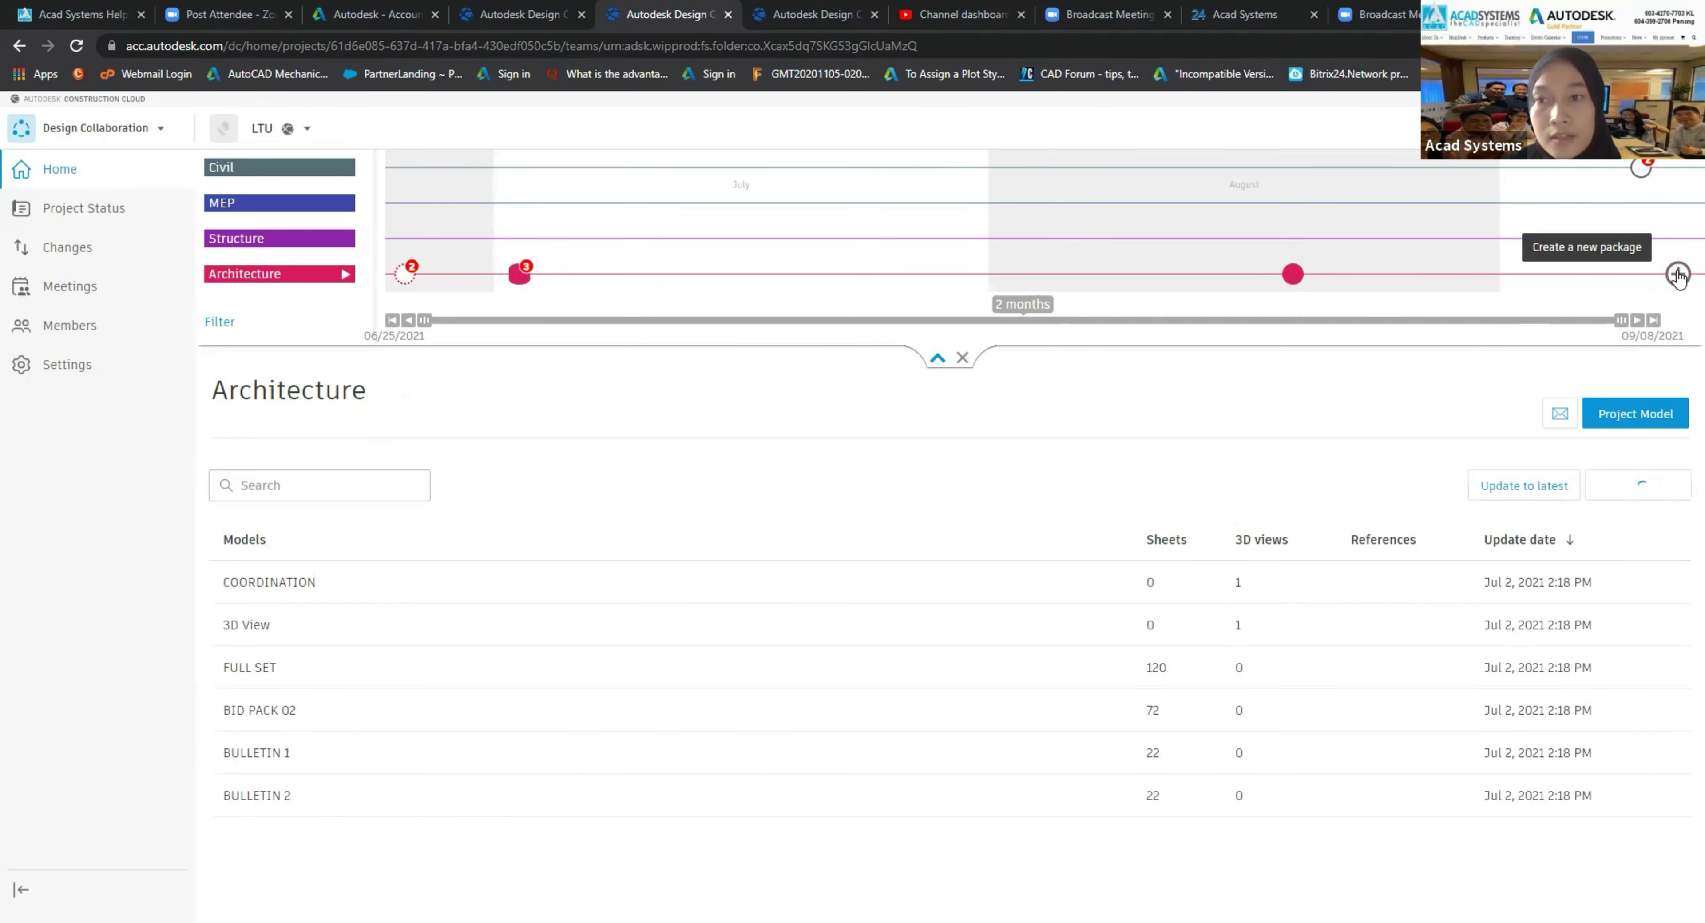
click(1678, 274)
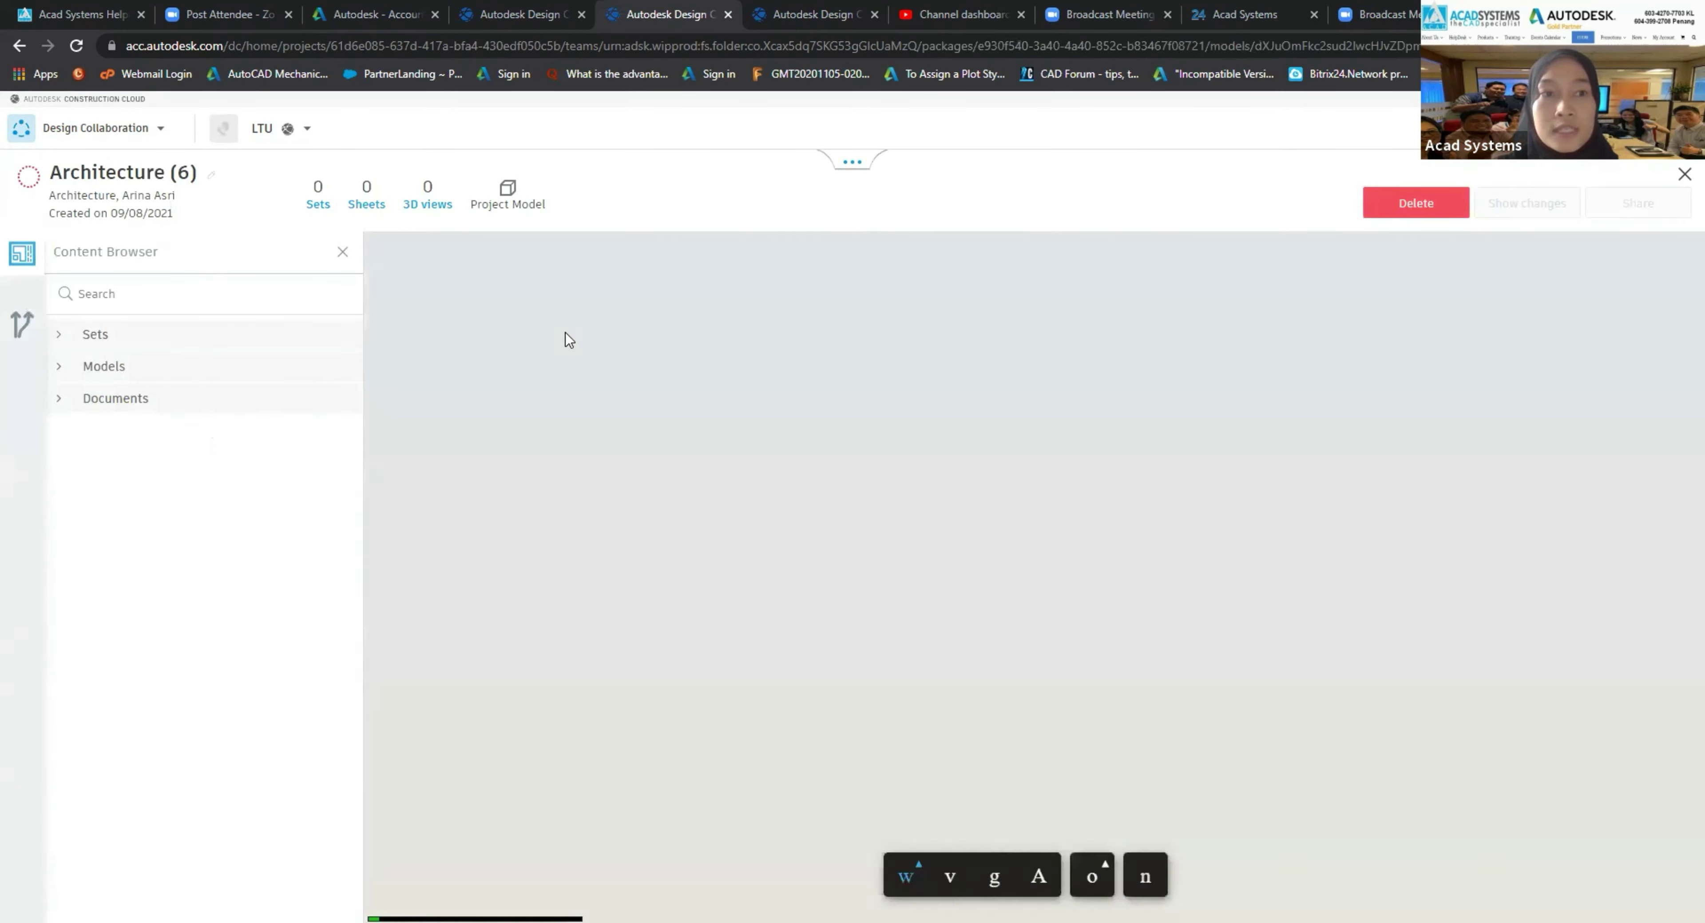
click(59, 371)
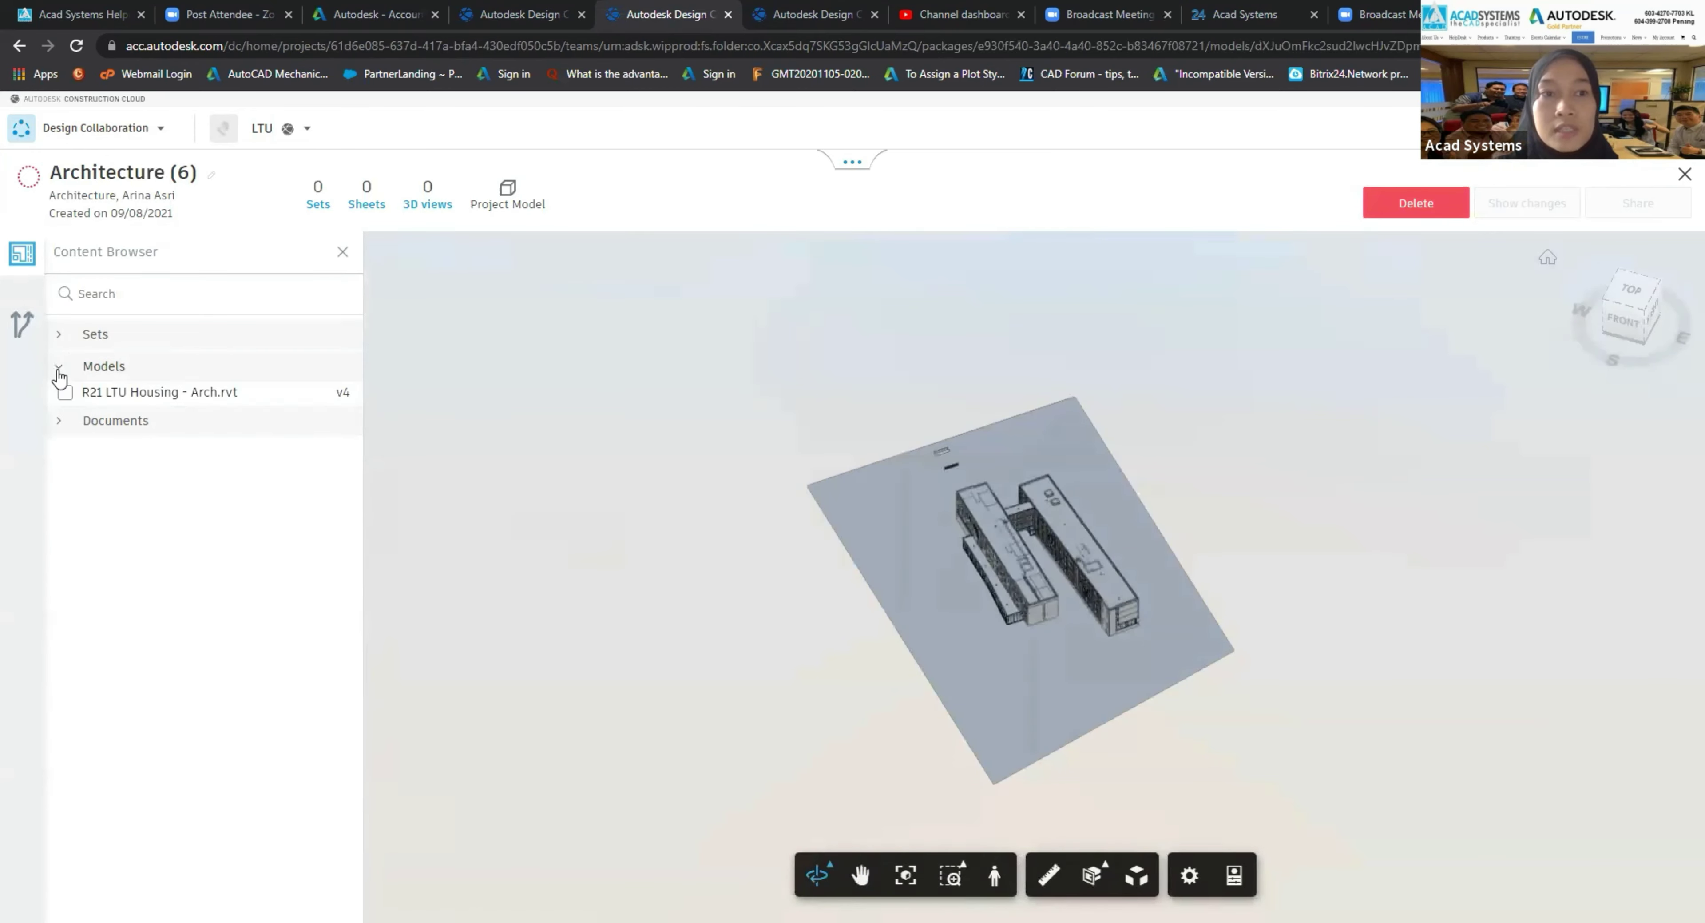
click(64, 394)
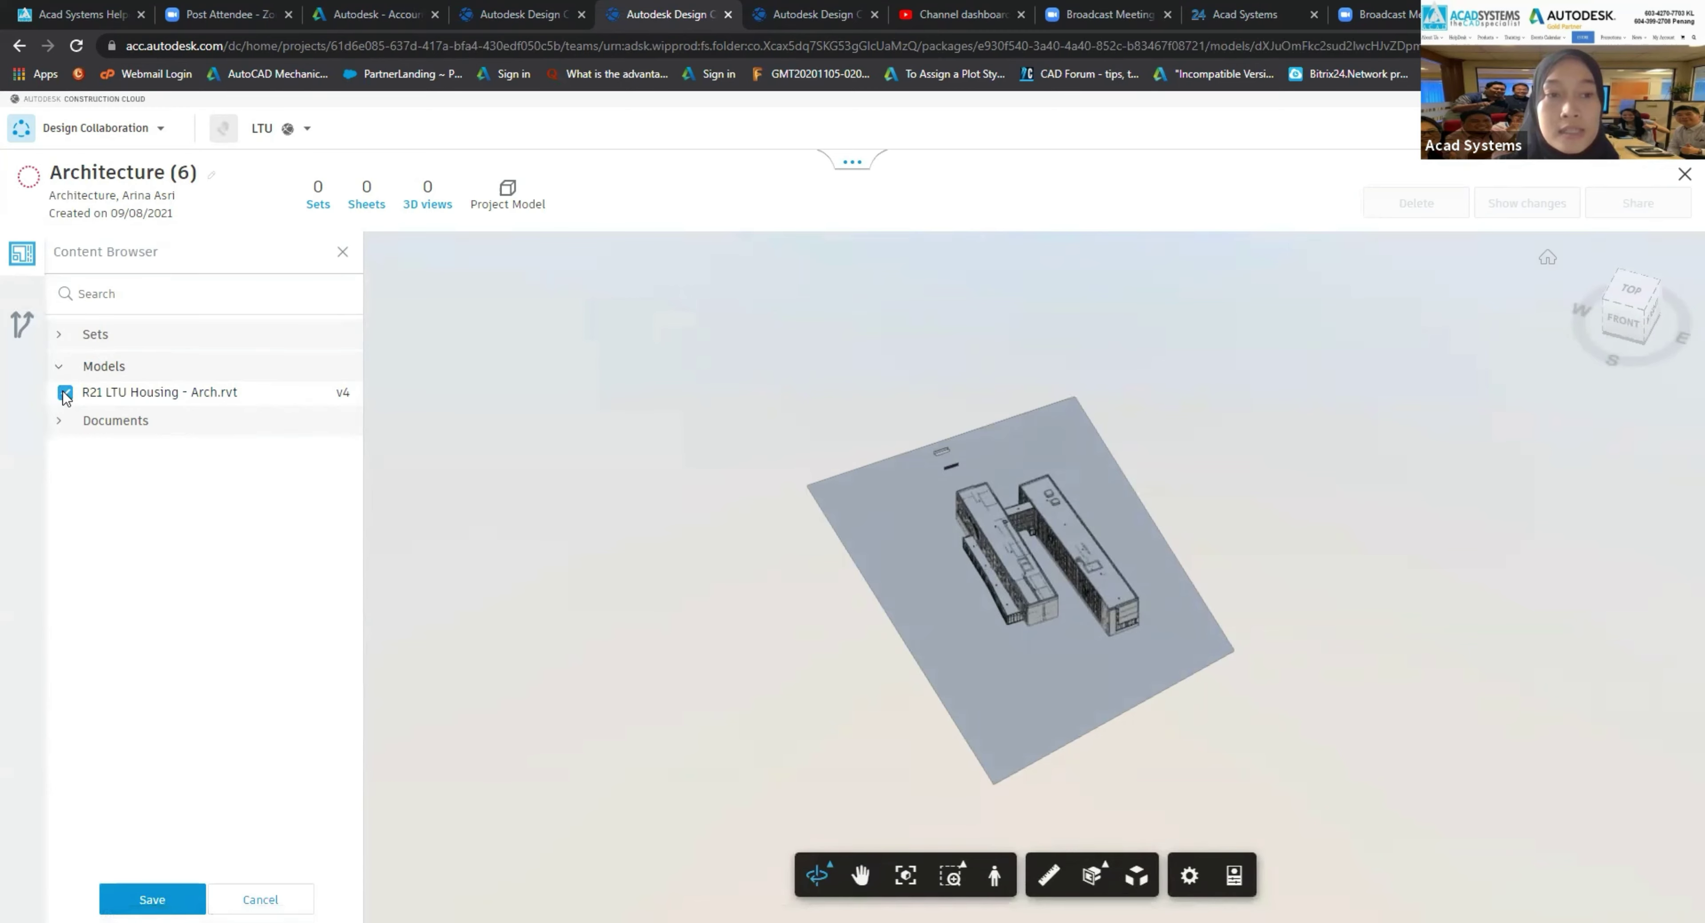
click(153, 899)
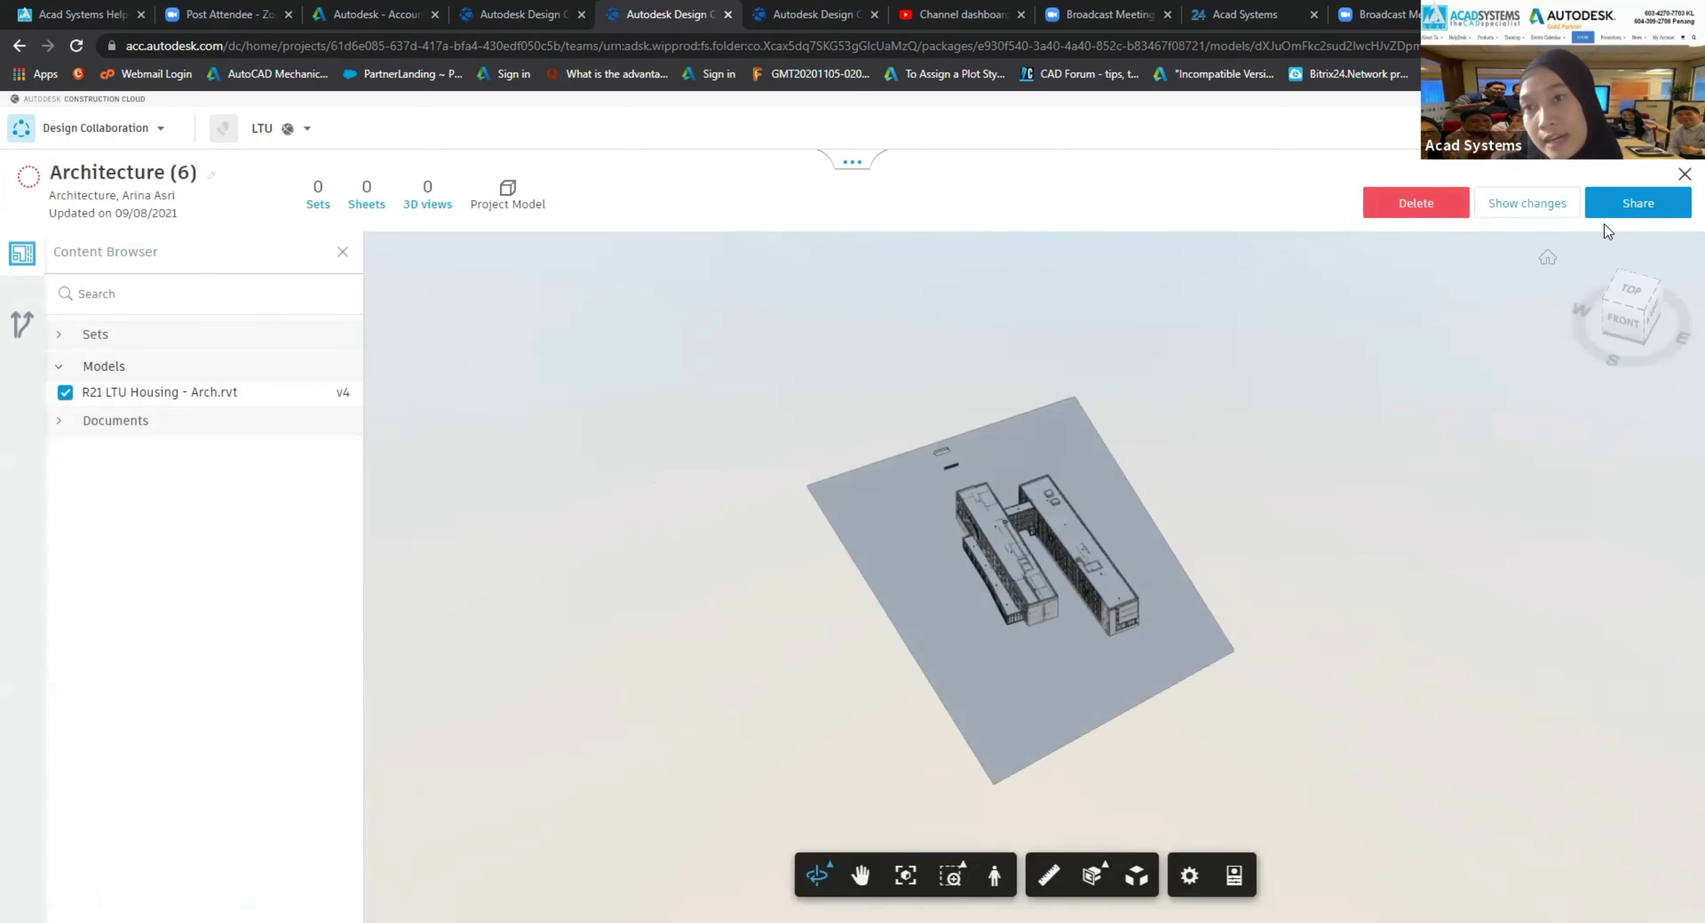
Step: Start sharing the Architecture package and name it 3D Model Link
click(1629, 206)
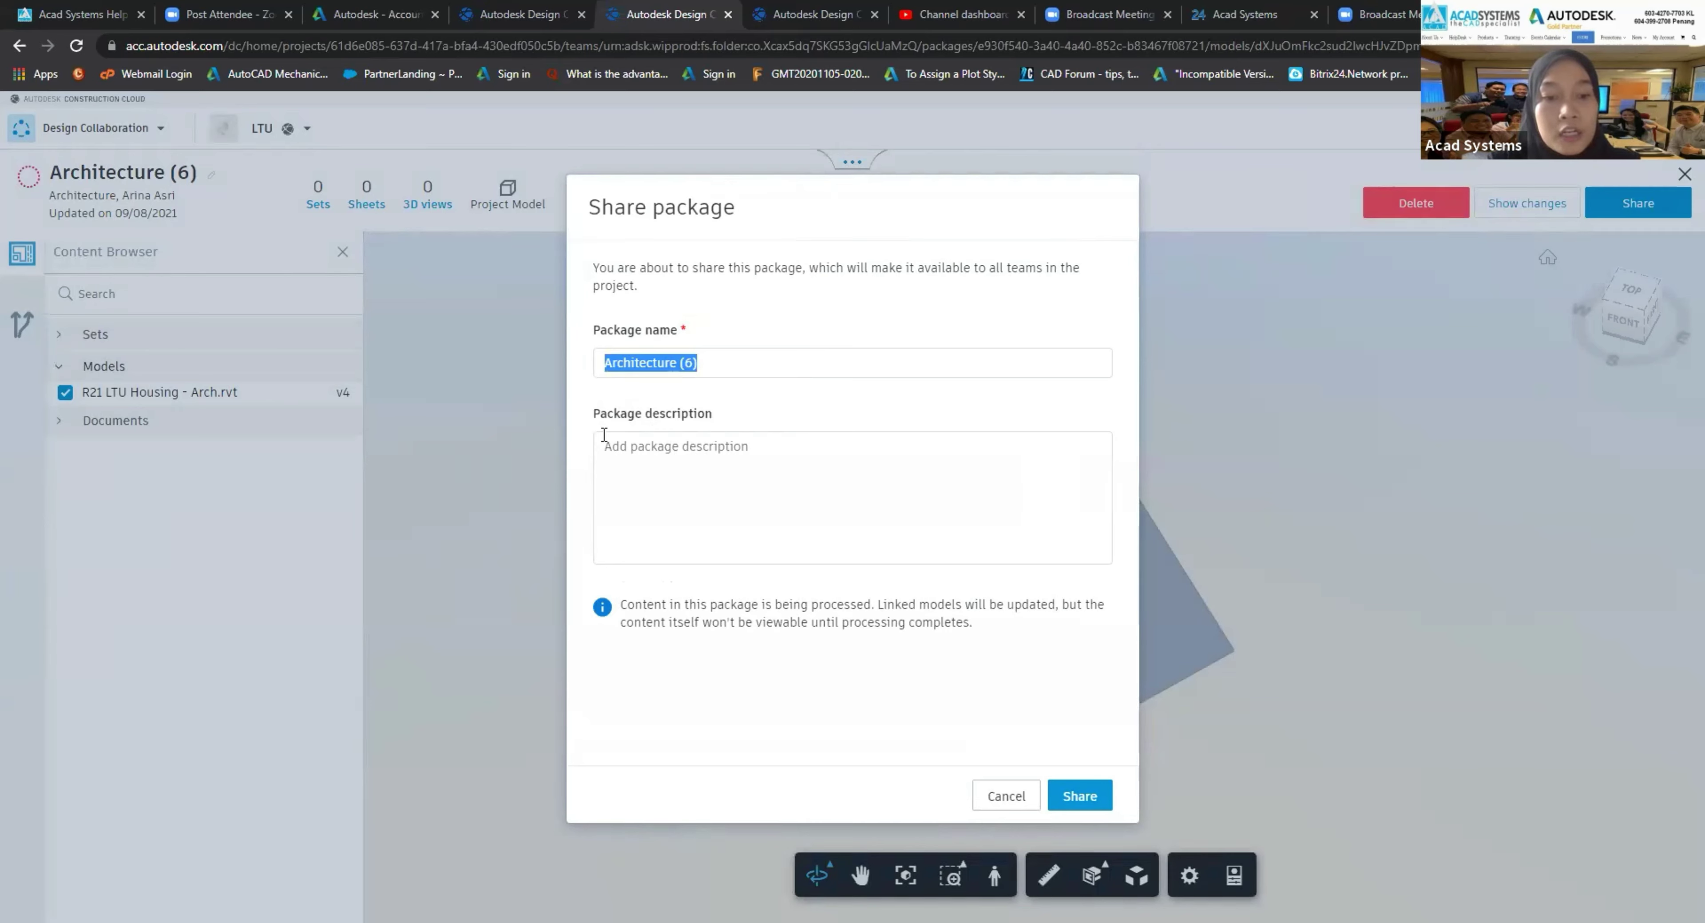
text(3D mOD)
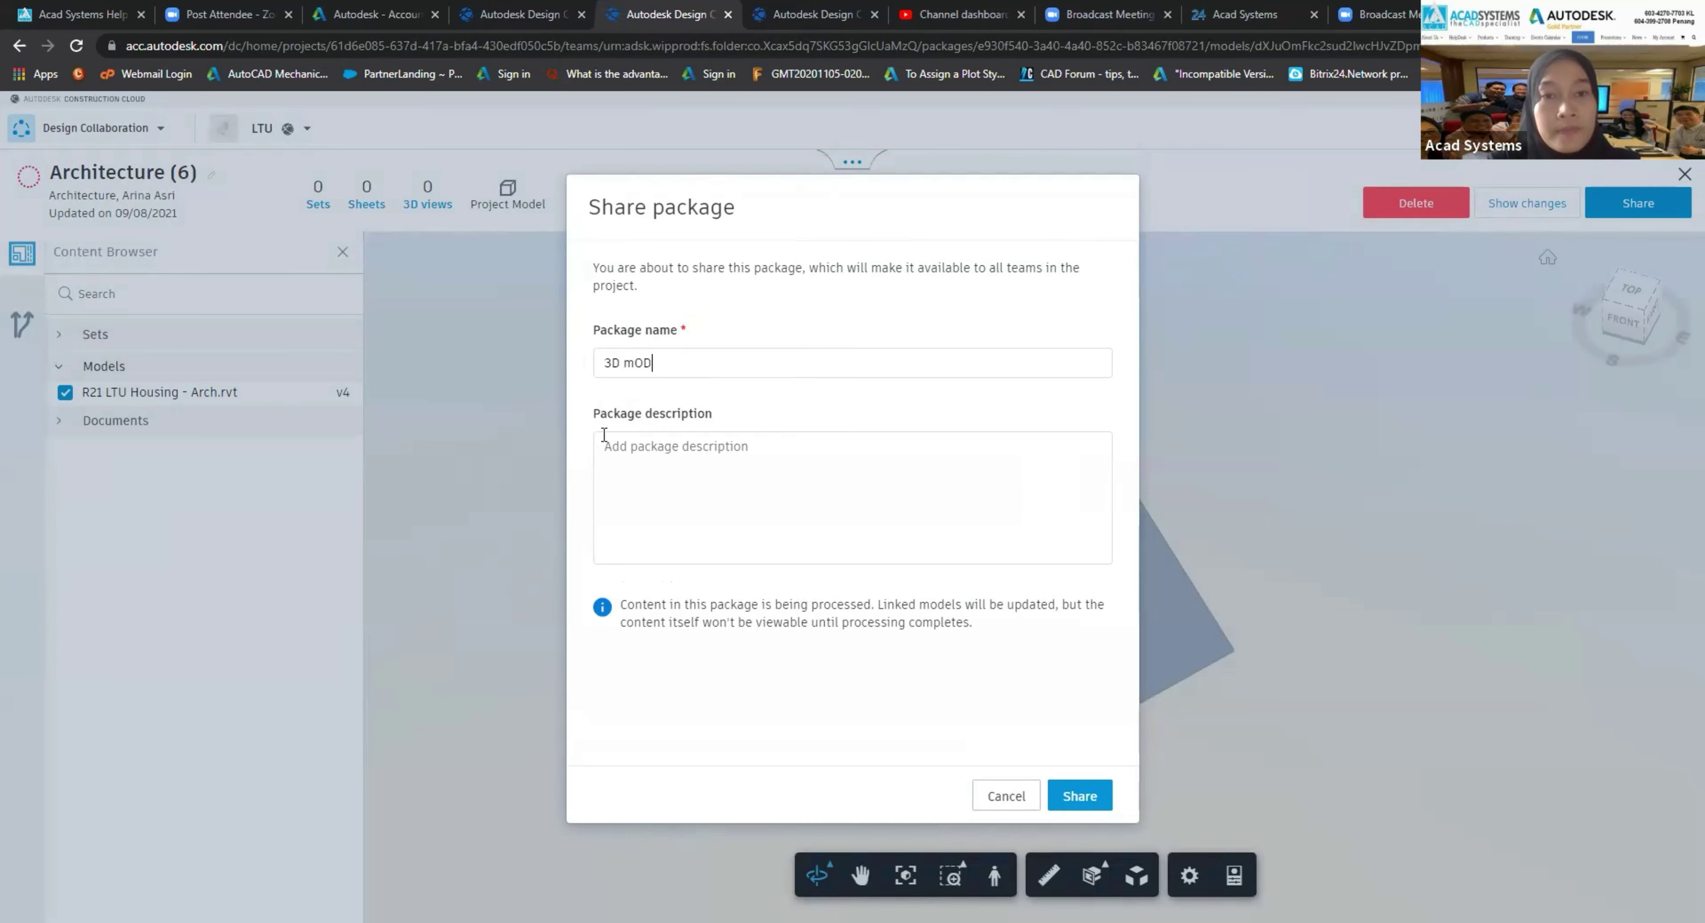
key(BackSpace)
key(BackSpace)
key(BackSpace)
key(BackSpace)
text(M)
key(BackSpace)
key(BackSpace)
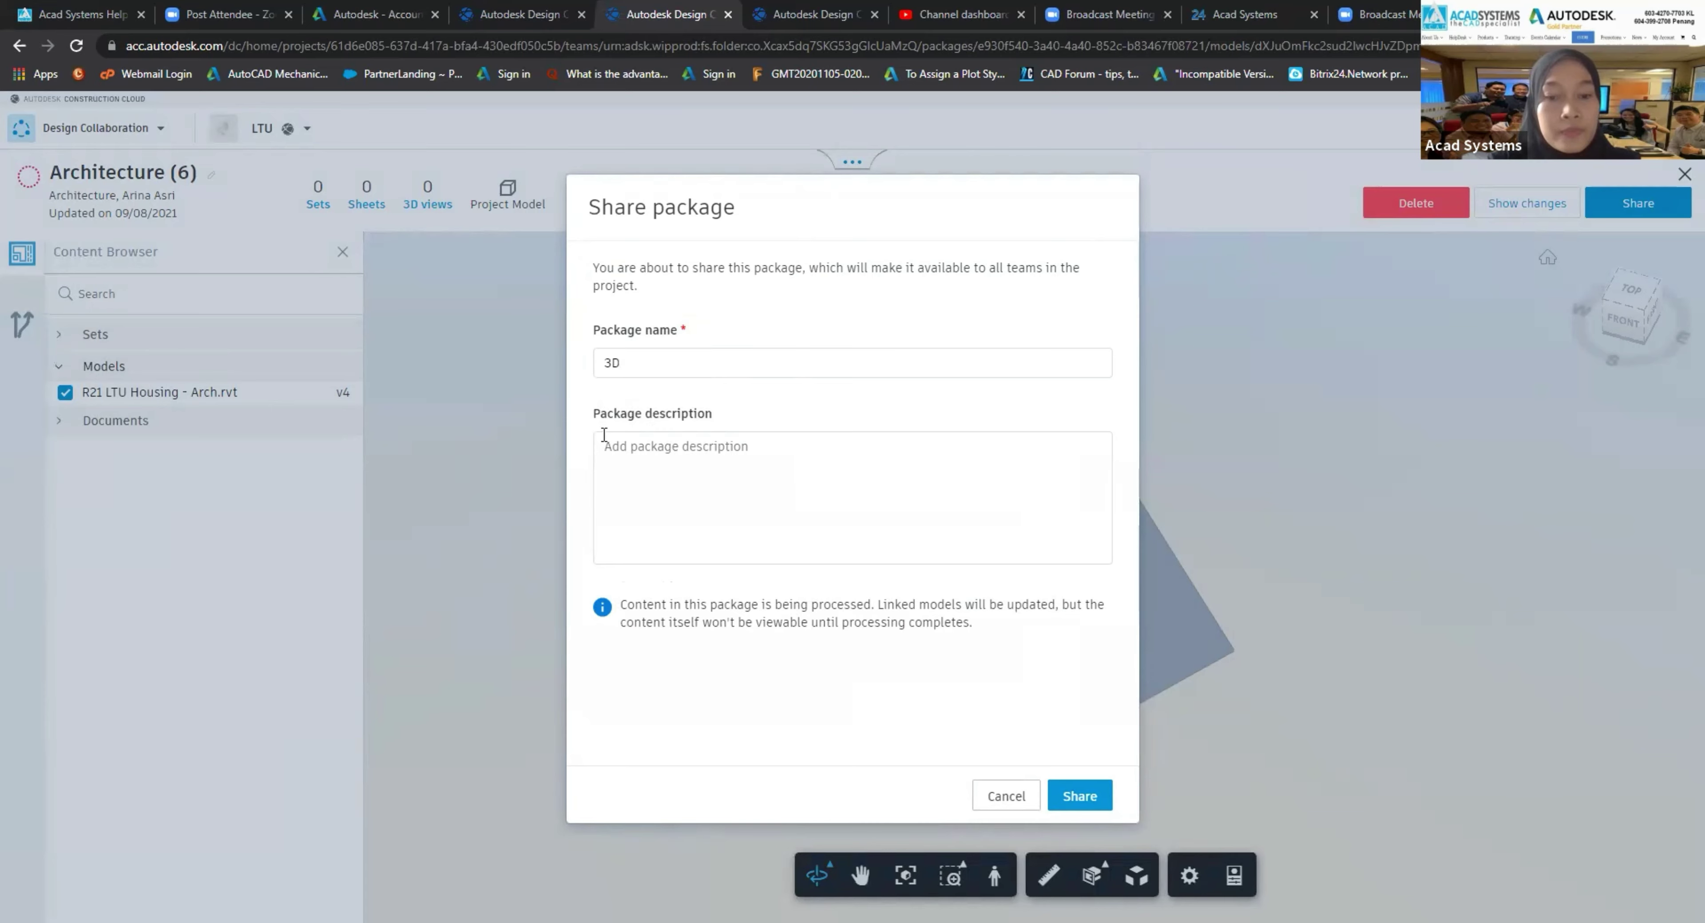
text(Model)
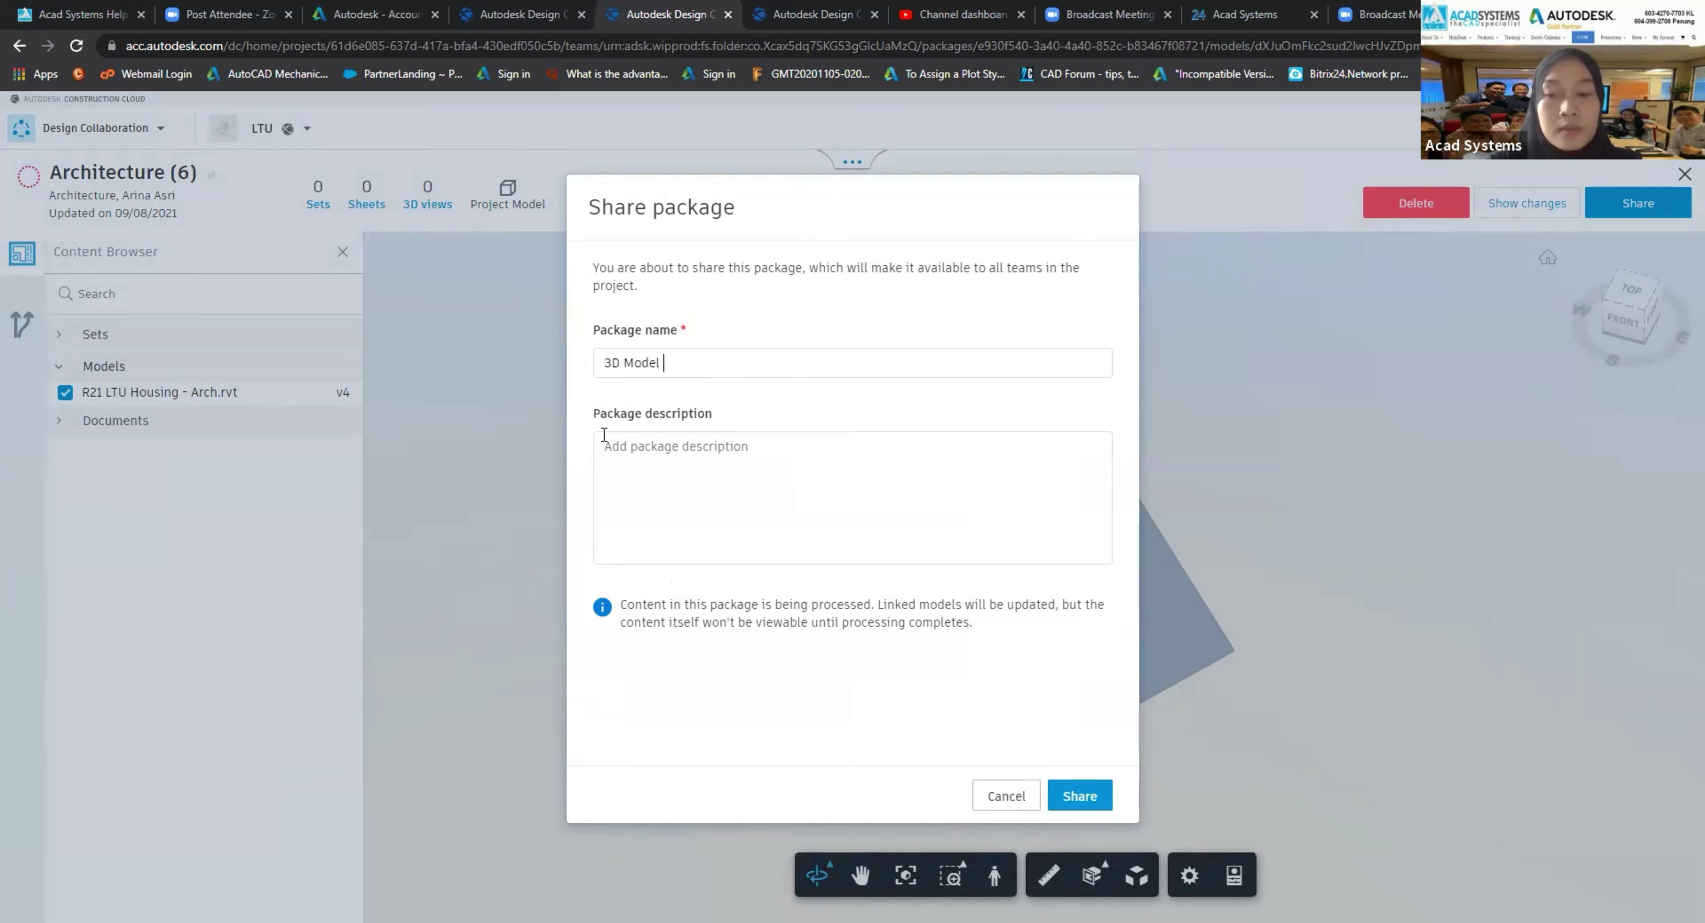
text( Link)
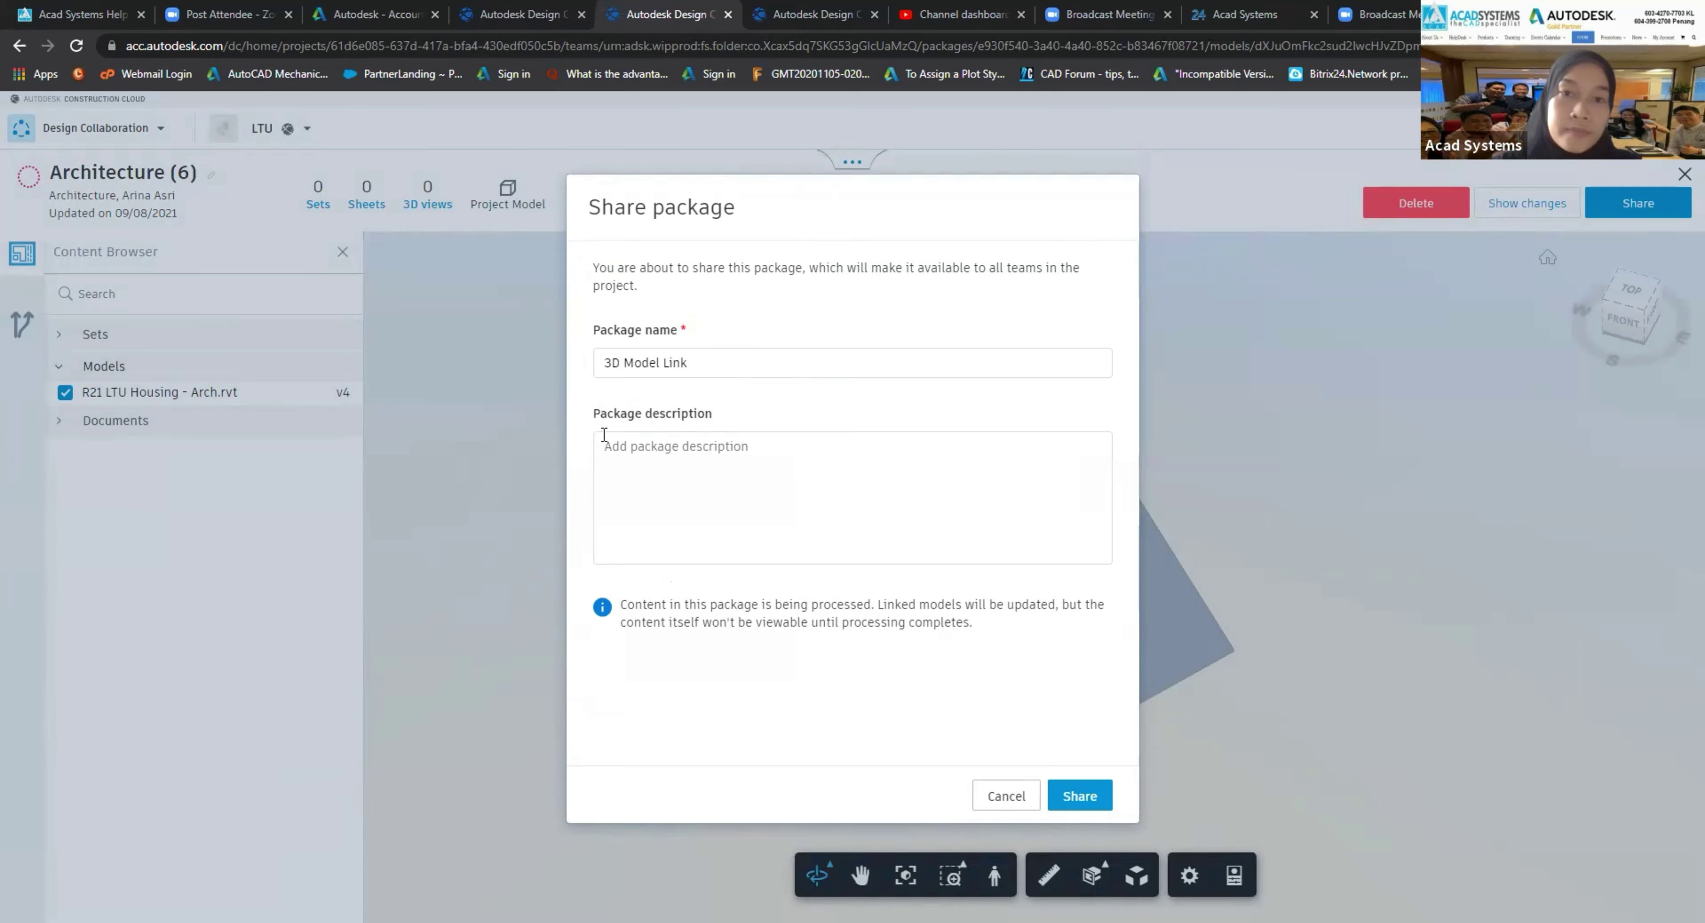
Step: Add the package description "Completed 3d Model" and share the package with all teams
click(634, 454)
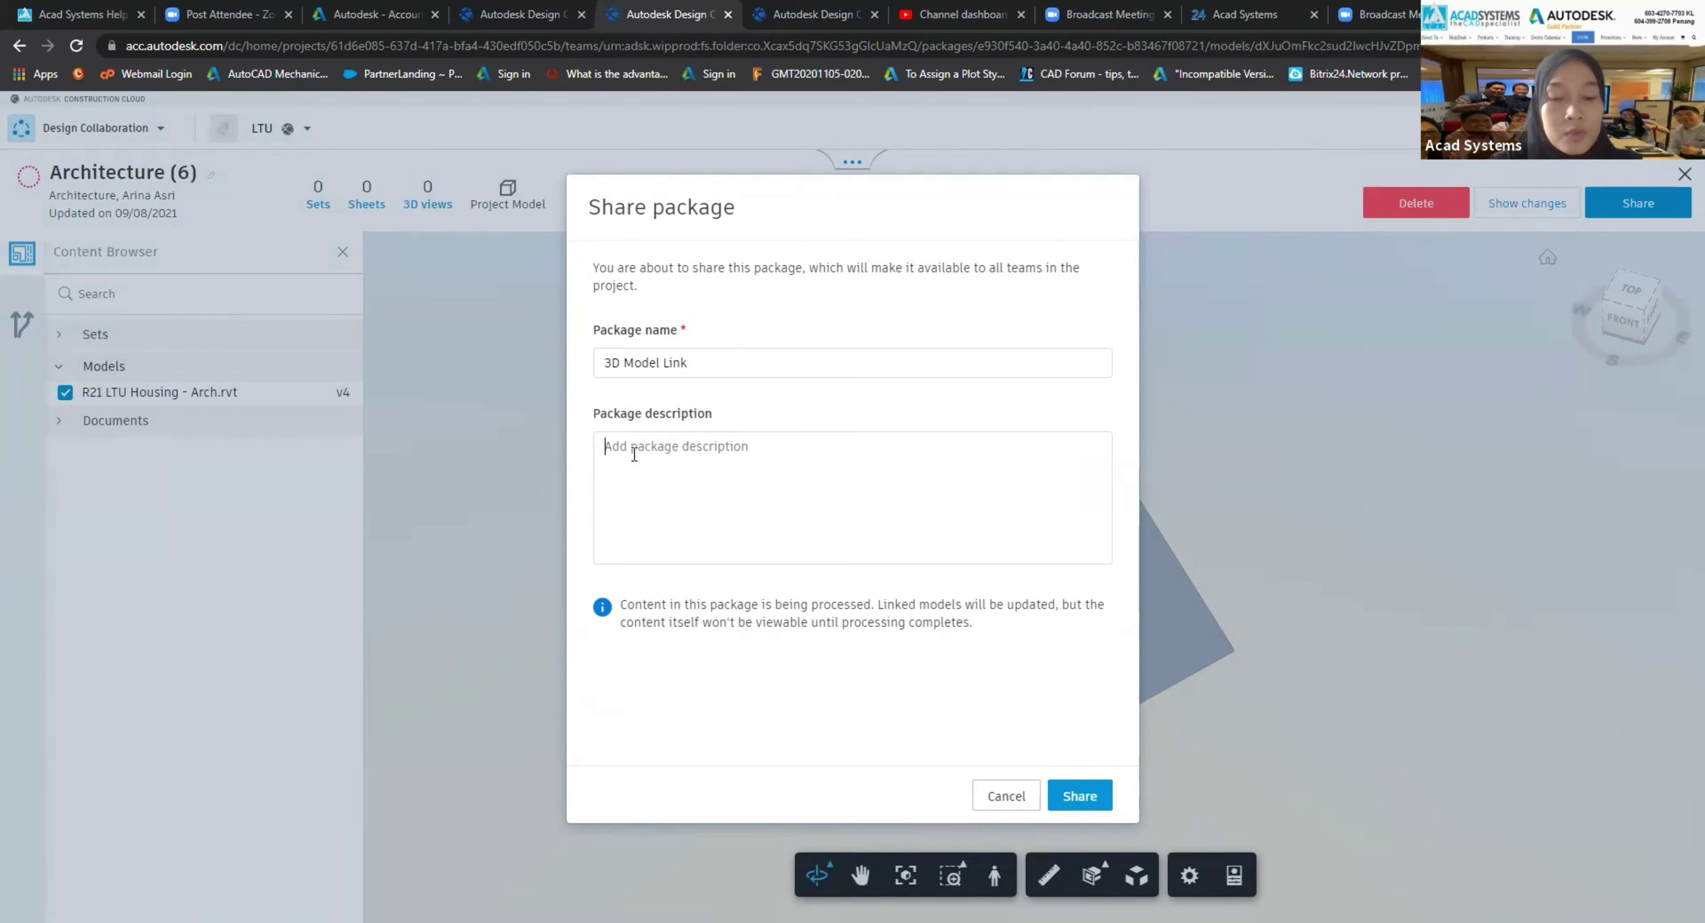
text(x)
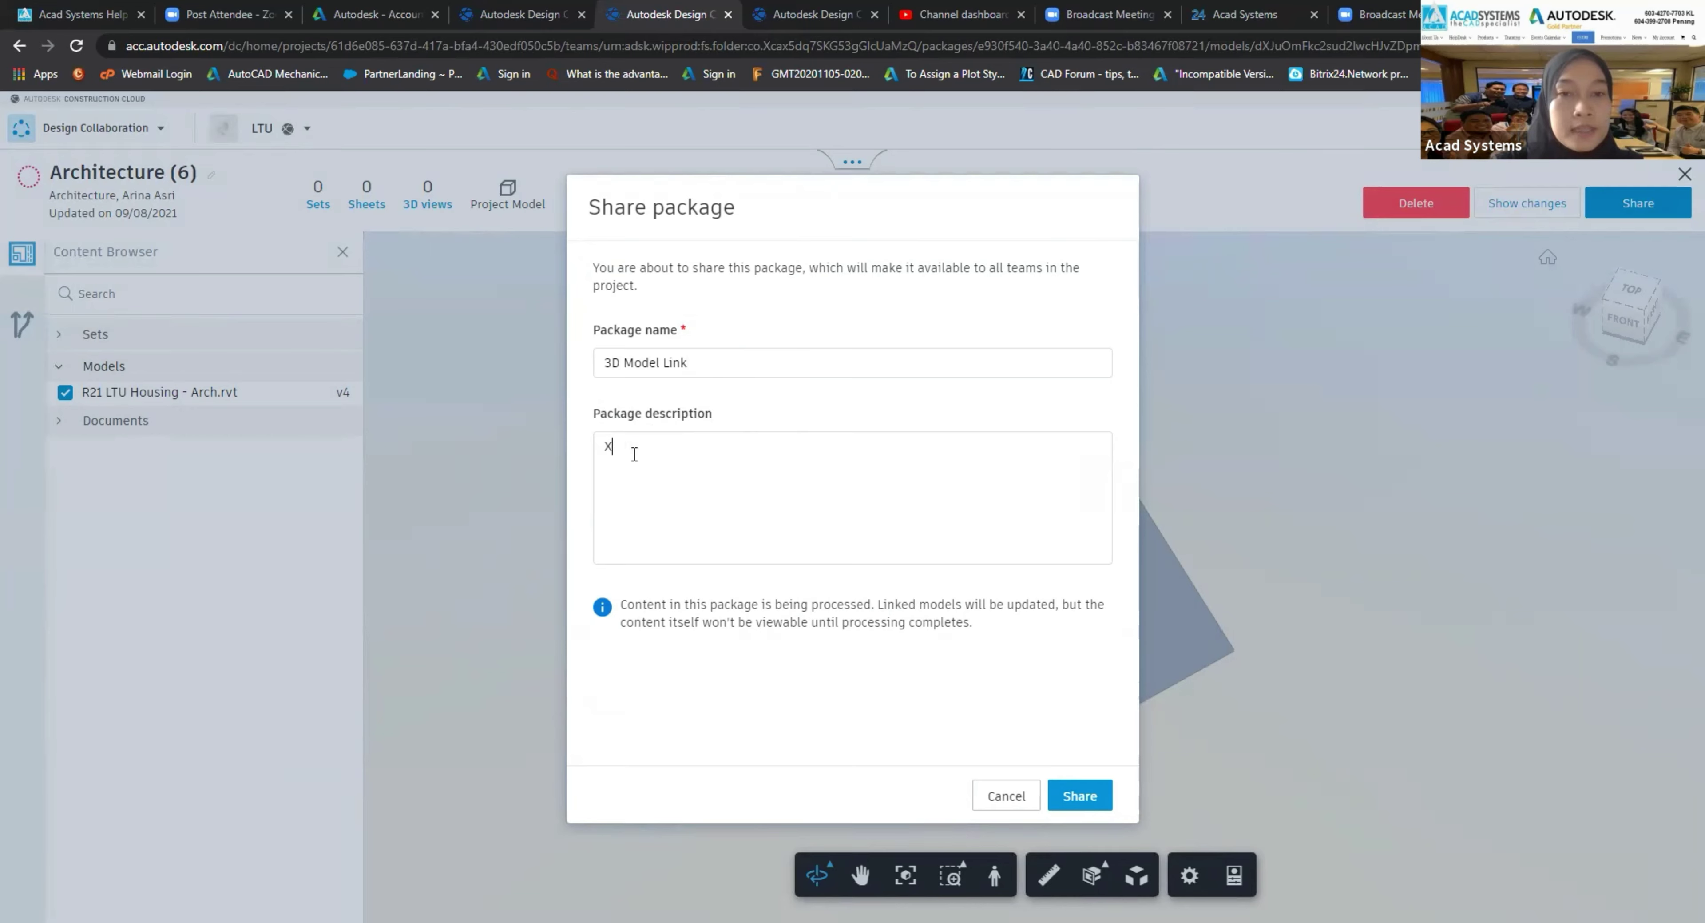
text(omplete)
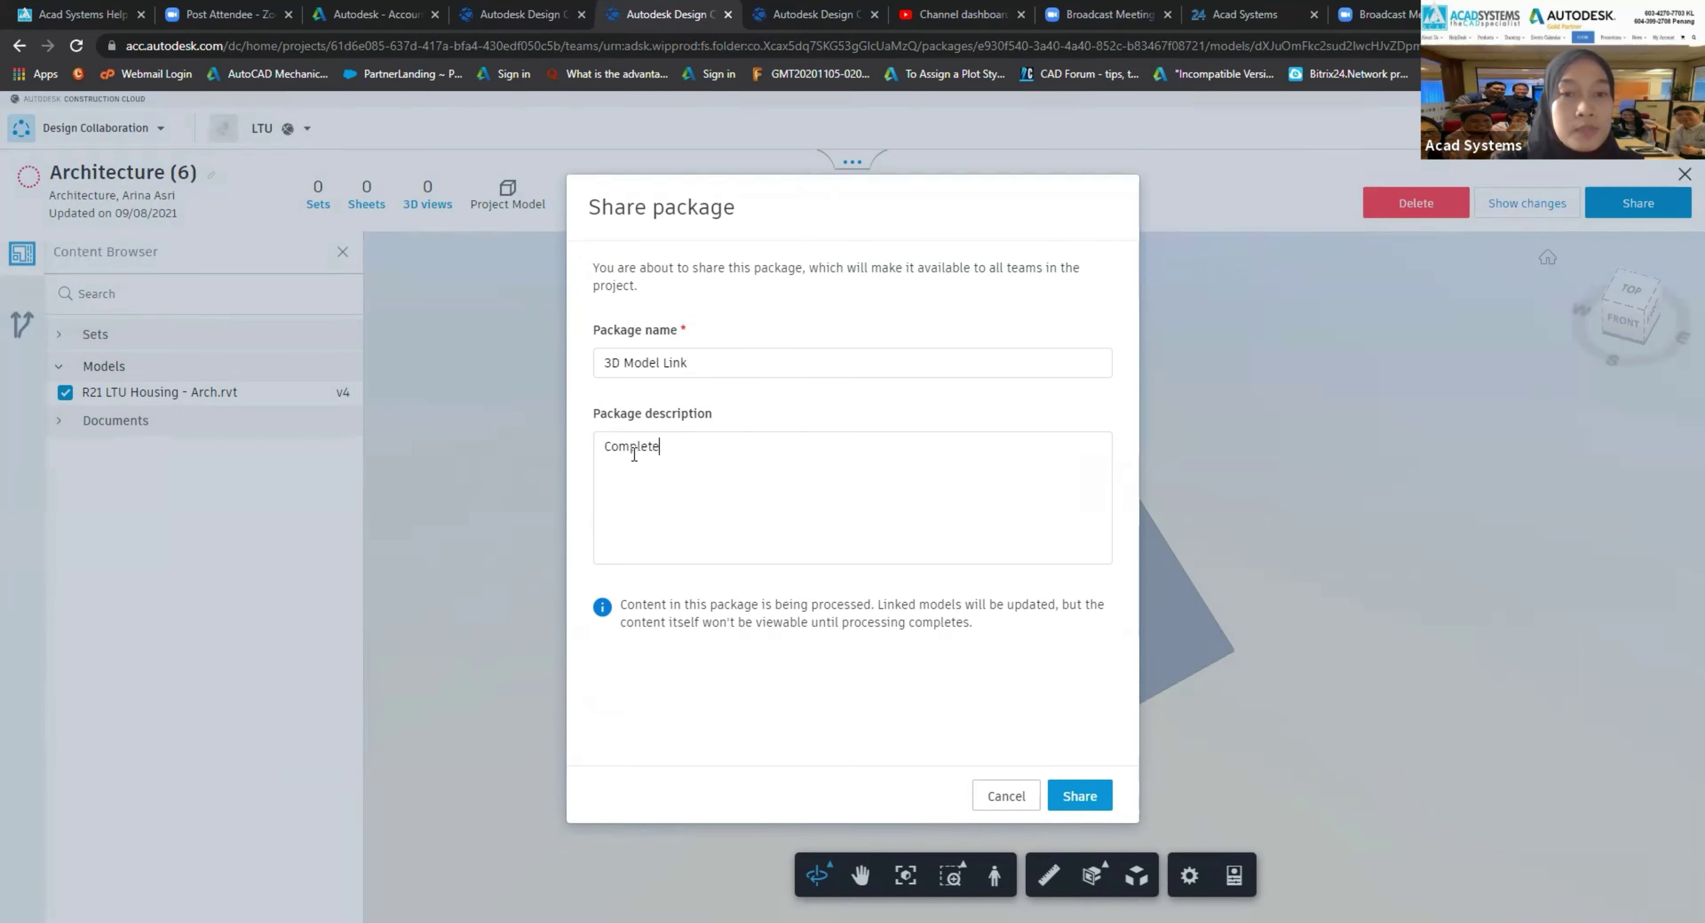
text(d 3d Model)
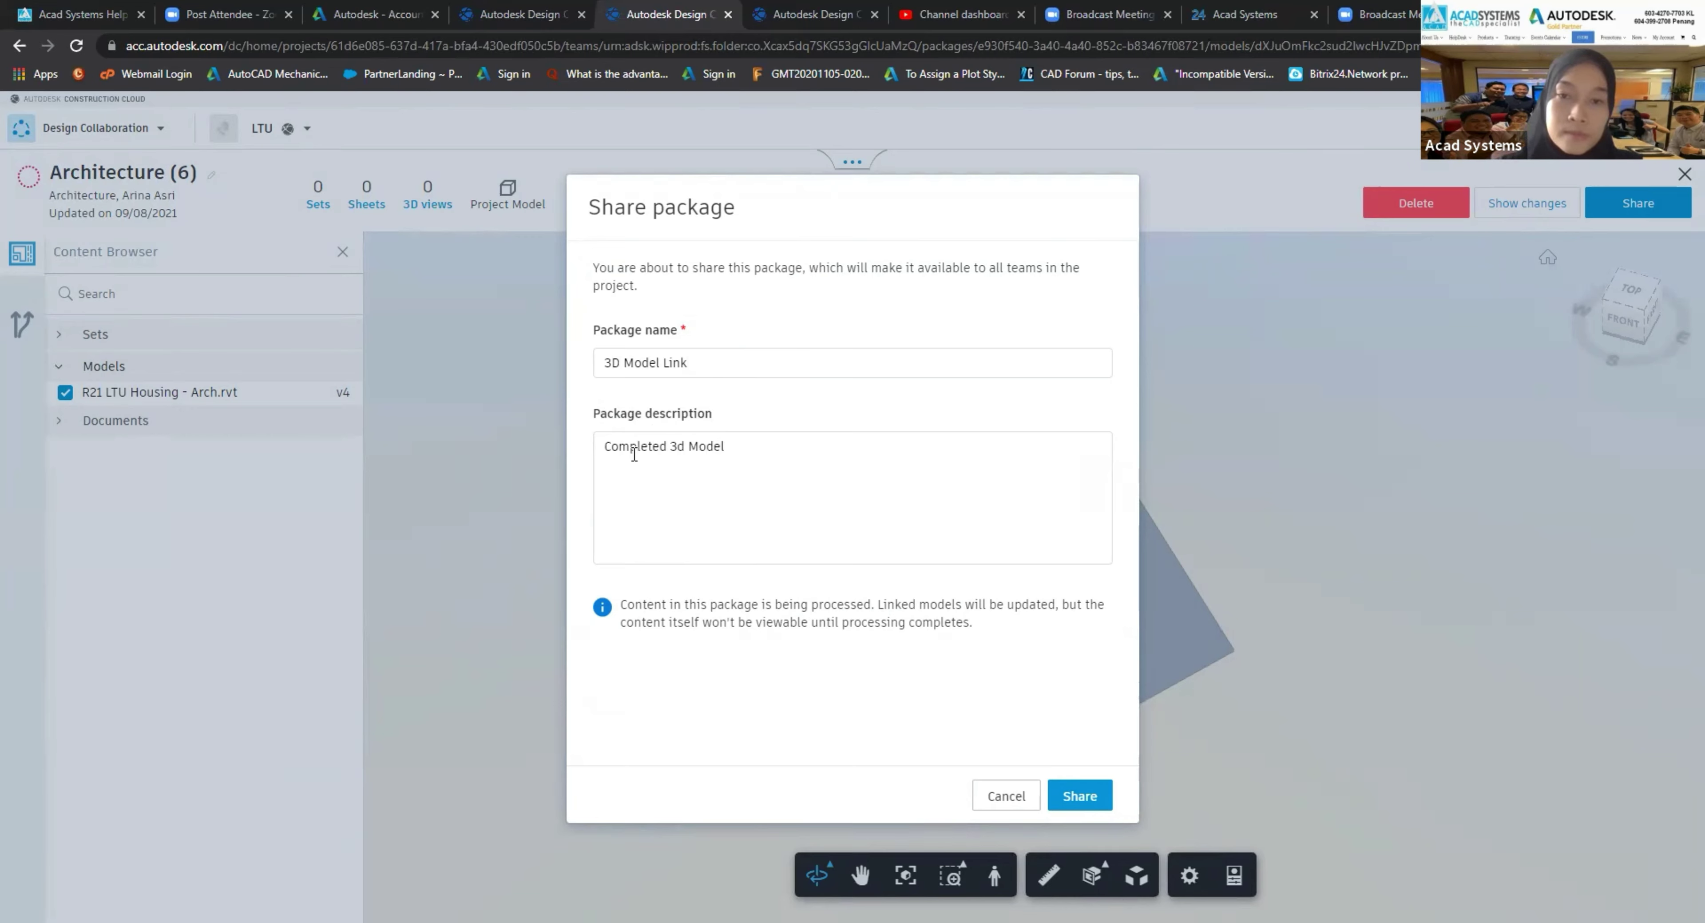
click(1080, 795)
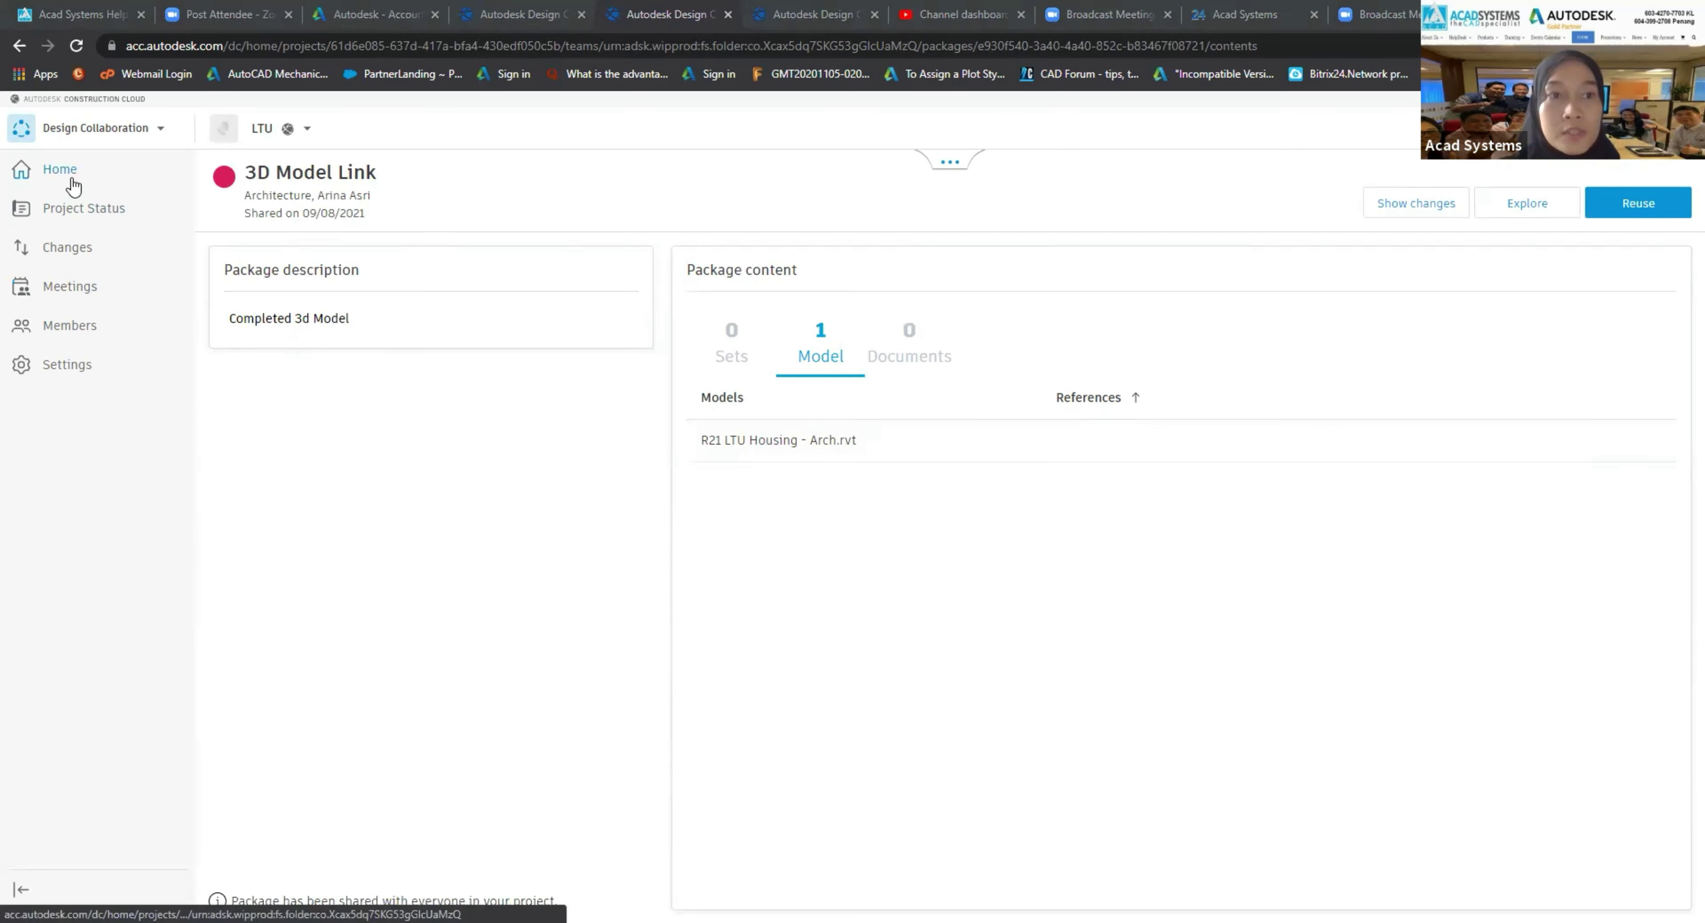
Step: Switch to the Civil team on the timeline and consume the Architecture team's 3D Model Link package
click(958, 160)
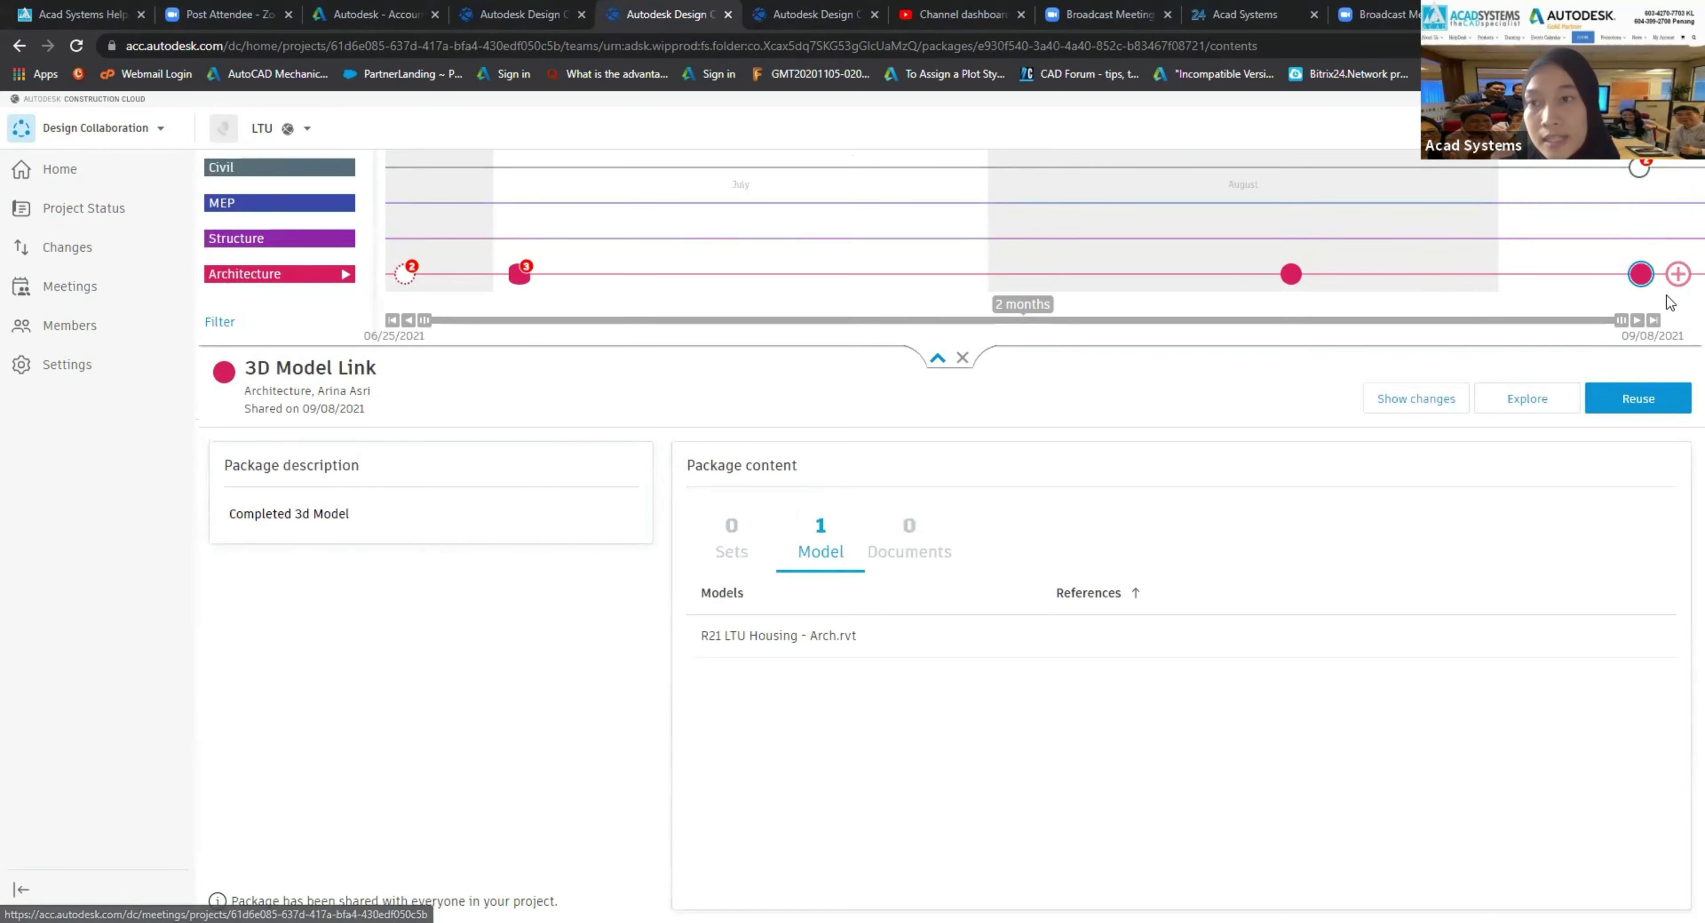
mouse_move(1642, 284)
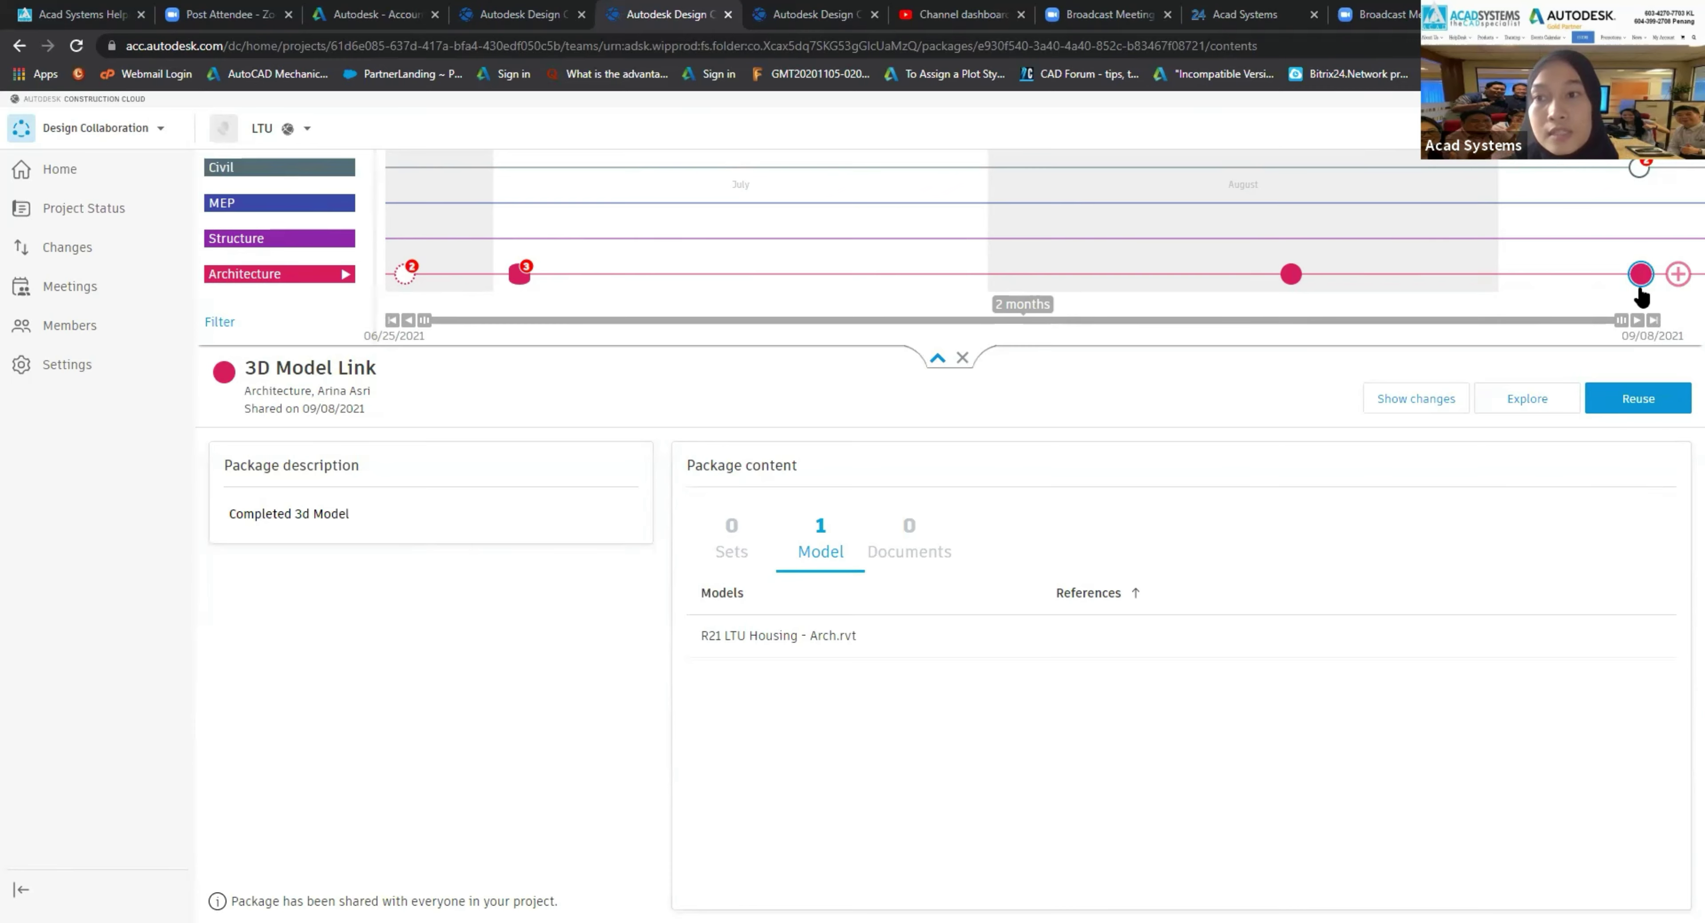
click(219, 176)
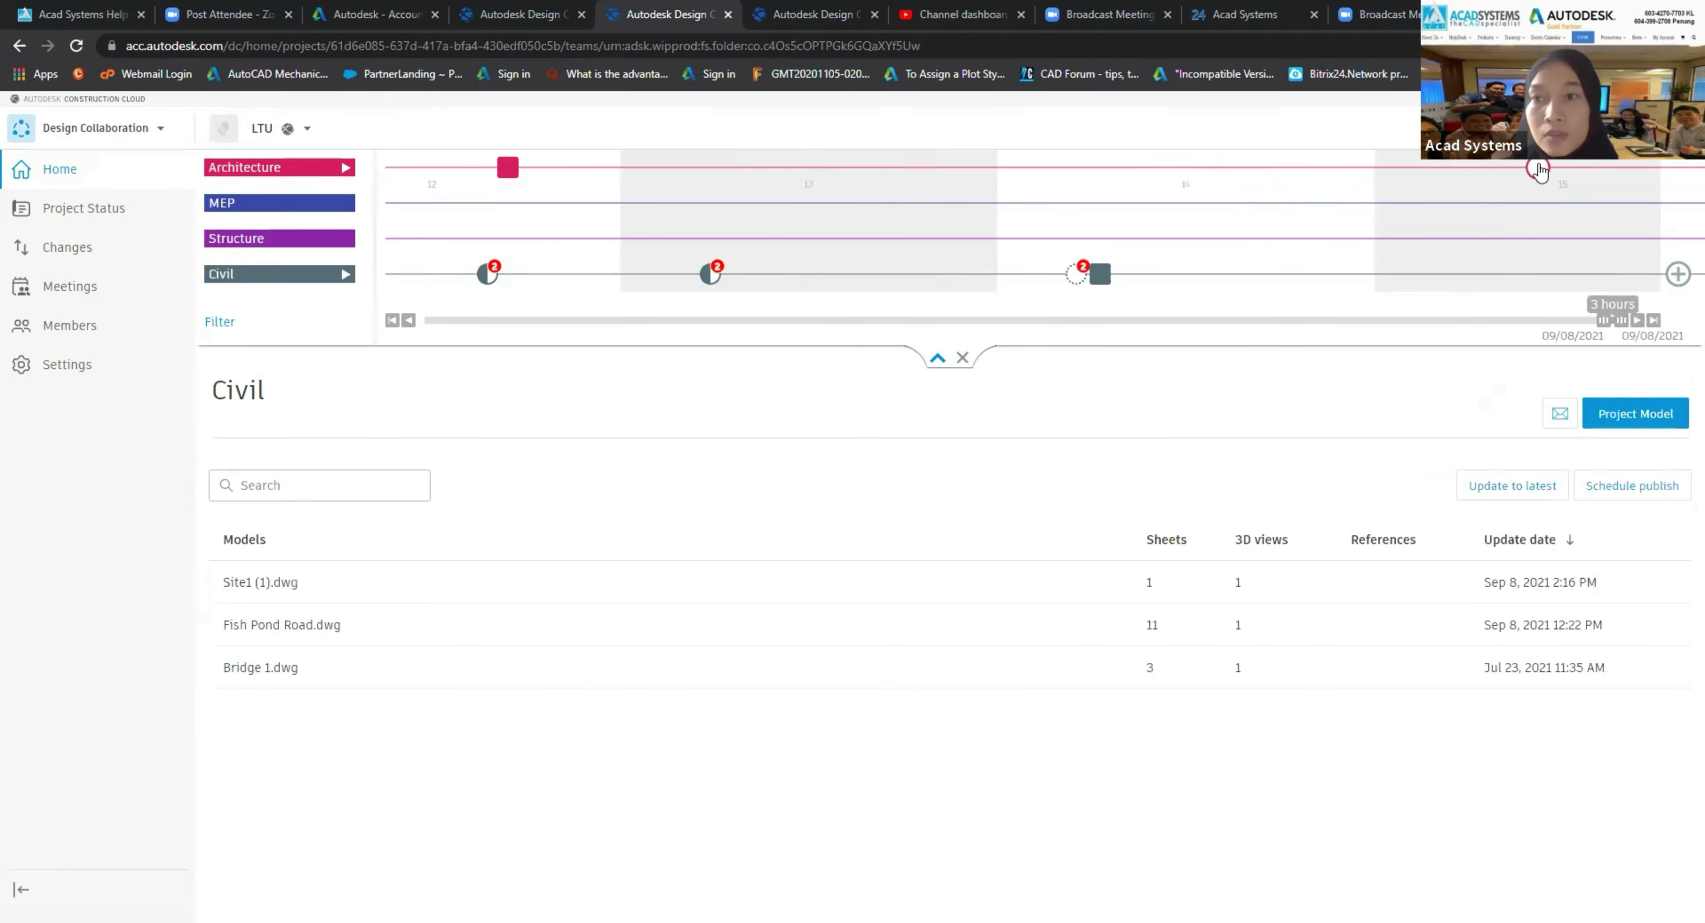
mouse_move(1540, 170)
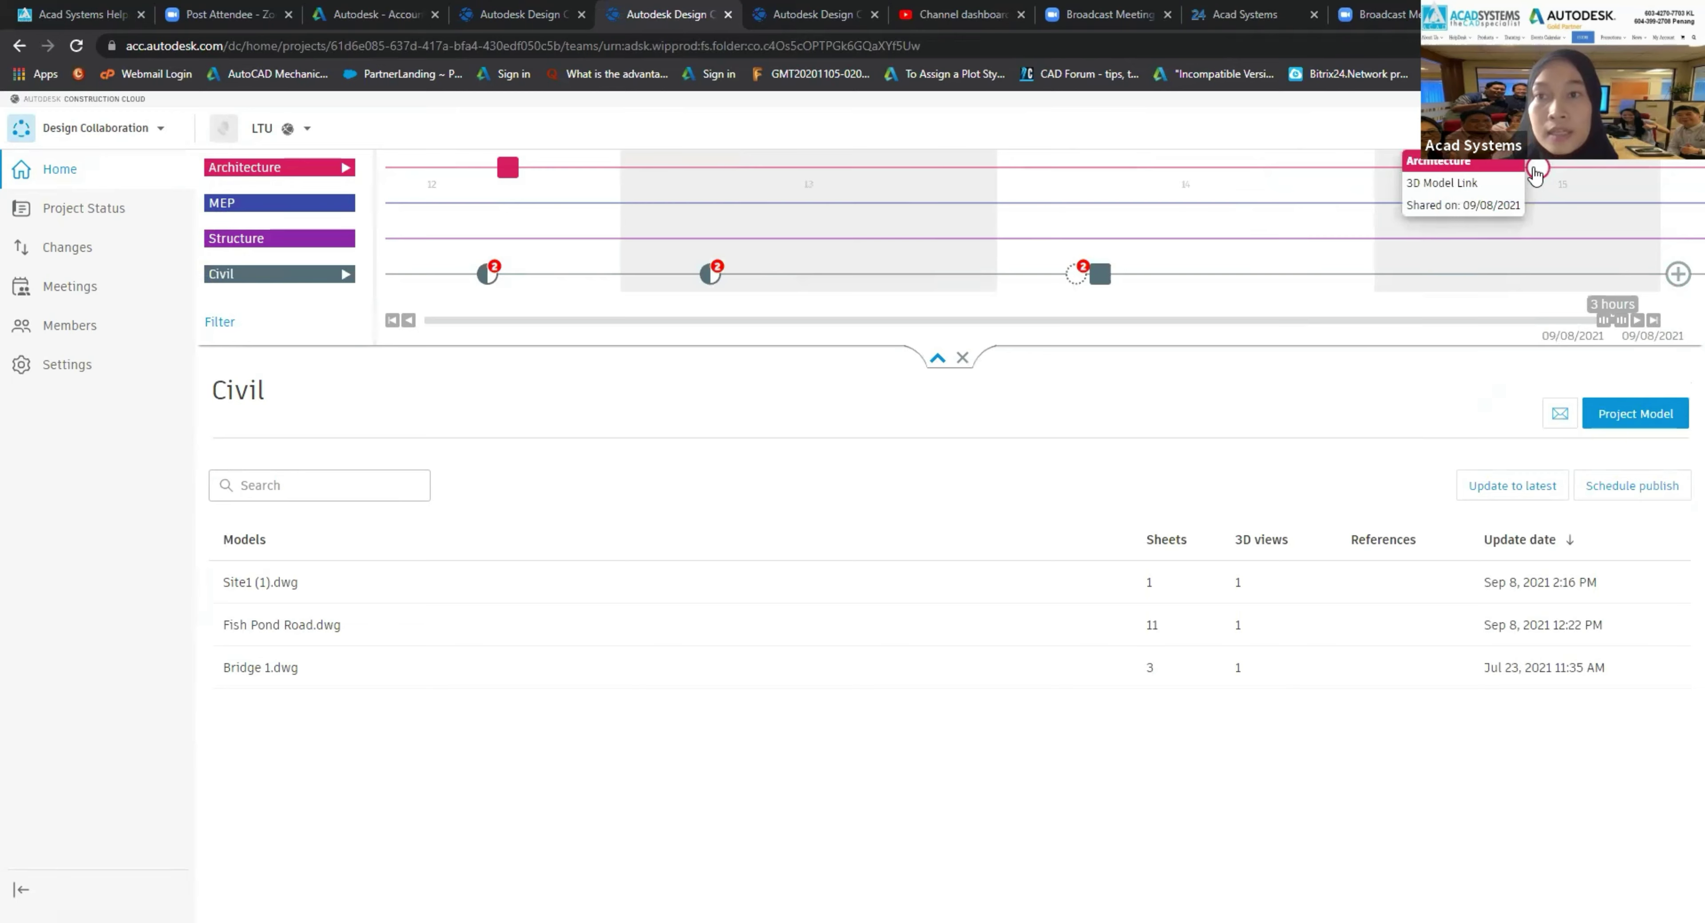
click(1543, 174)
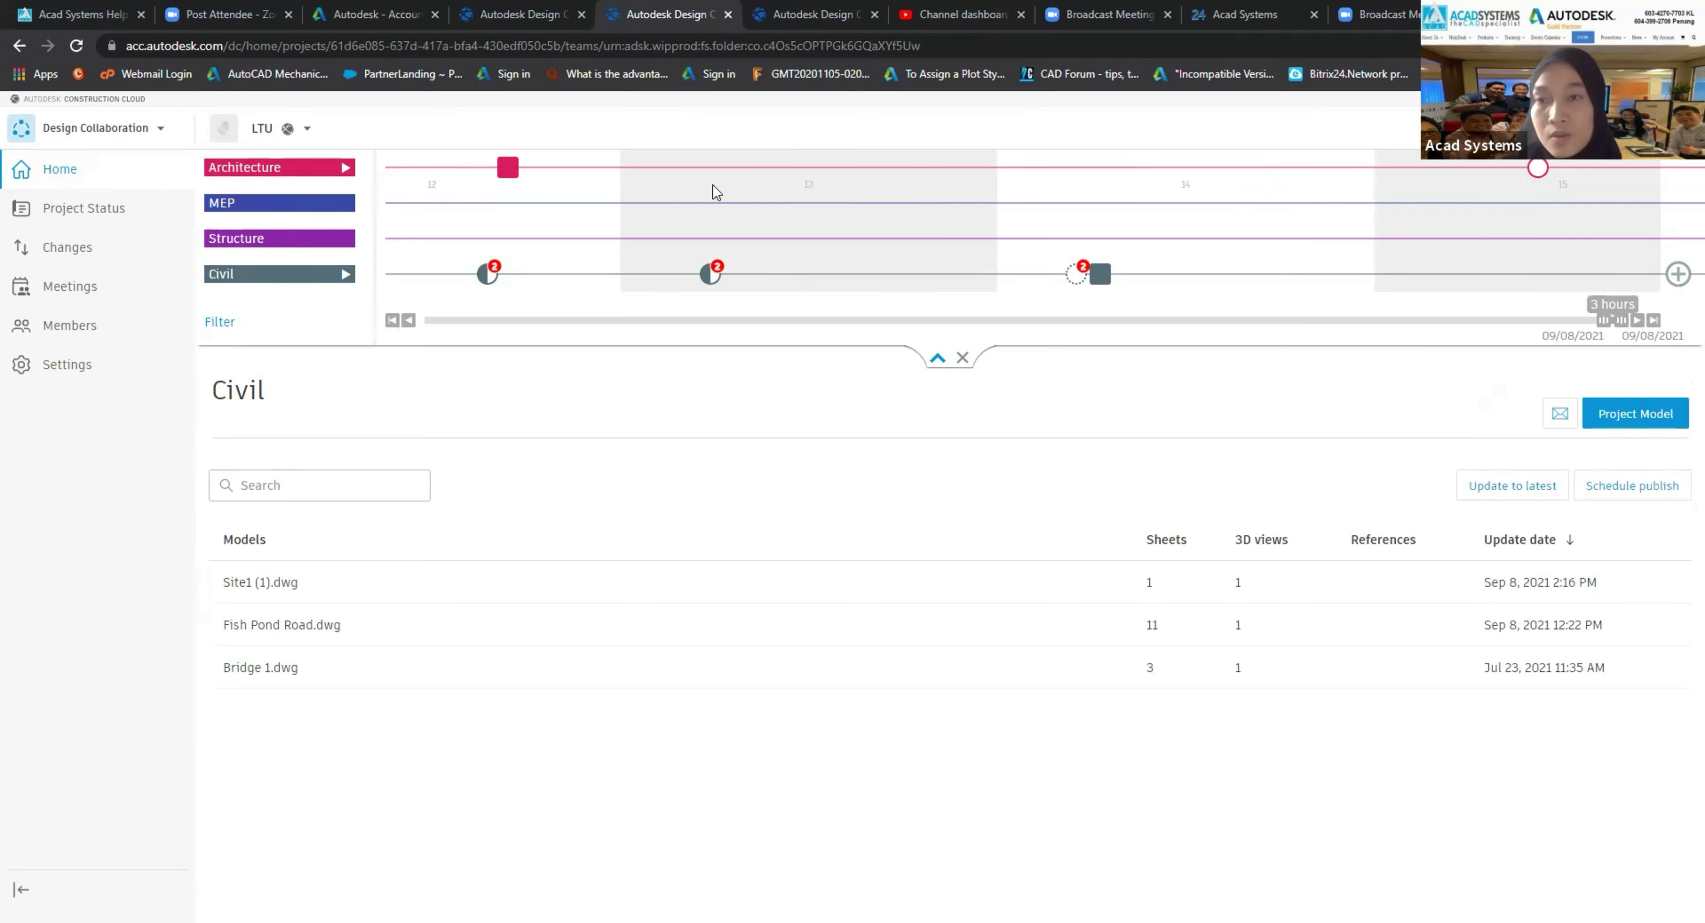
click(1538, 167)
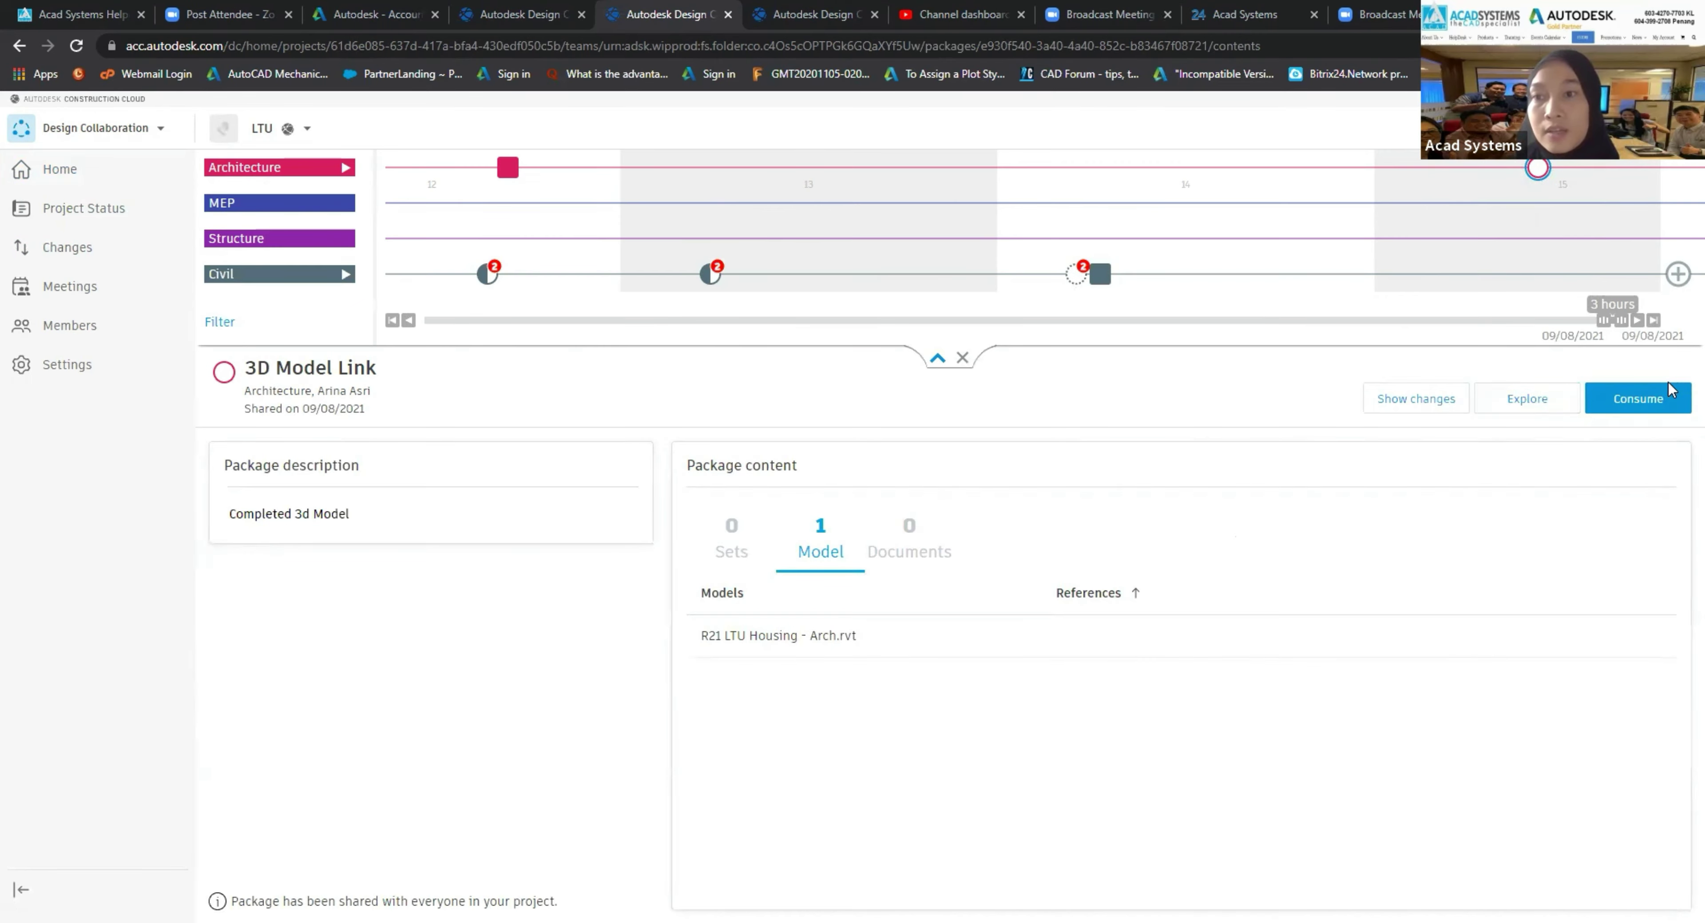
click(1638, 397)
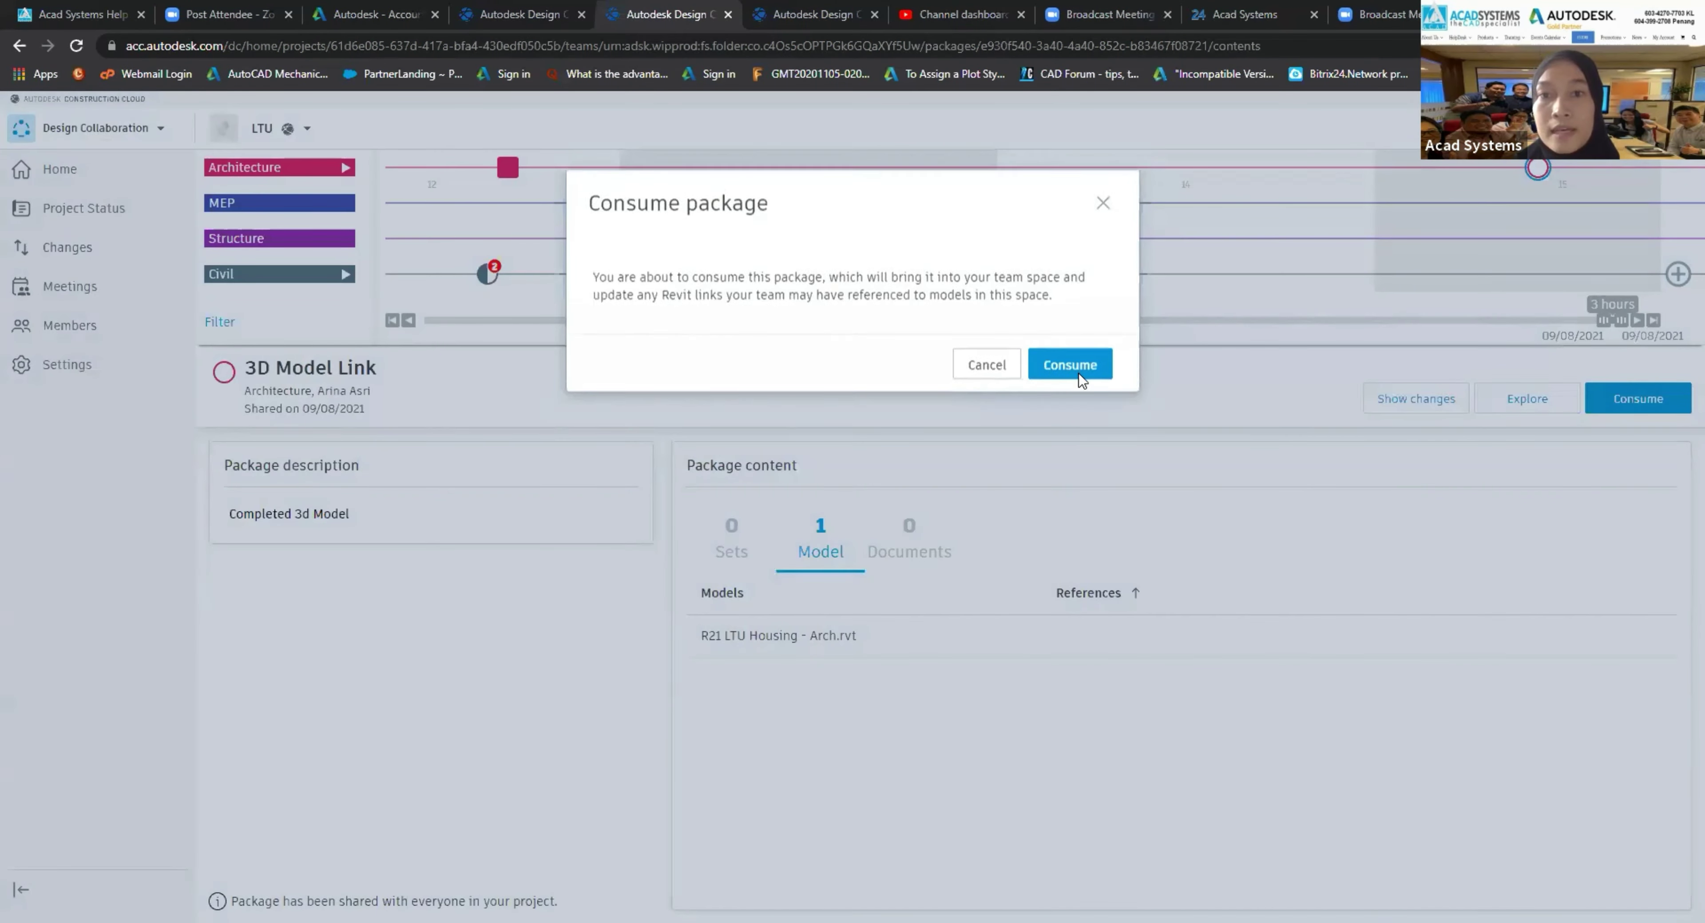
click(1070, 328)
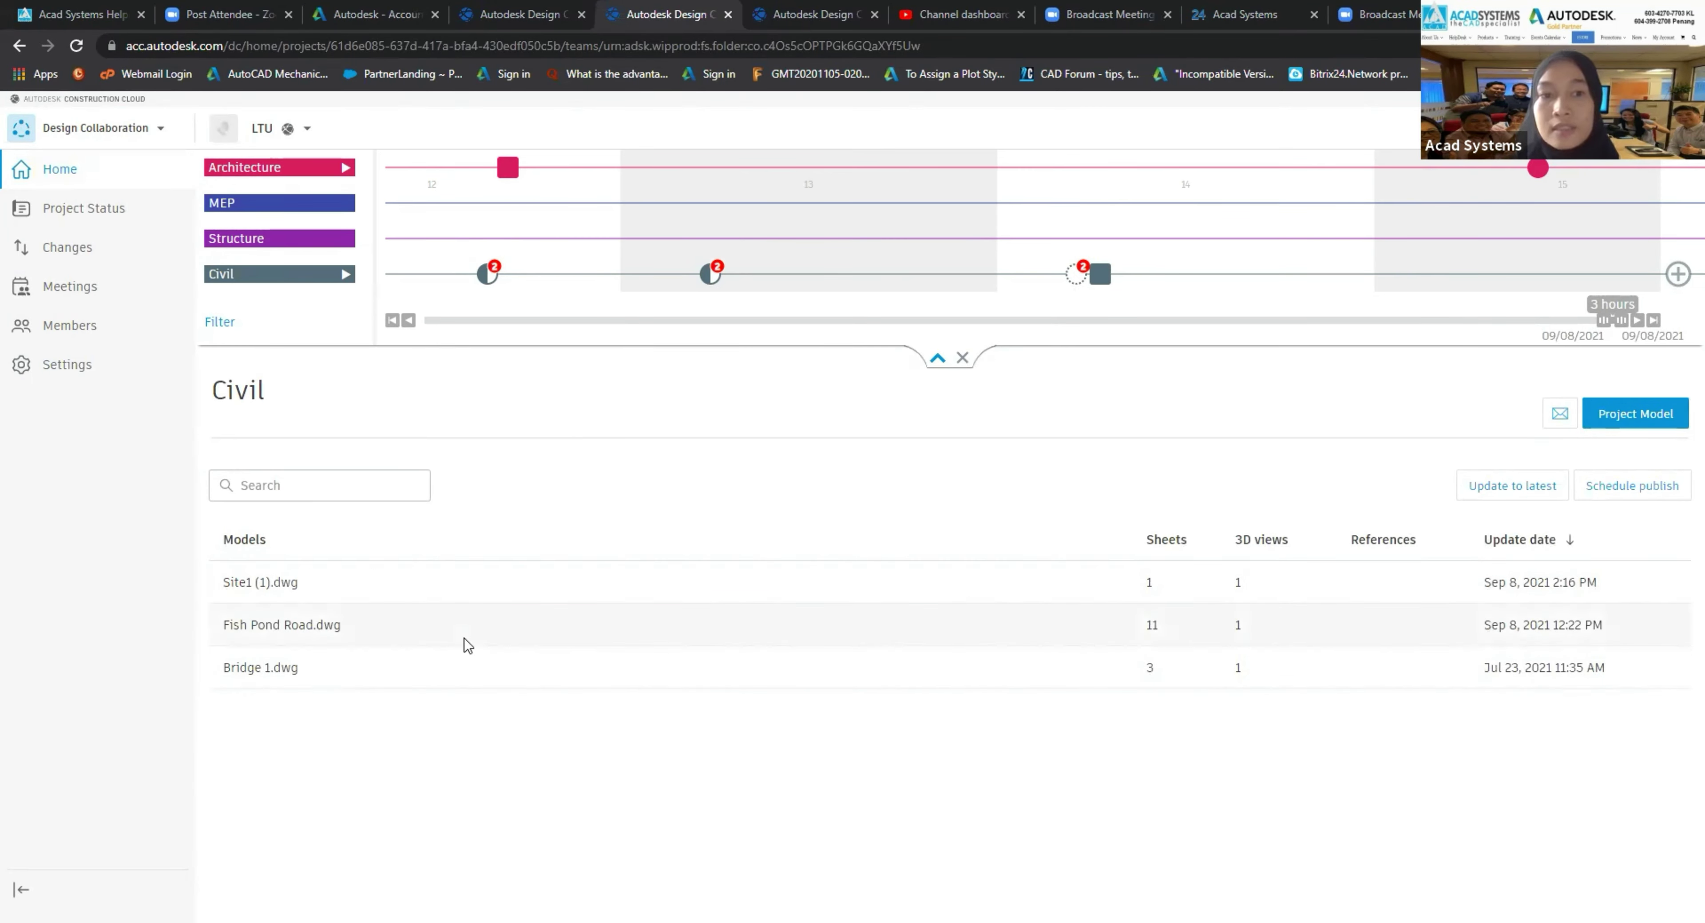
Step: Go to the project files in Docs and view the Consumed folder inside the Architecture models folder
click(63, 129)
click(50, 174)
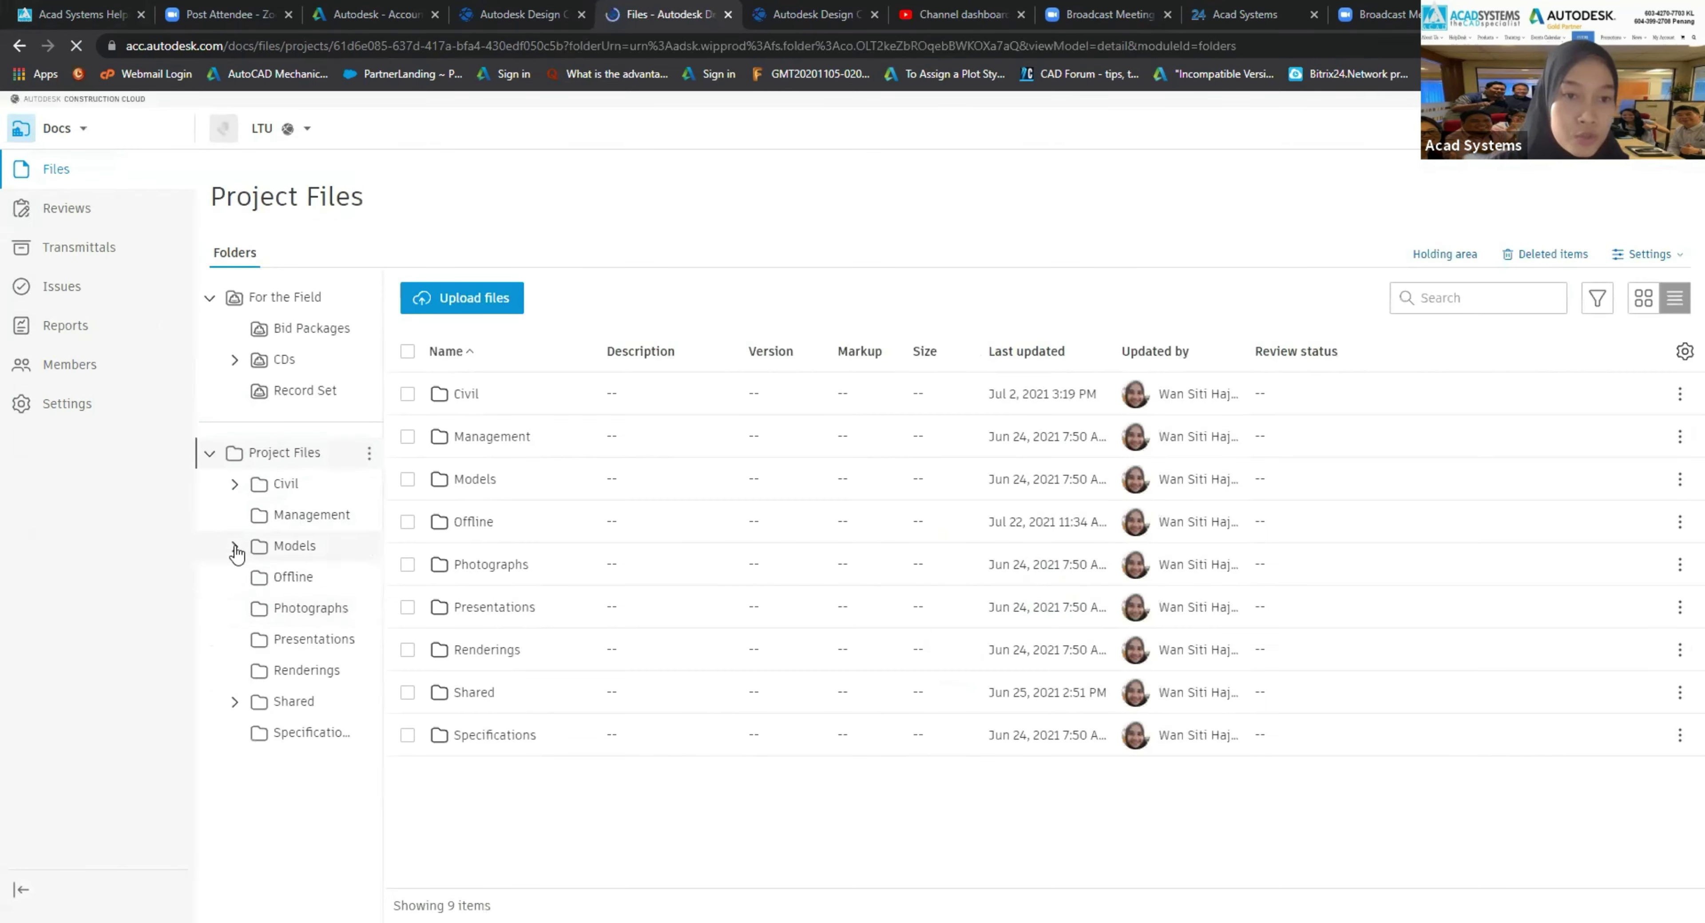
click(234, 547)
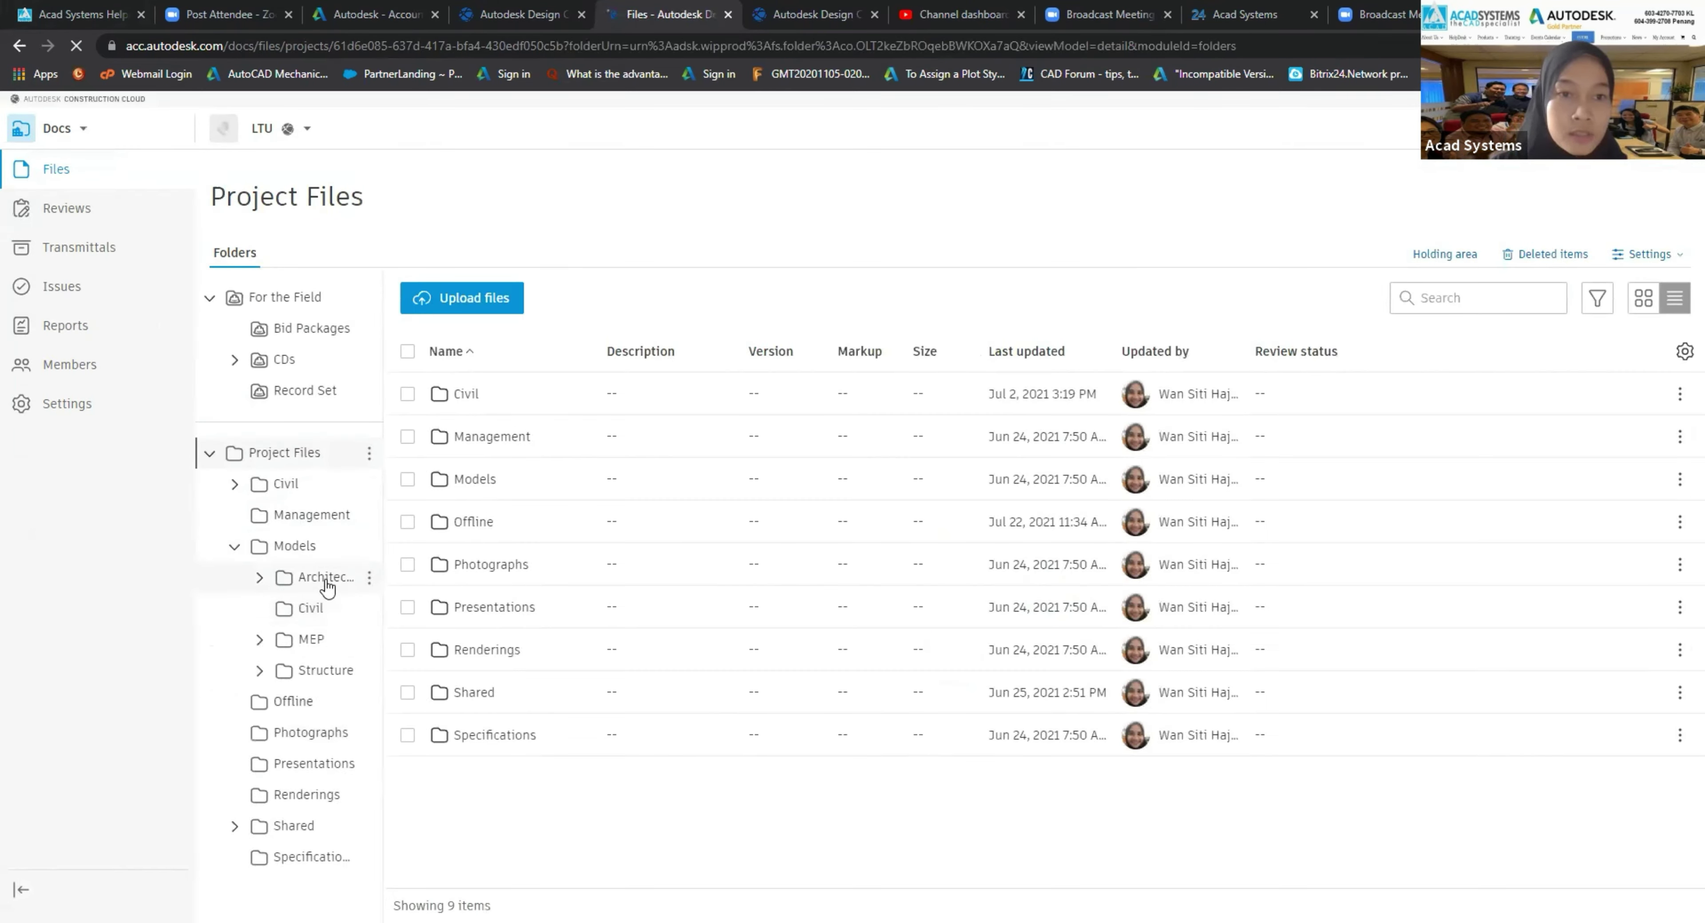
click(327, 578)
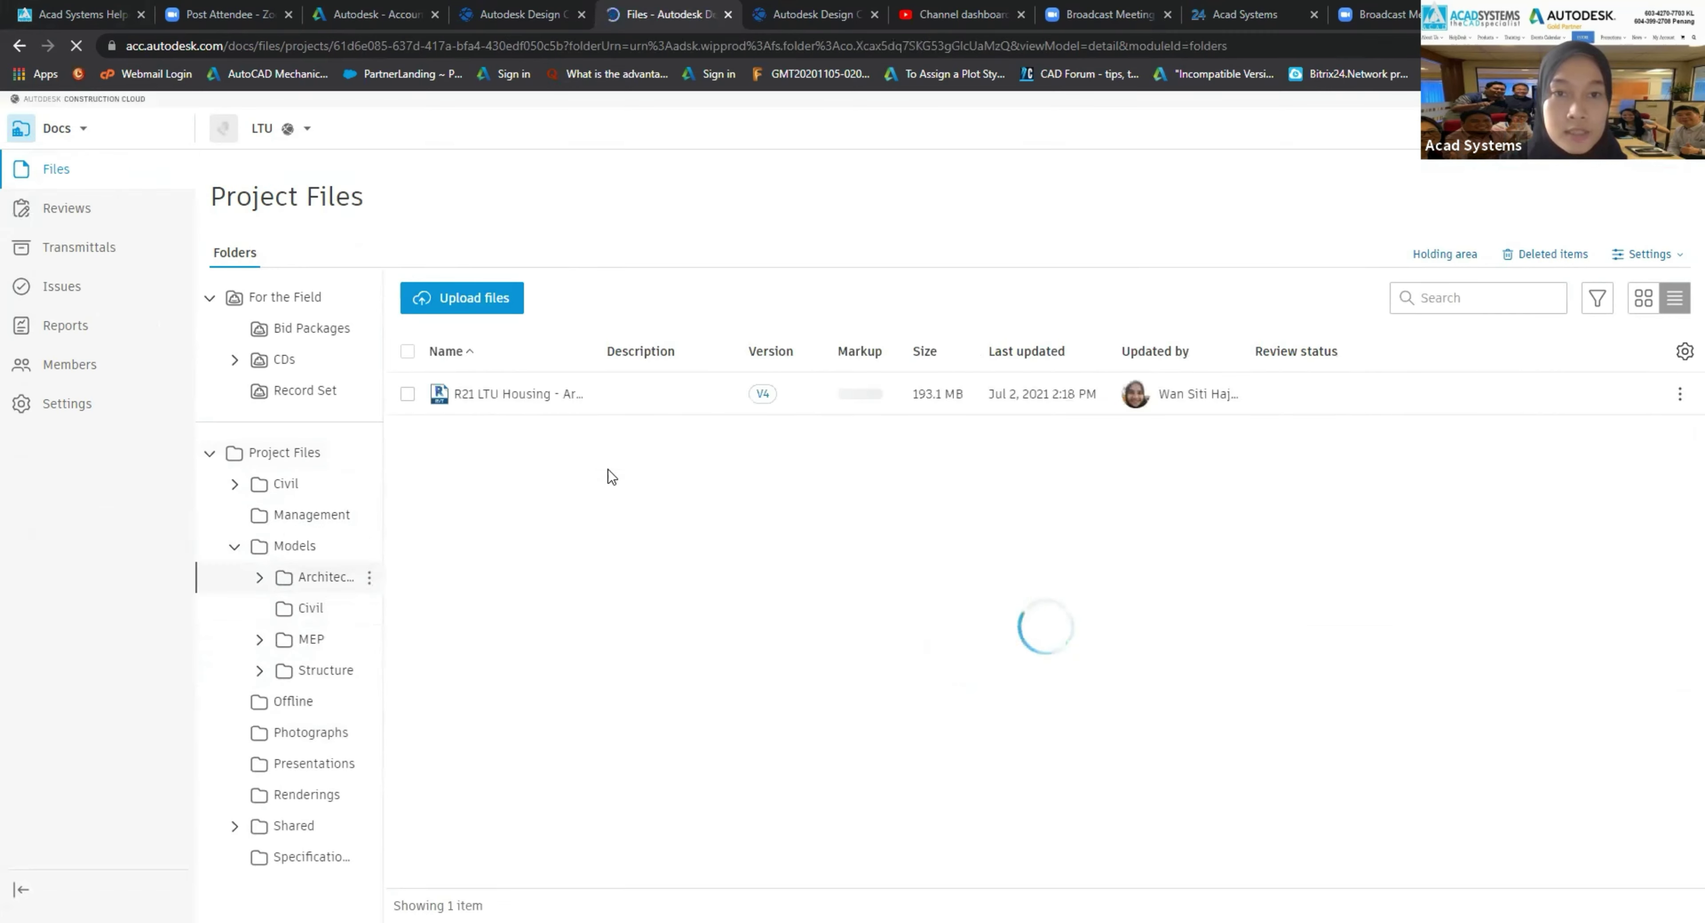
click(478, 442)
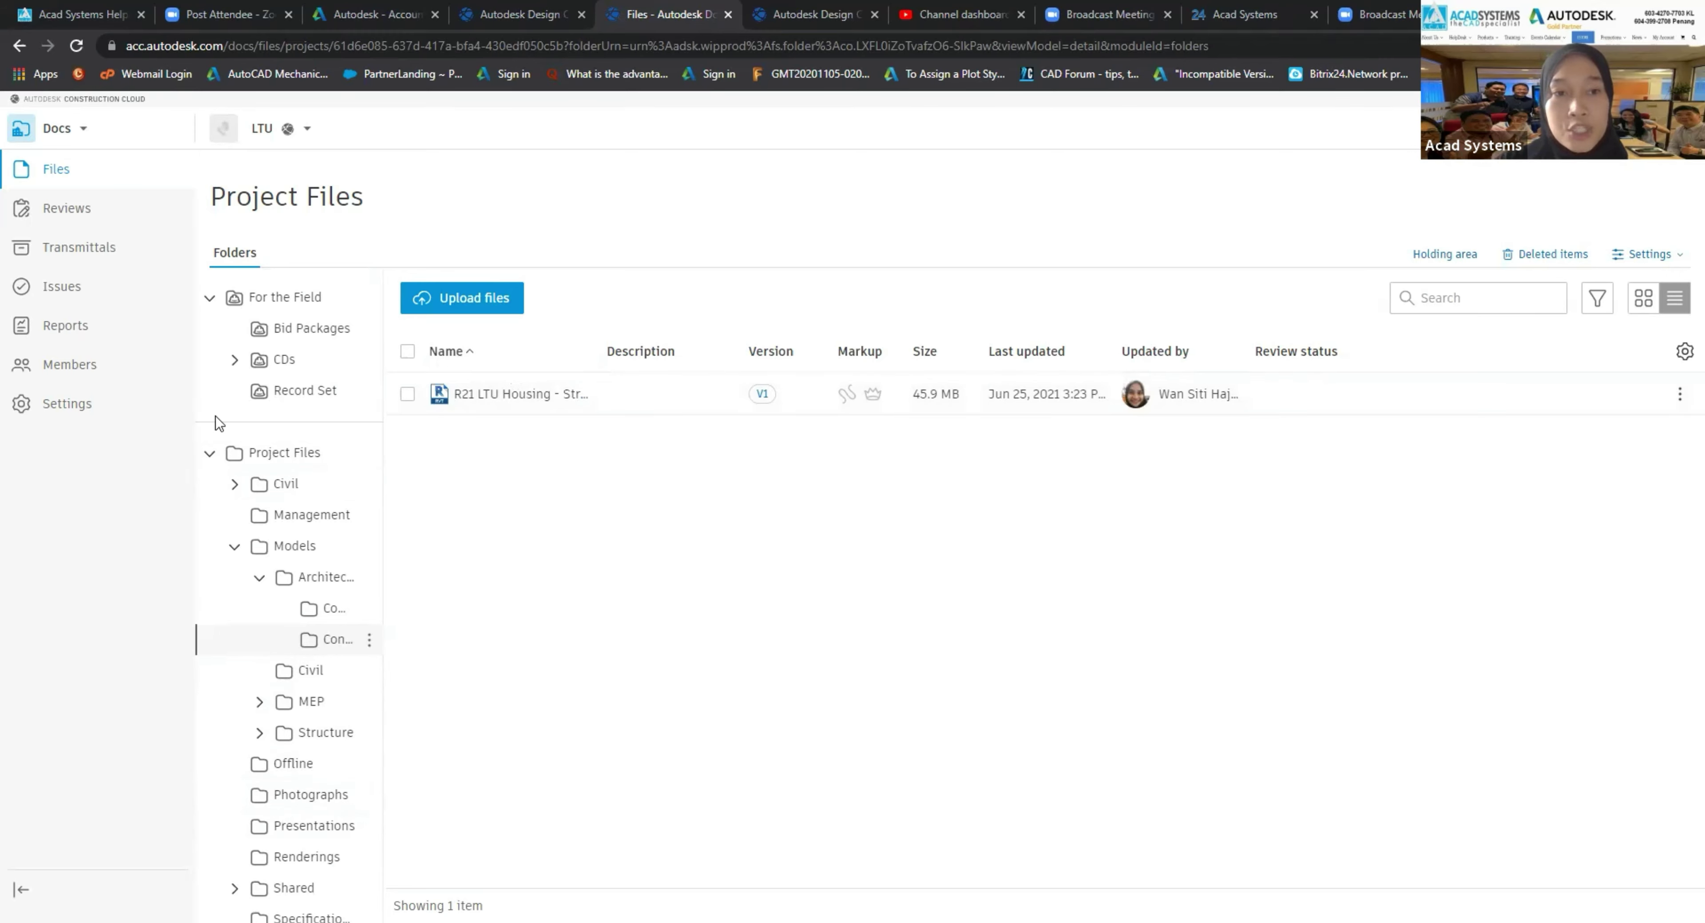
Step: Open Fish Pond Road.dwg from the Civil folder and display its 2D sheet P&P - (7)
click(284, 485)
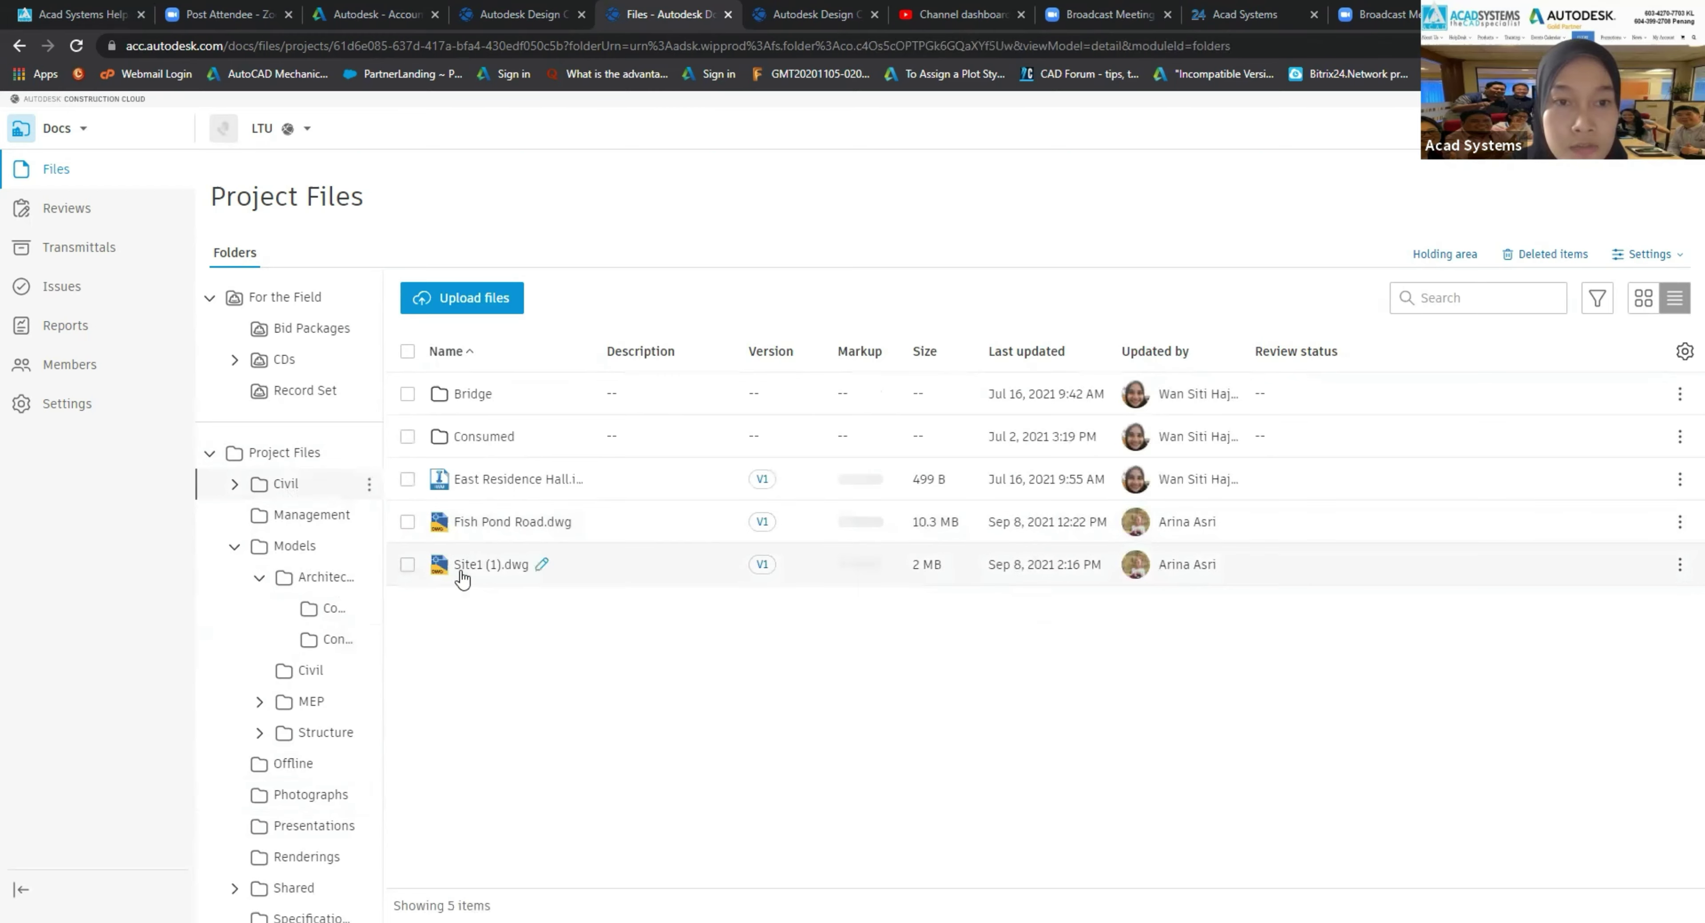
click(474, 524)
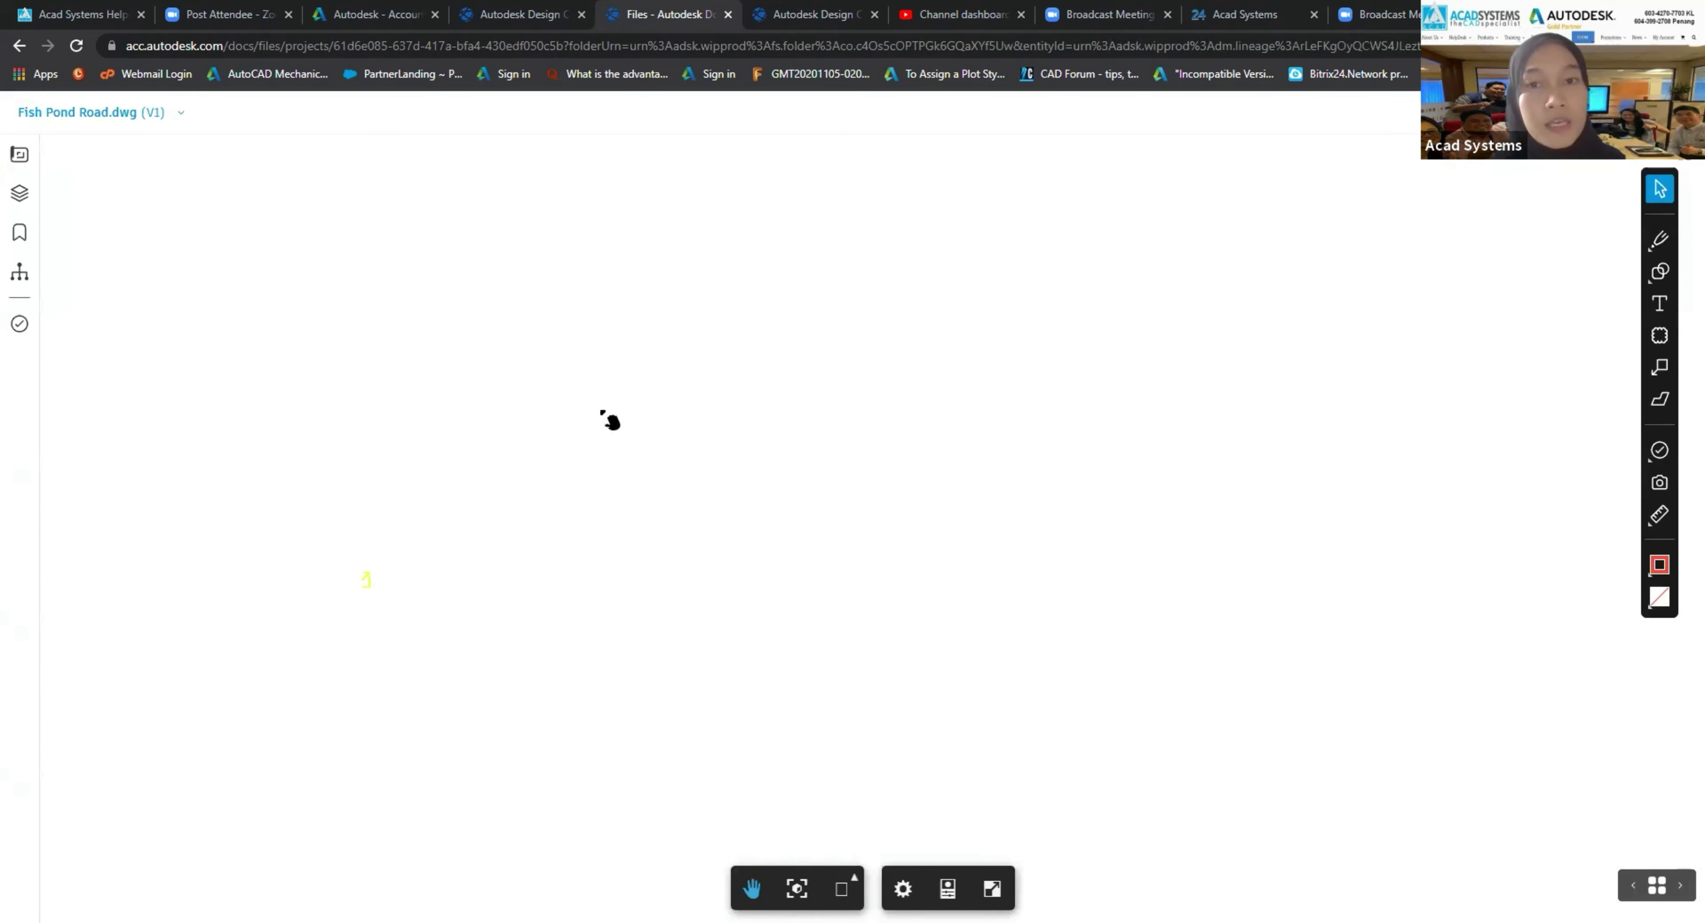
click(19, 159)
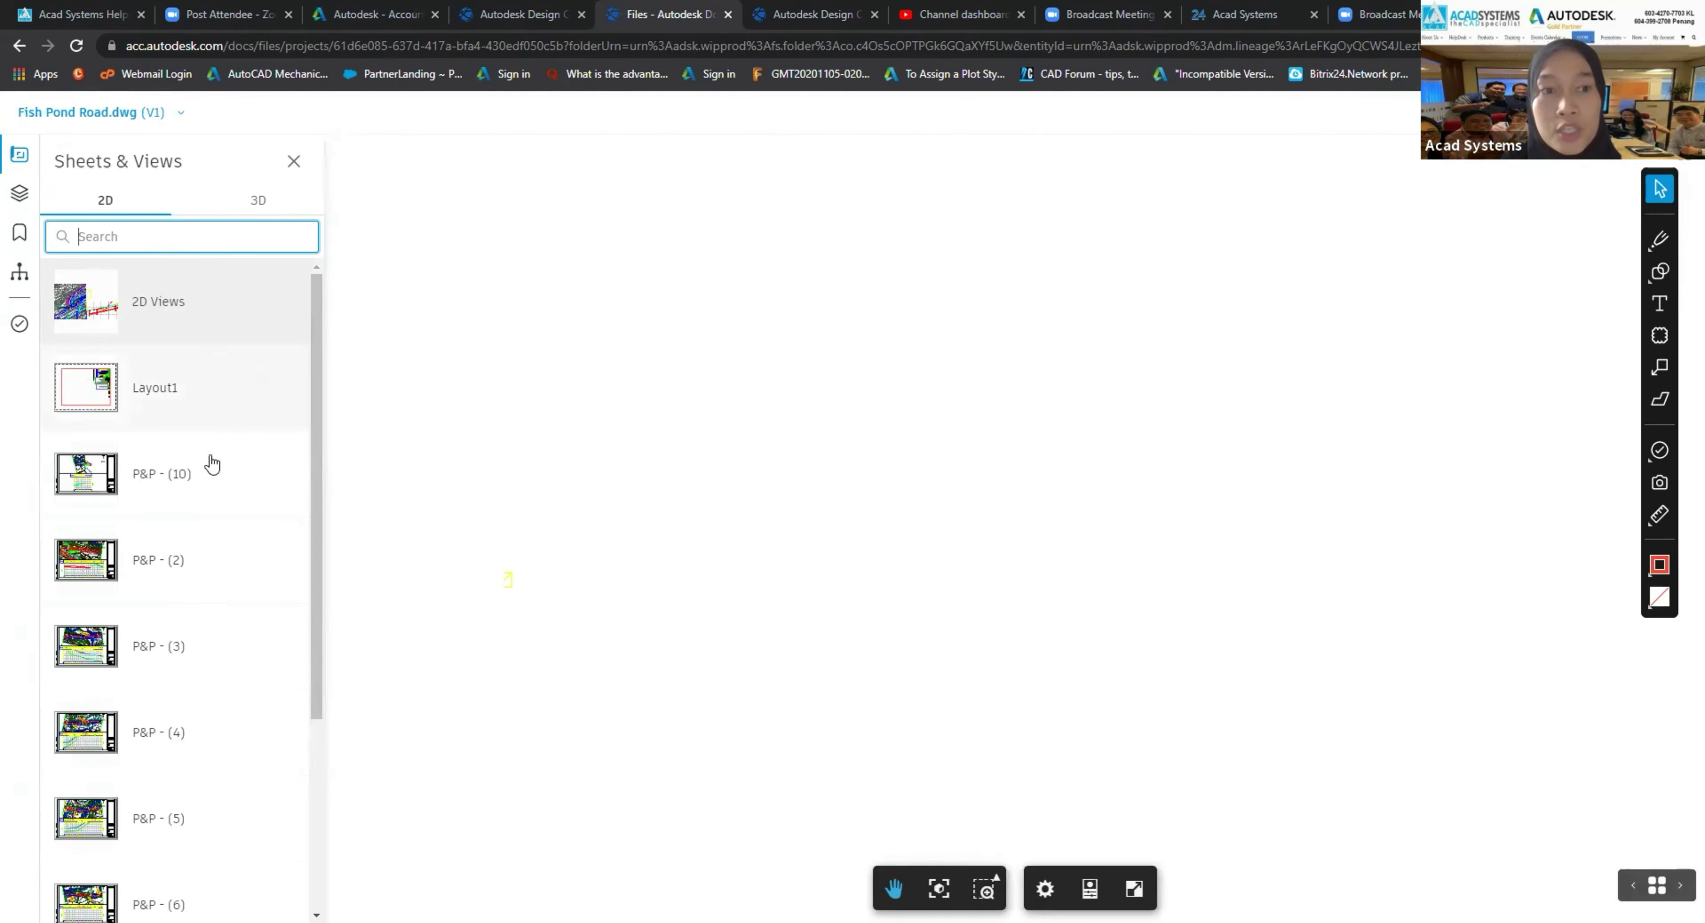
scroll(174, 595, down, 5)
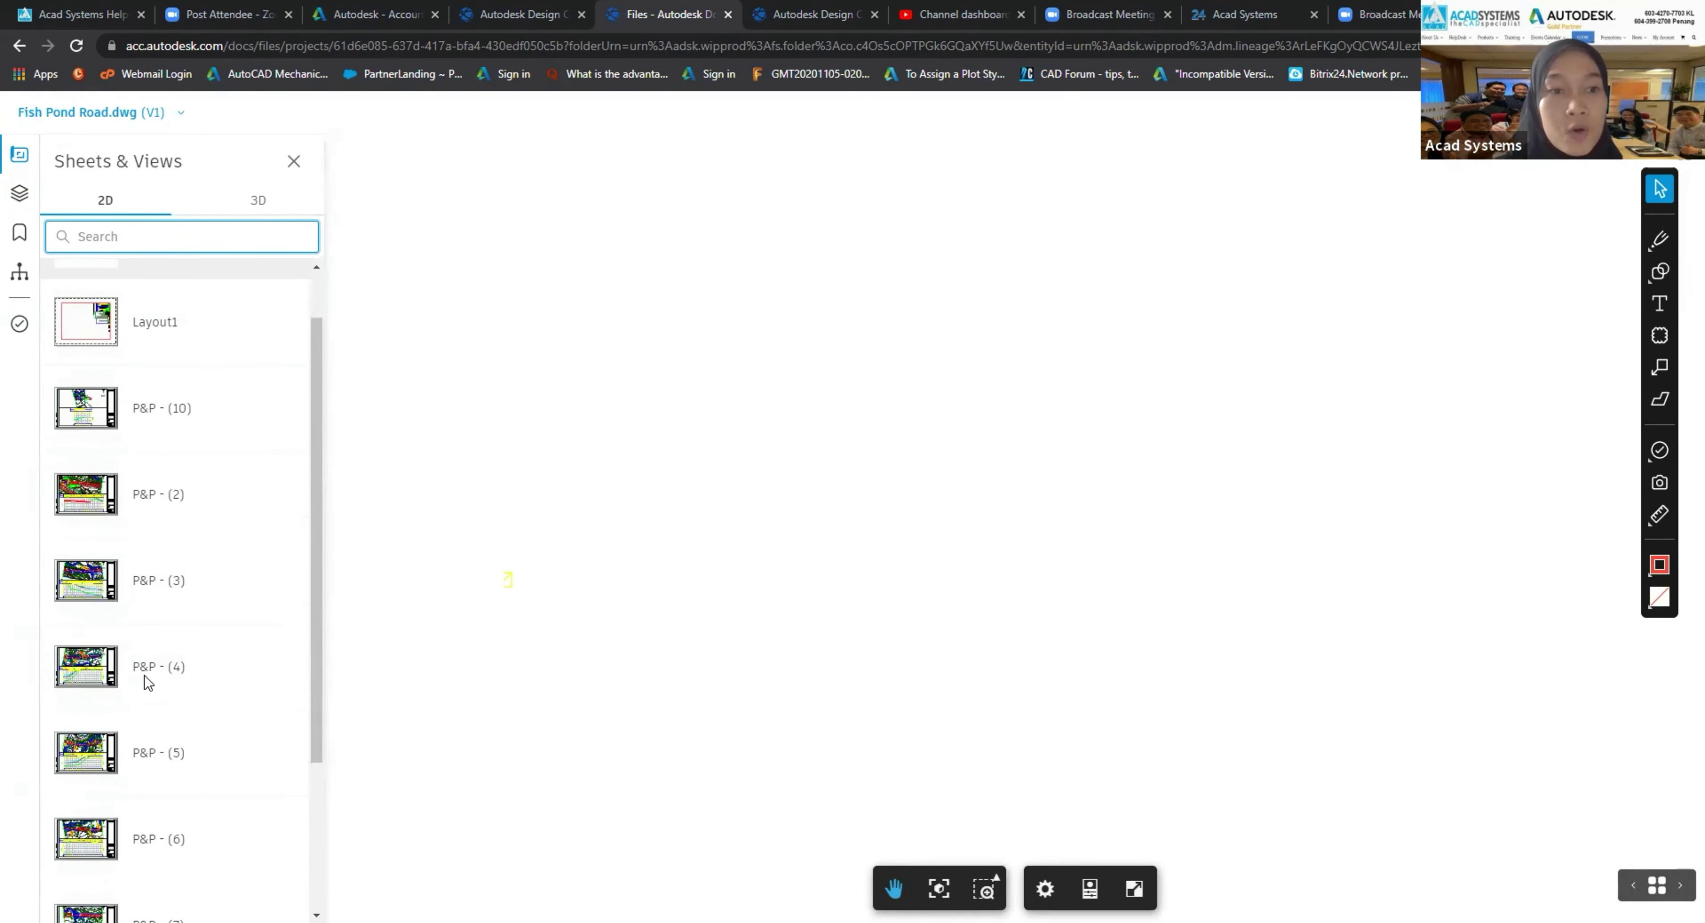
click(146, 718)
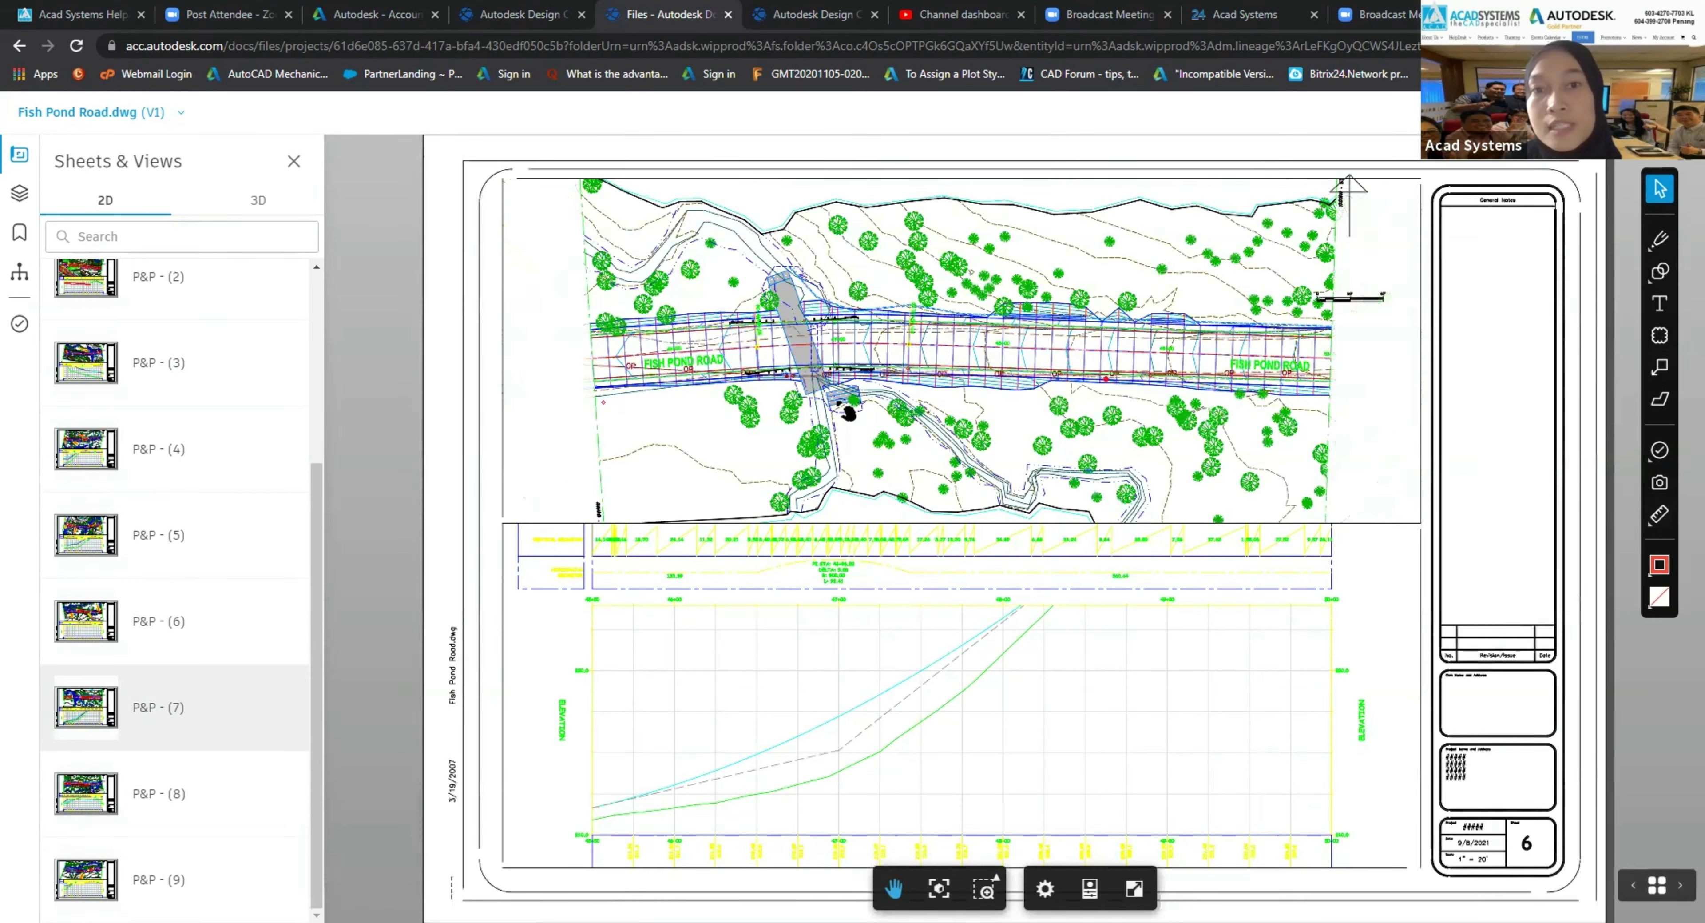
scroll(942, 305, up, 1)
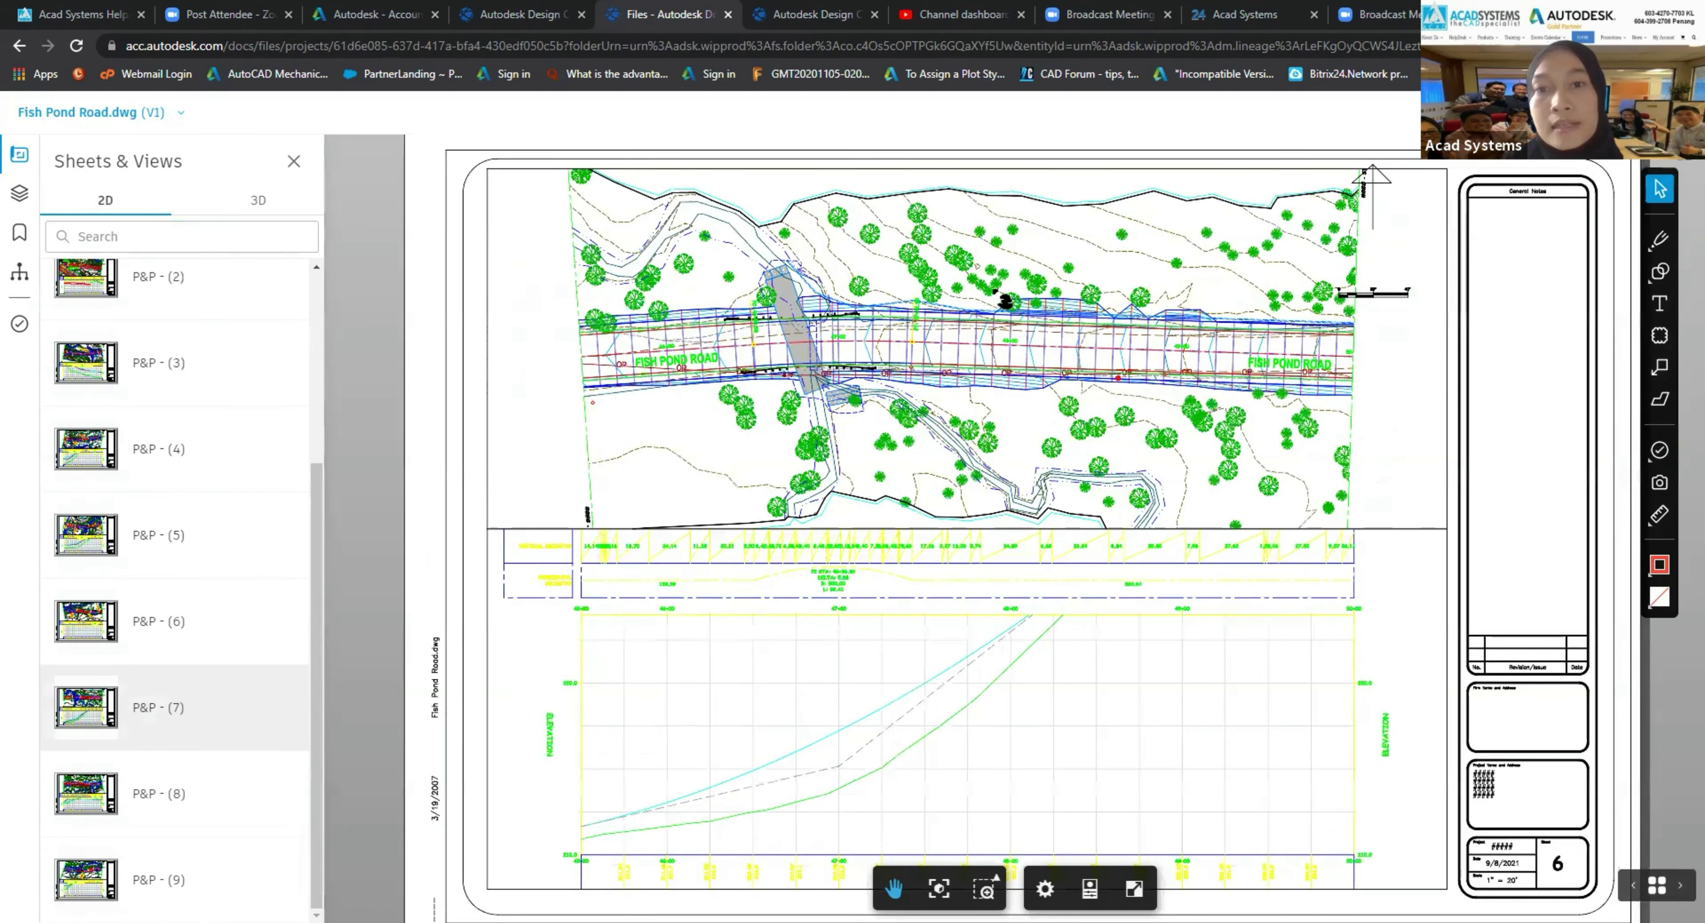
scroll(1013, 396, up, 1)
scroll(892, 305, up, 1)
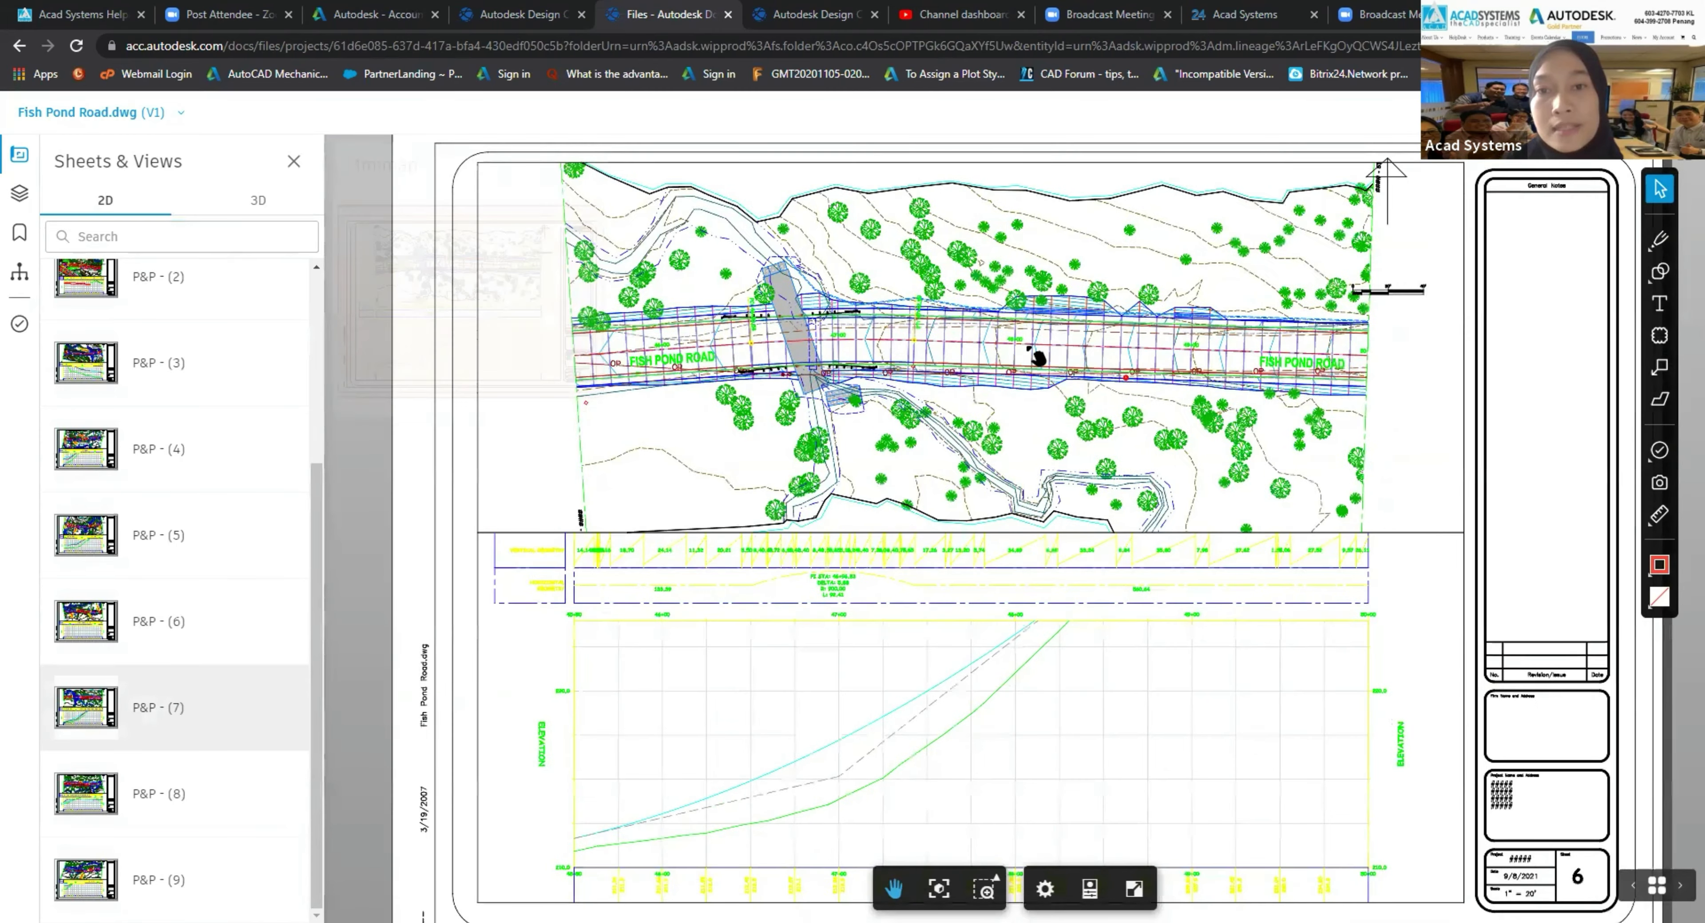
scroll(868, 396, up, 1)
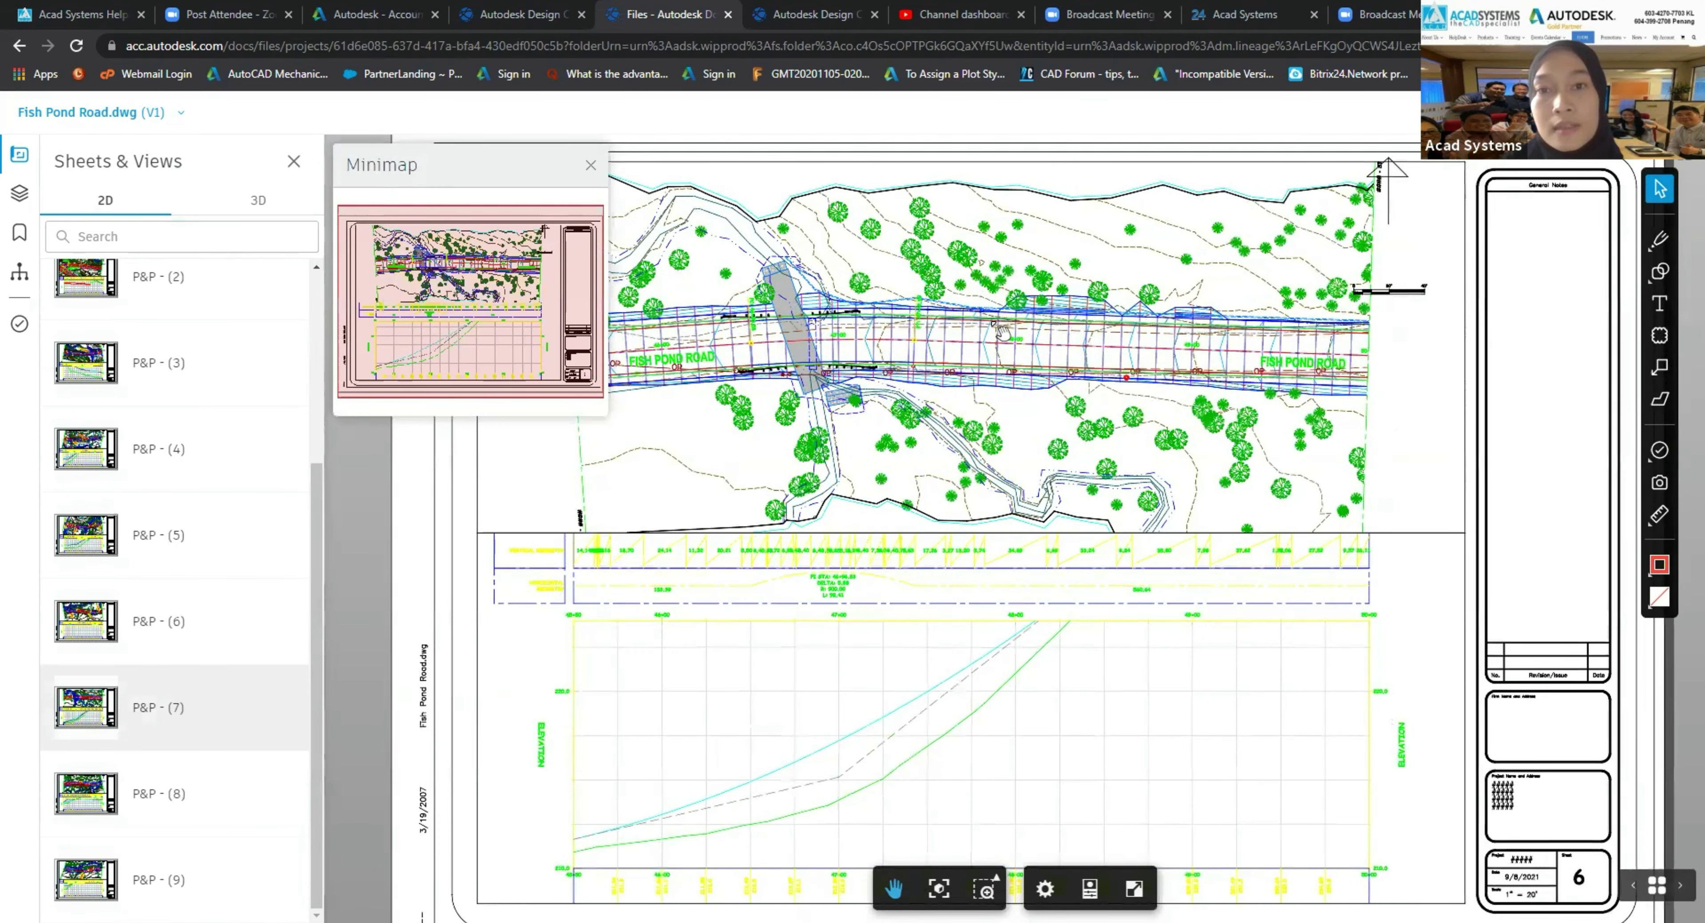
Step: Place a cloud markup on the plan view and move it onto Fish Pond Road beside the grey crossing
click(1663, 336)
click(1656, 336)
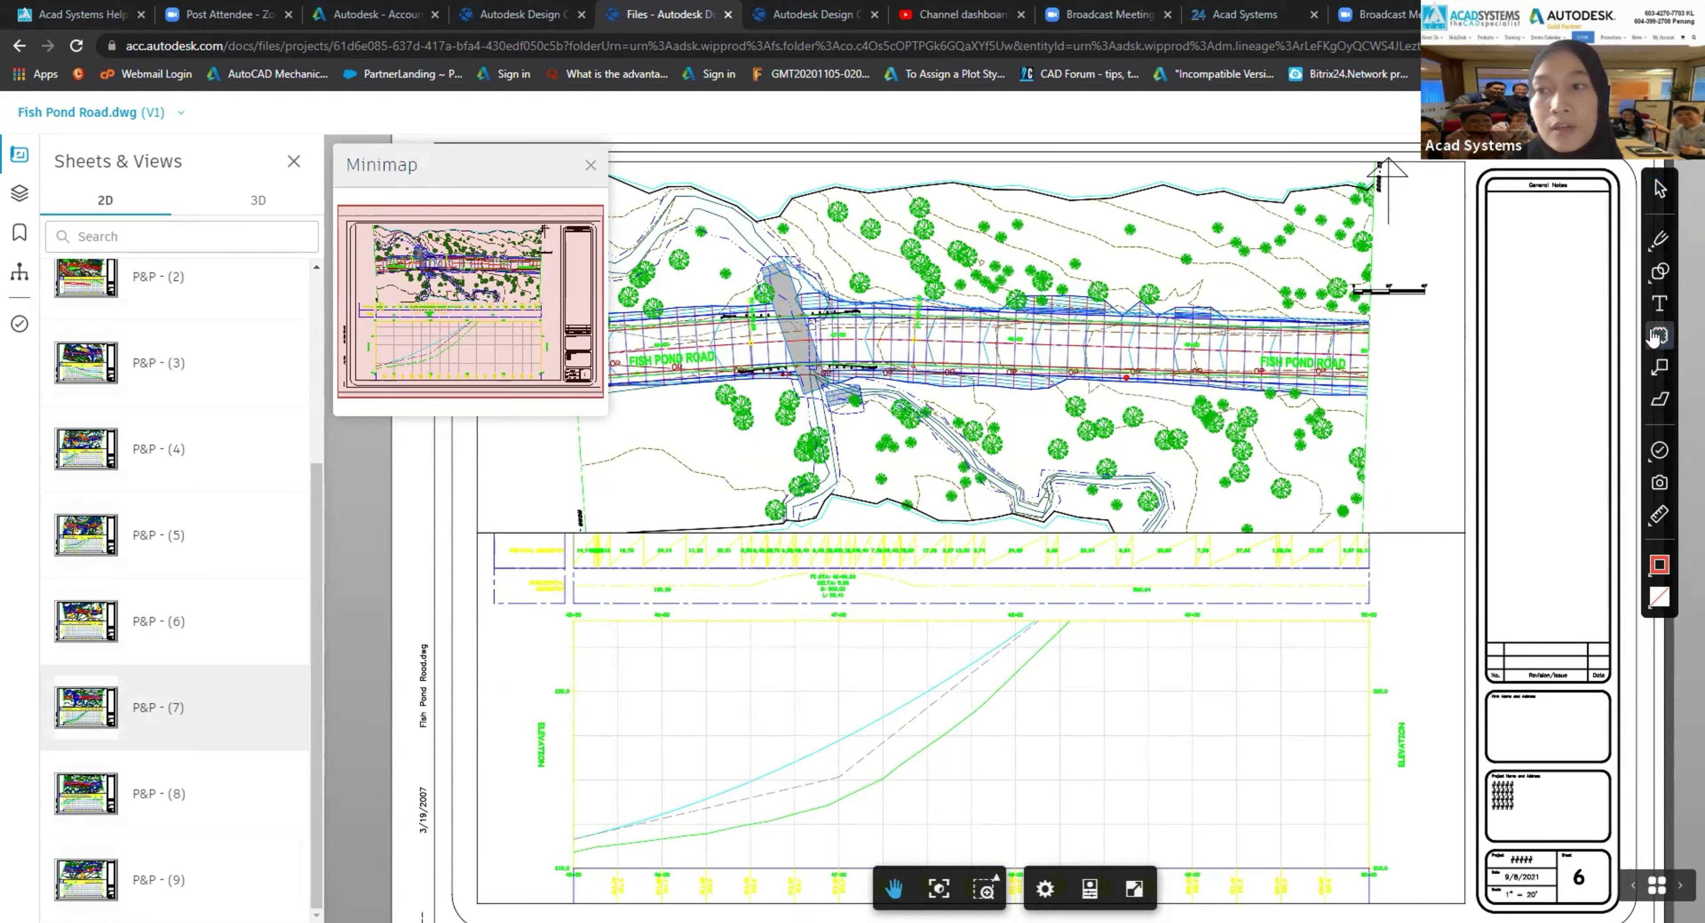
click(1655, 336)
click(886, 295)
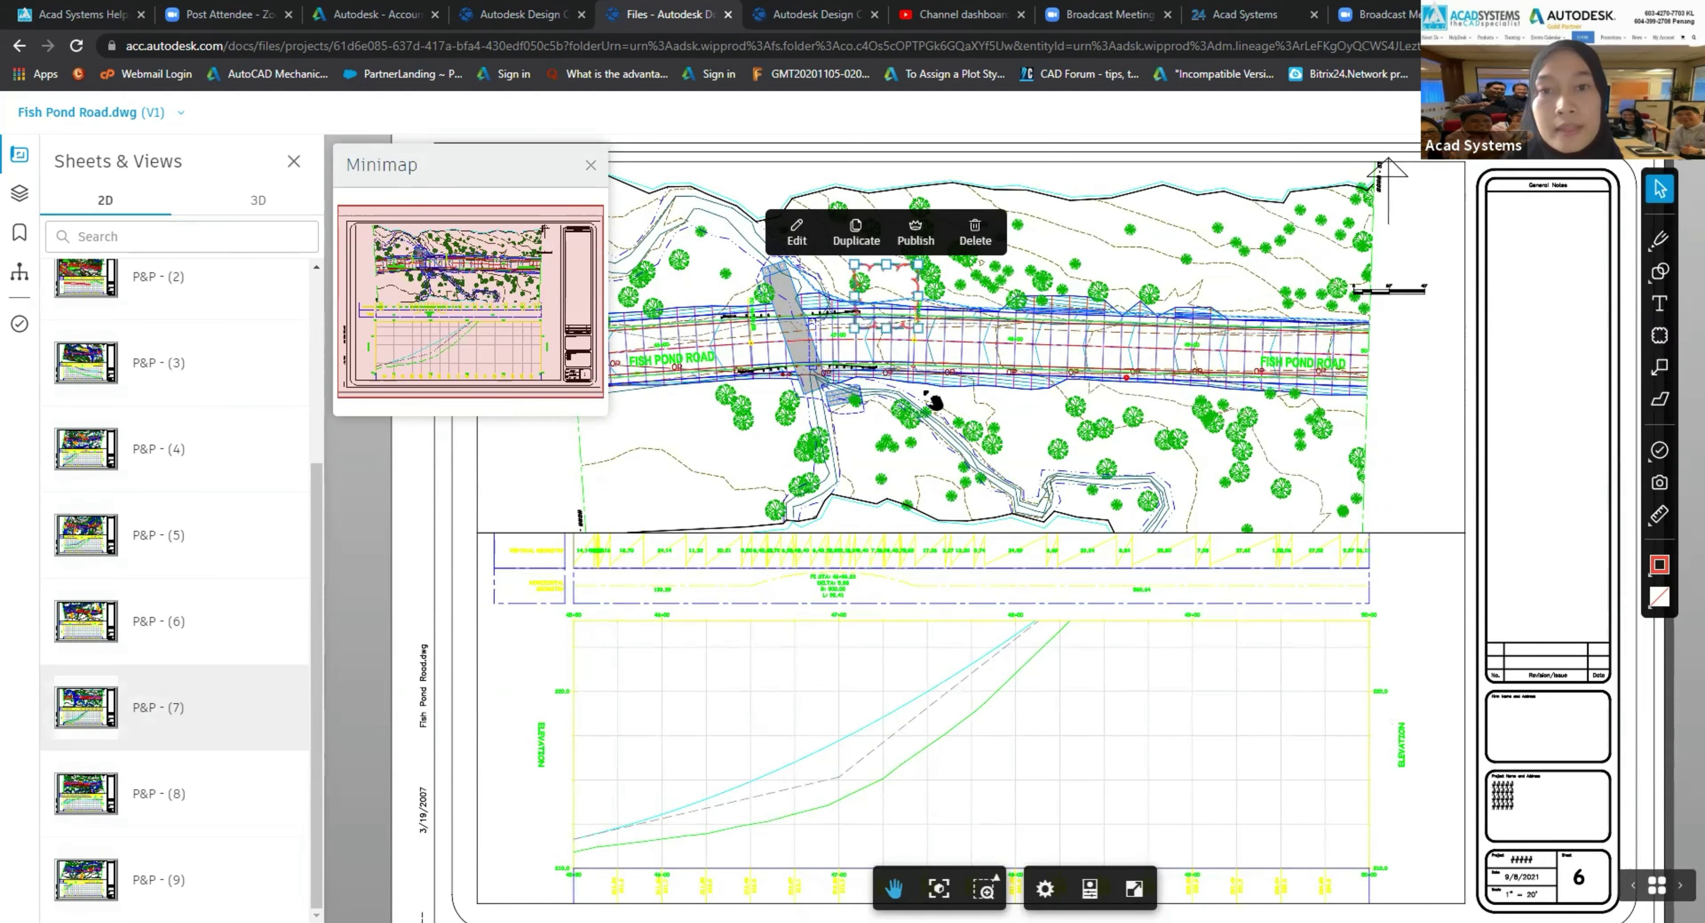
drag(877, 326, 907, 368)
Step: Add a text markup beside the cloud on Fish Pond Road, widen its box and enter "please change the width of the pond"
click(1660, 303)
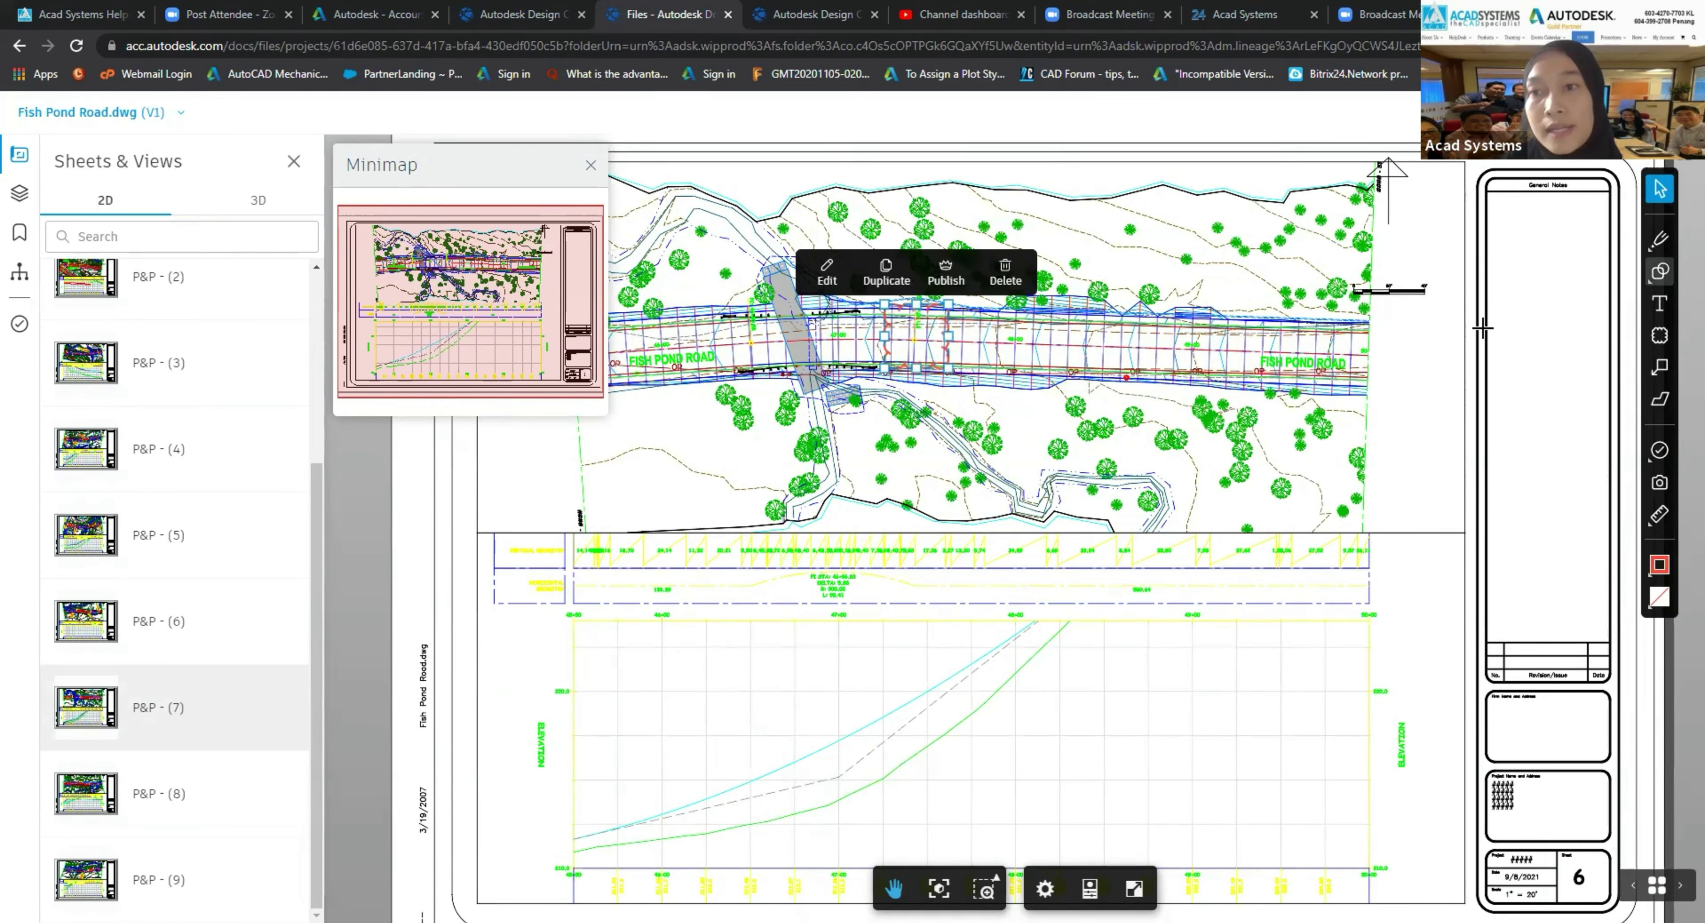
click(957, 295)
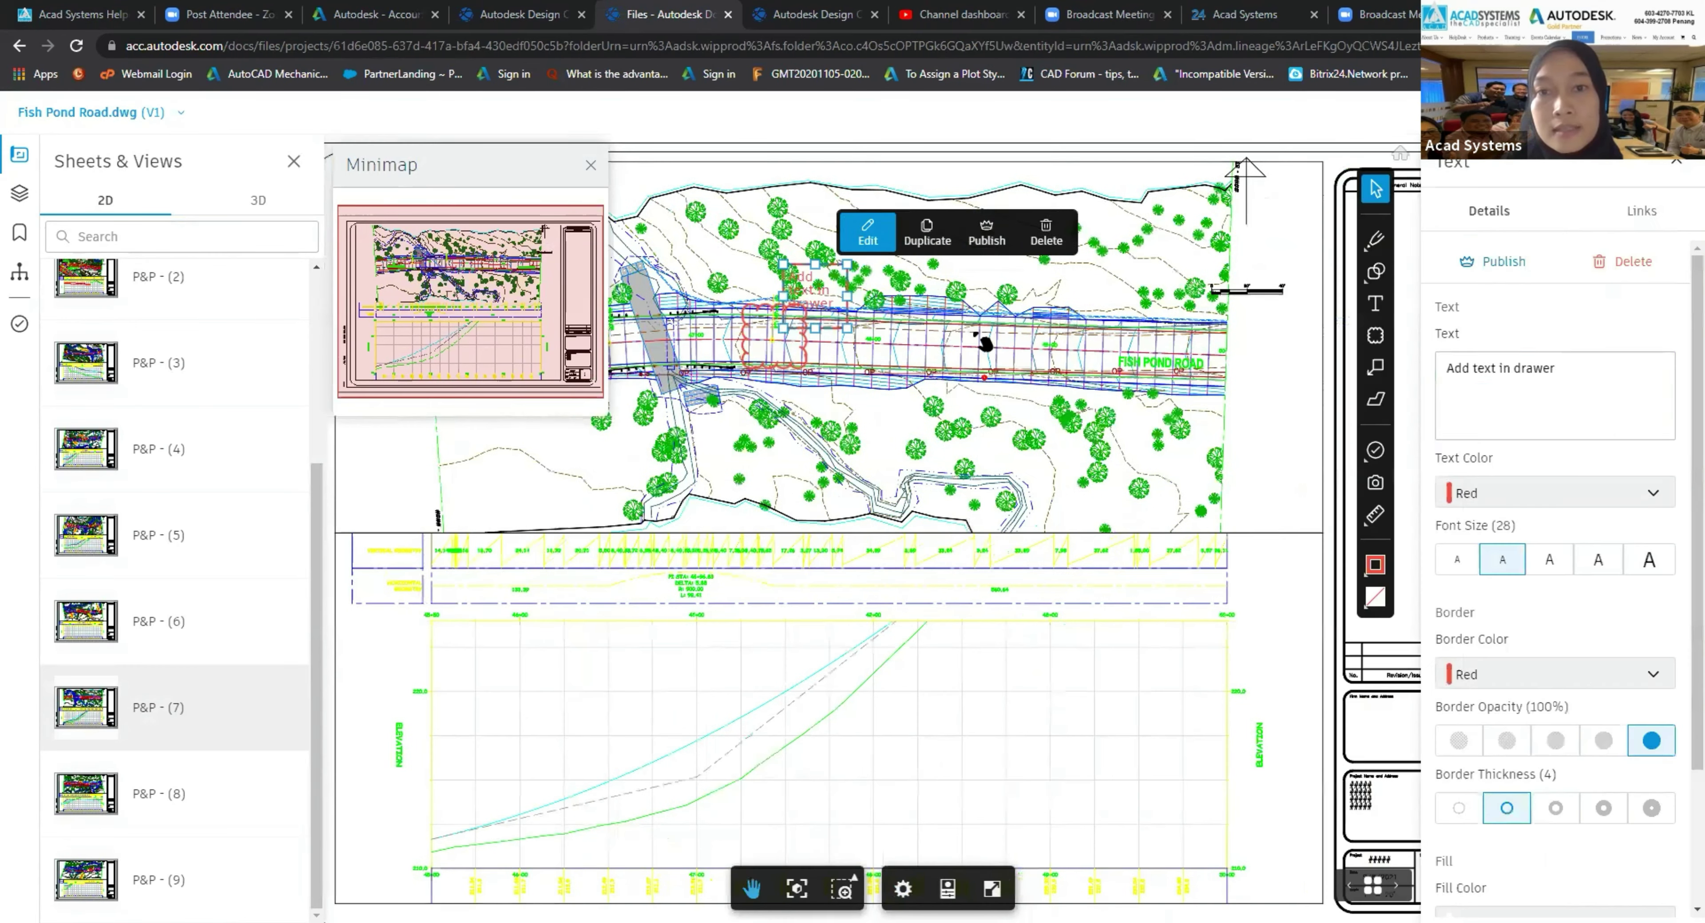
drag(934, 289, 982, 287)
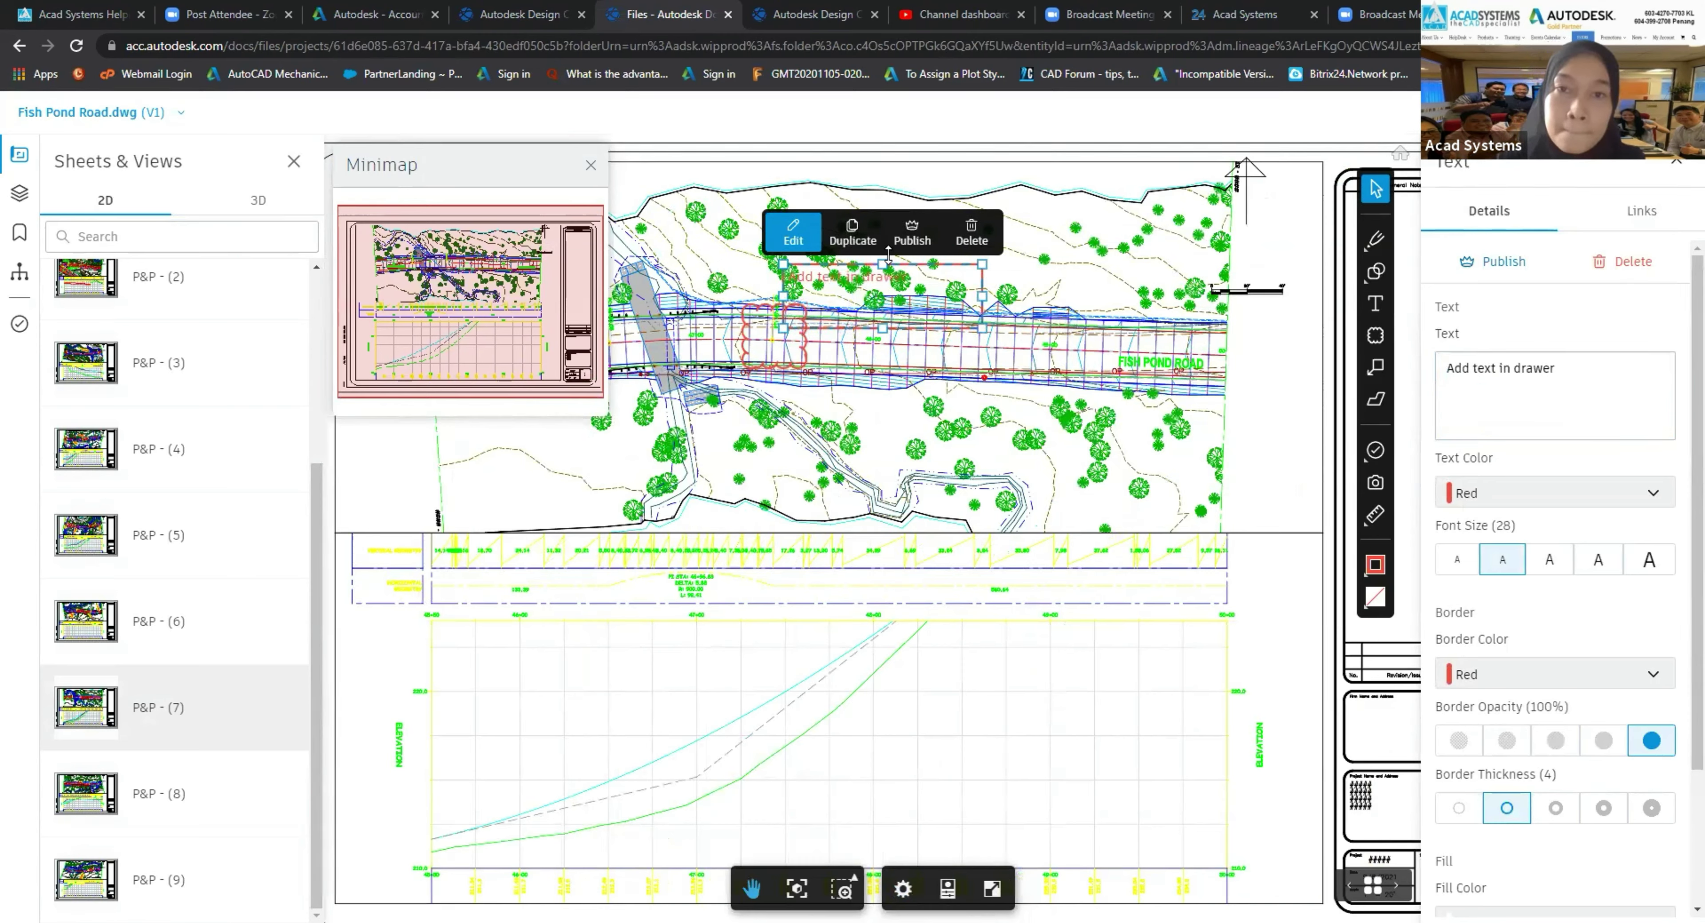
double_click(891, 278)
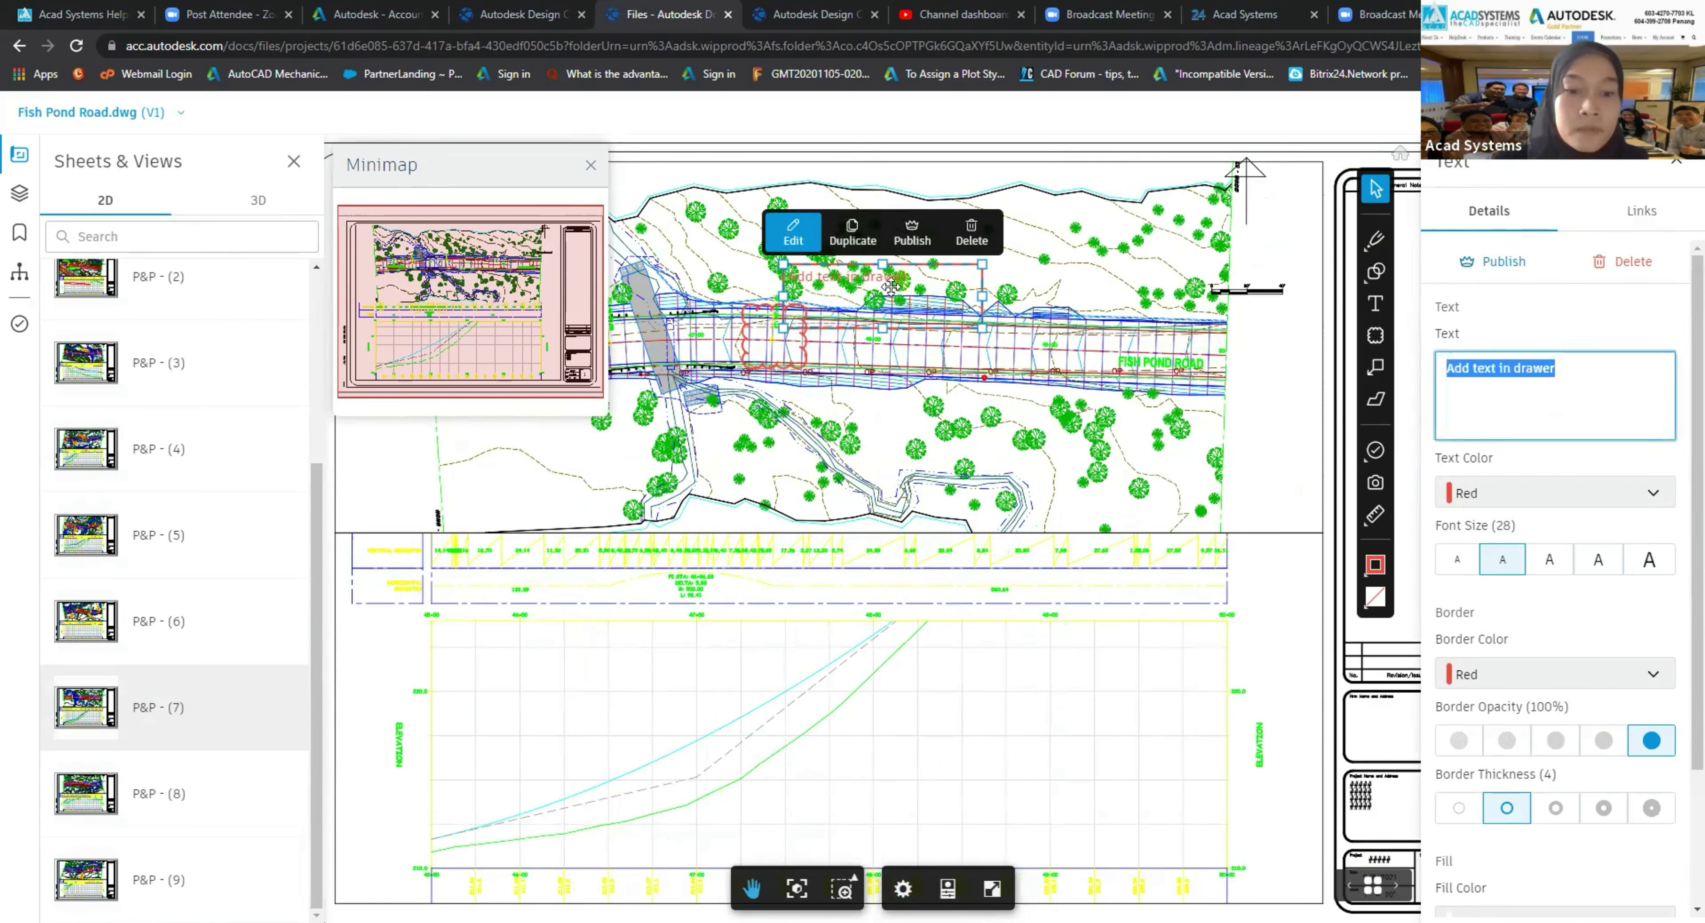
text(p)
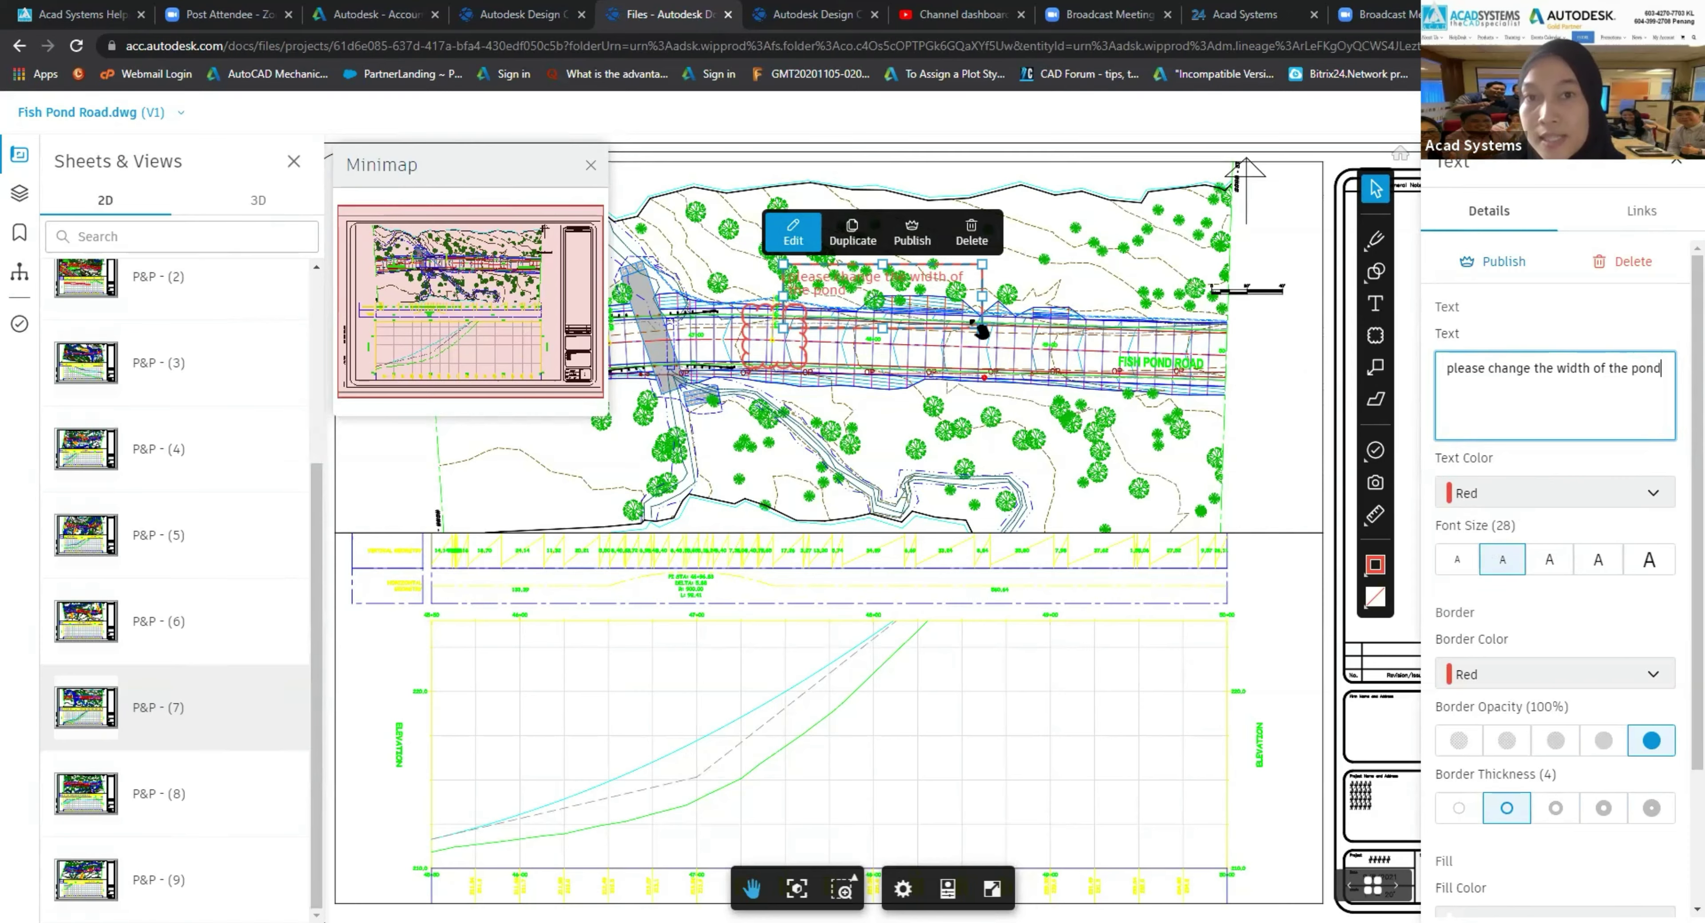
Step: Publish the text markup and close its details
click(912, 233)
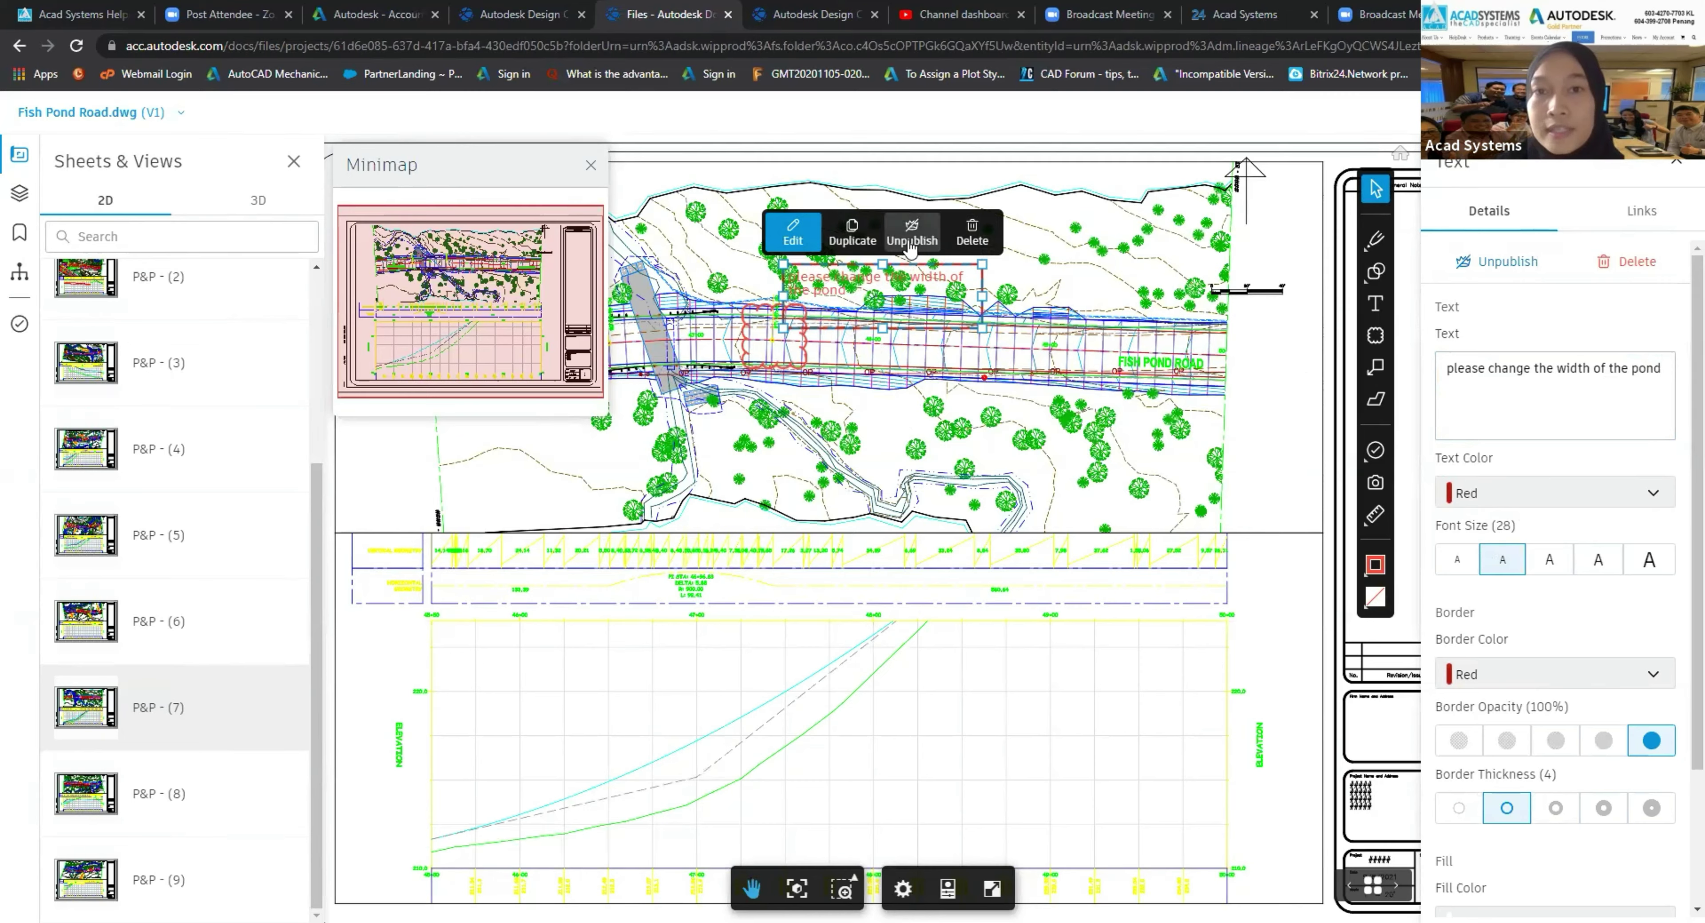
key(Return)
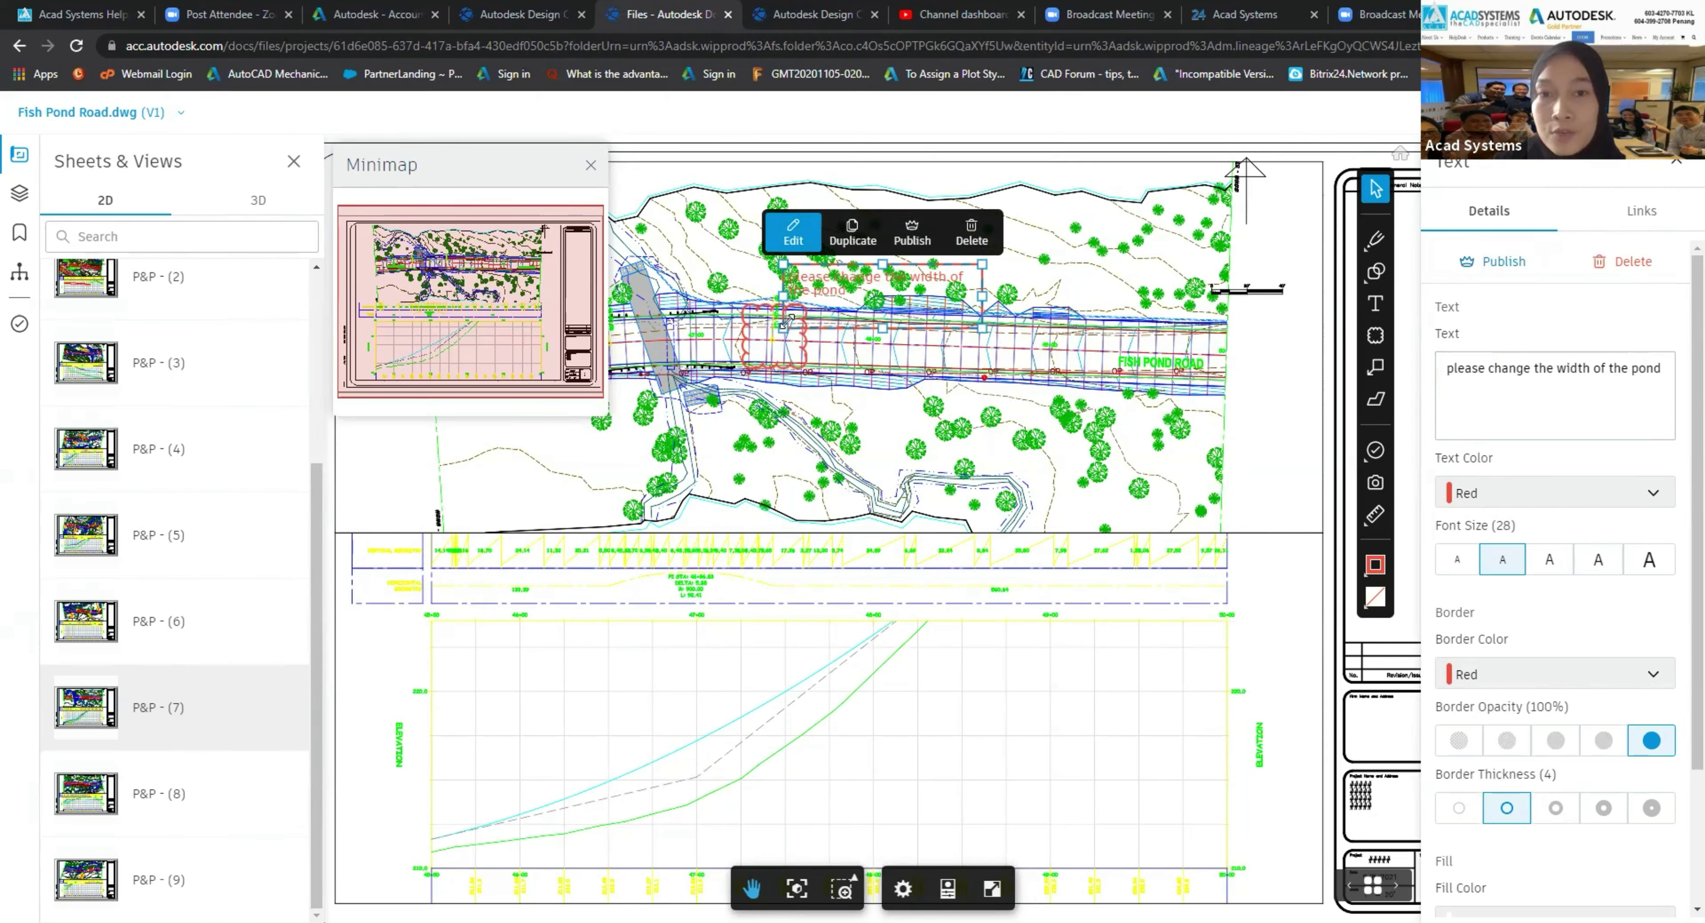
click(912, 241)
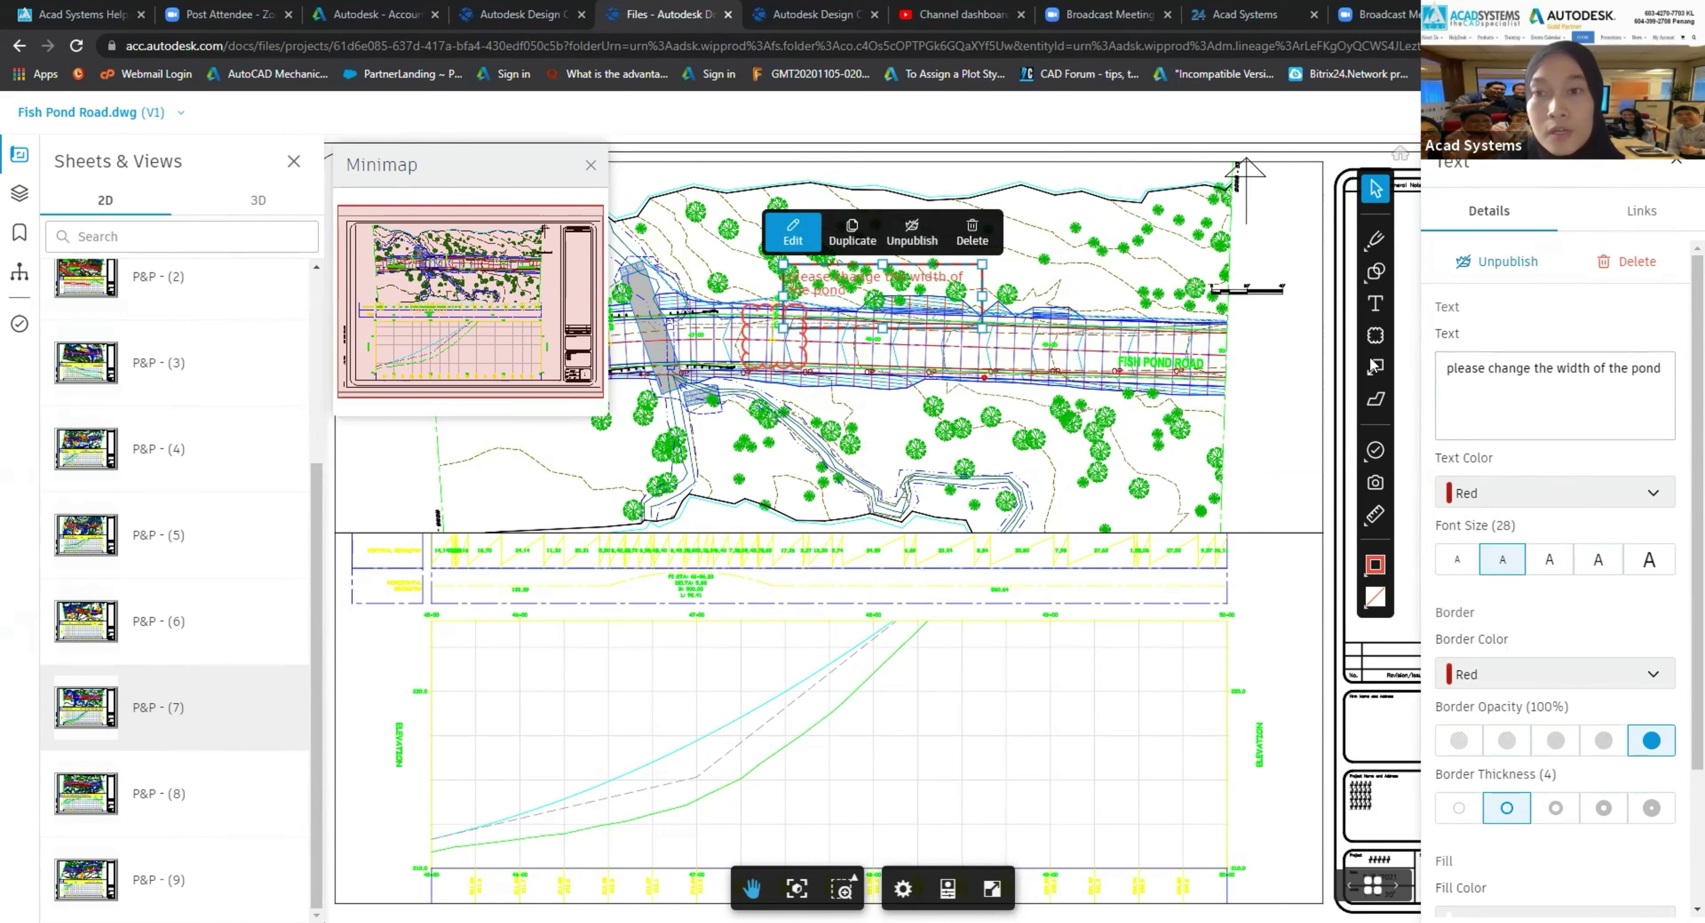
click(1682, 171)
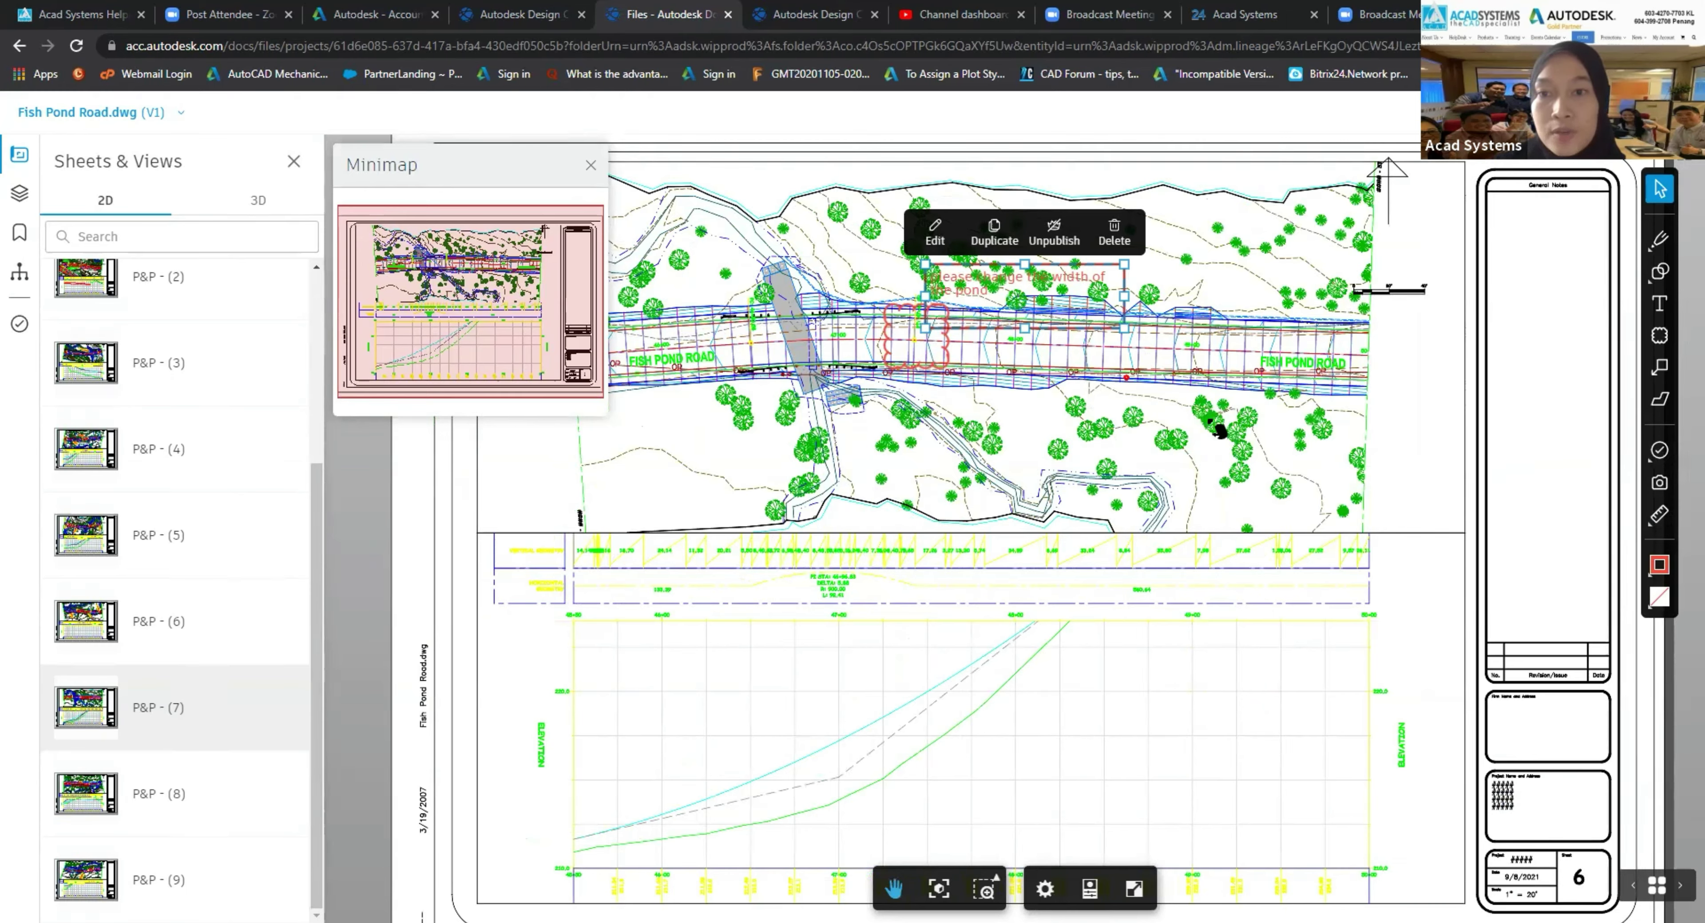
Step: Place a Design > Existing Condition issue among the trees just below Fish Pond Road, beyond the cloud markup
click(1658, 453)
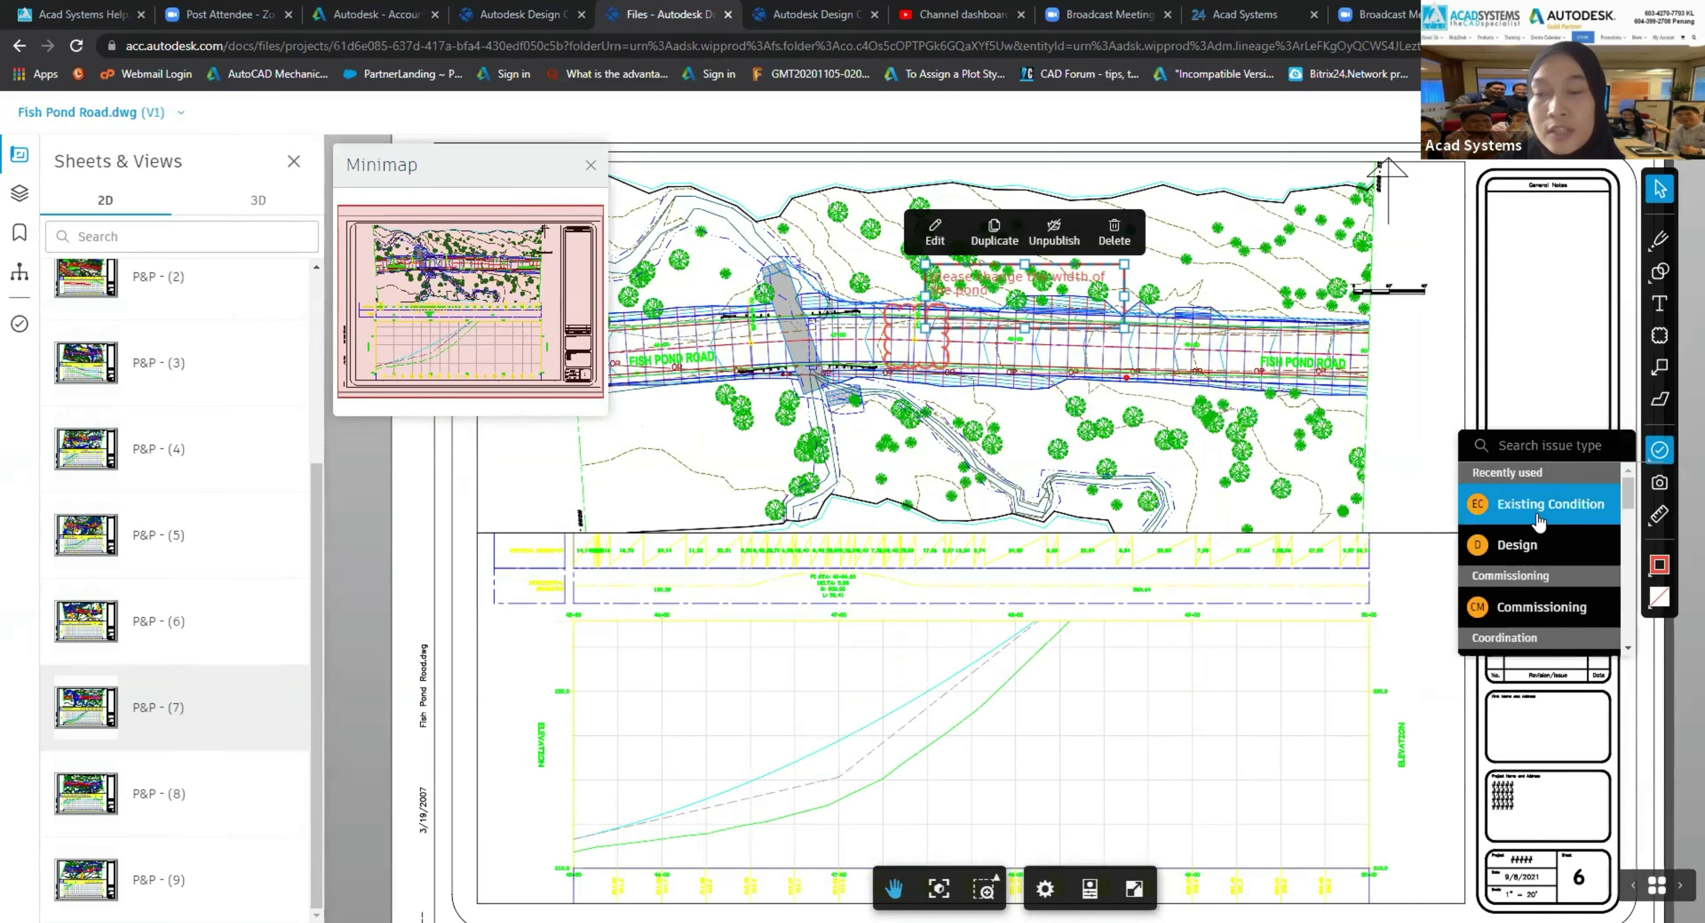
scroll(1539, 522, down, 1)
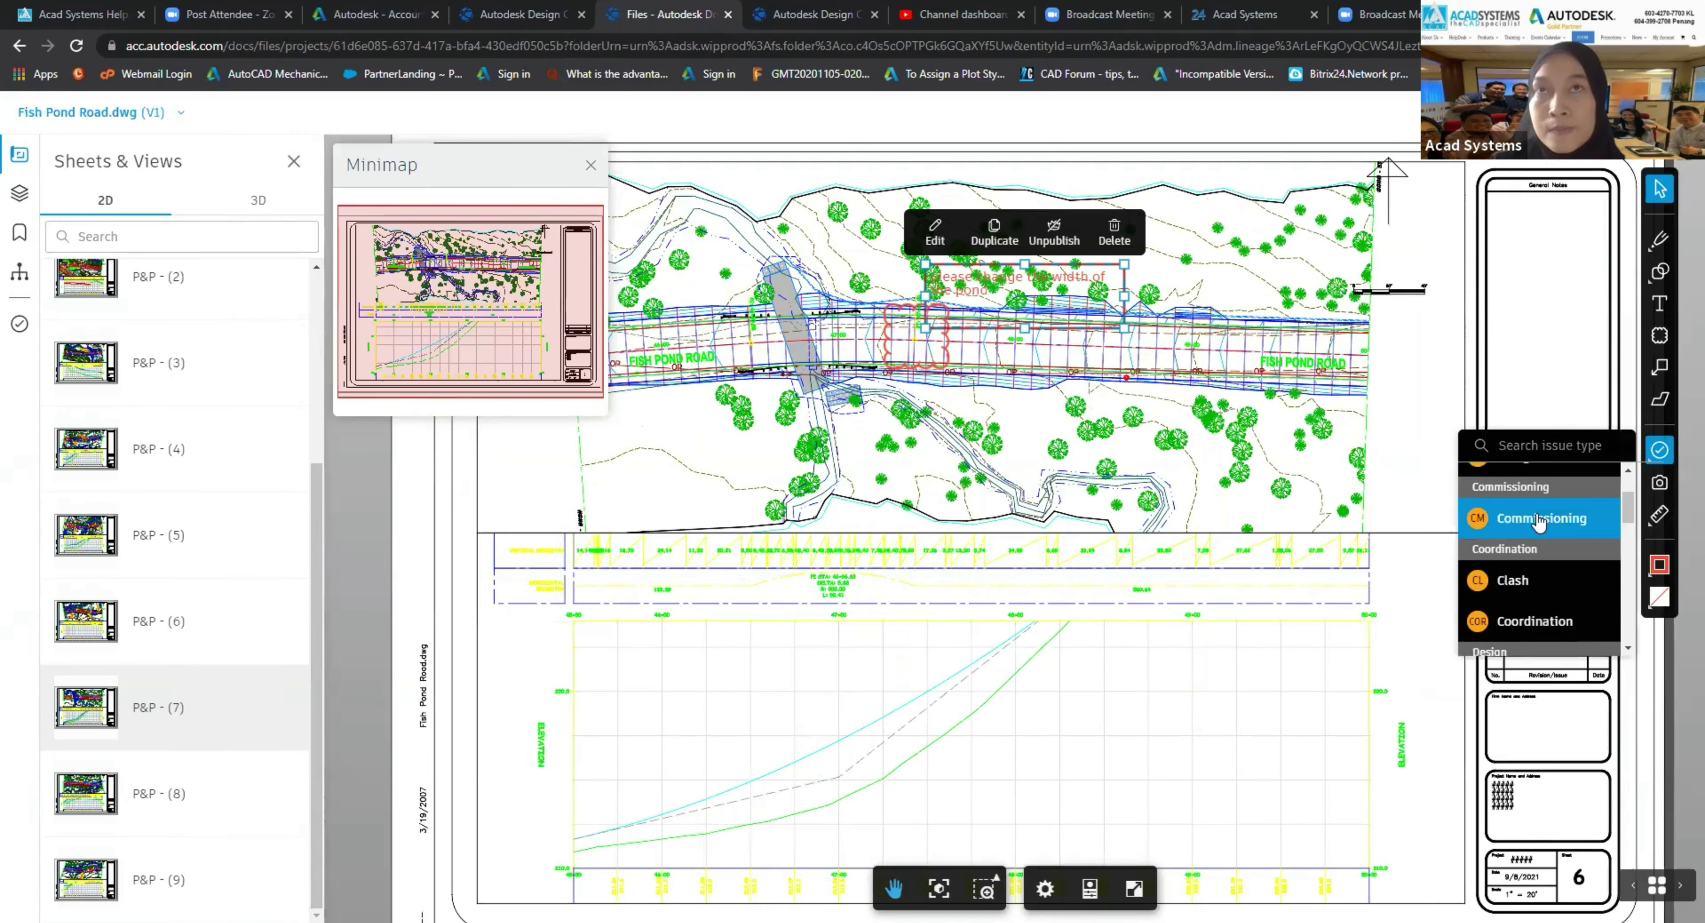
scroll(1539, 522, up, 1)
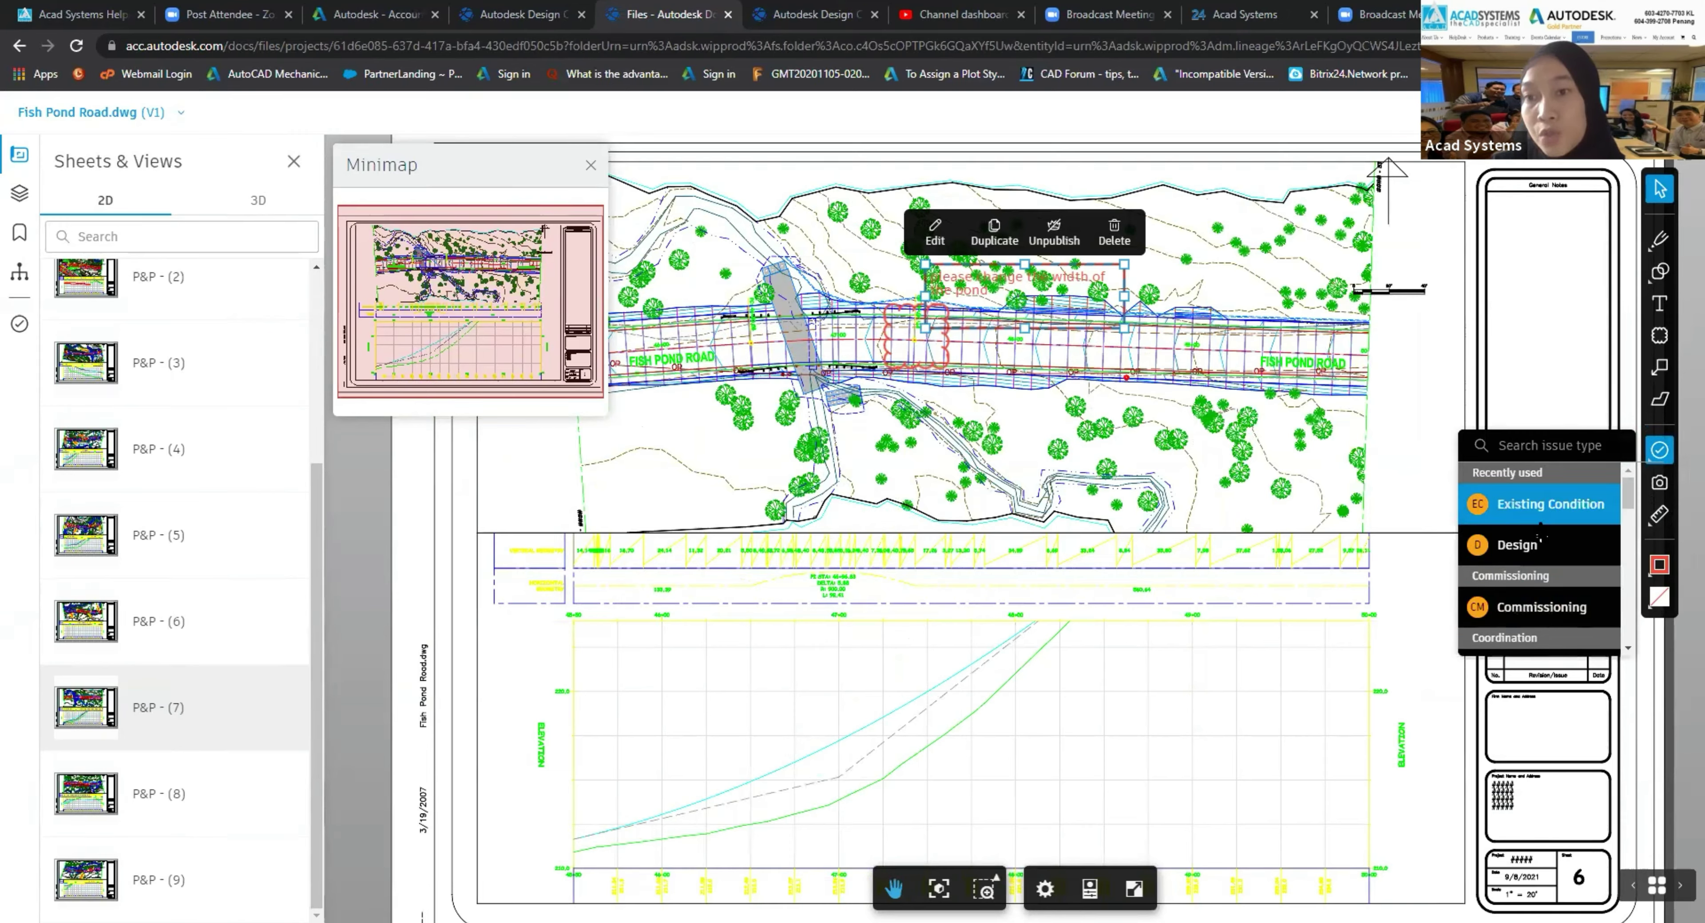
scroll(1541, 529, down, 2)
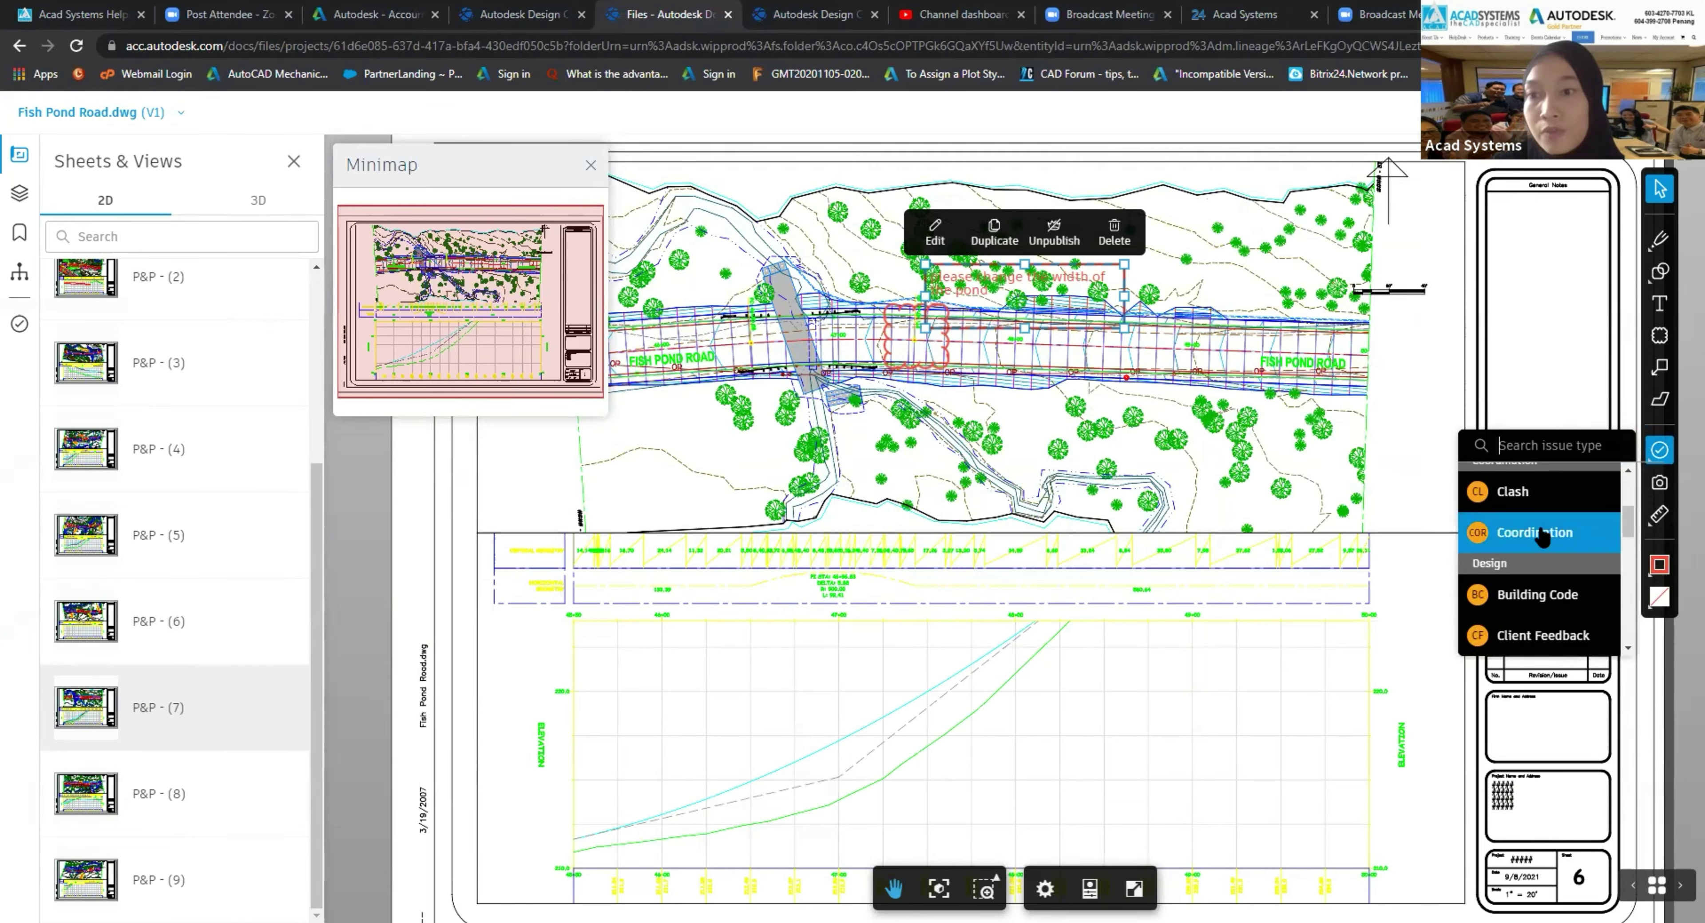
scroll(1523, 589, down, 1)
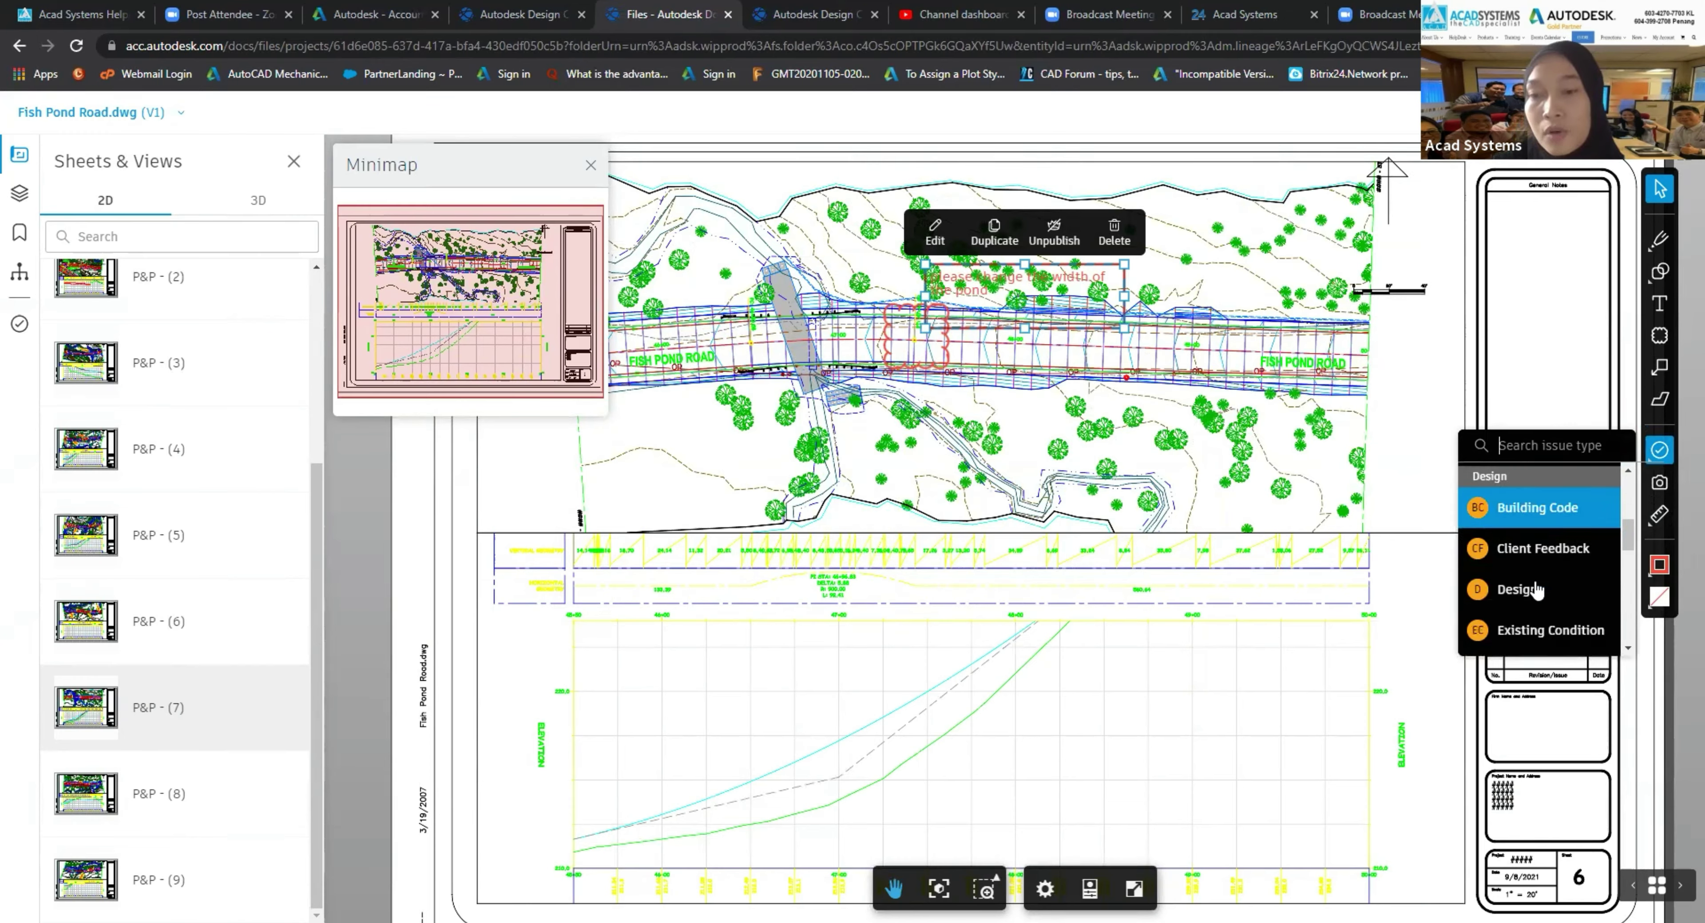
scroll(1519, 521, down, 2)
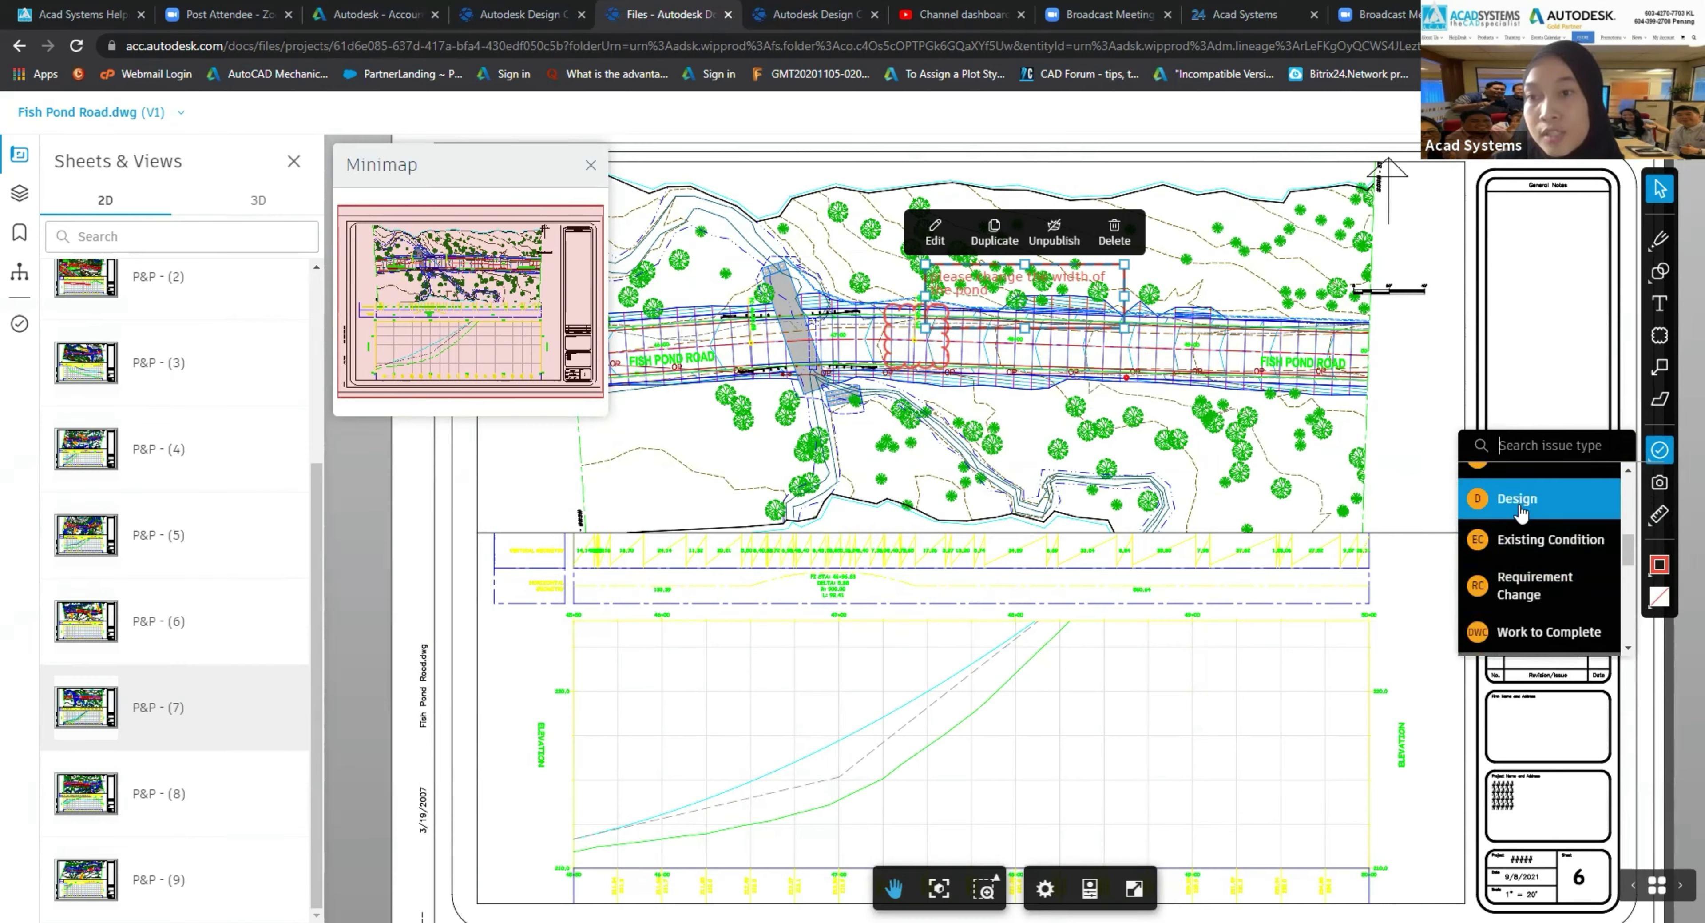
click(1529, 539)
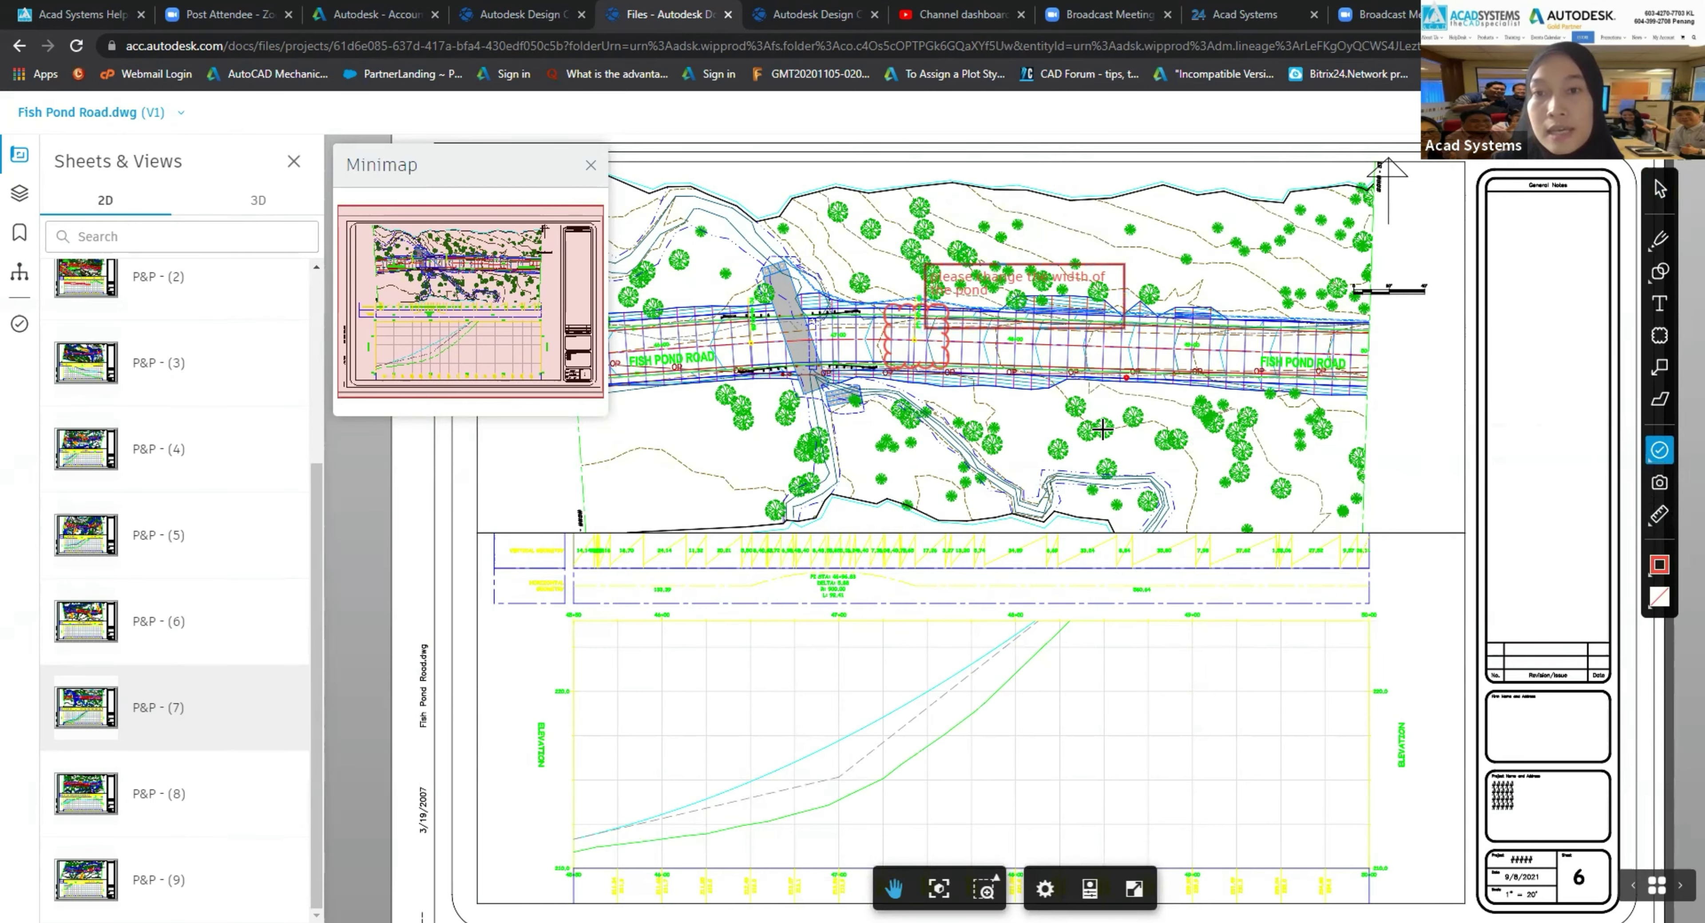
scroll(1105, 418, up, 1)
scroll(1105, 418, up, 3)
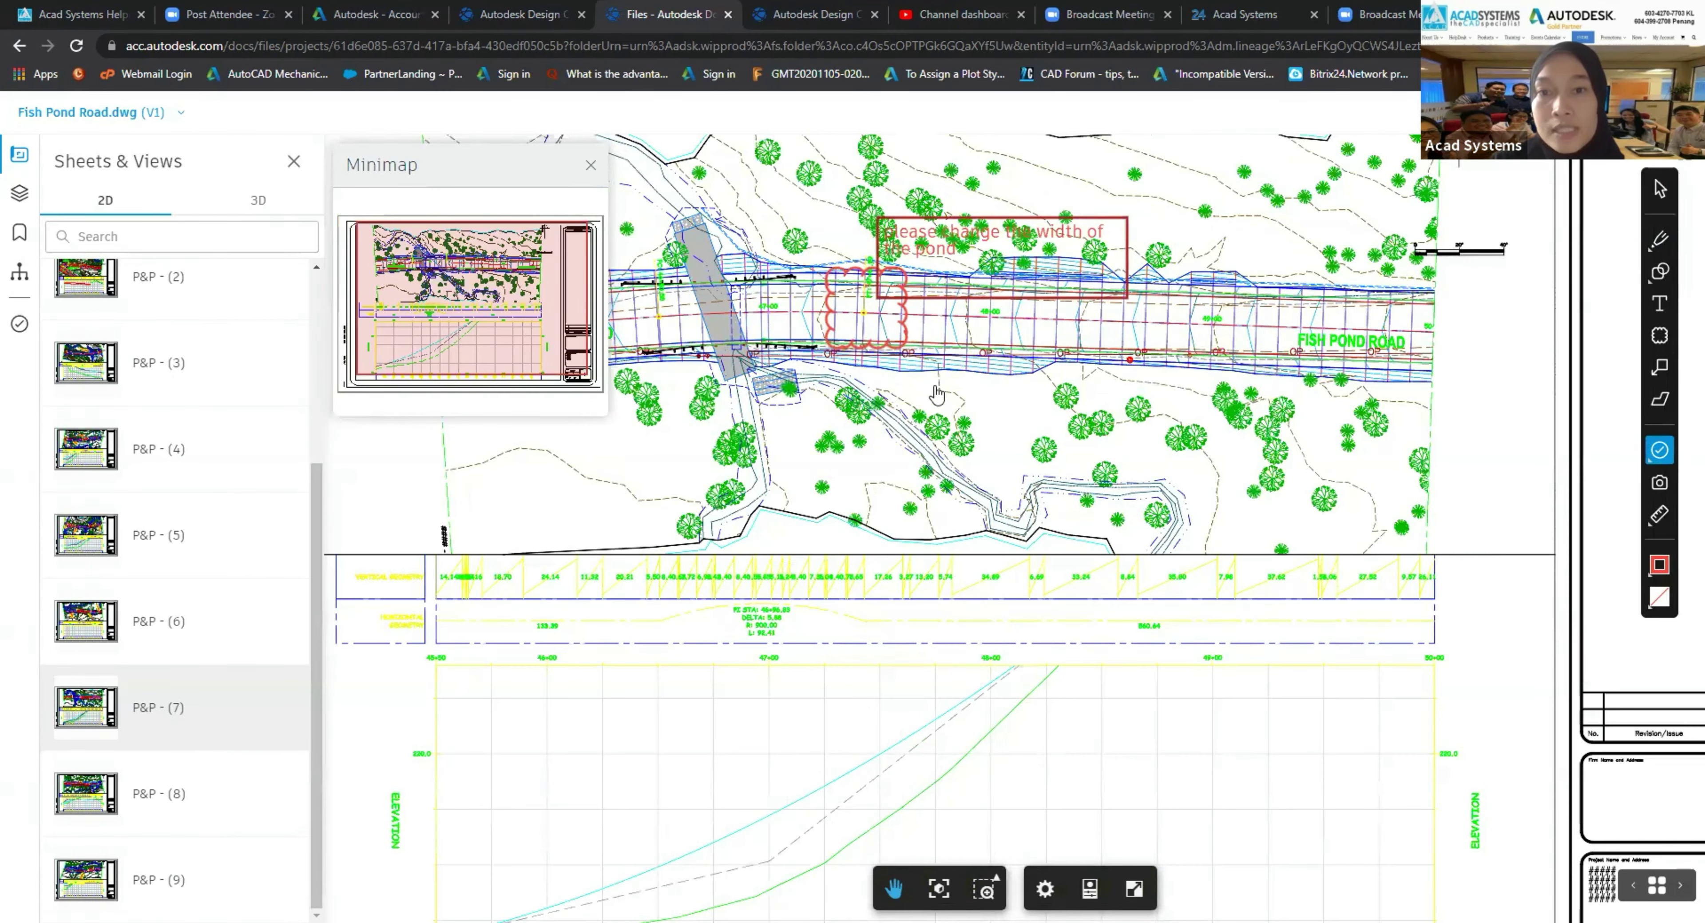
click(1088, 427)
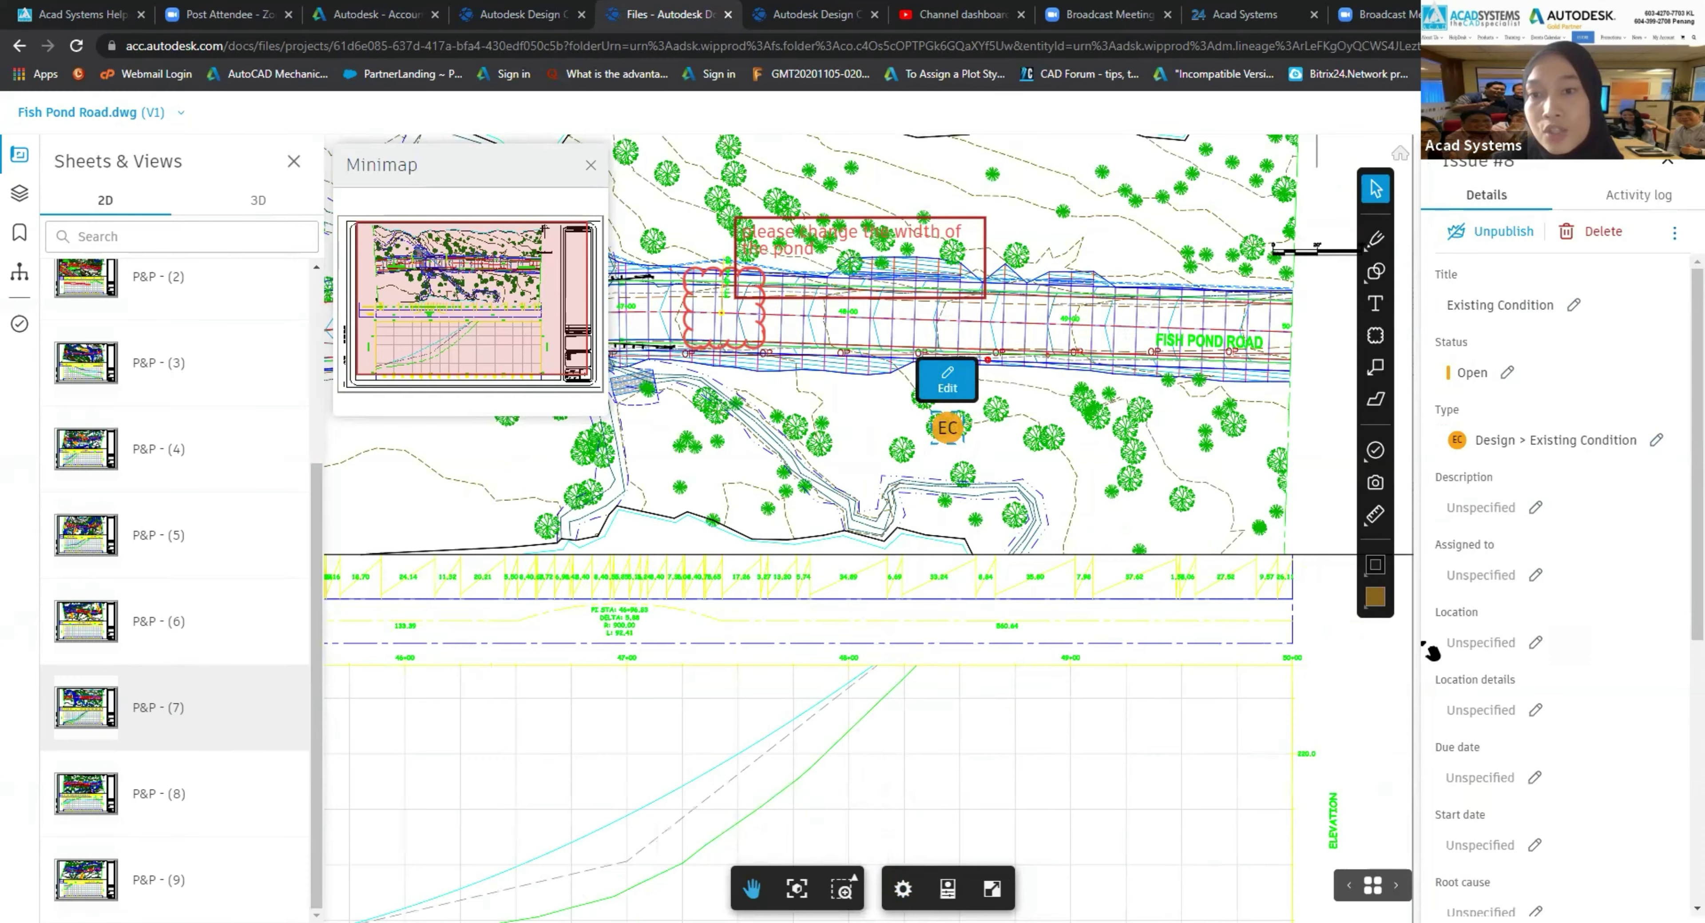
Step: Assign the Existing Condition issue to the project member from ACAD Systems
click(1491, 581)
scroll(1508, 682, down, 2)
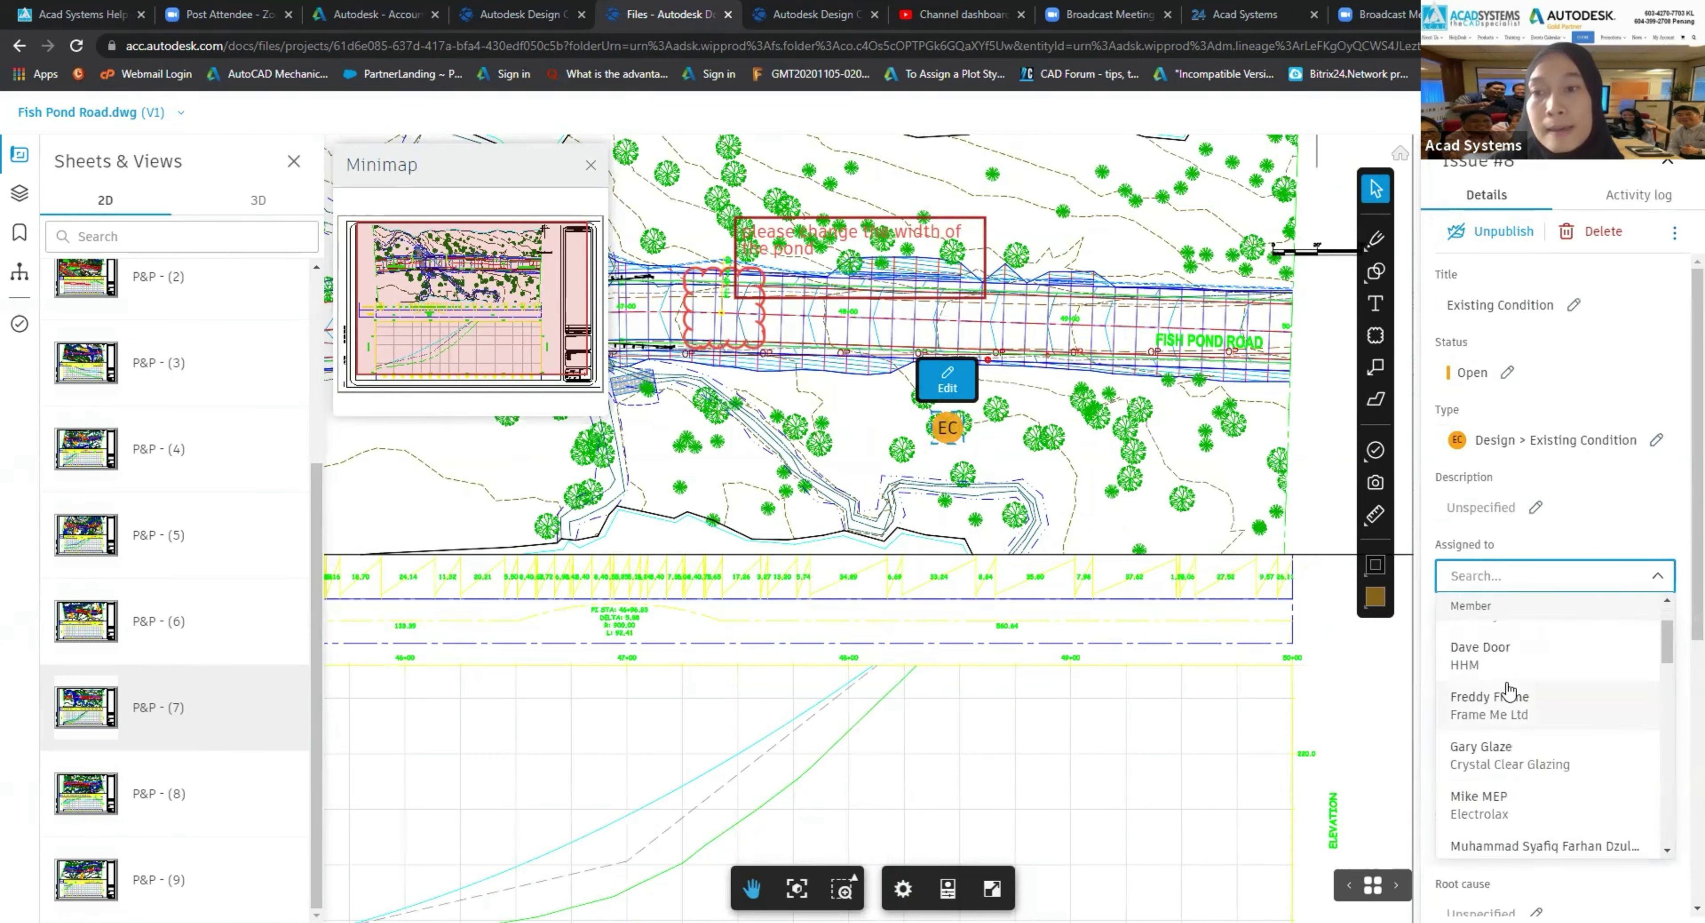
scroll(1508, 691, up, 2)
click(1495, 643)
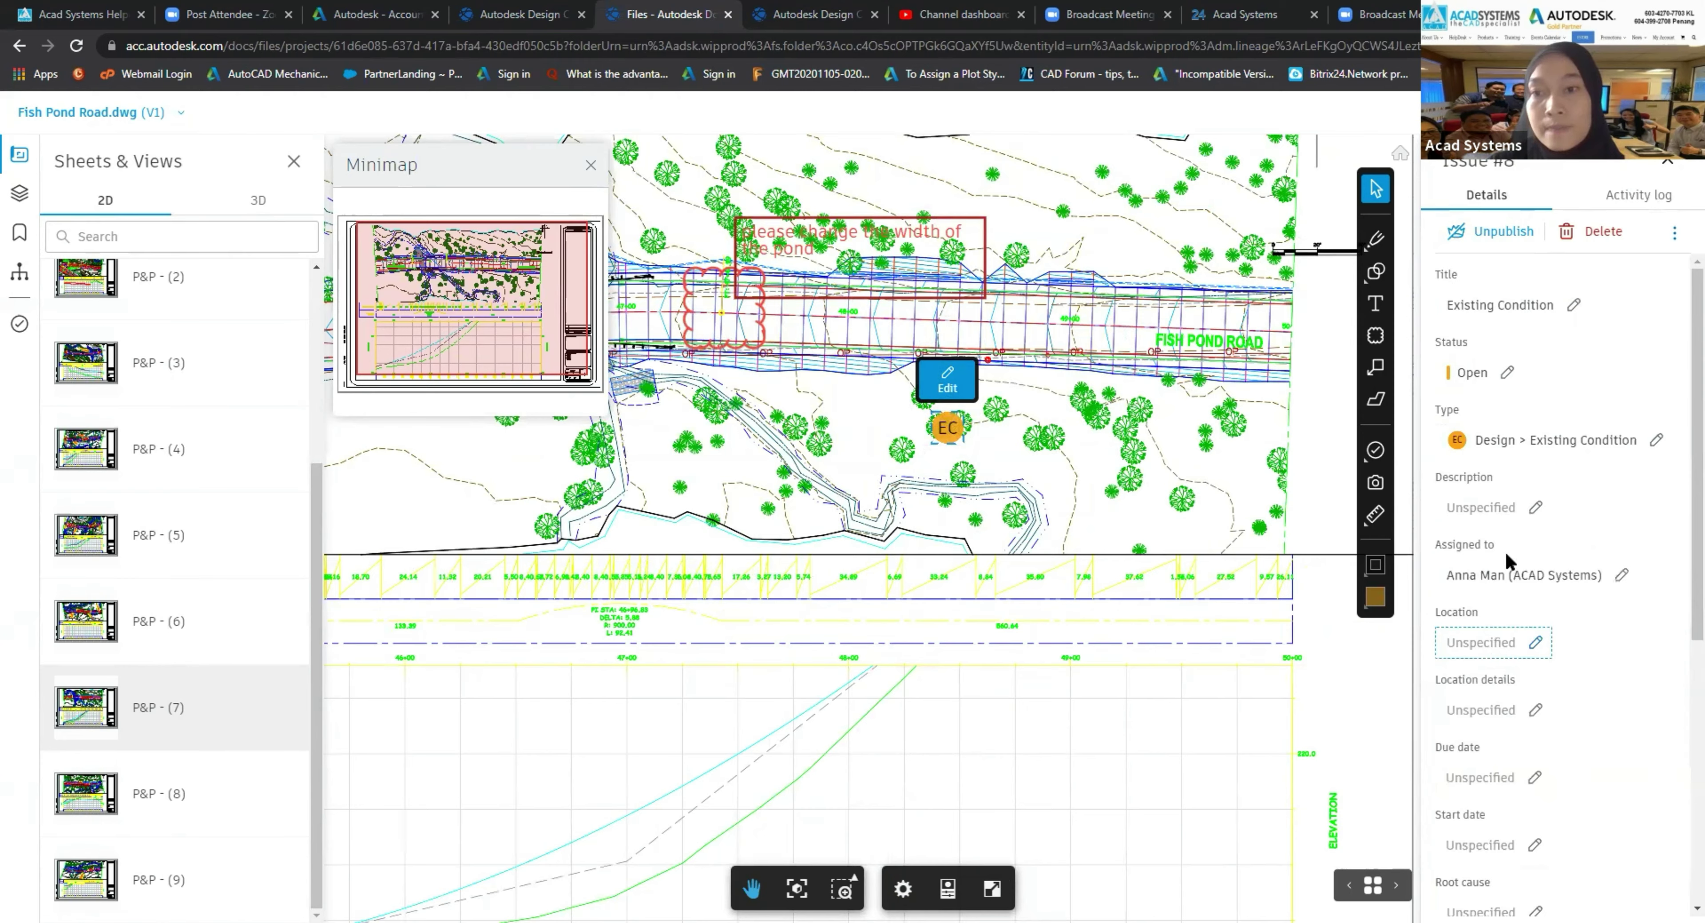
Step: Set the issue's start date to Sep 9, 2021 and its due date to Sep 10, 2021
scroll(1505, 658, down, 4)
scroll(1507, 663, down, 2)
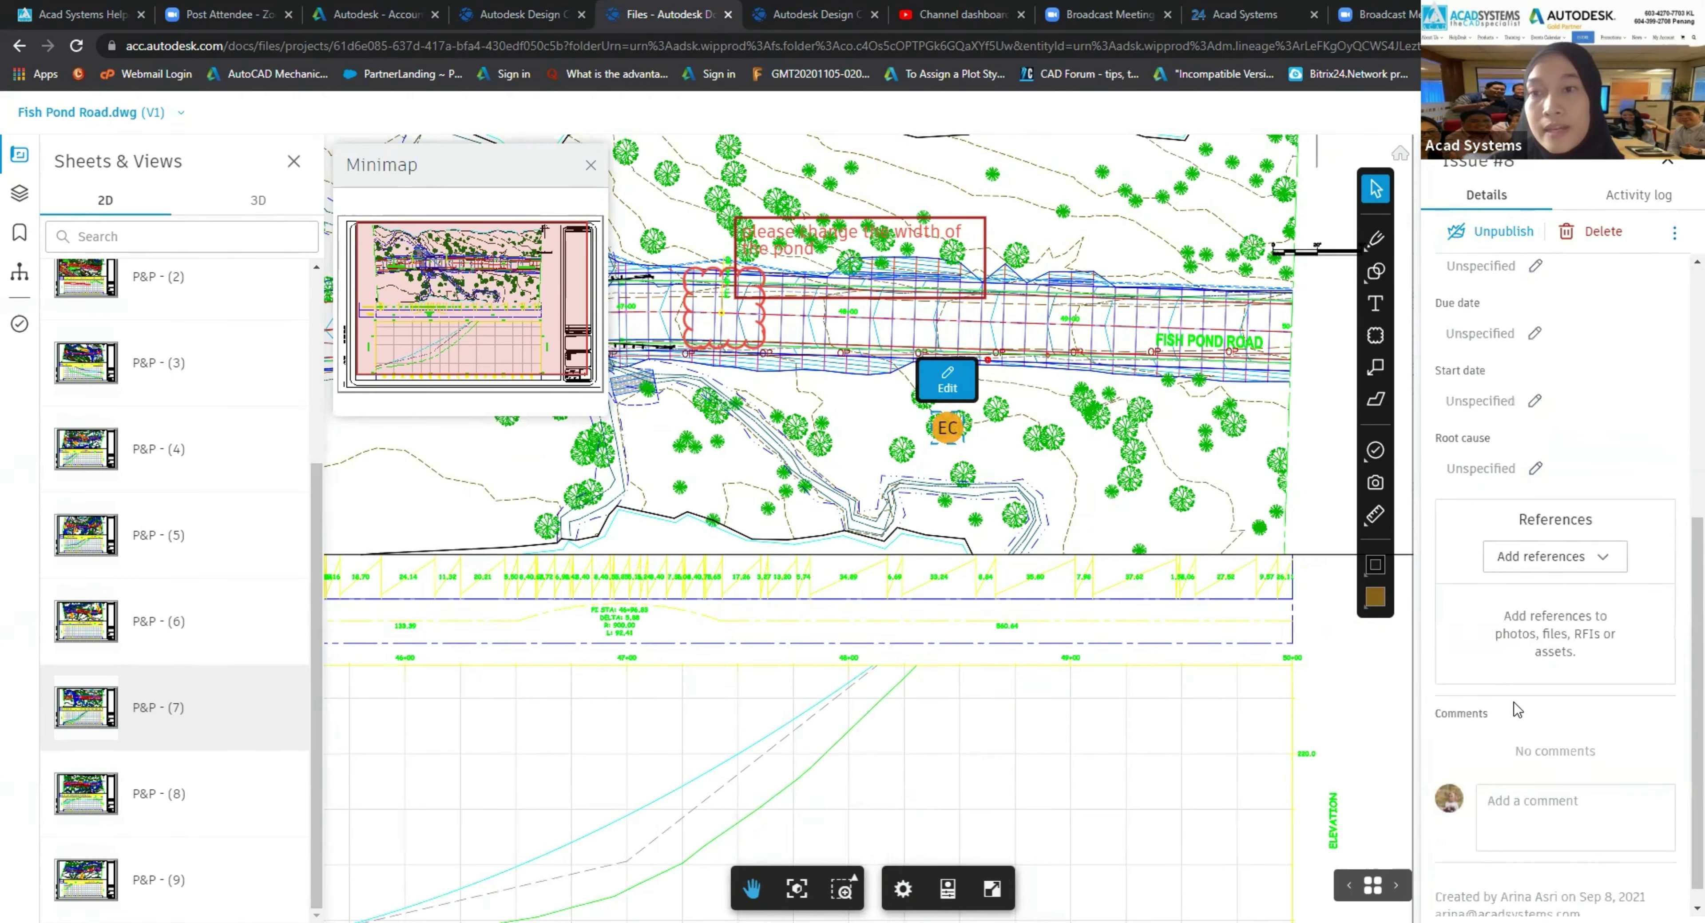
scroll(1503, 662, up, 5)
click(1490, 668)
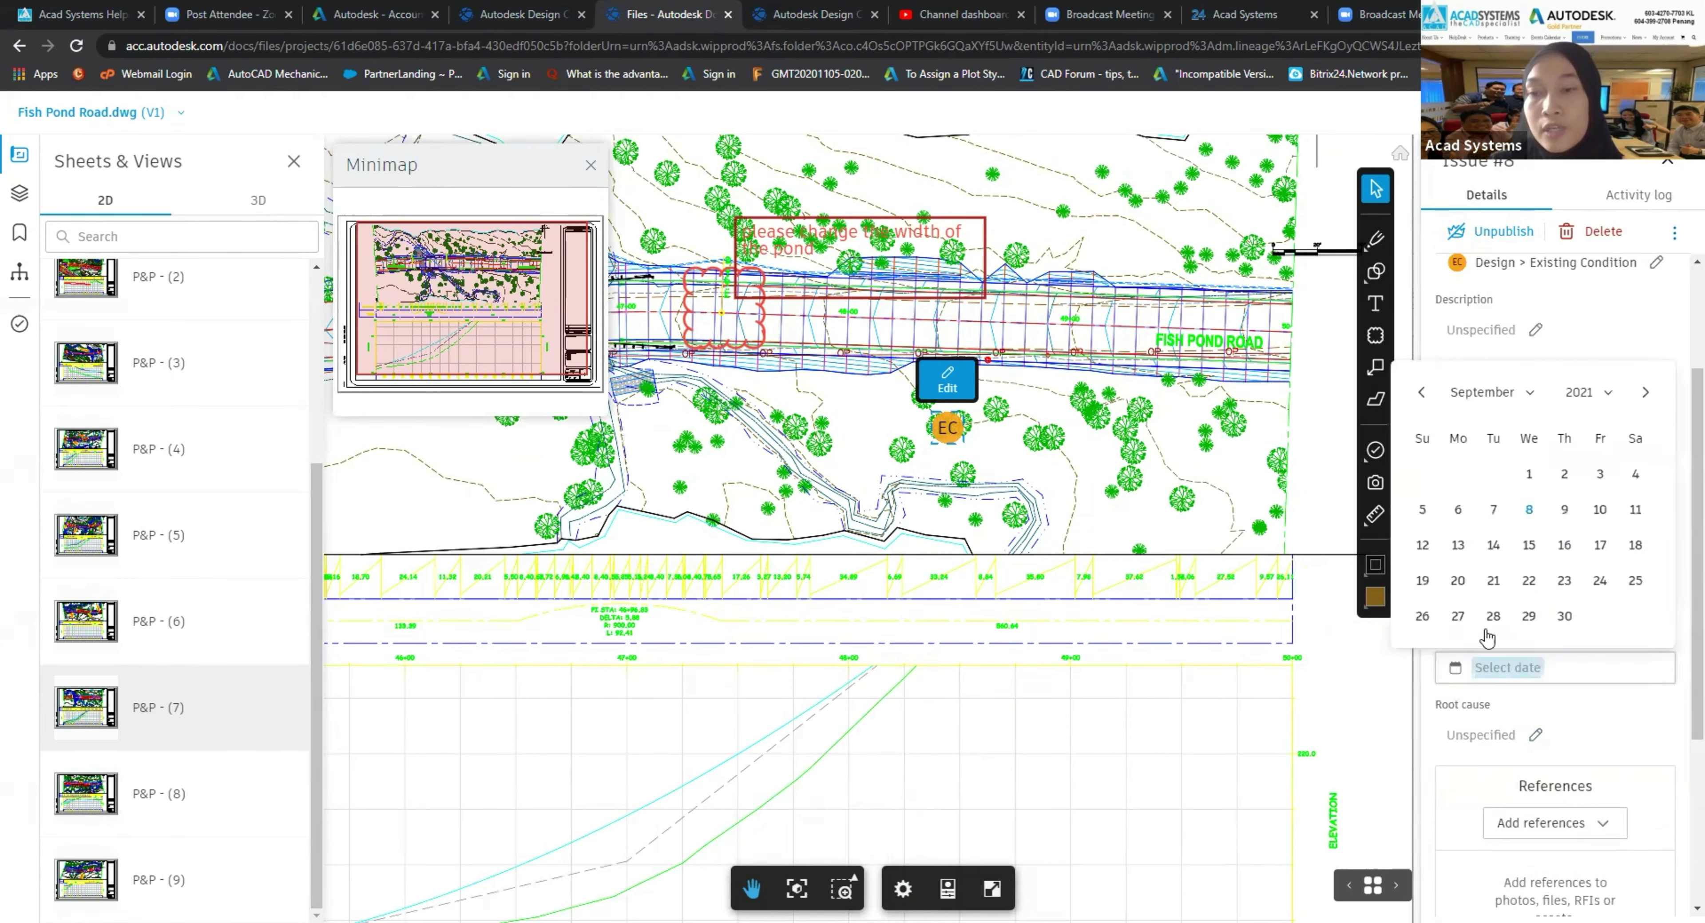
click(1567, 511)
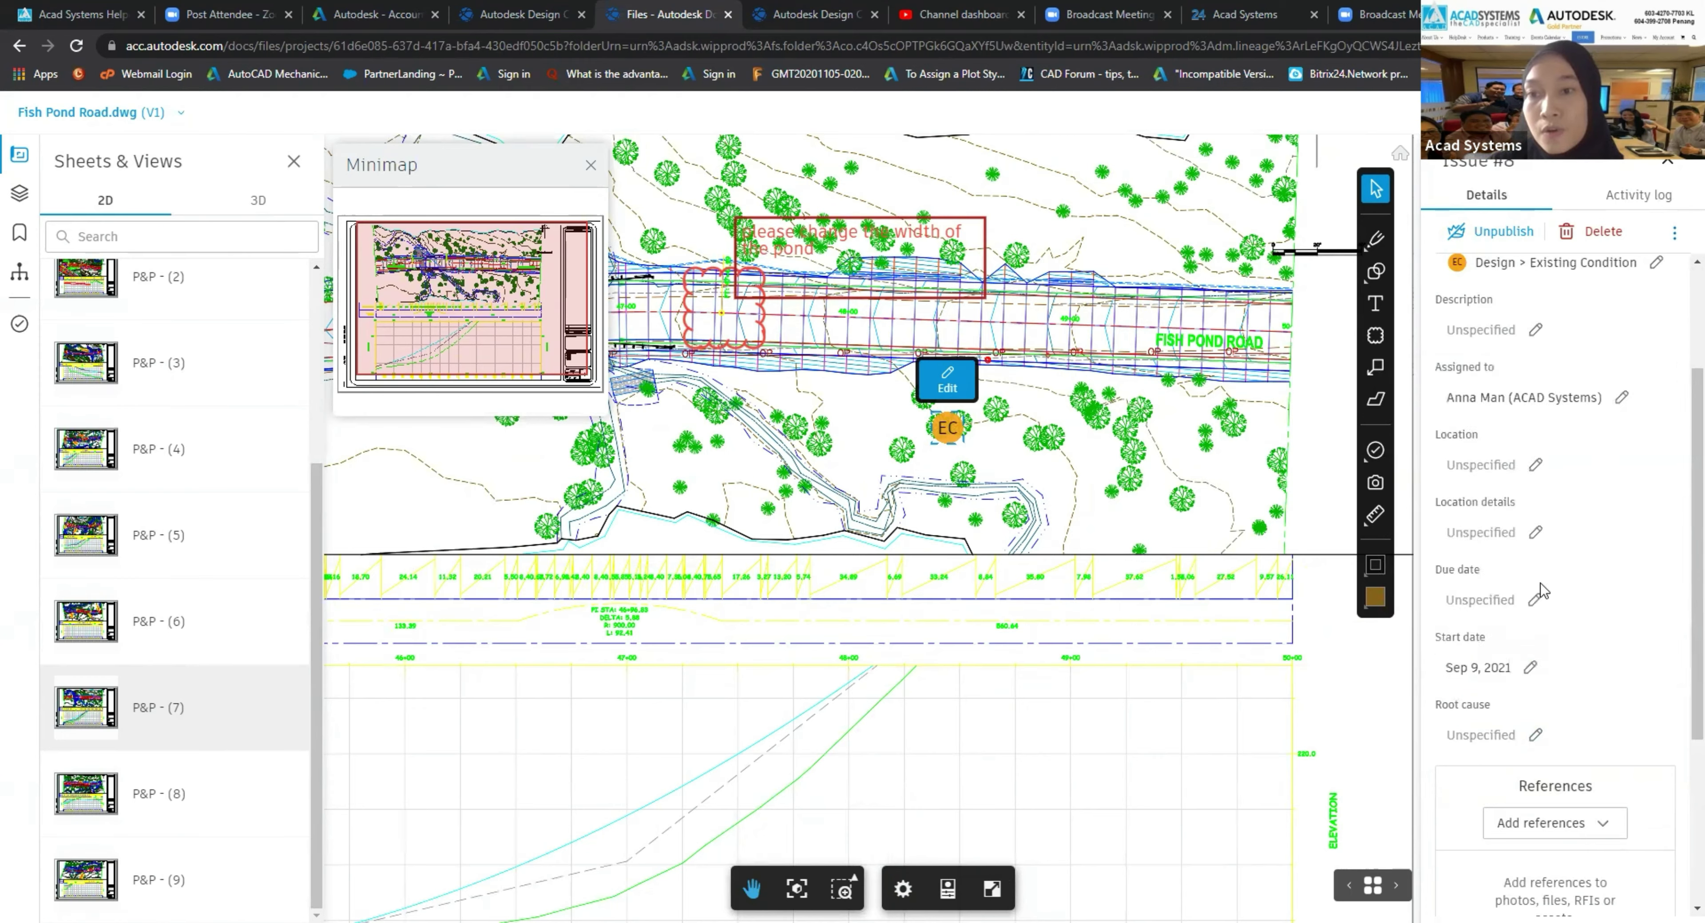
click(1529, 596)
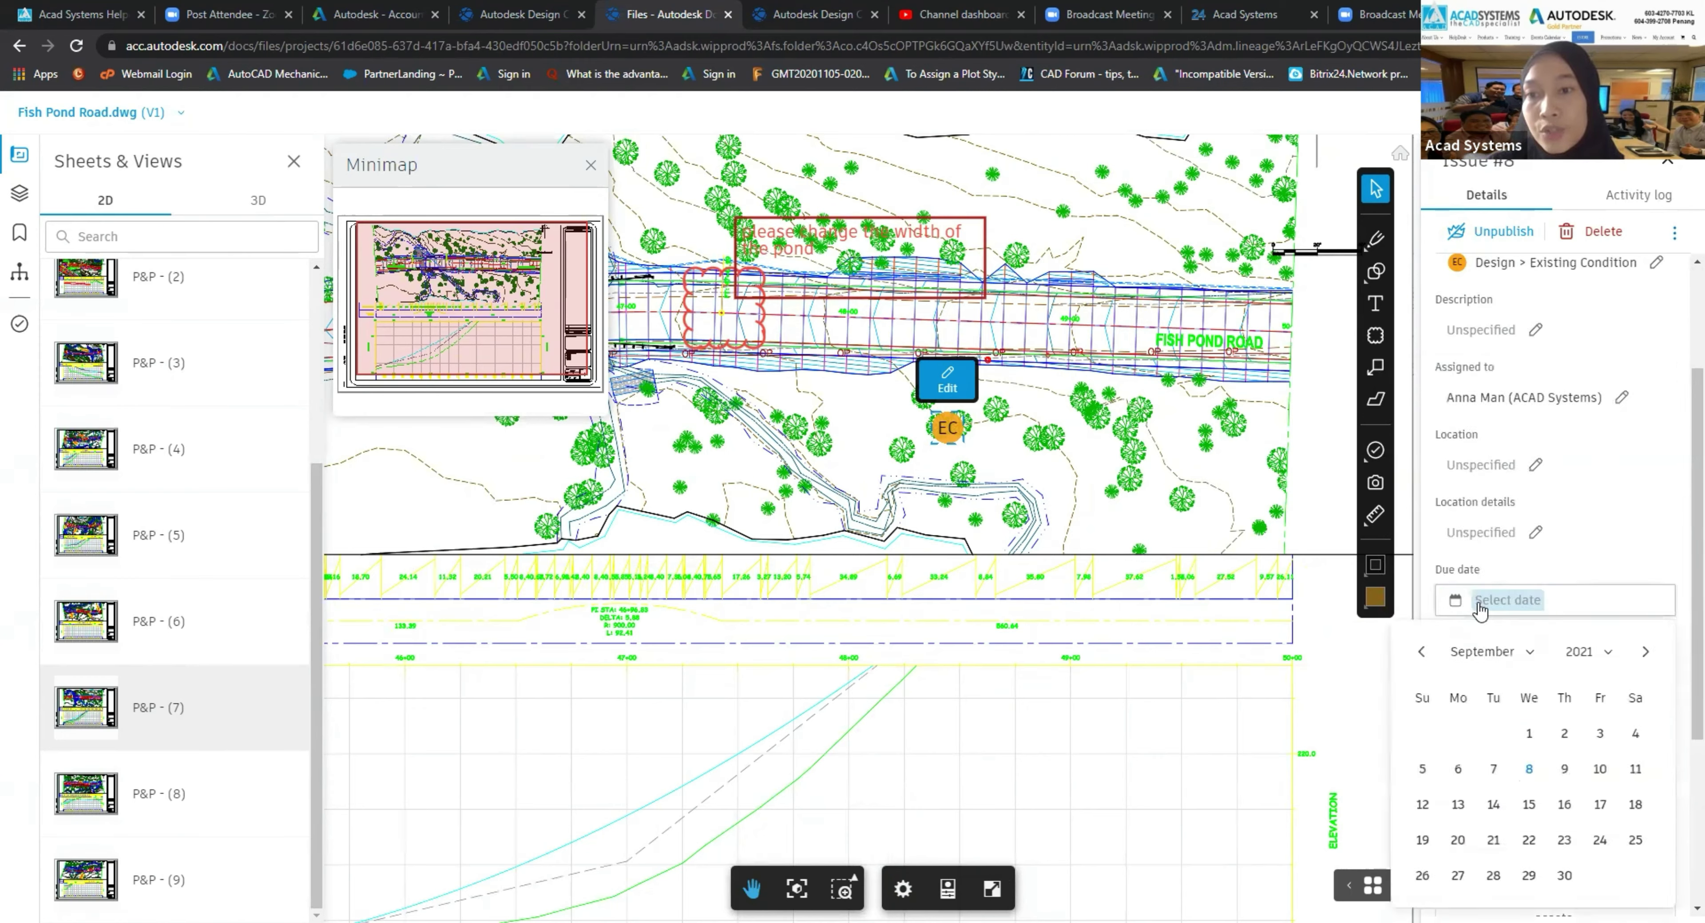
click(1600, 769)
Step: Submit the comment "Please remove the planting" on the issue
scroll(1580, 596, down, 5)
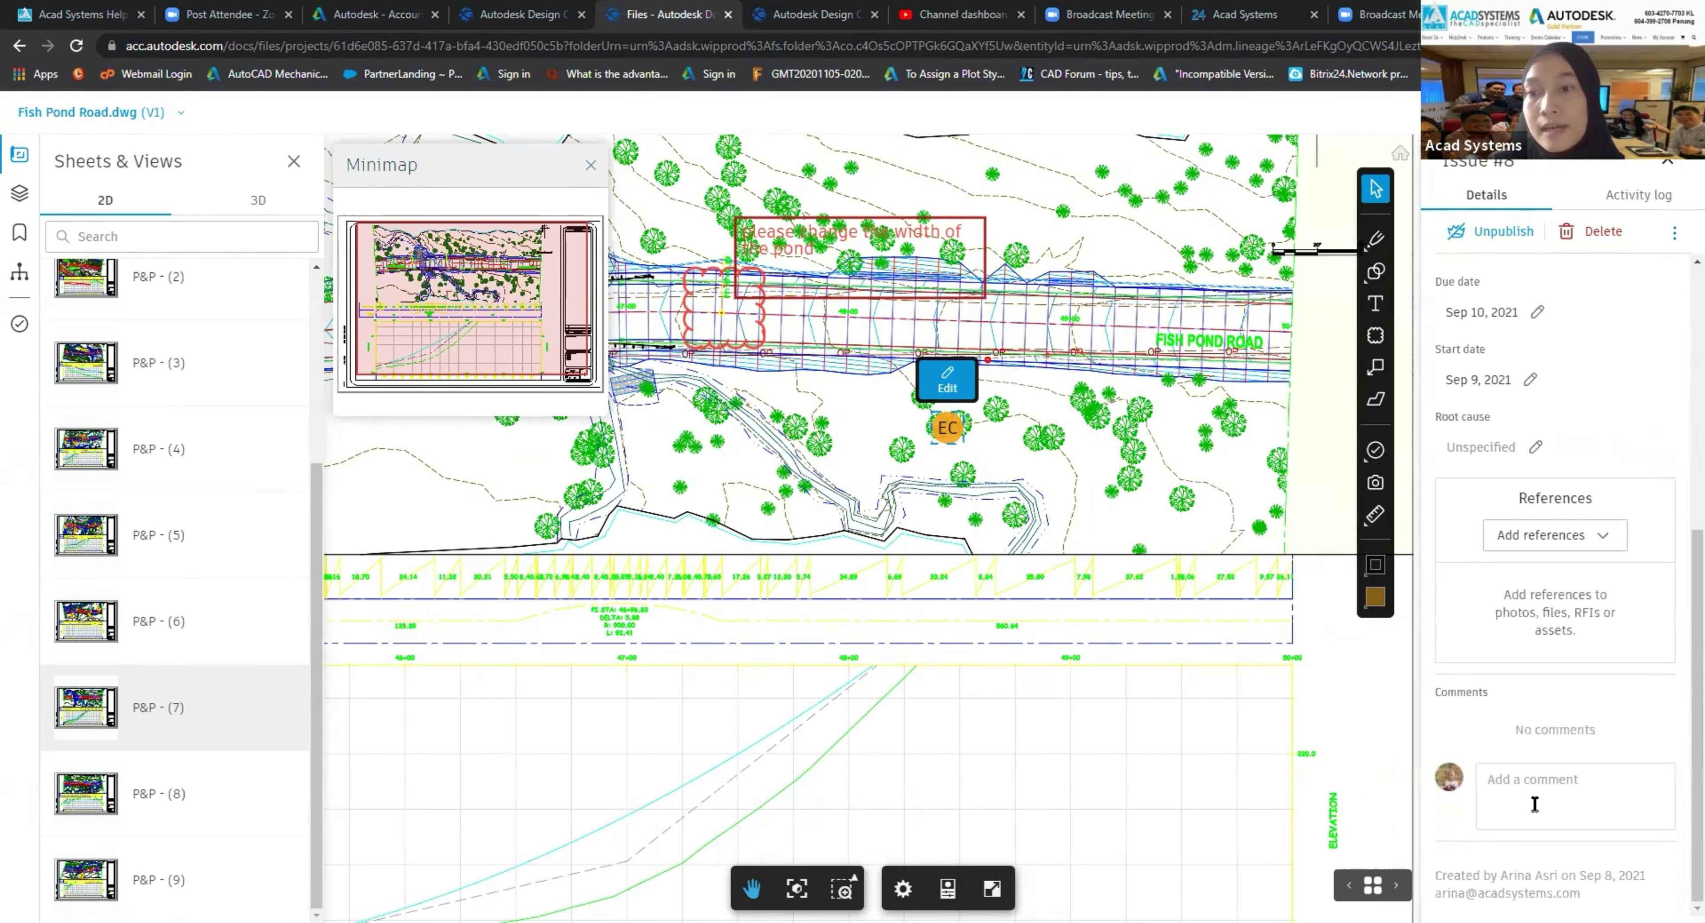
click(1547, 781)
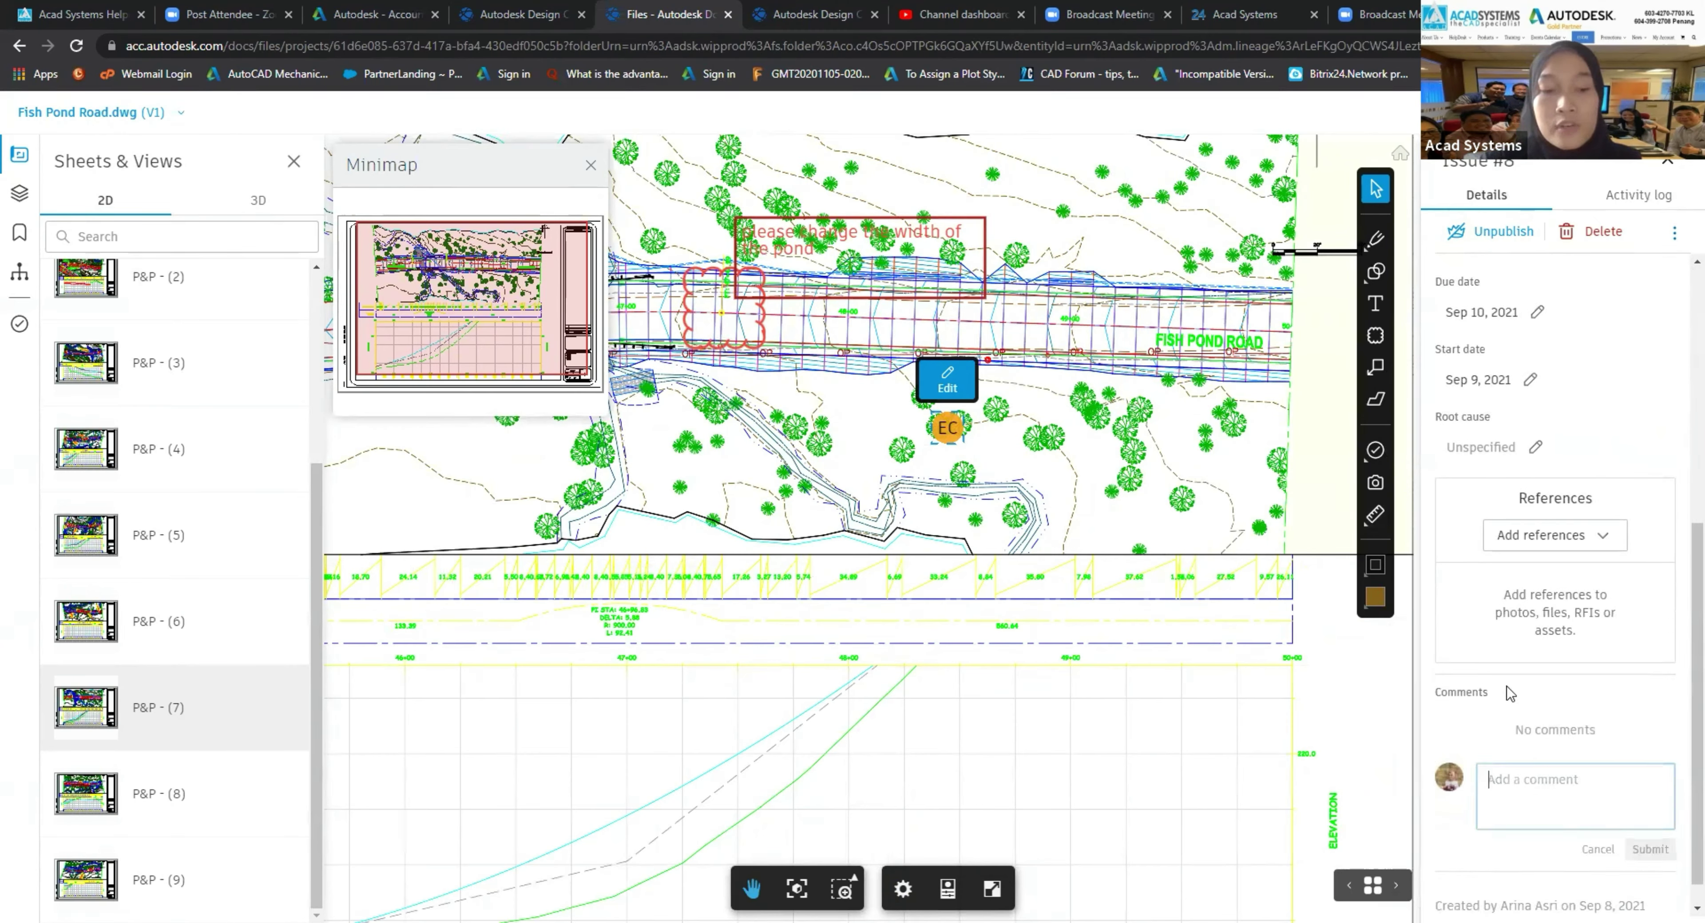
text(Pl)
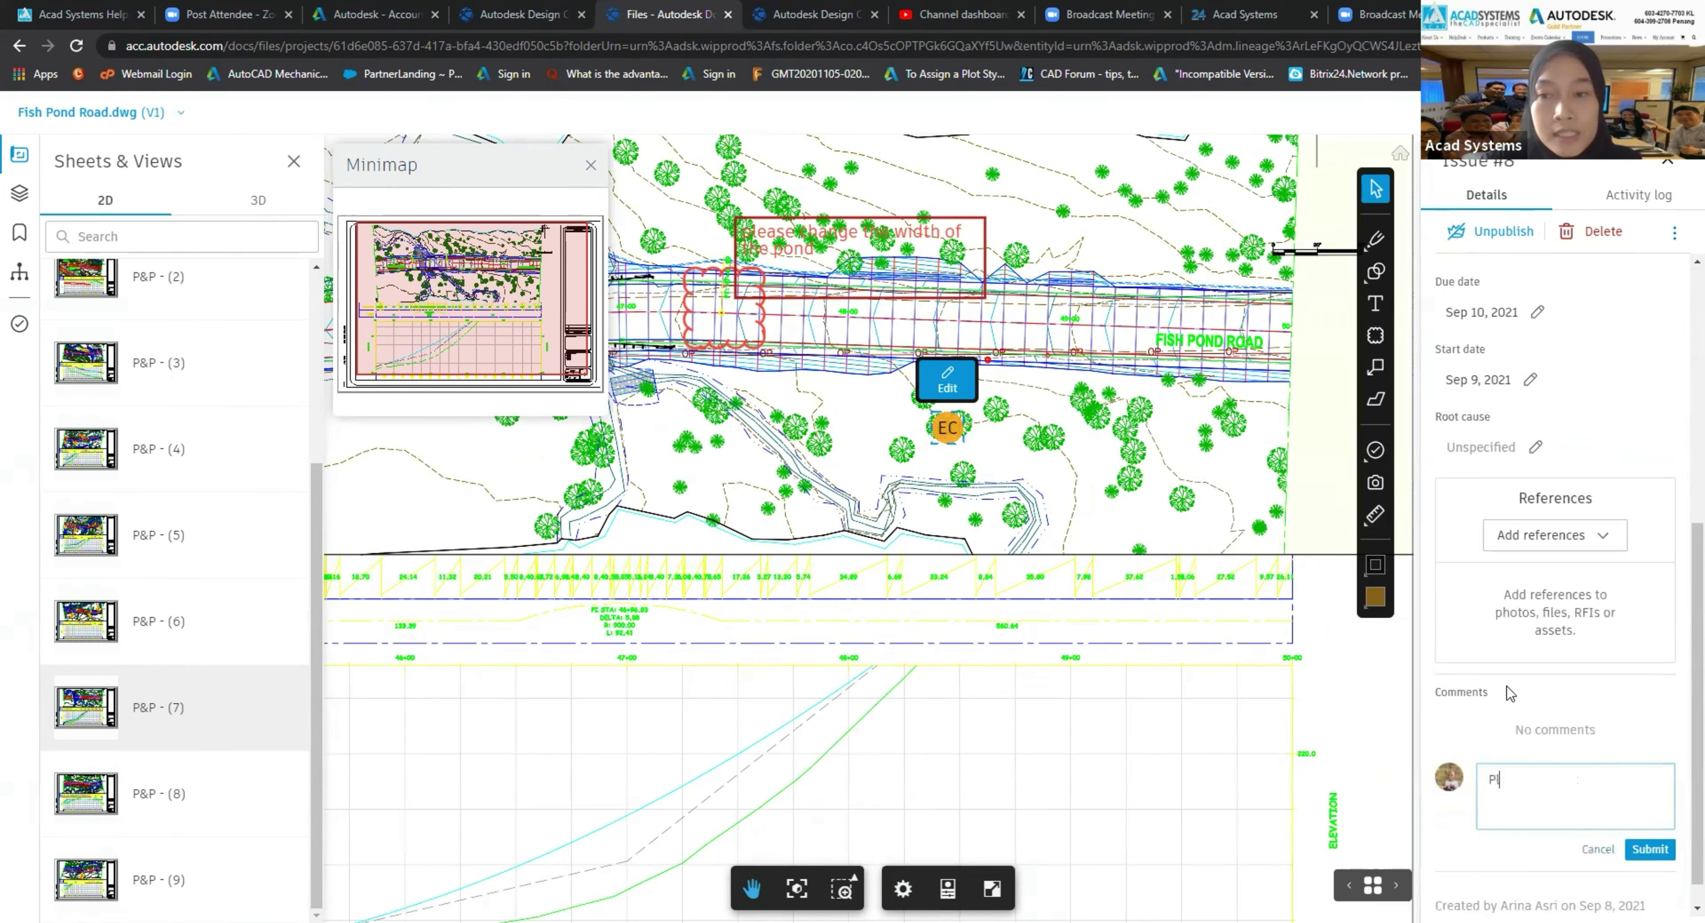
text(ease remo)
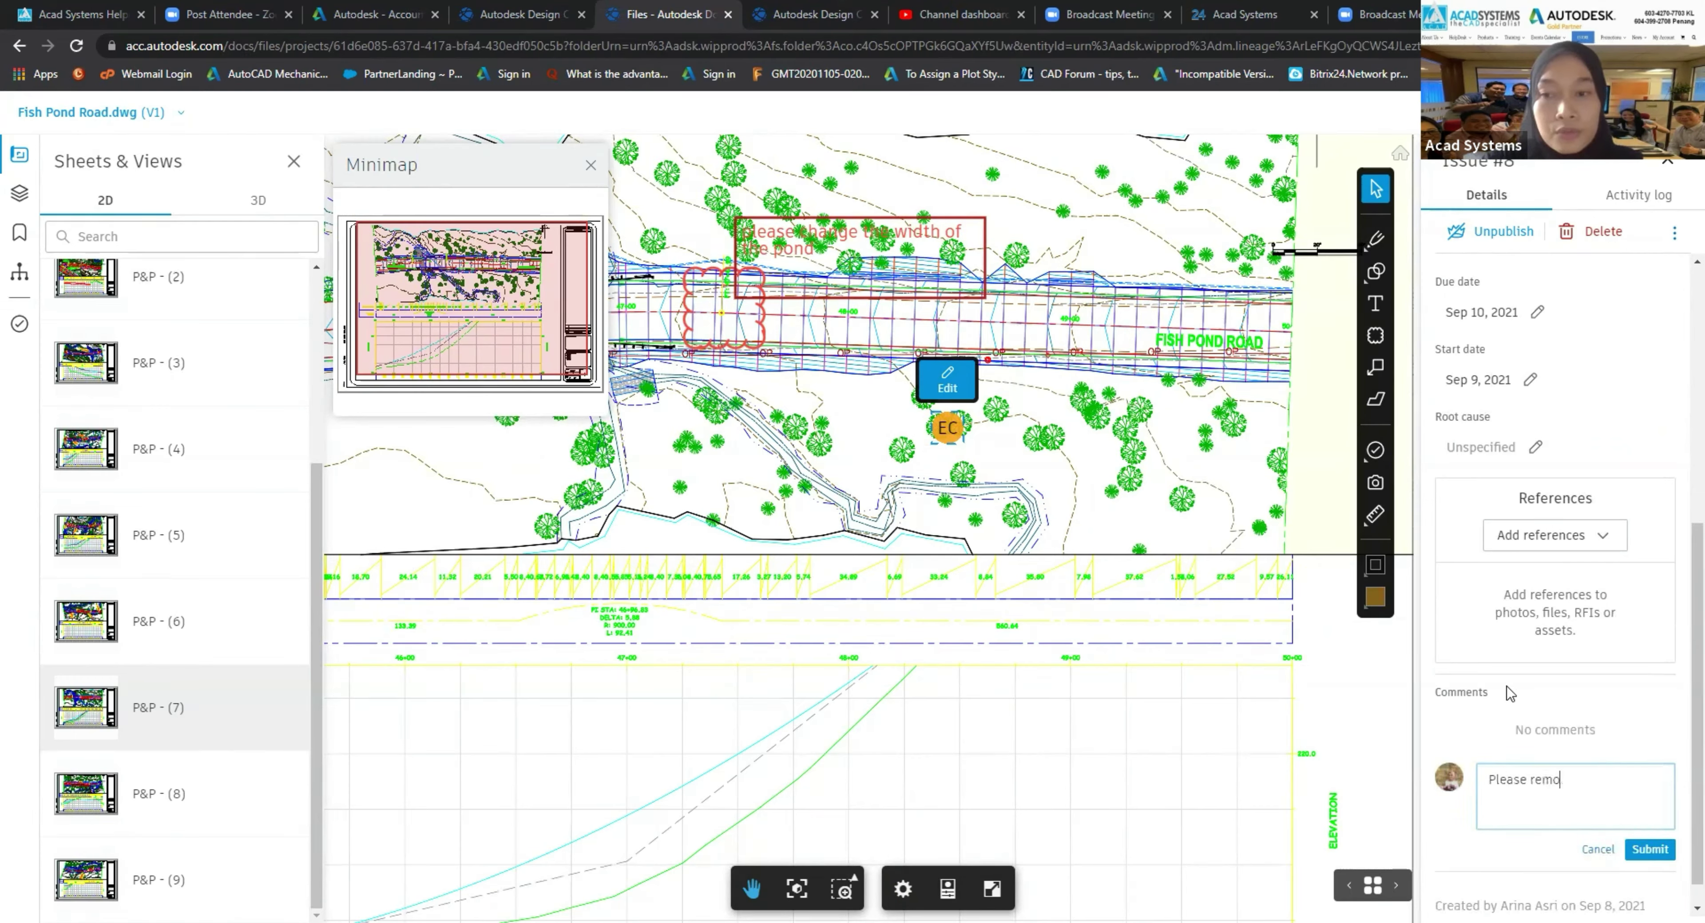
text(ve the planting)
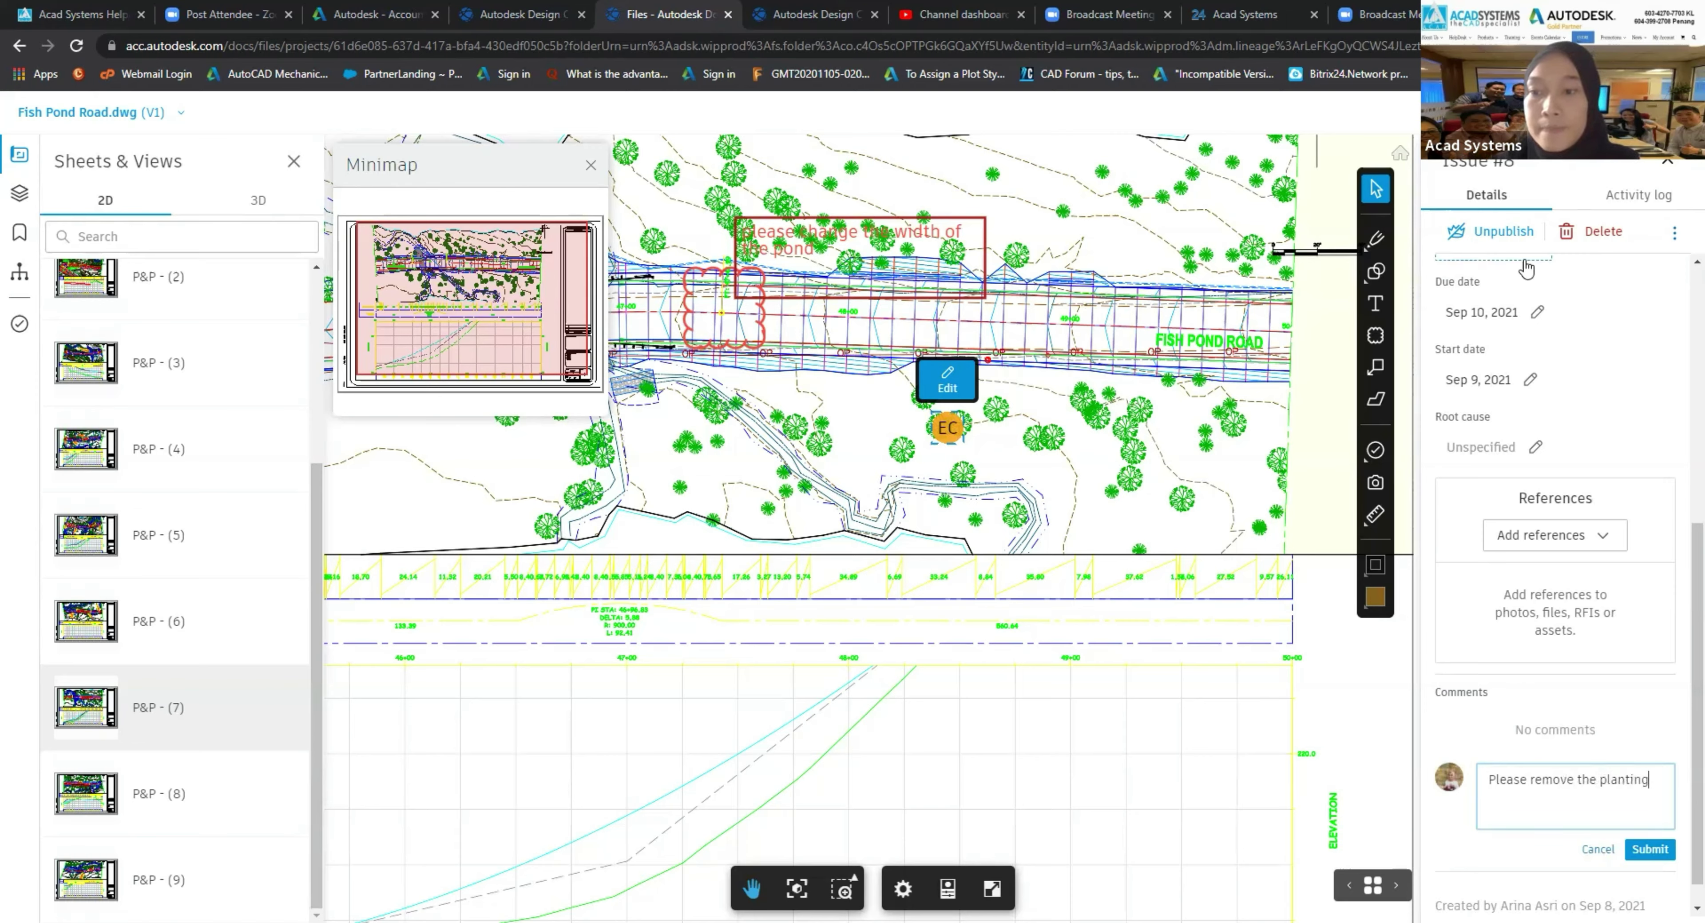
scroll(1606, 696, up, 4)
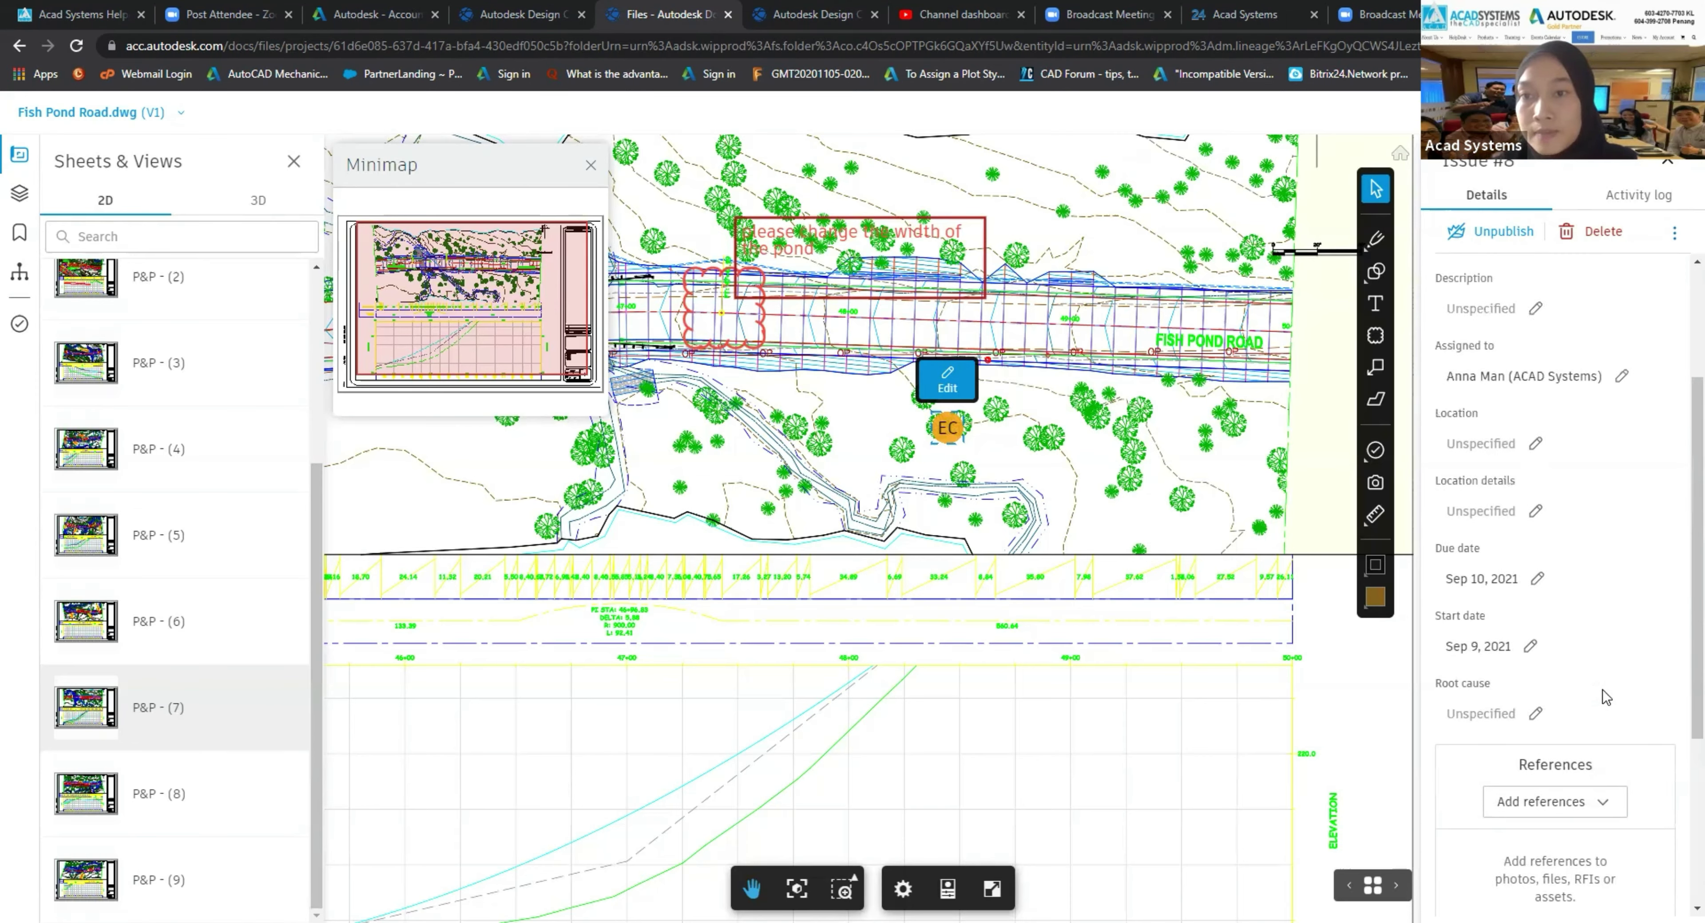
scroll(1605, 696, down, 4)
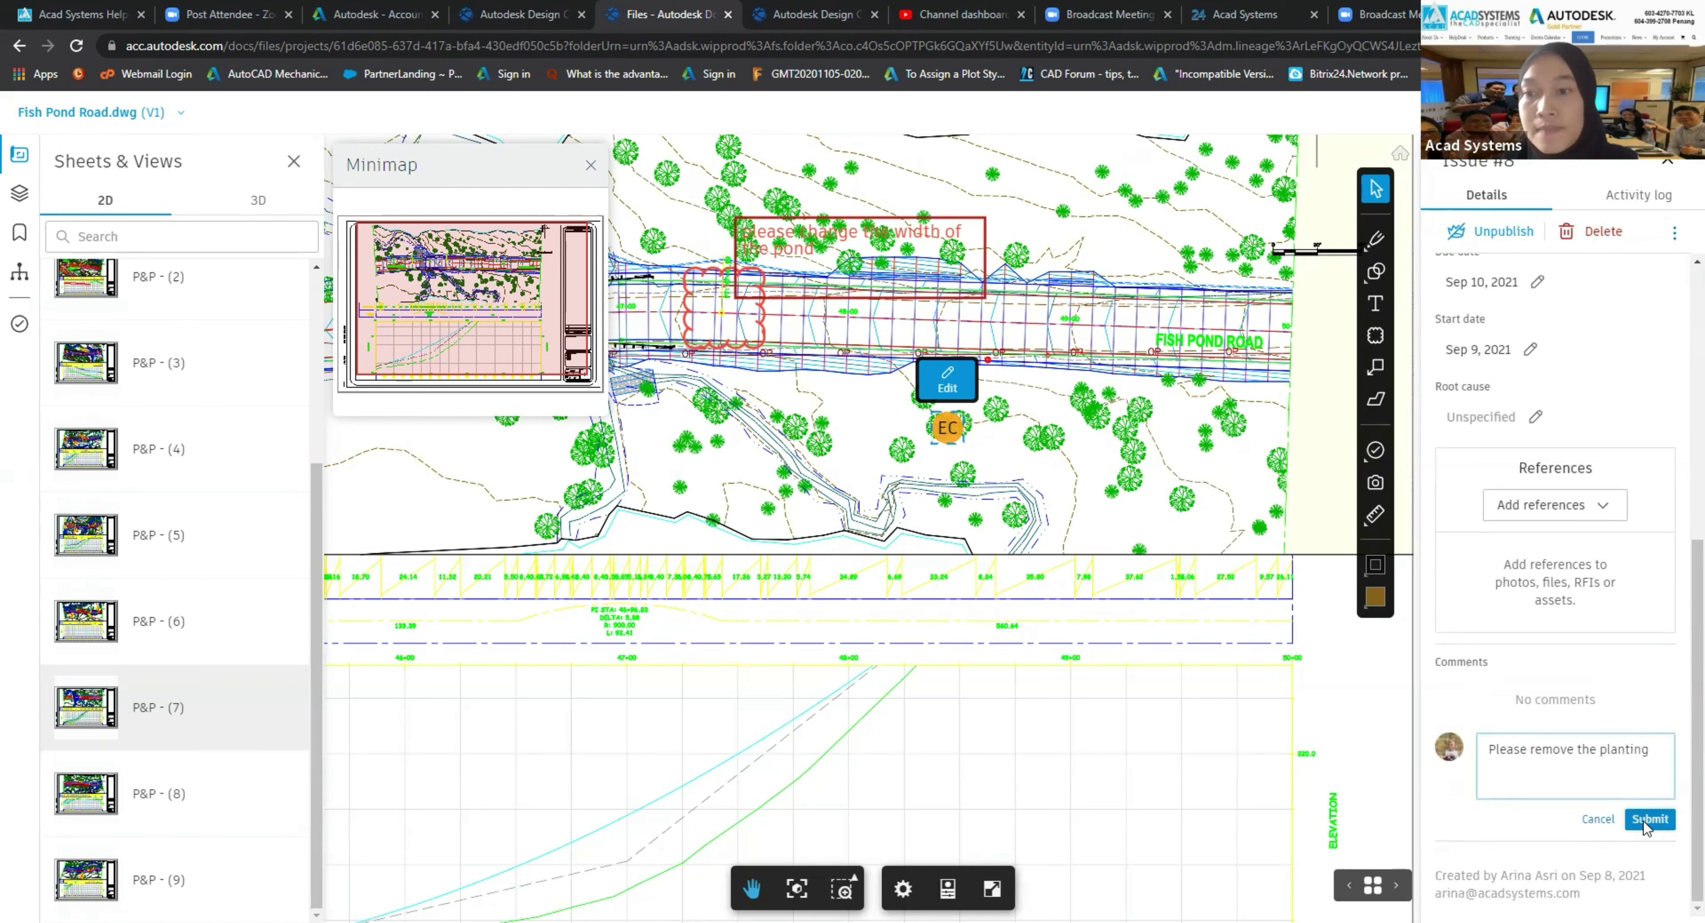
click(1645, 823)
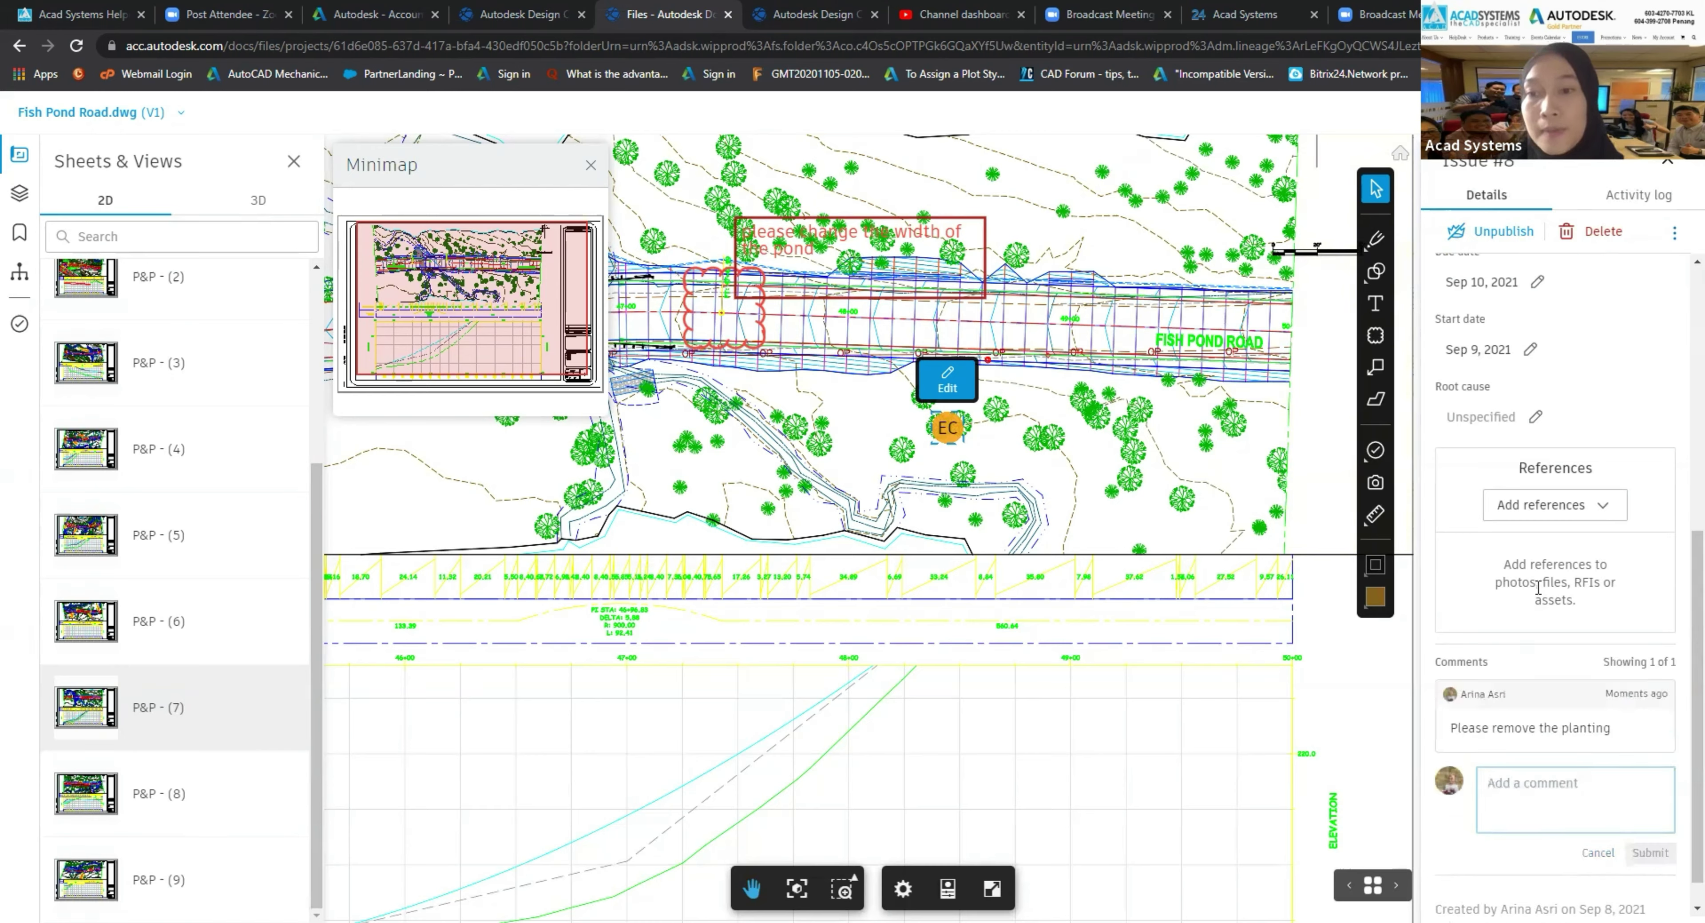
scroll(1537, 587, up, 5)
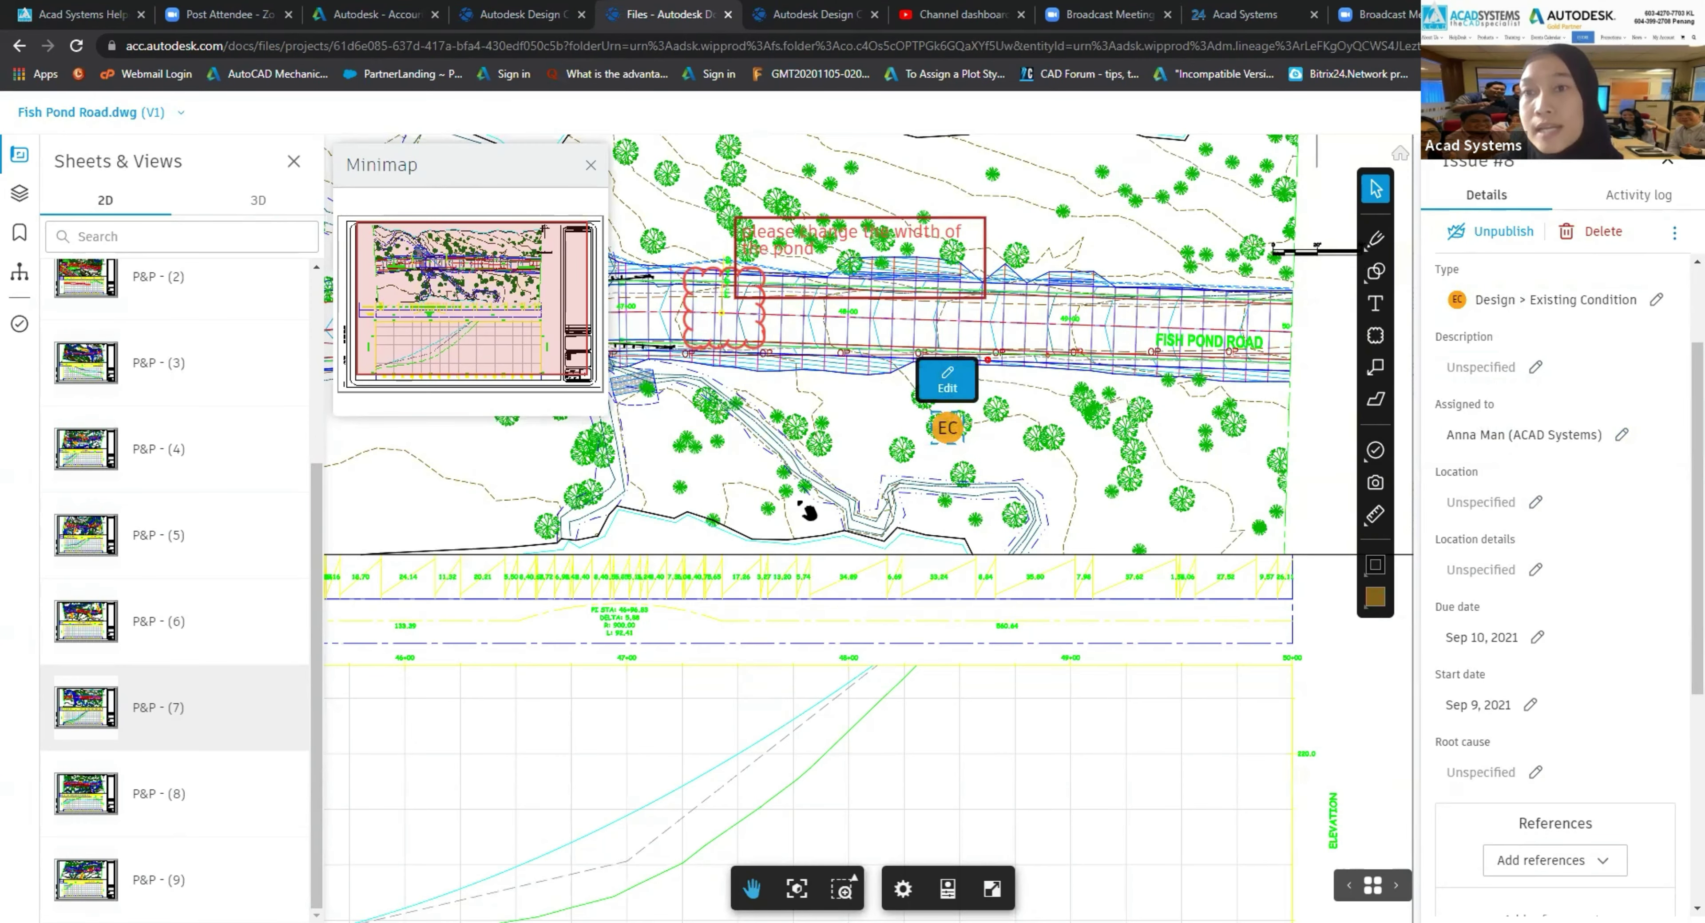
scroll(801, 508, down, 1)
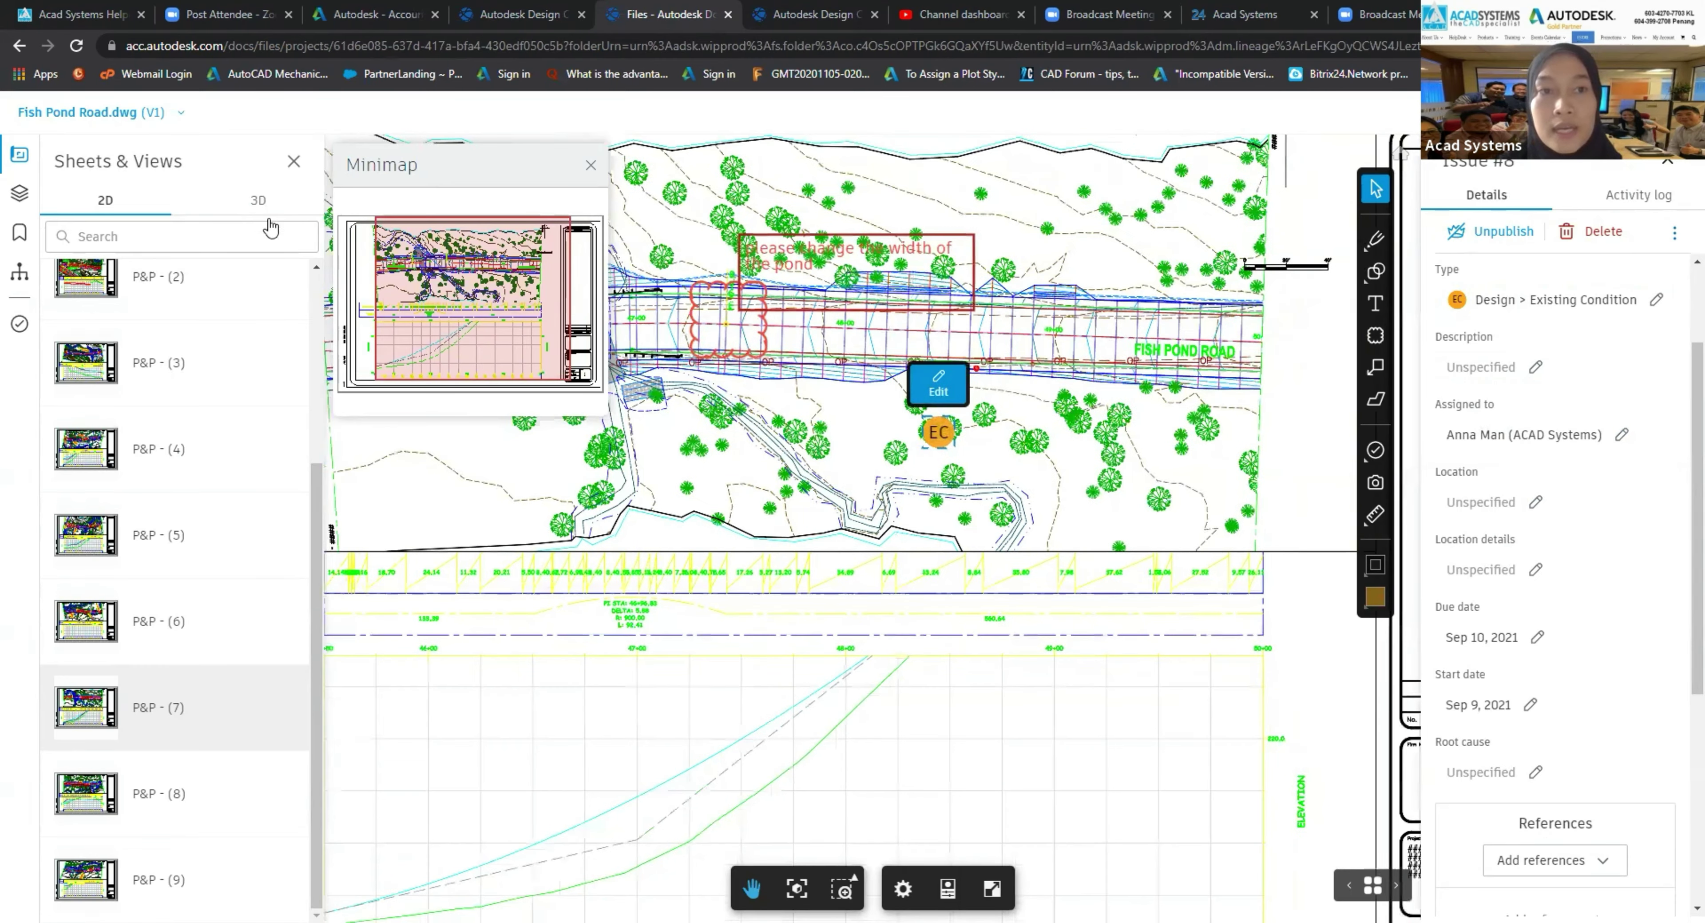
scroll(842, 533, down, 1)
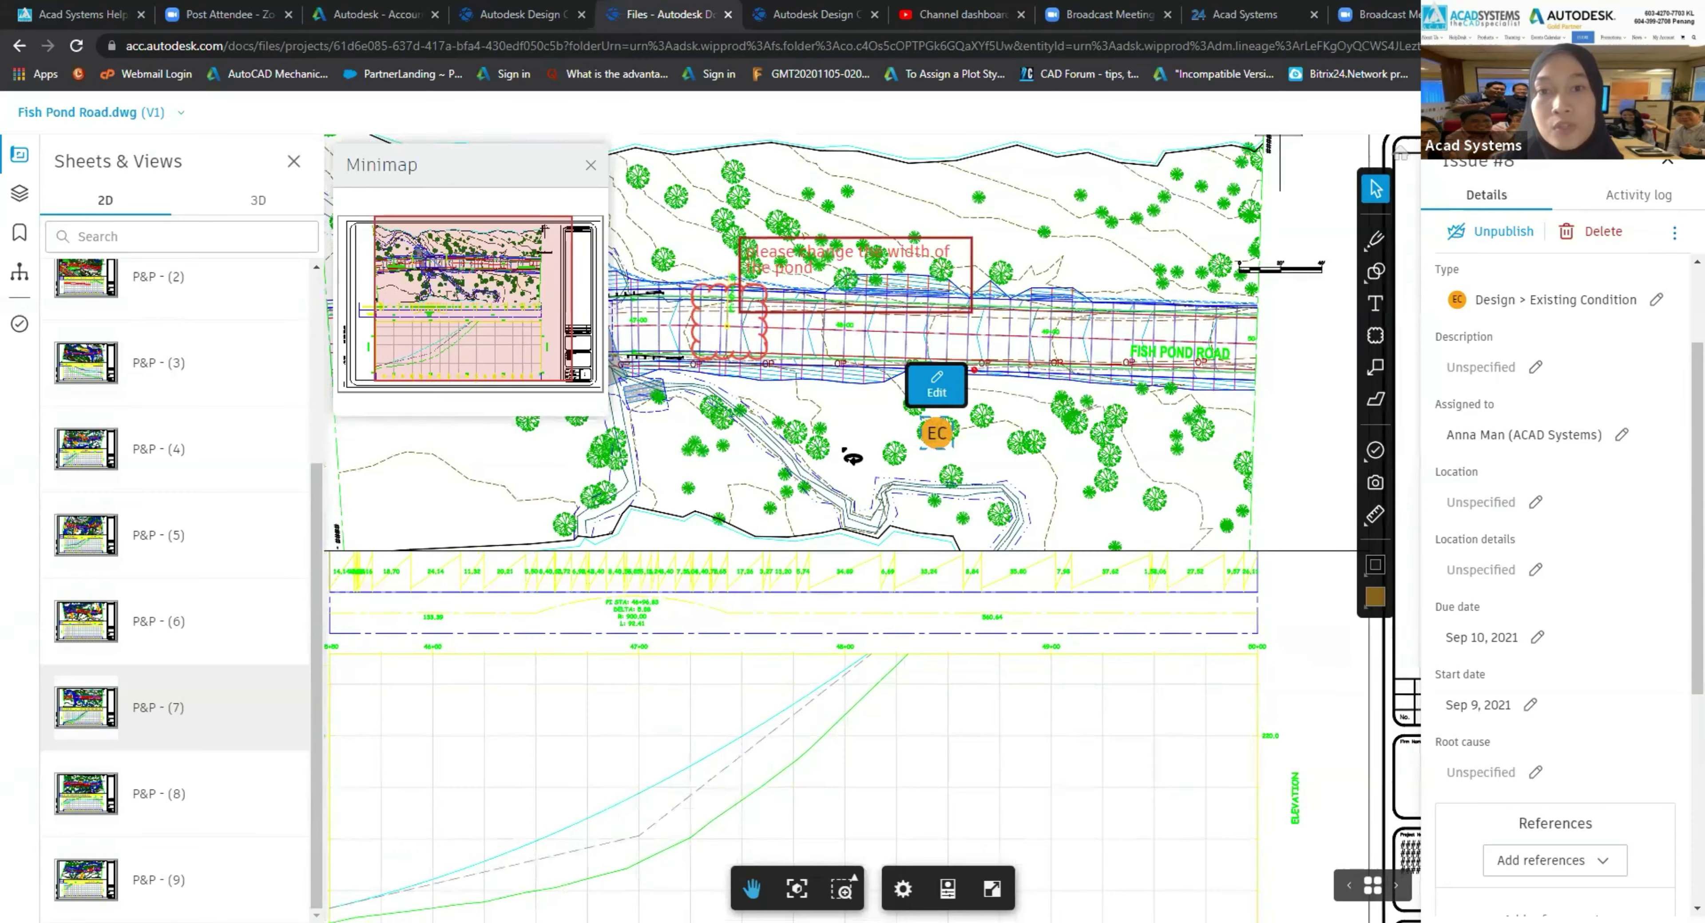
Step: Examine the road corridor and surrounding terrain in the 3D view of Fish Pond Road.dwg, and return to the Civil folder
click(258, 200)
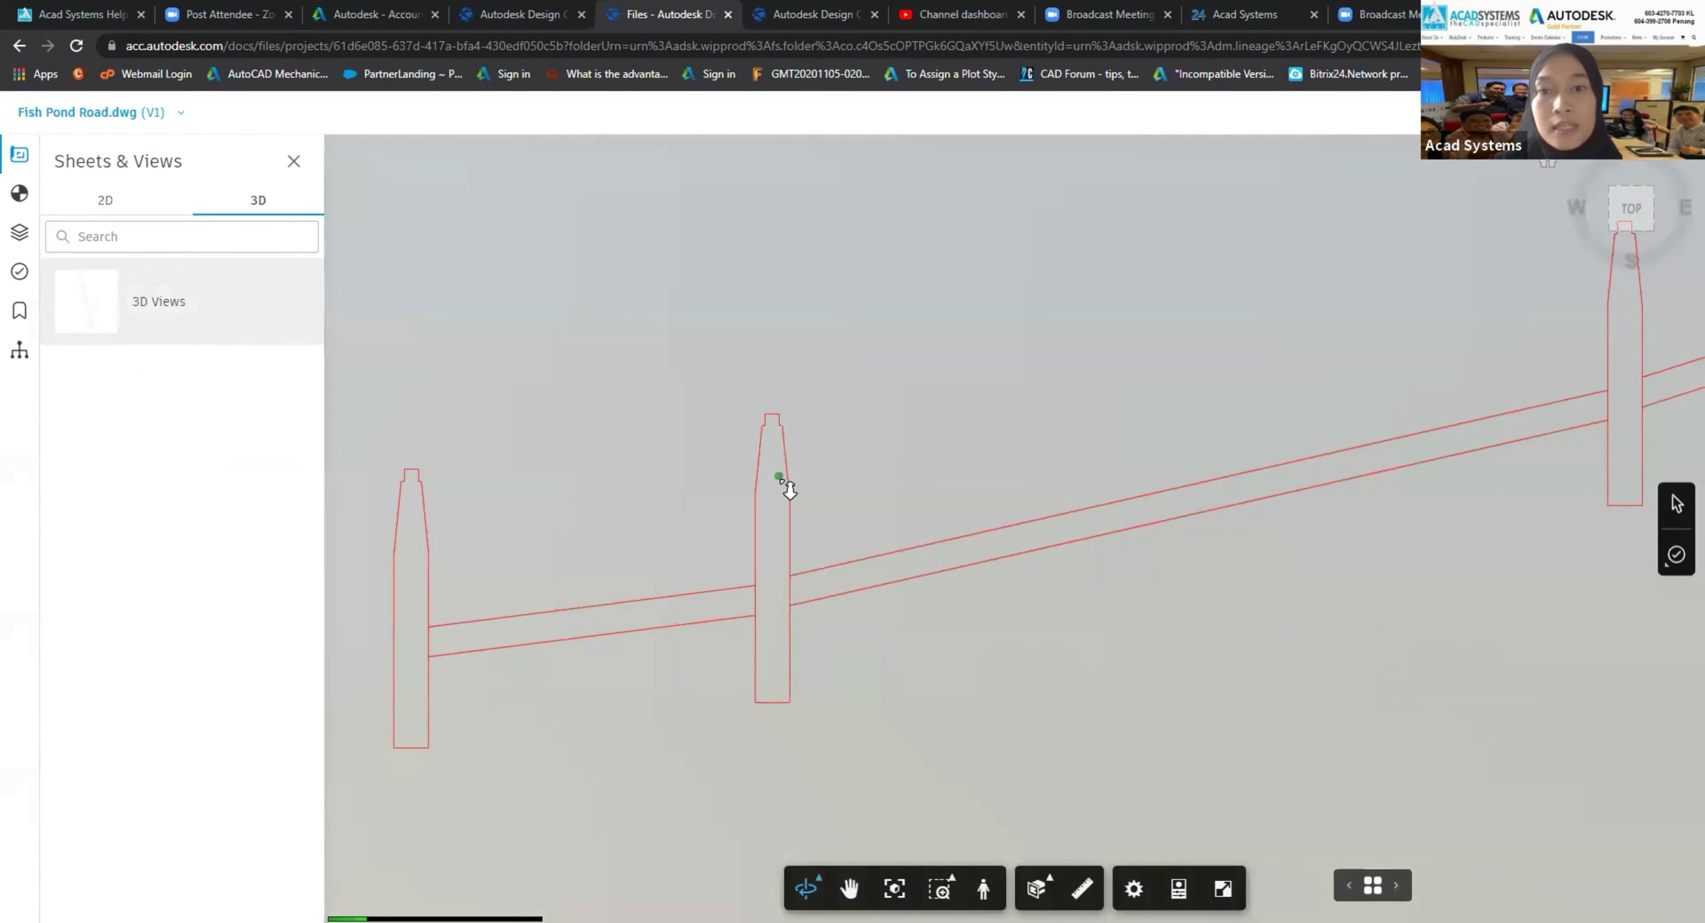
scroll(781, 480, down, 5)
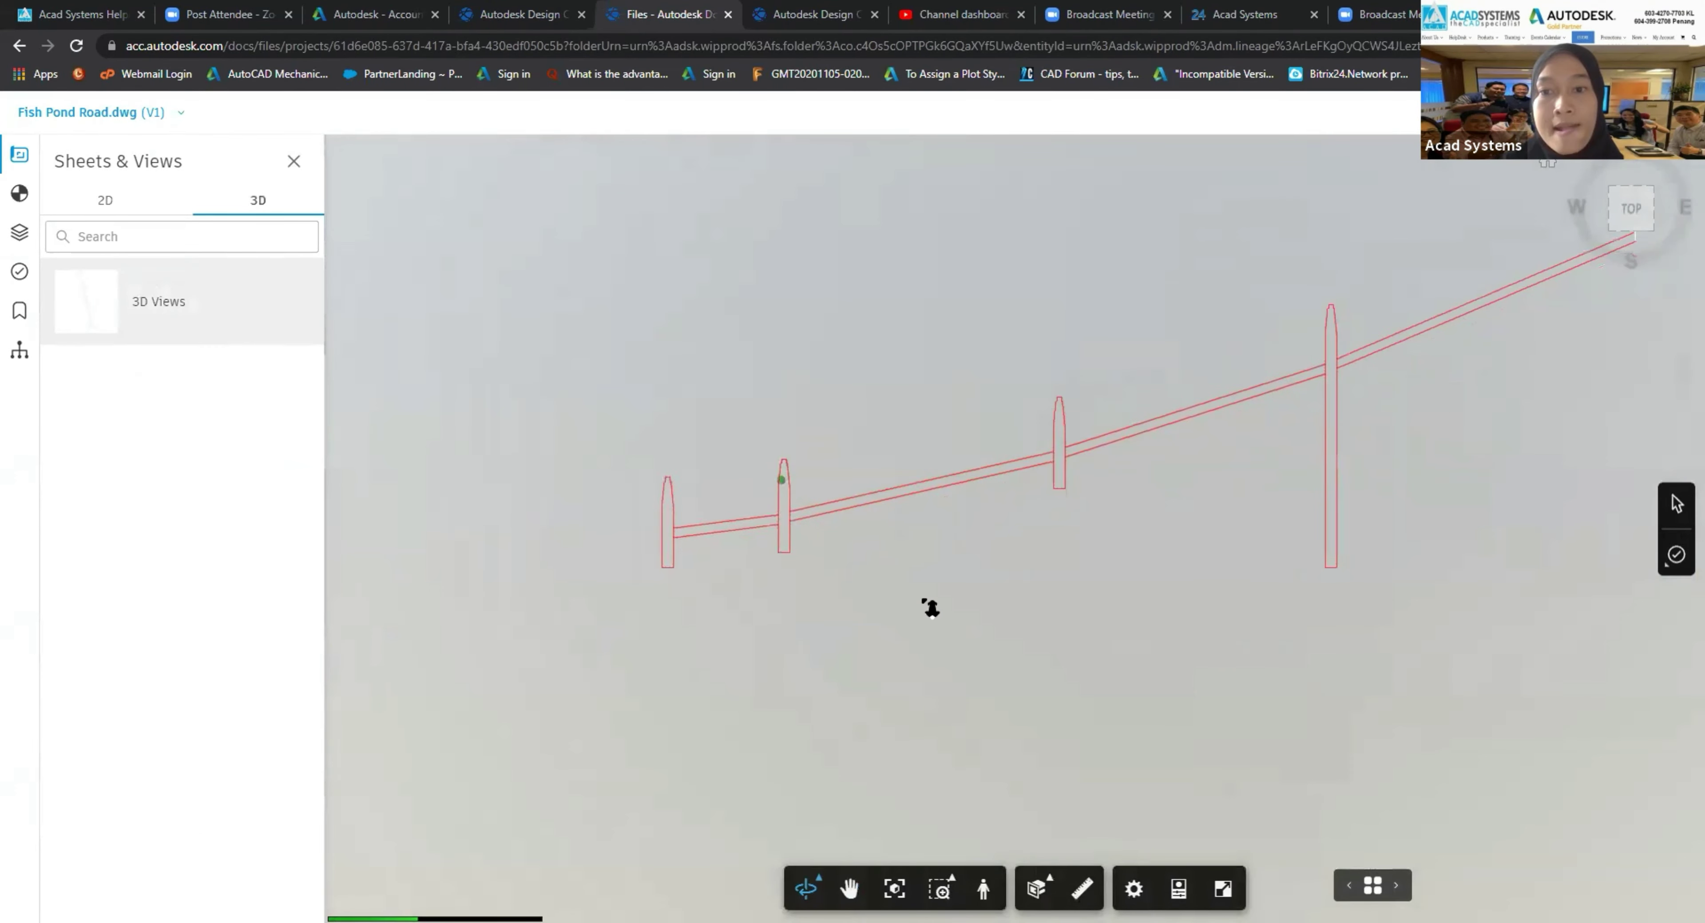
scroll(931, 608, down, 10)
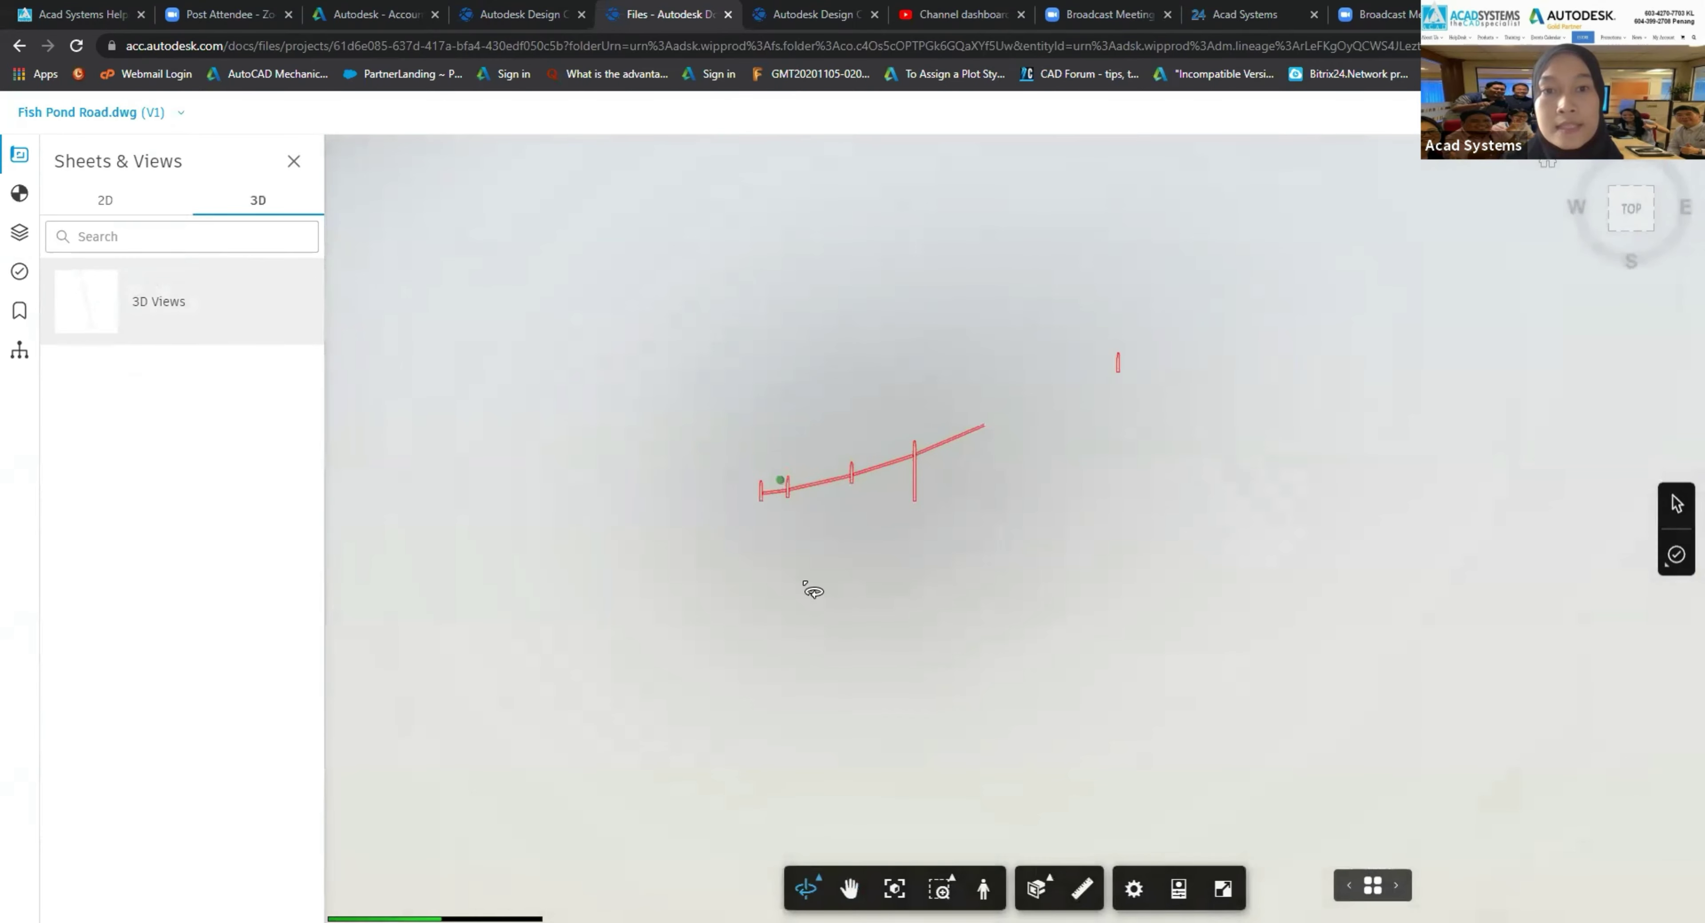
scroll(742, 485, down, 10)
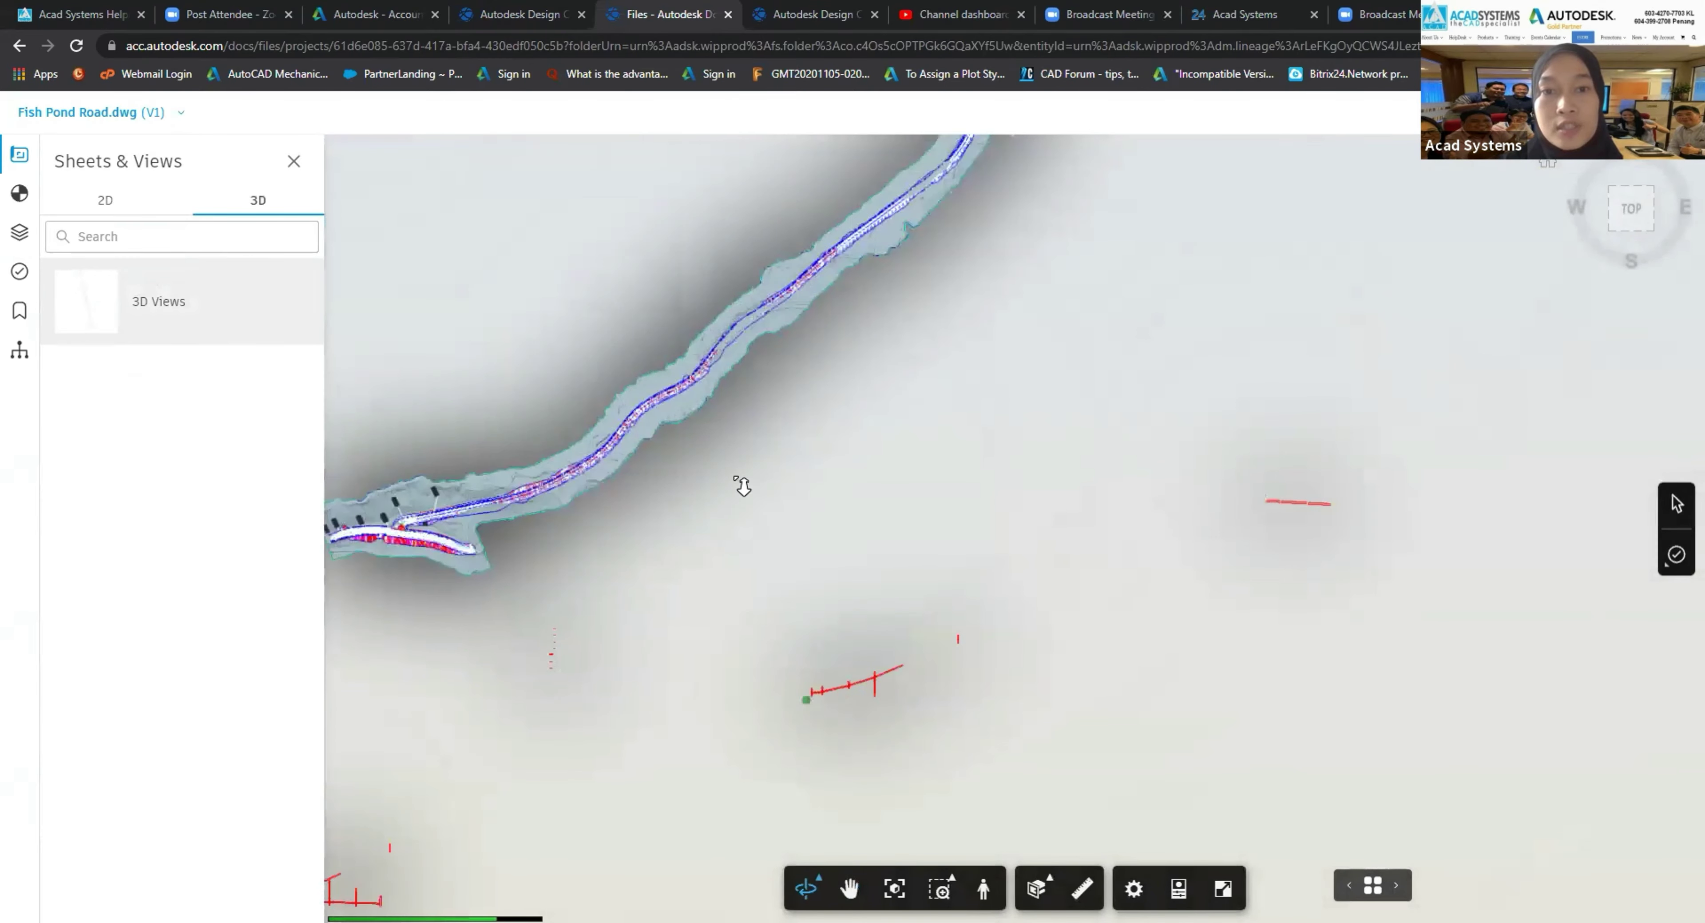
scroll(731, 495, up, 5)
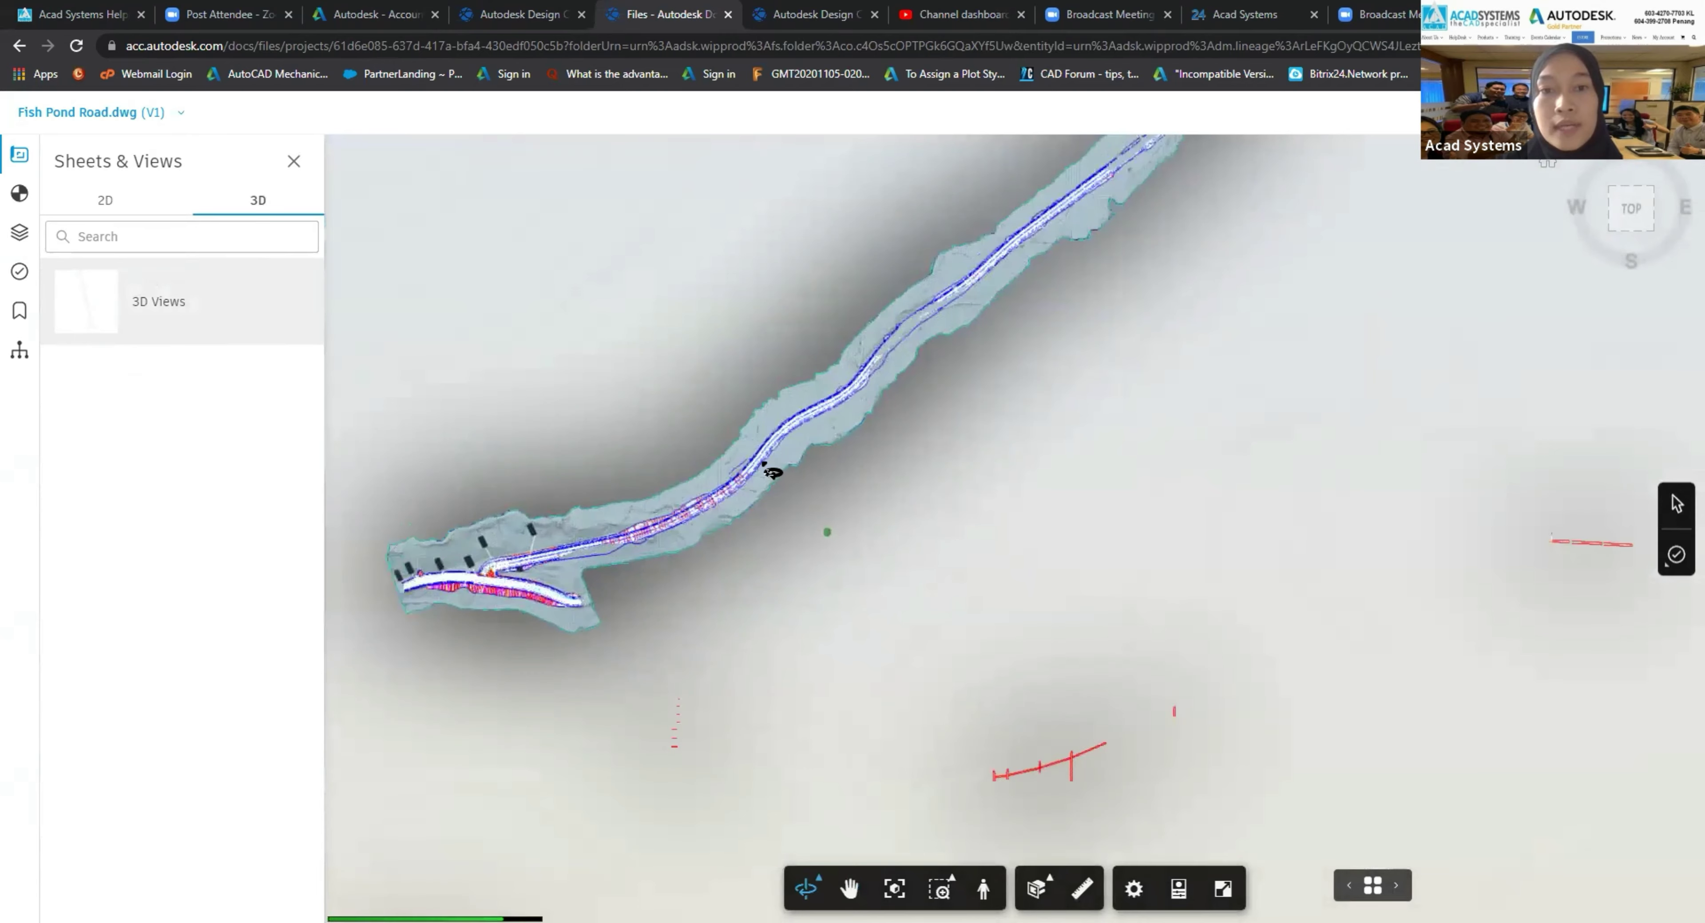
scroll(765, 480, up, 5)
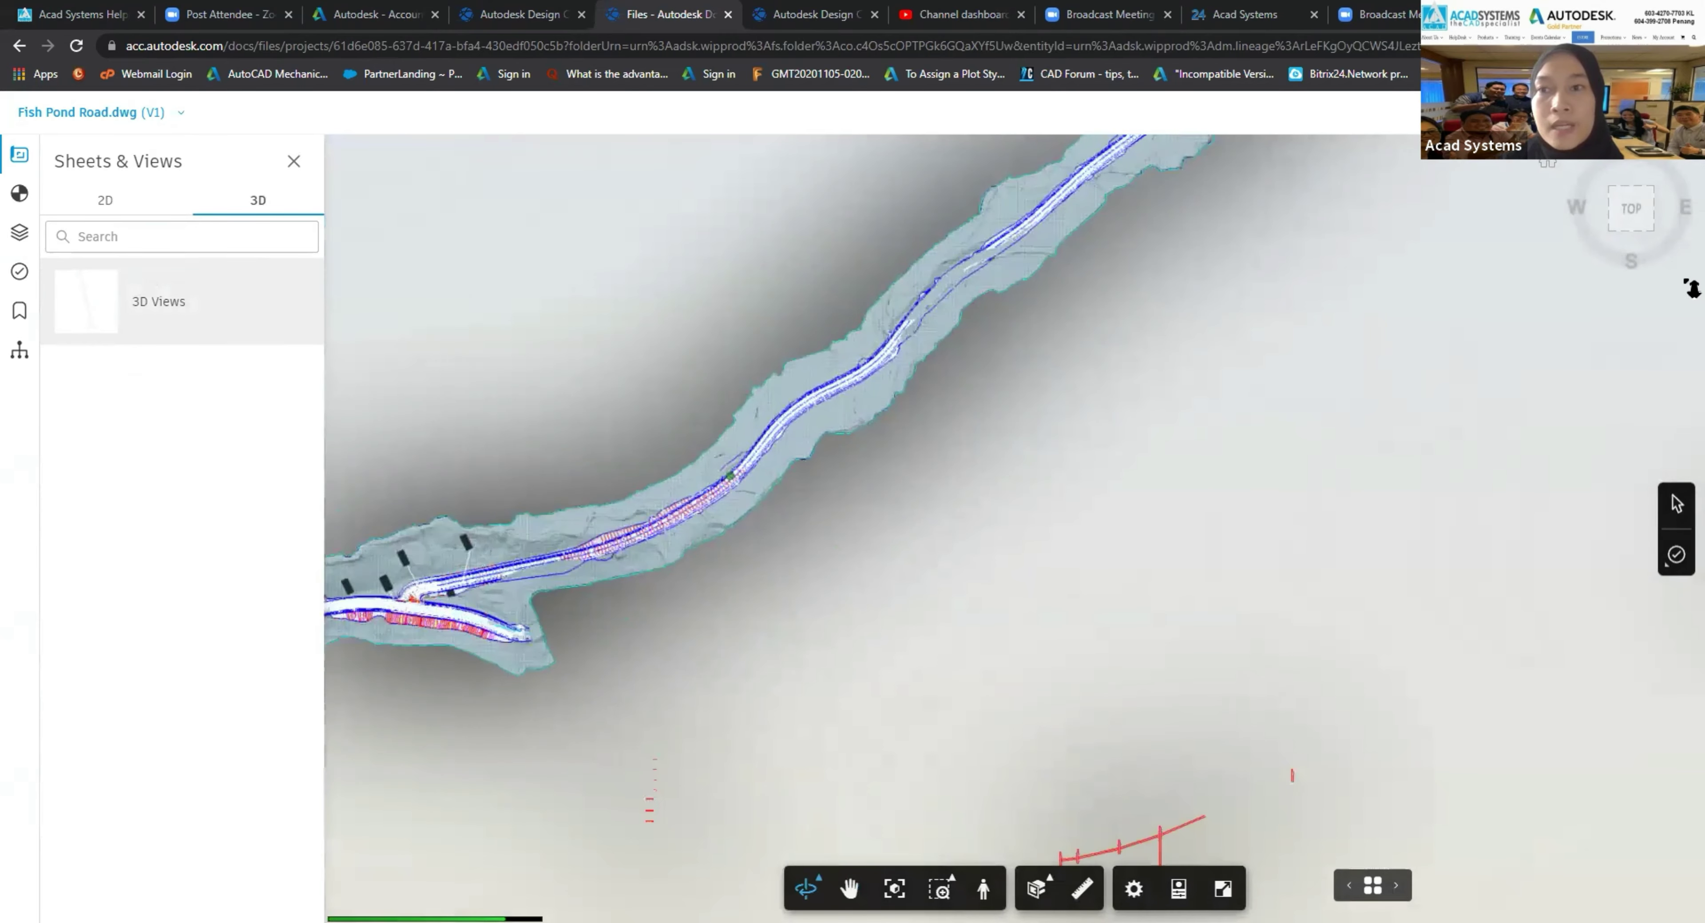
scroll(735, 480, up, 5)
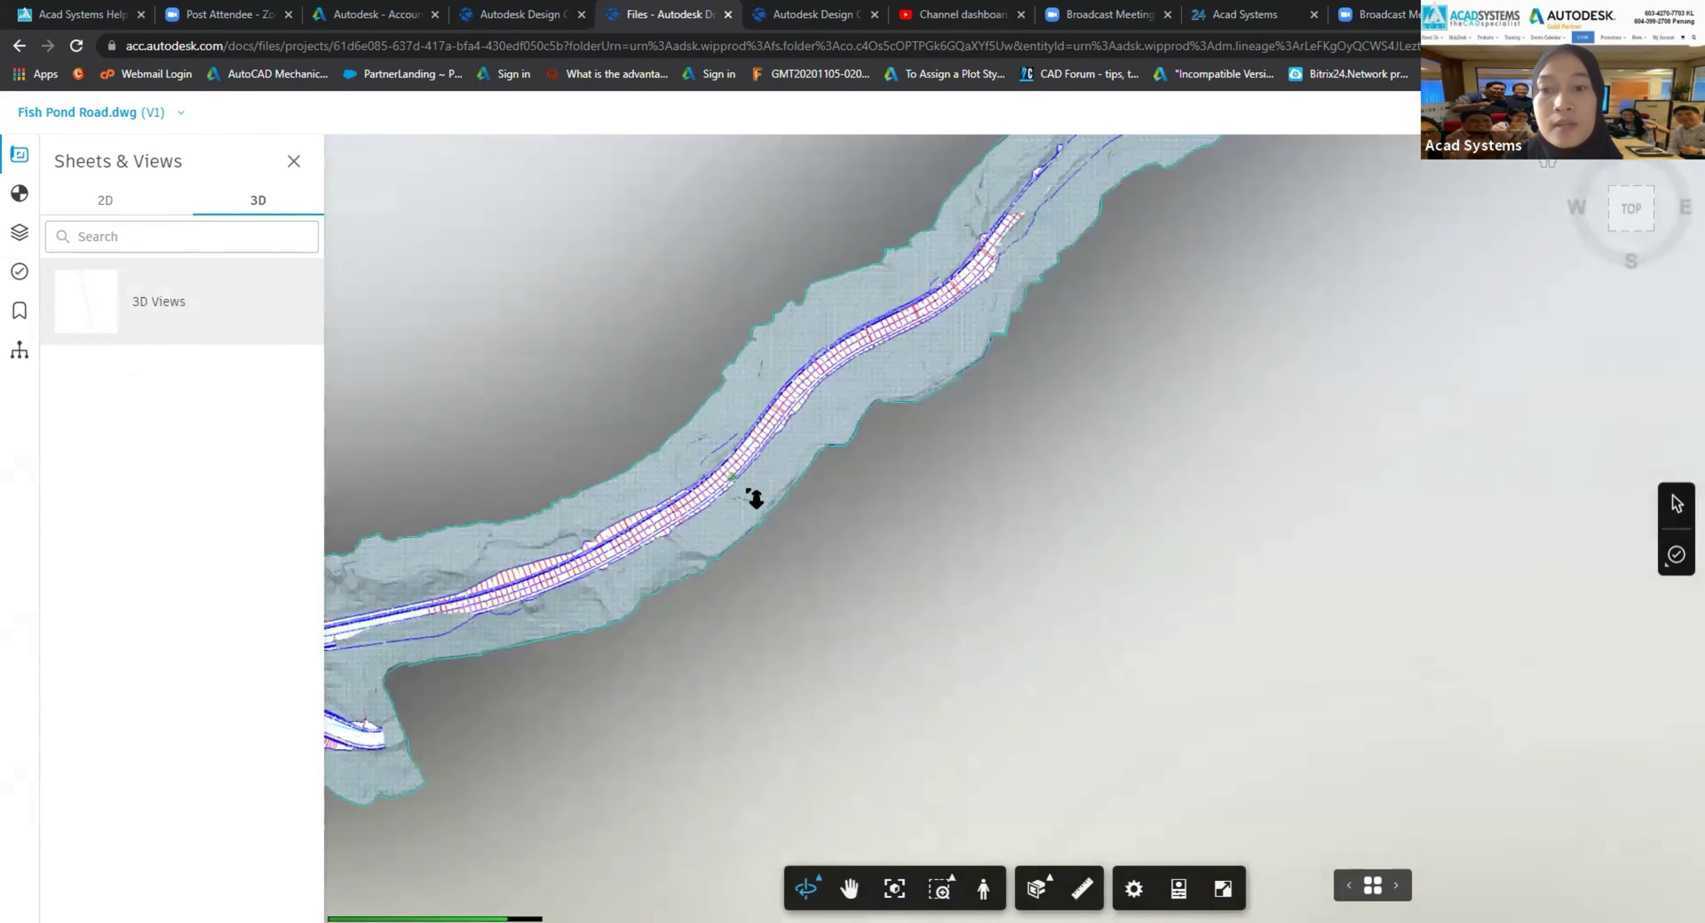
scroll(828, 549, up, 5)
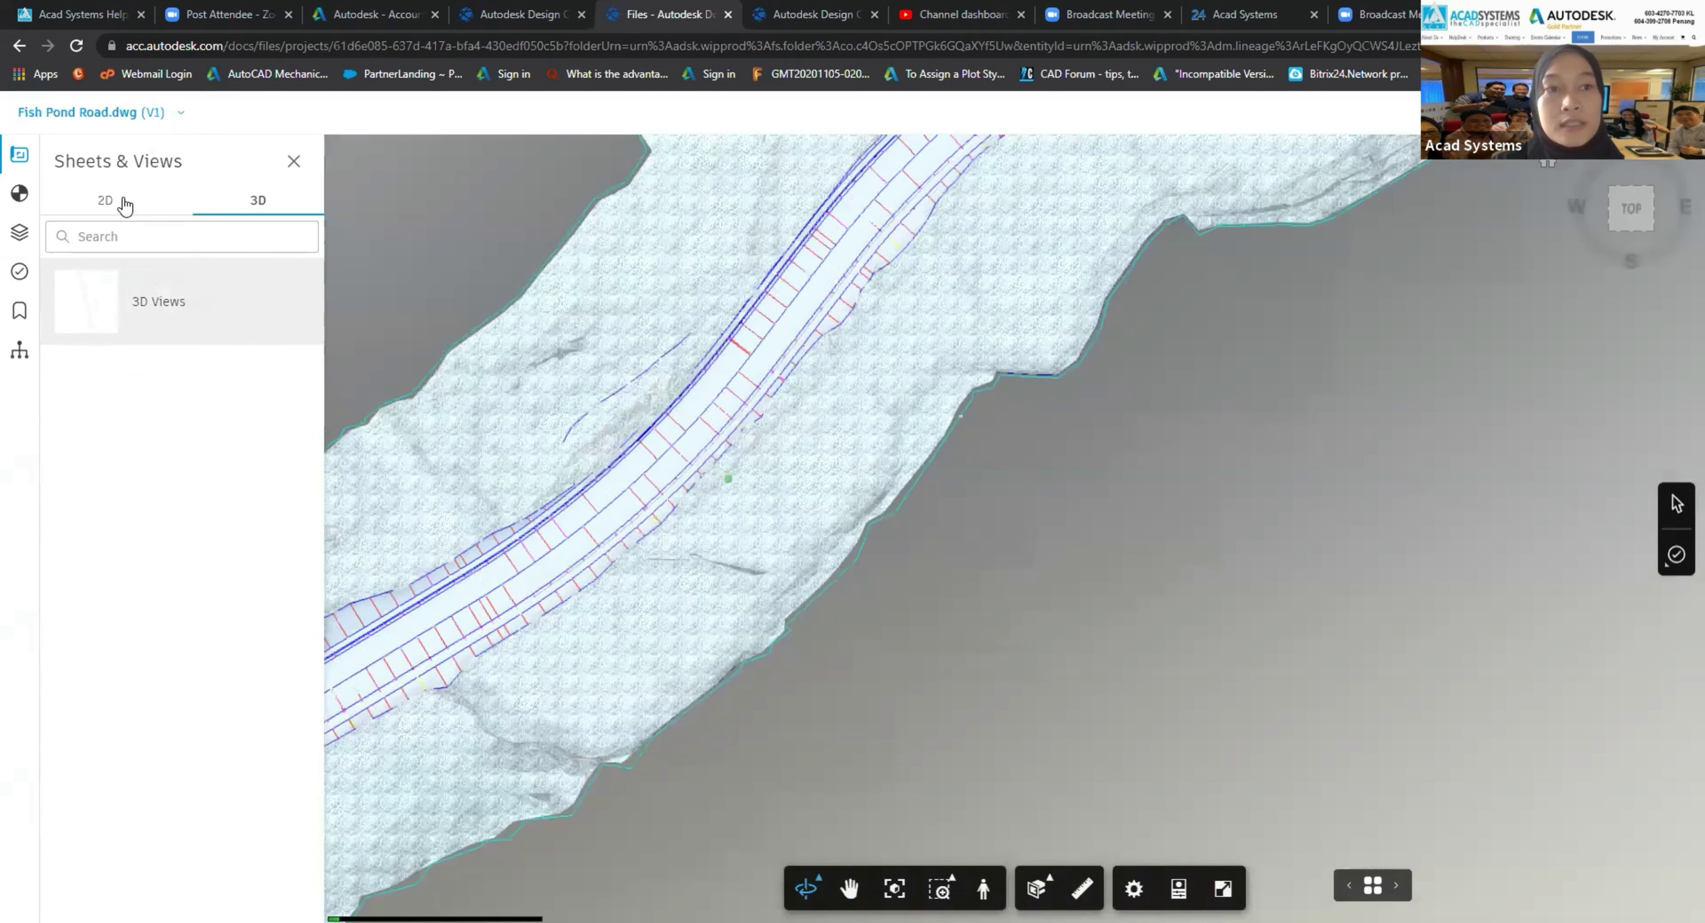
click(106, 201)
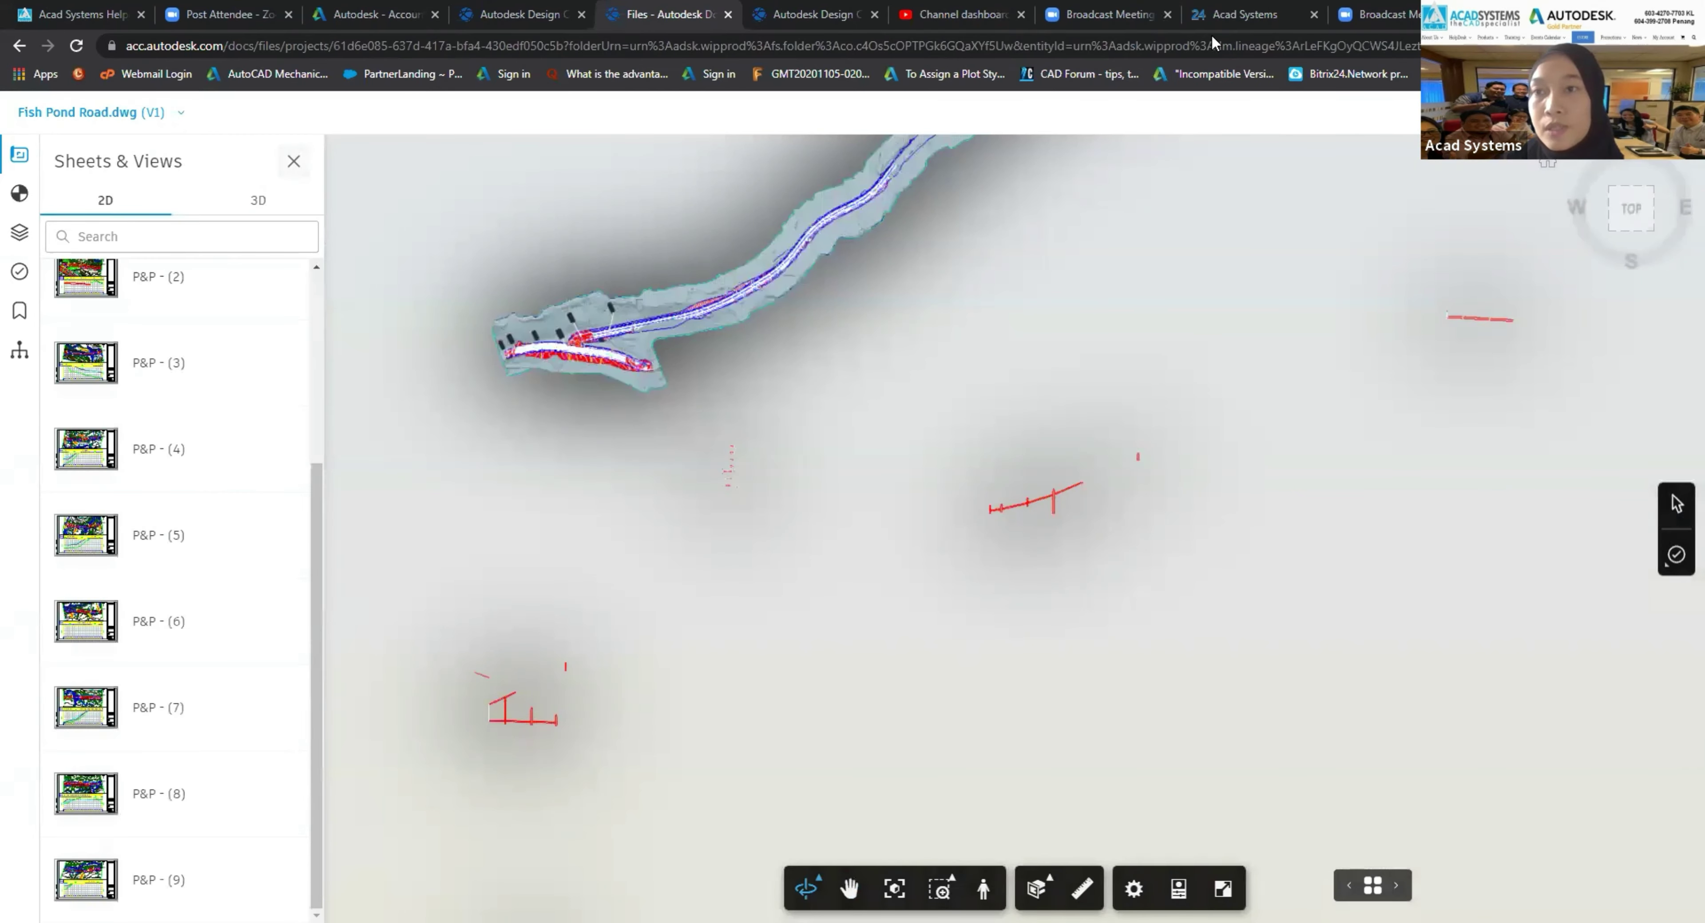
key(alt+Left)
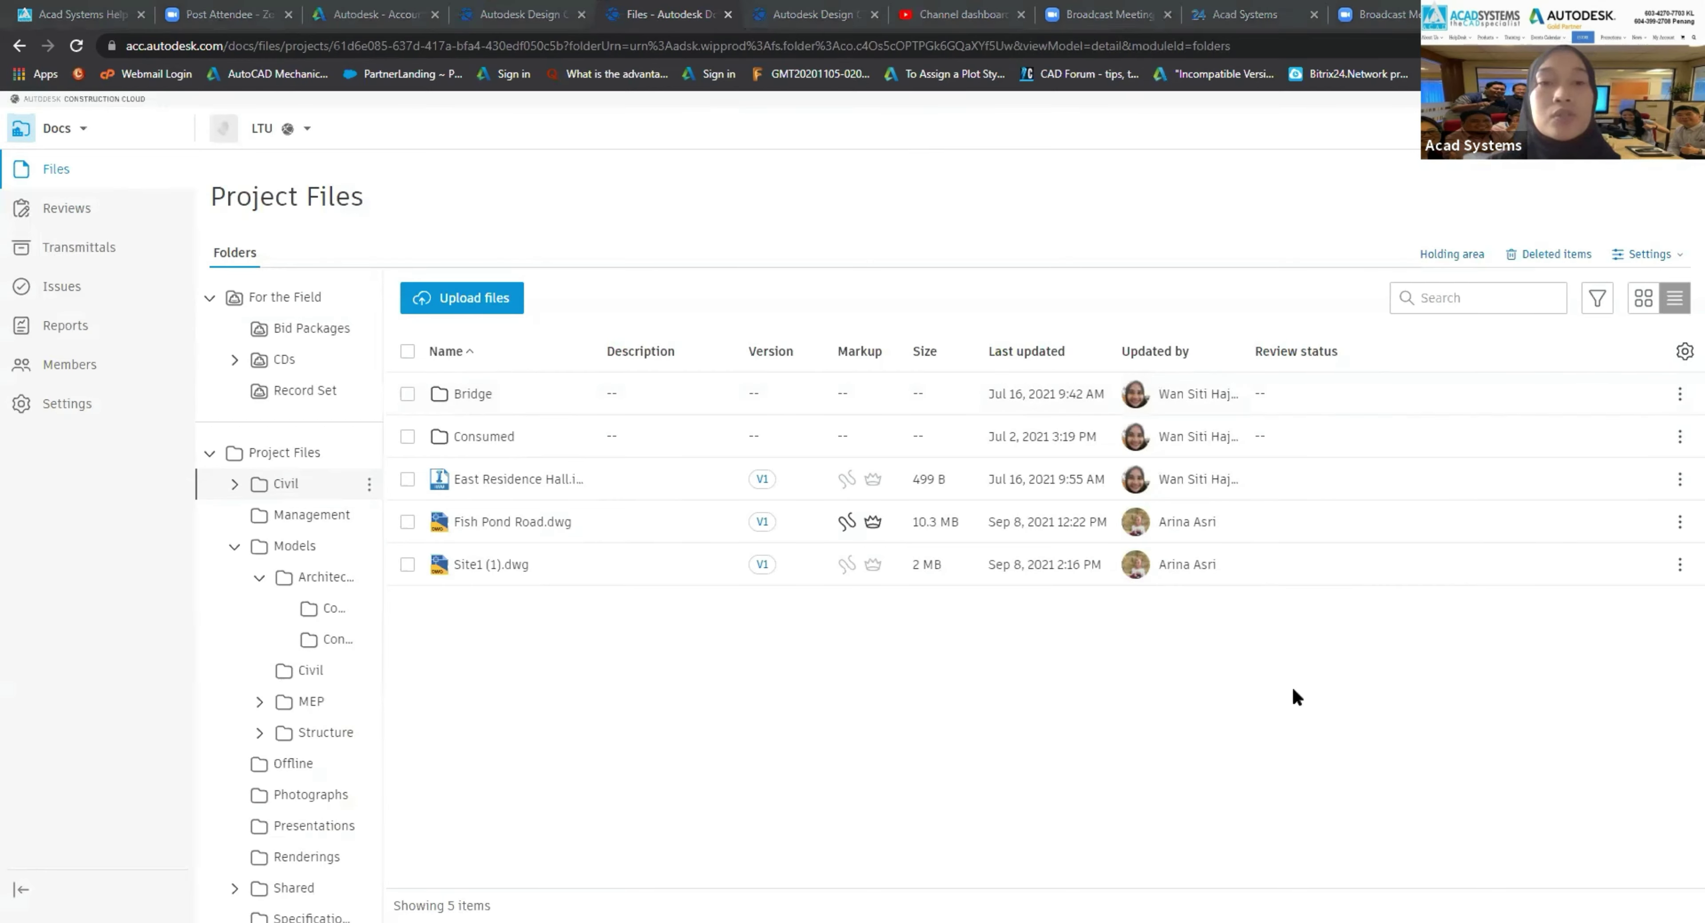
Step: Switch to Civil 3D and view the recent drawings, returning to the Autodesk Docs files on the start page
key(alt+Tab)
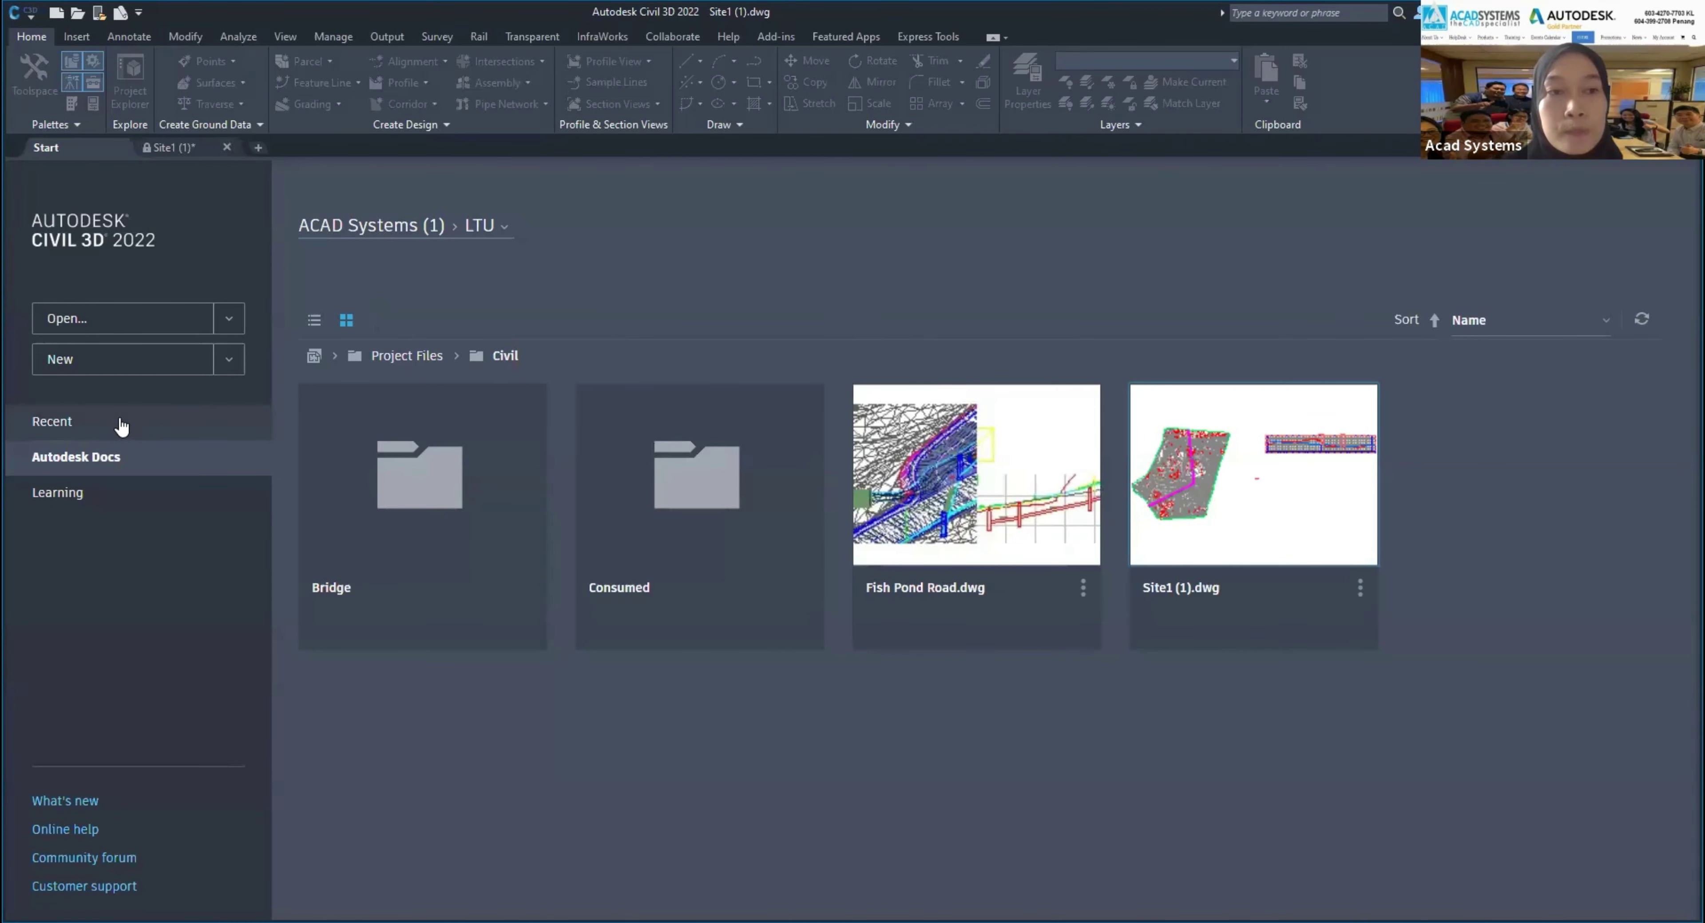
click(114, 427)
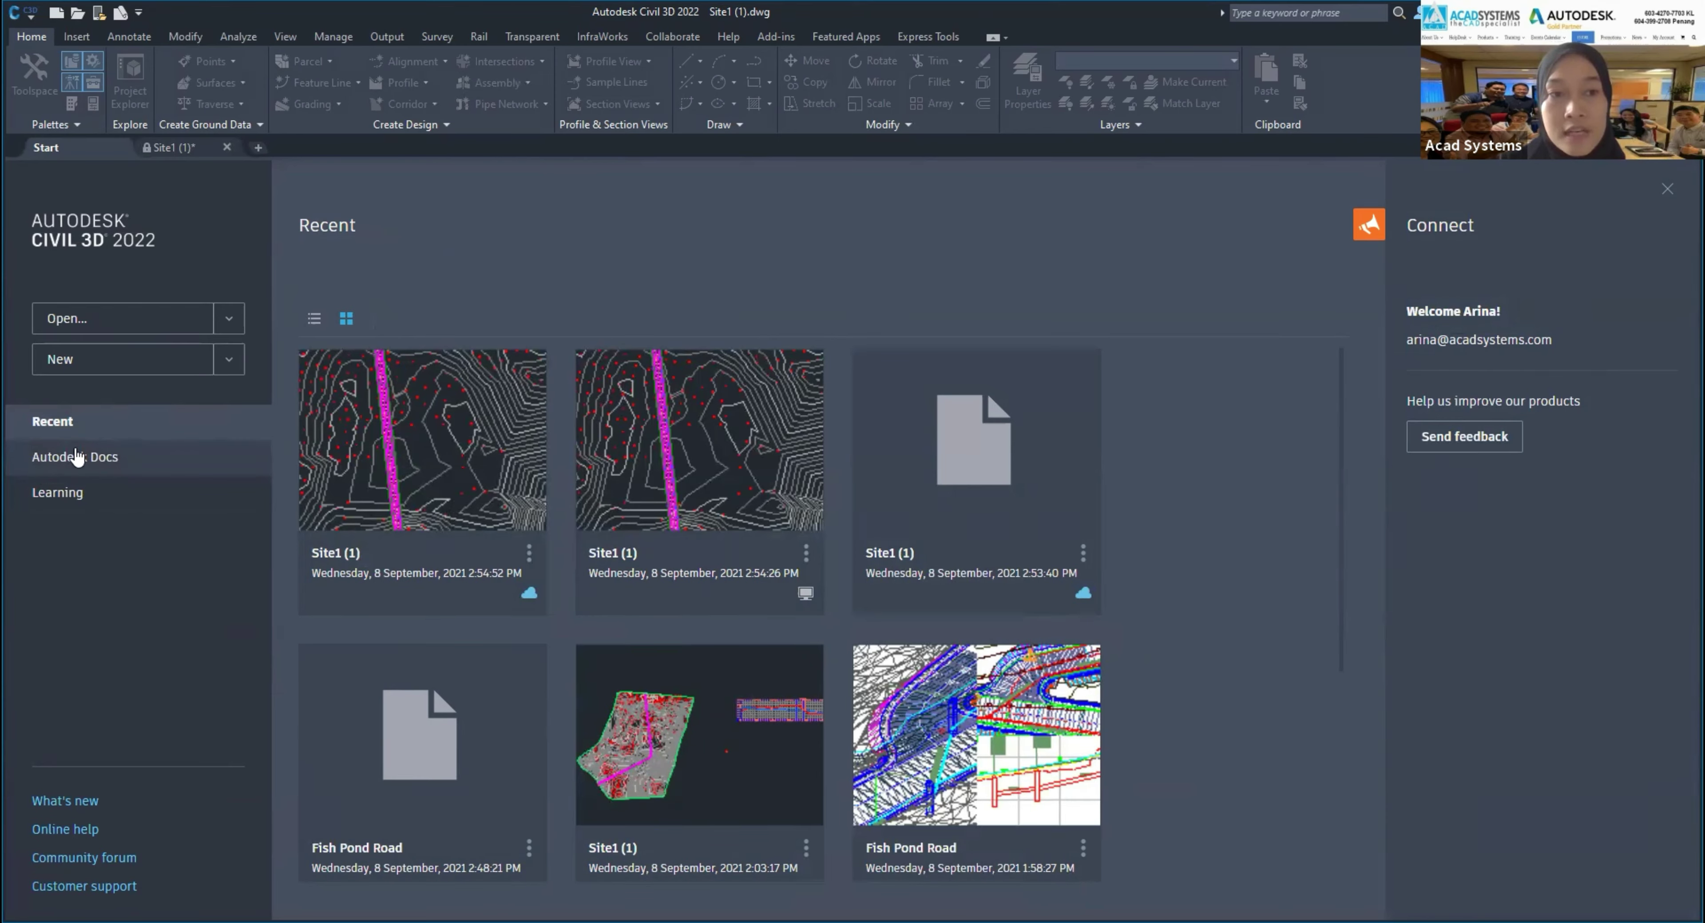
click(64, 467)
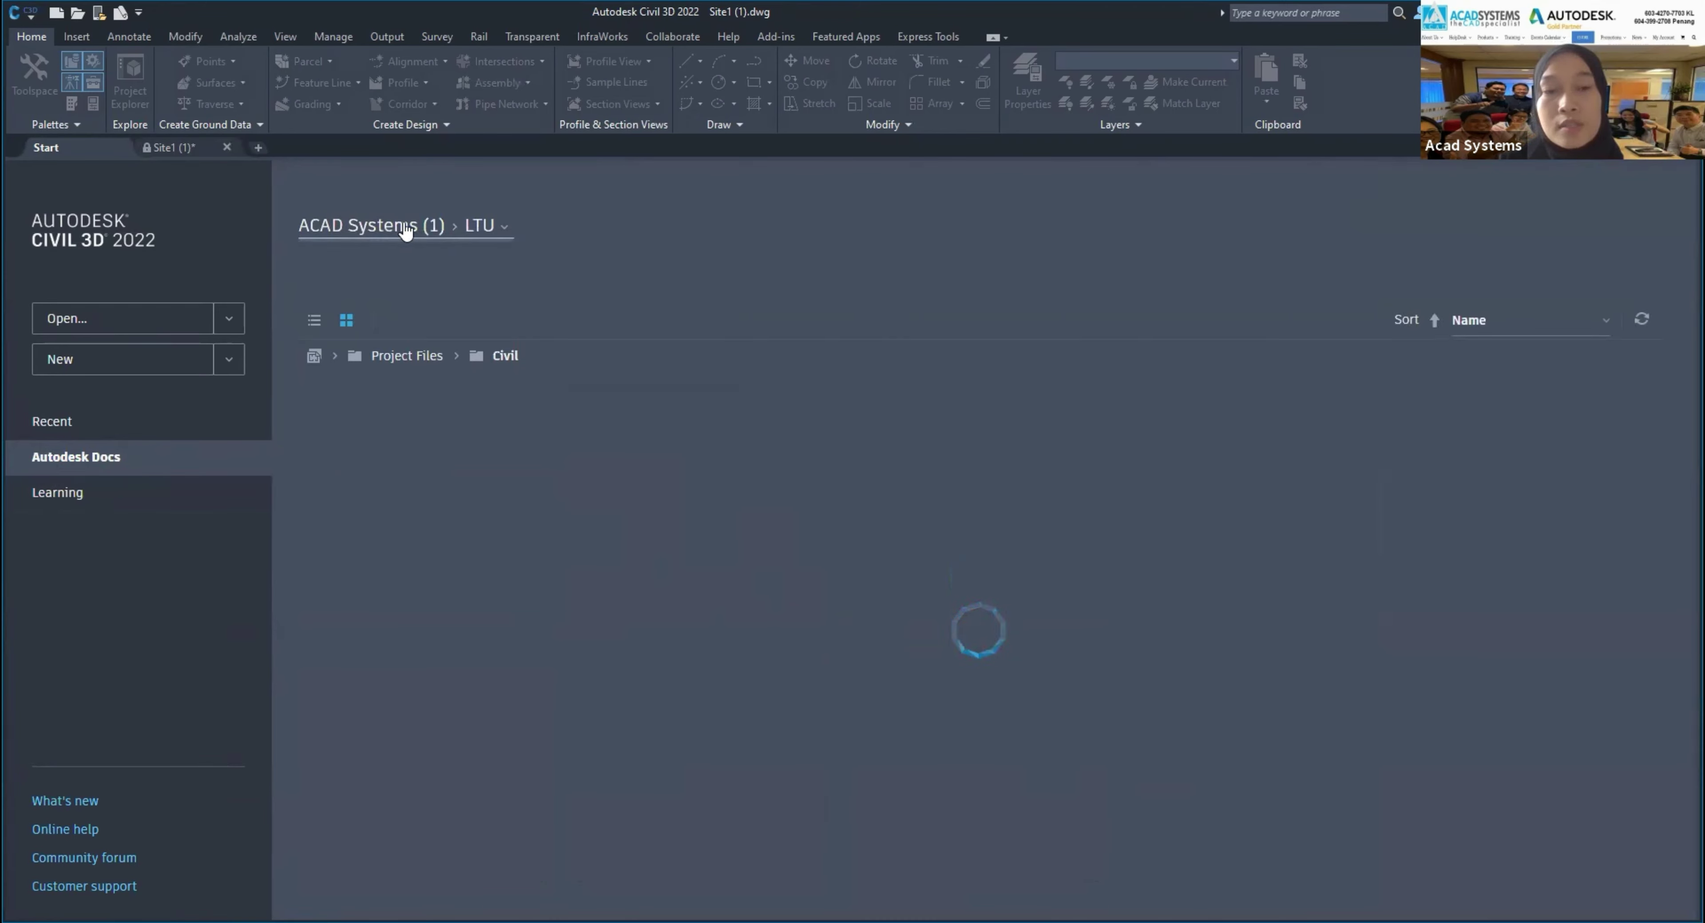
Step: Review the projects available under the ACAD Systems (1) account, keeping LTU as the current project
click(406, 231)
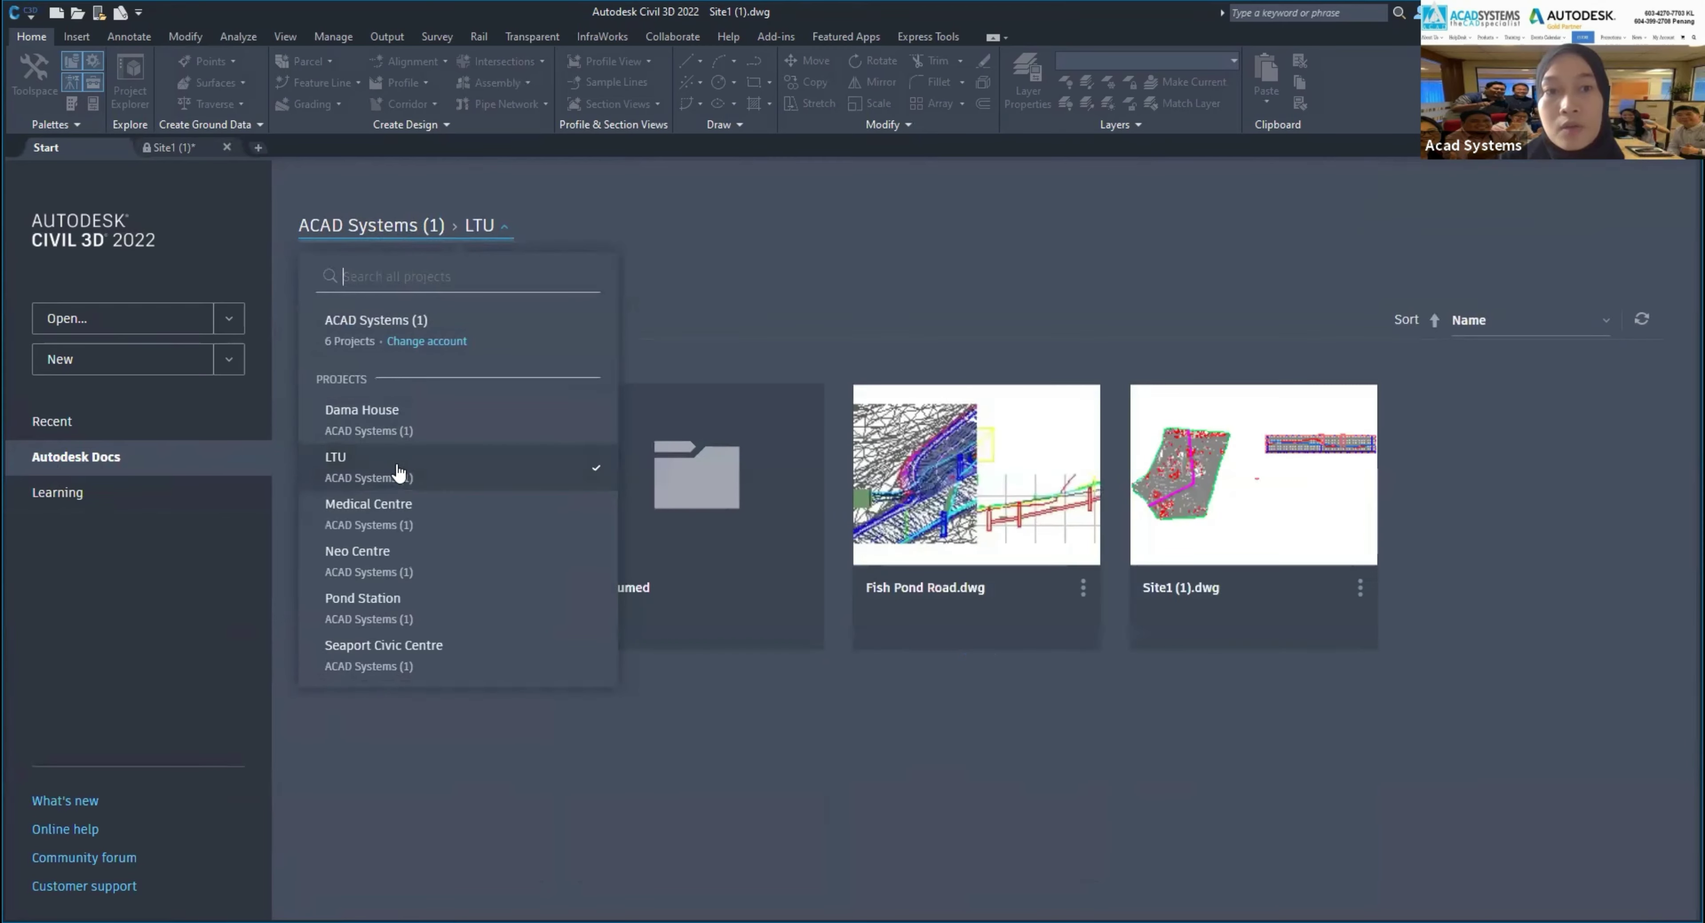
click(761, 267)
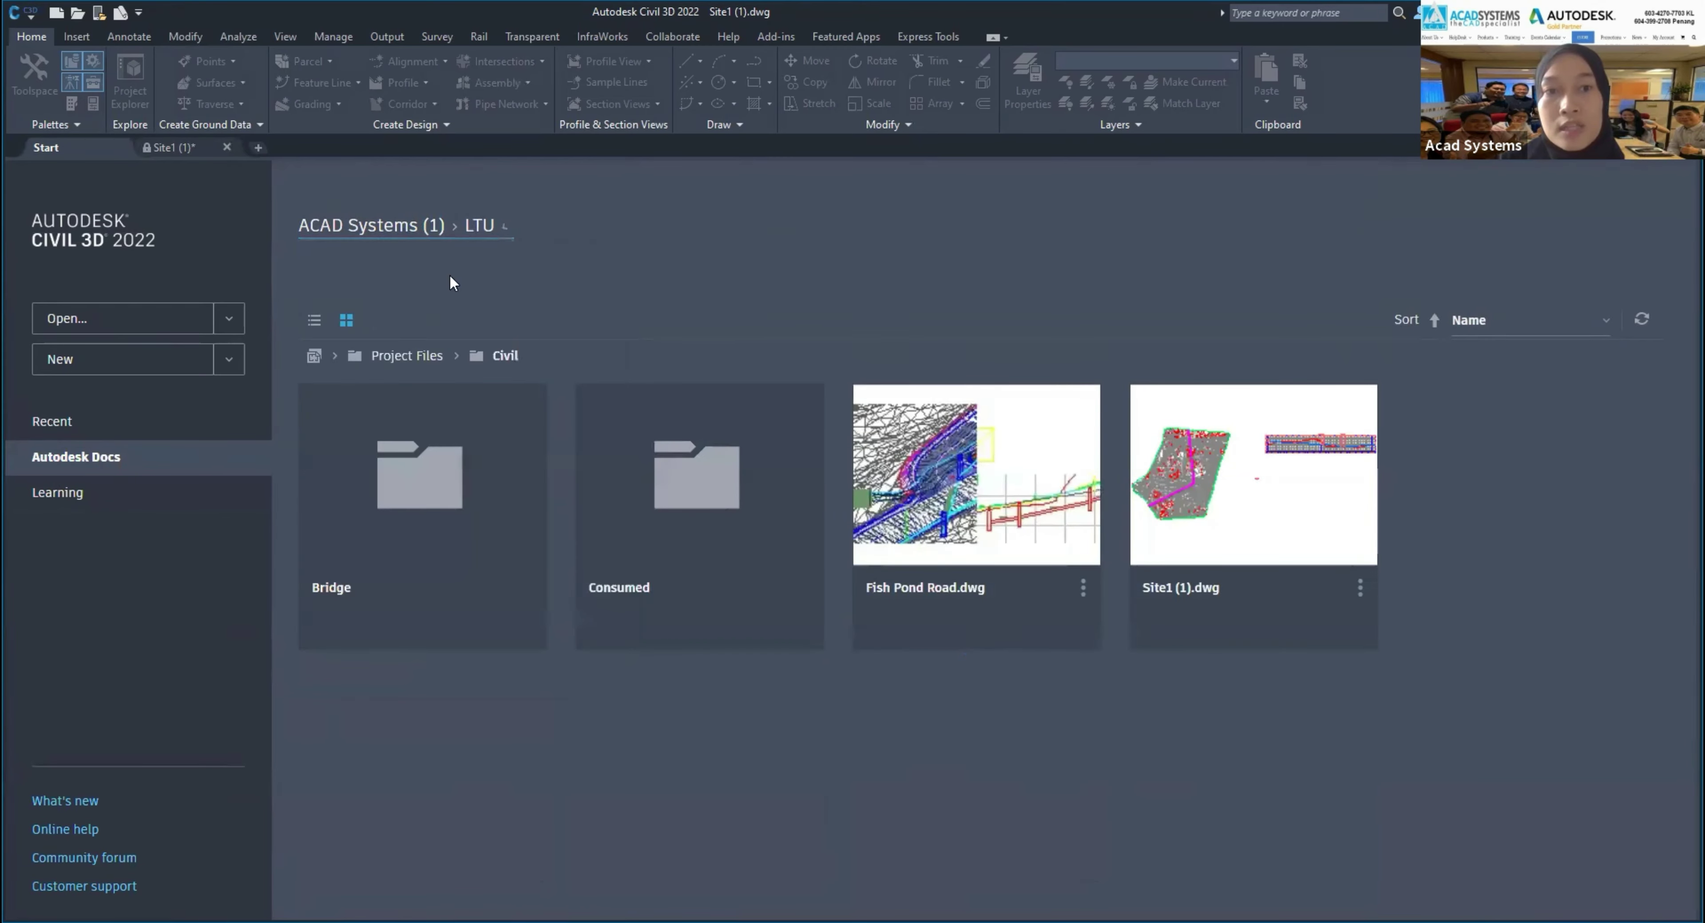
click(433, 228)
click(698, 269)
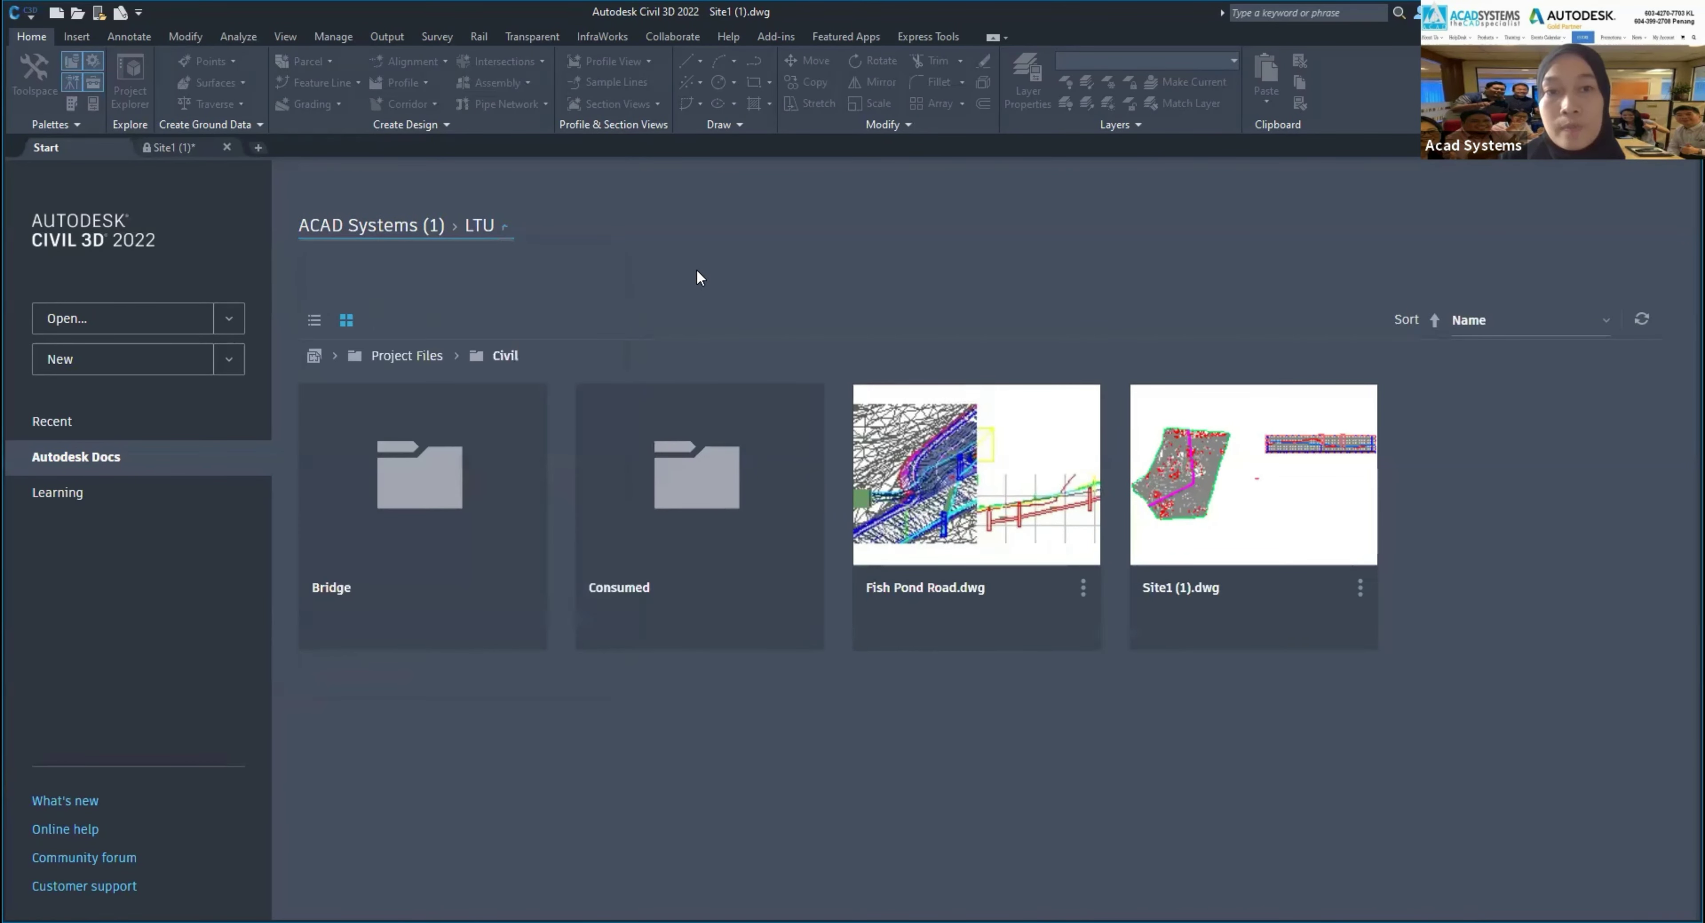